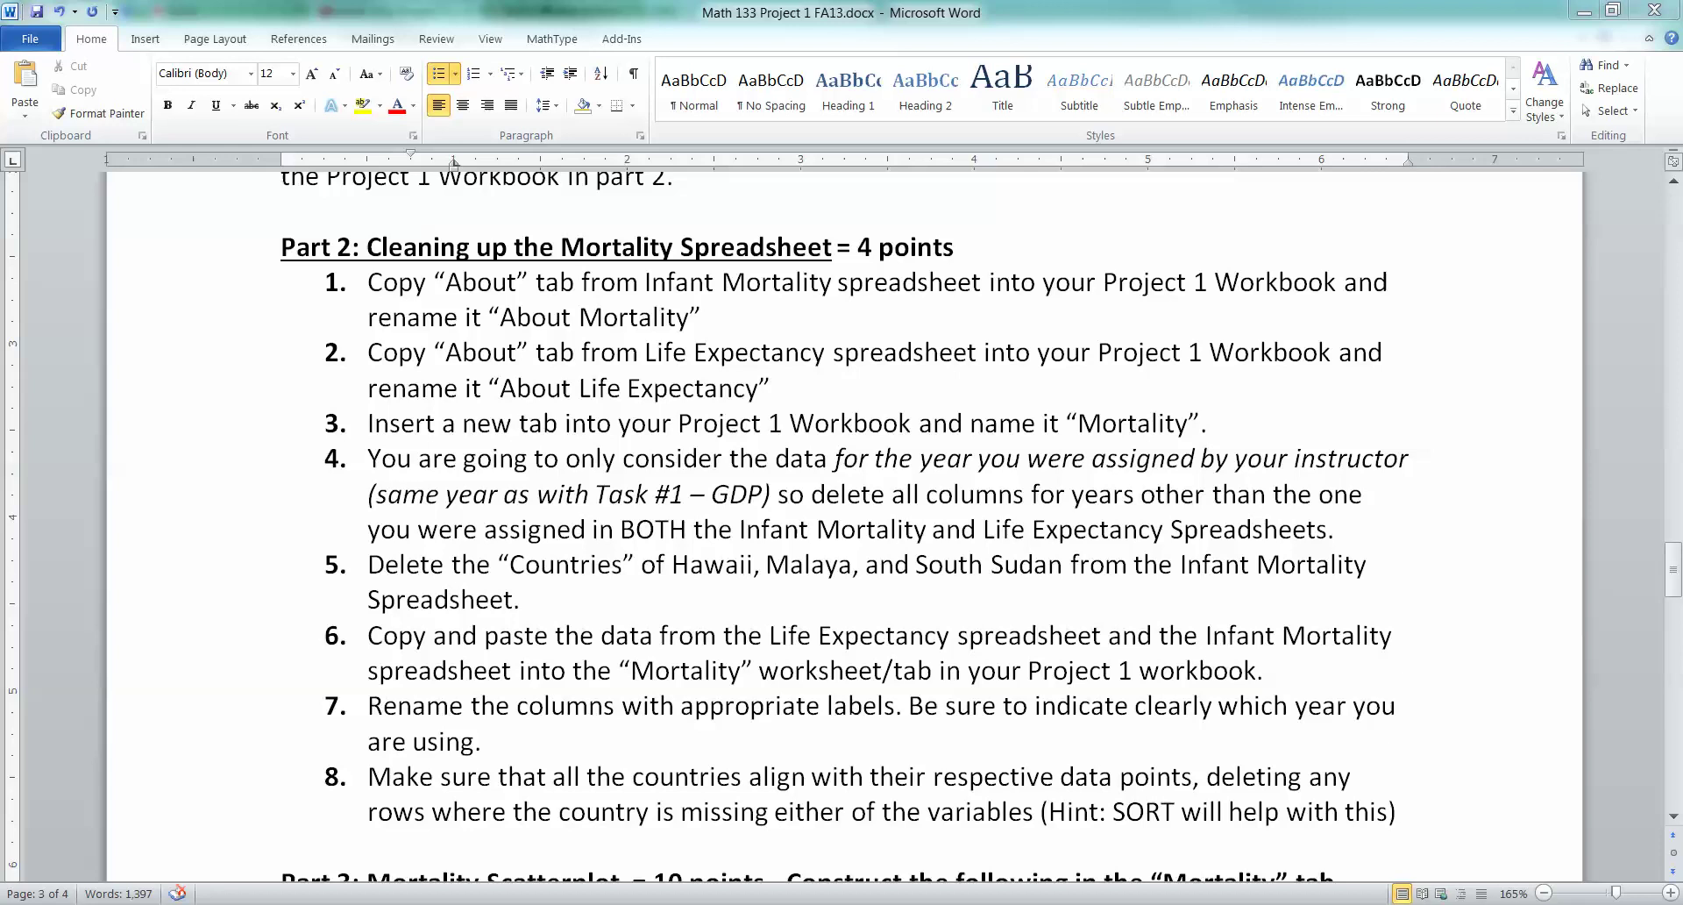
# Bring up the lastname_project1_FA13.xlsx workbook's Mortality sheet in Excel
pyautogui.click(372, 816)
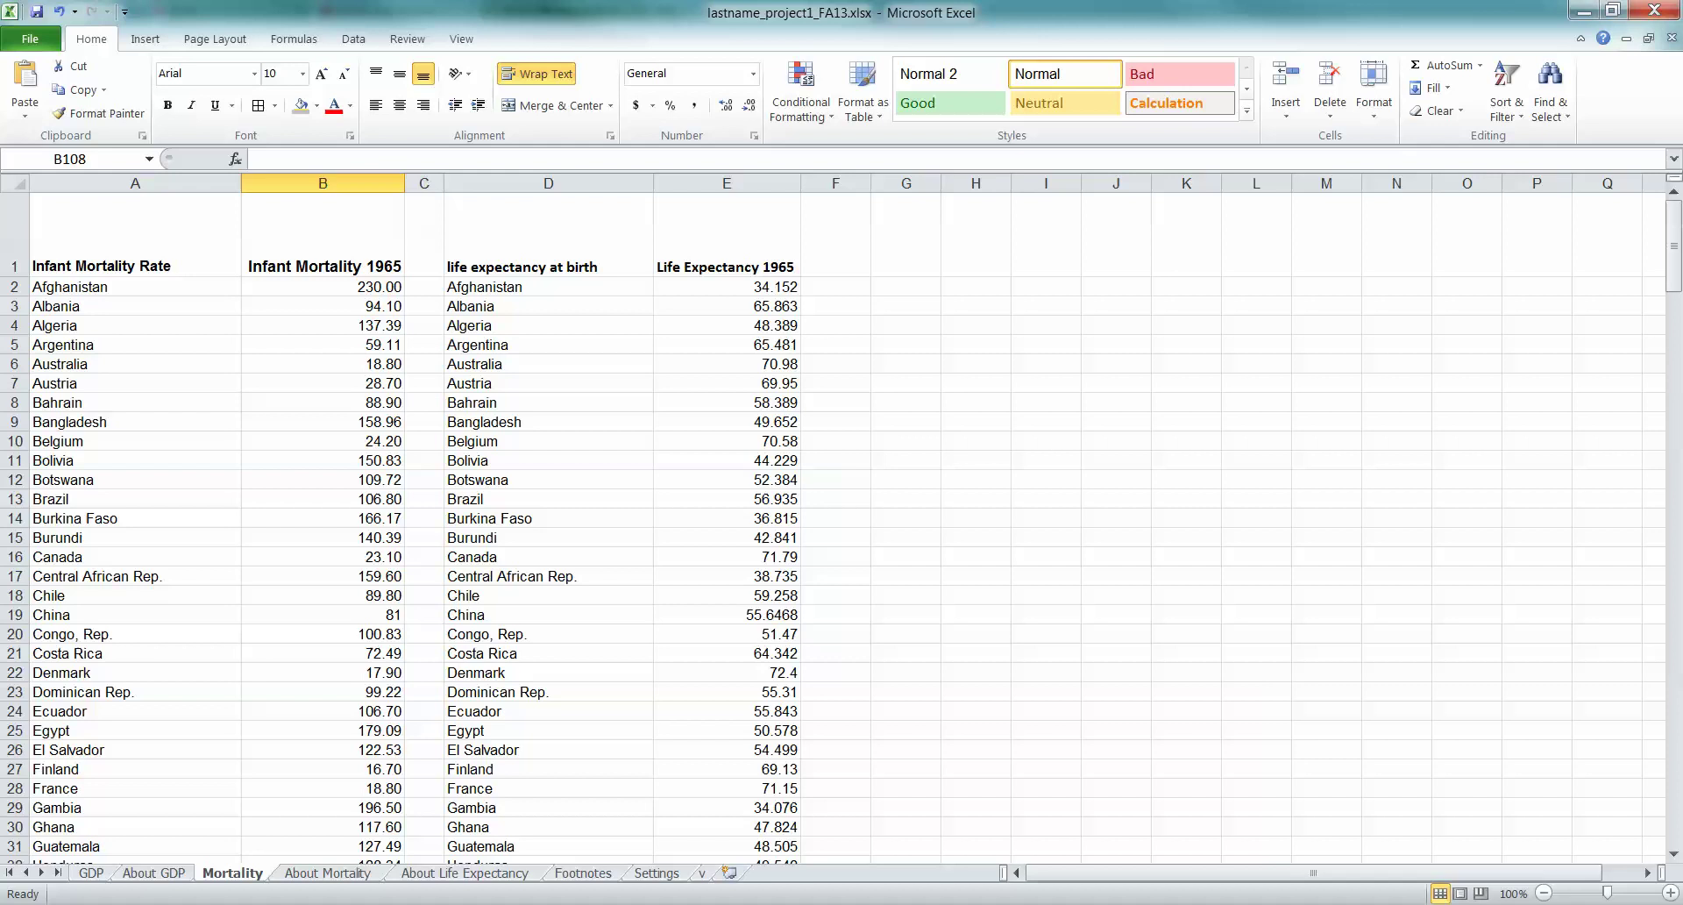
# Check the Life Expectancy 1965 headings and scroll to the bottom of the Mortality data
pyautogui.click(549, 234)
pyautogui.click(727, 235)
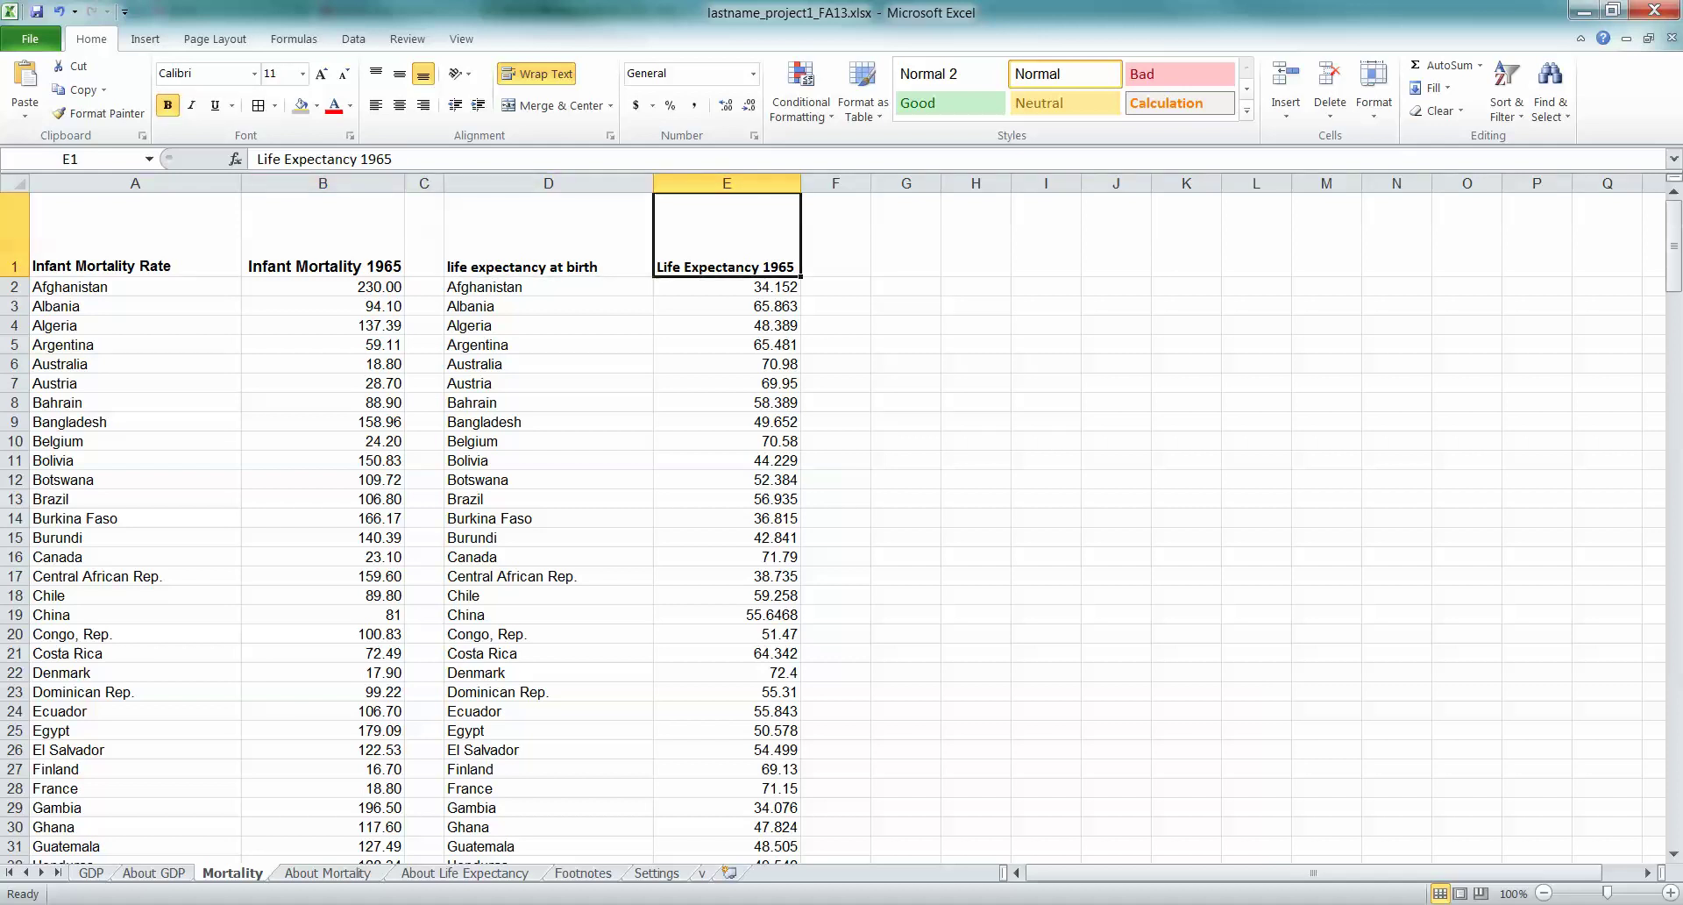
pyautogui.scroll(-4, 833, 526)
pyautogui.scroll(4, 833, 526)
pyautogui.scroll(-3, 833, 526)
pyautogui.scroll(3, 832, 526)
pyautogui.scroll(-20, 833, 526)
pyautogui.scroll(20, 833, 525)
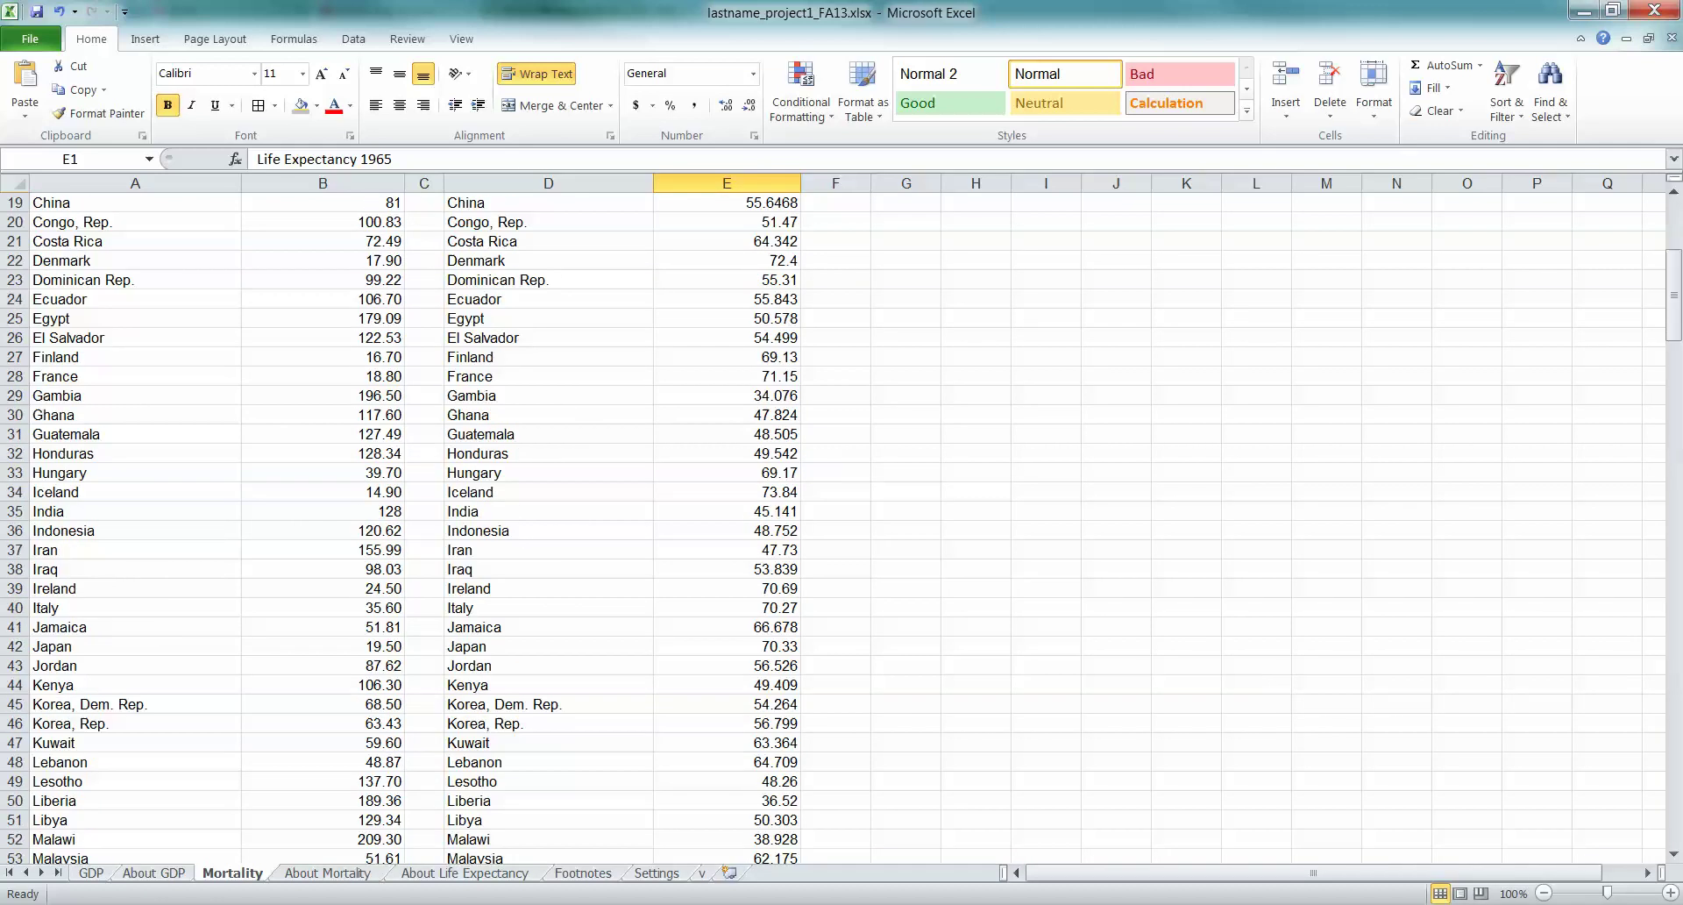
pyautogui.scroll(-18, 832, 526)
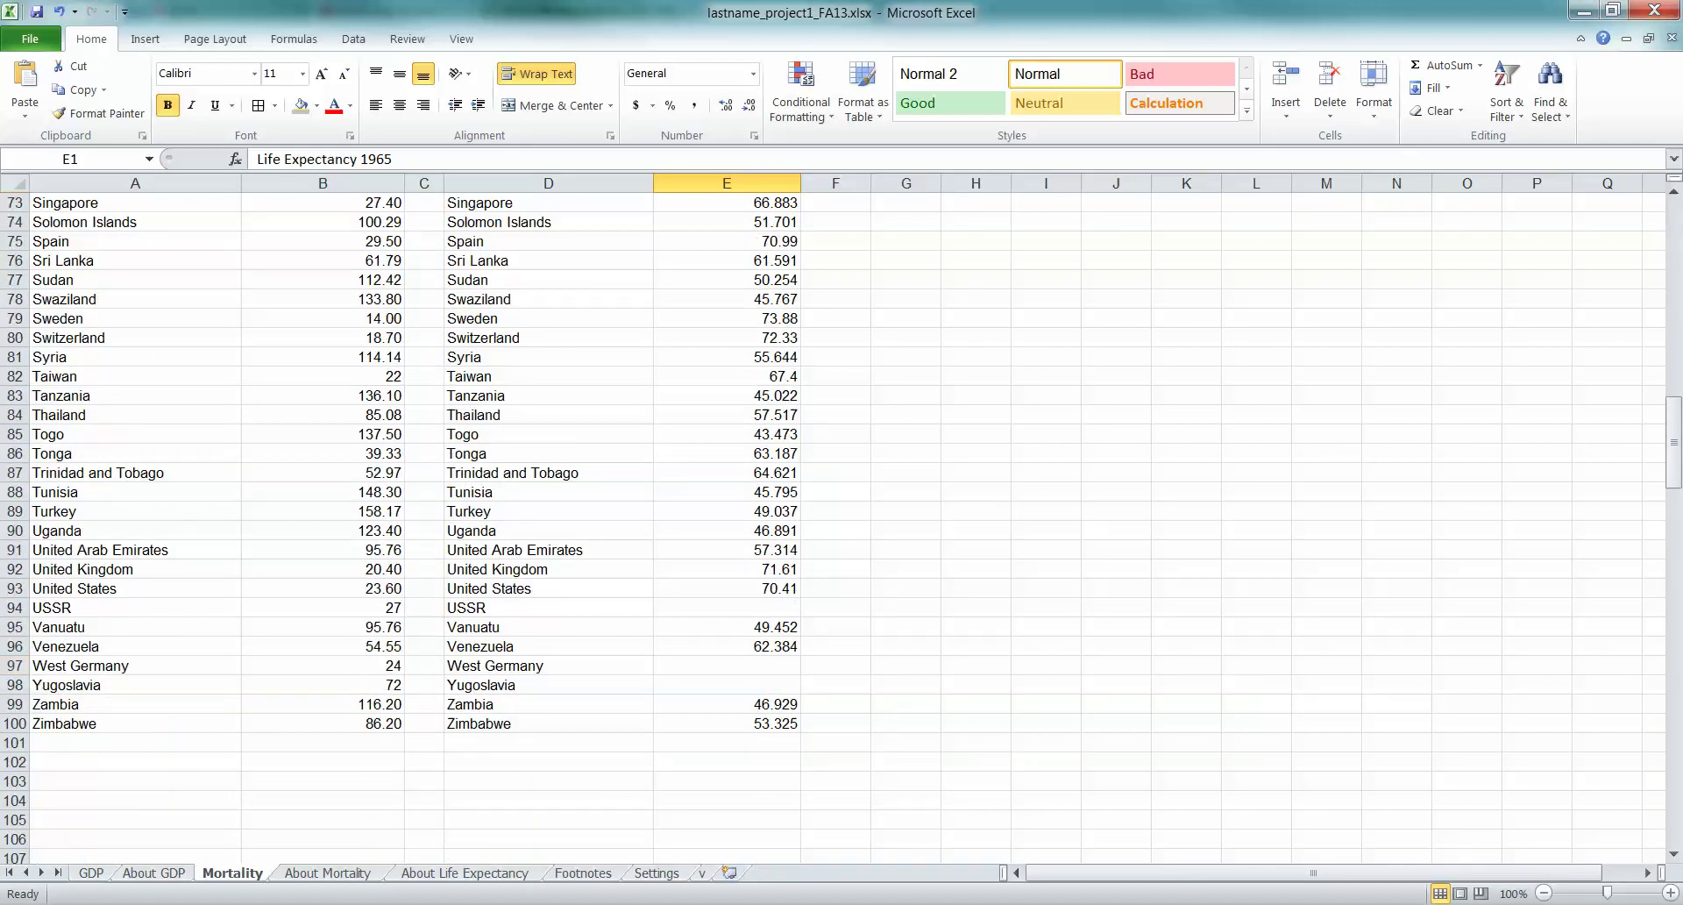
# Delete the USSR, West Germany and Yugoslavia rows, which lack life expectancy values
pyautogui.click(15, 607)
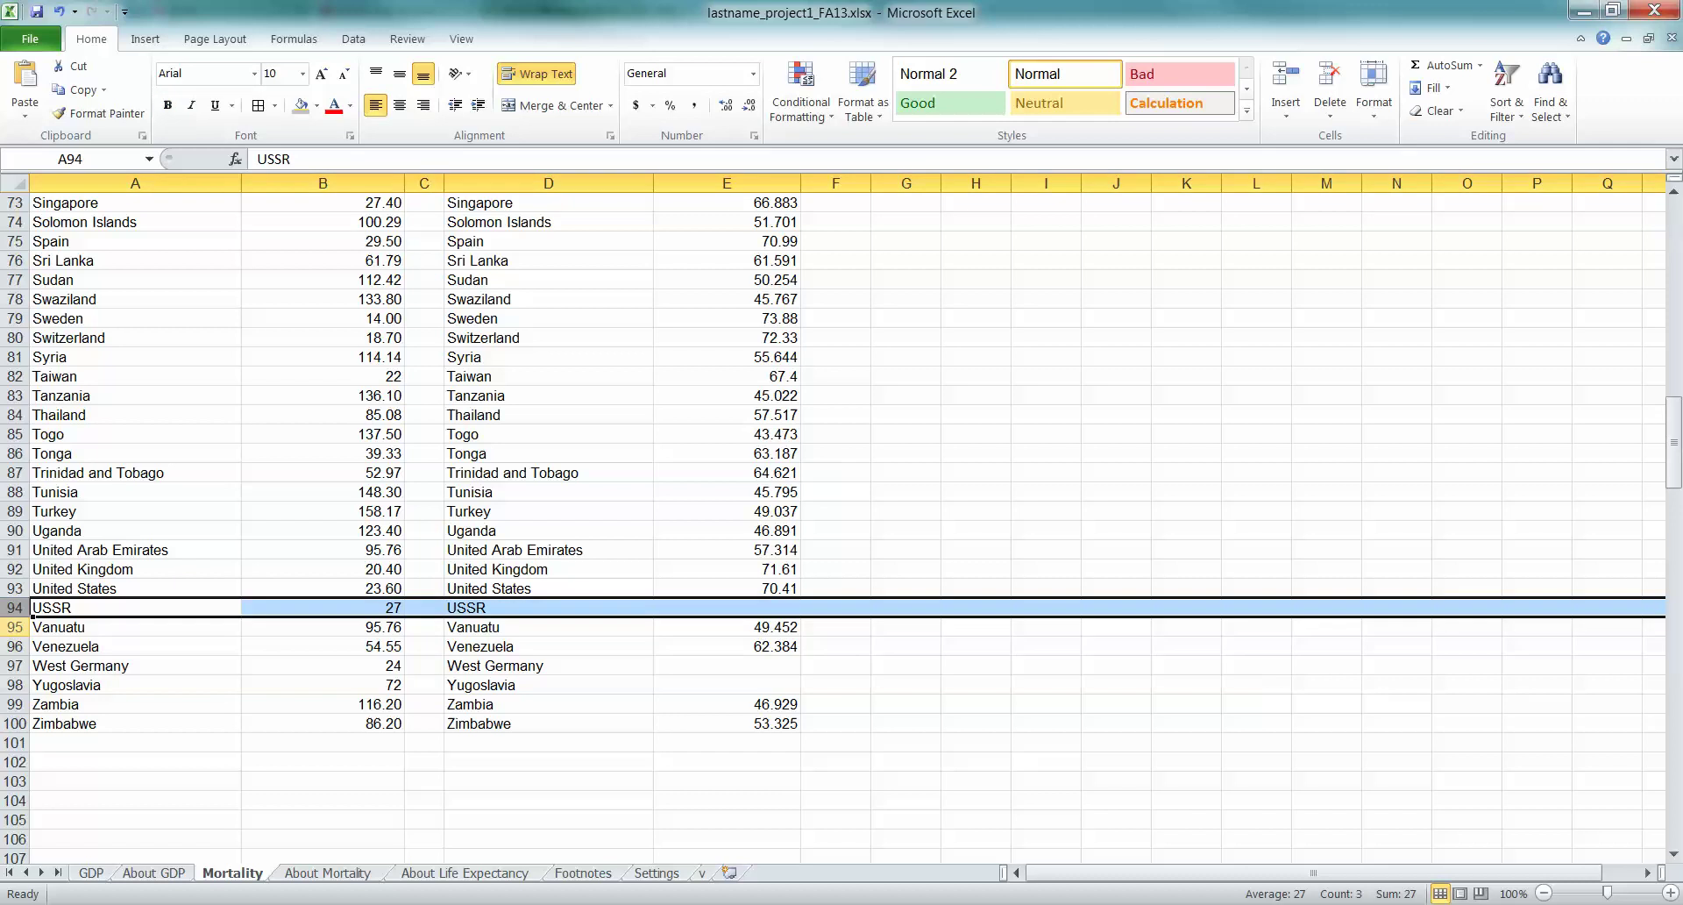
pyautogui.keyDown('ctrl'); pyautogui.click(15, 666); pyautogui.keyUp('ctrl')
pyautogui.keyDown('ctrl'); pyautogui.click(15, 684); pyautogui.keyUp('ctrl')
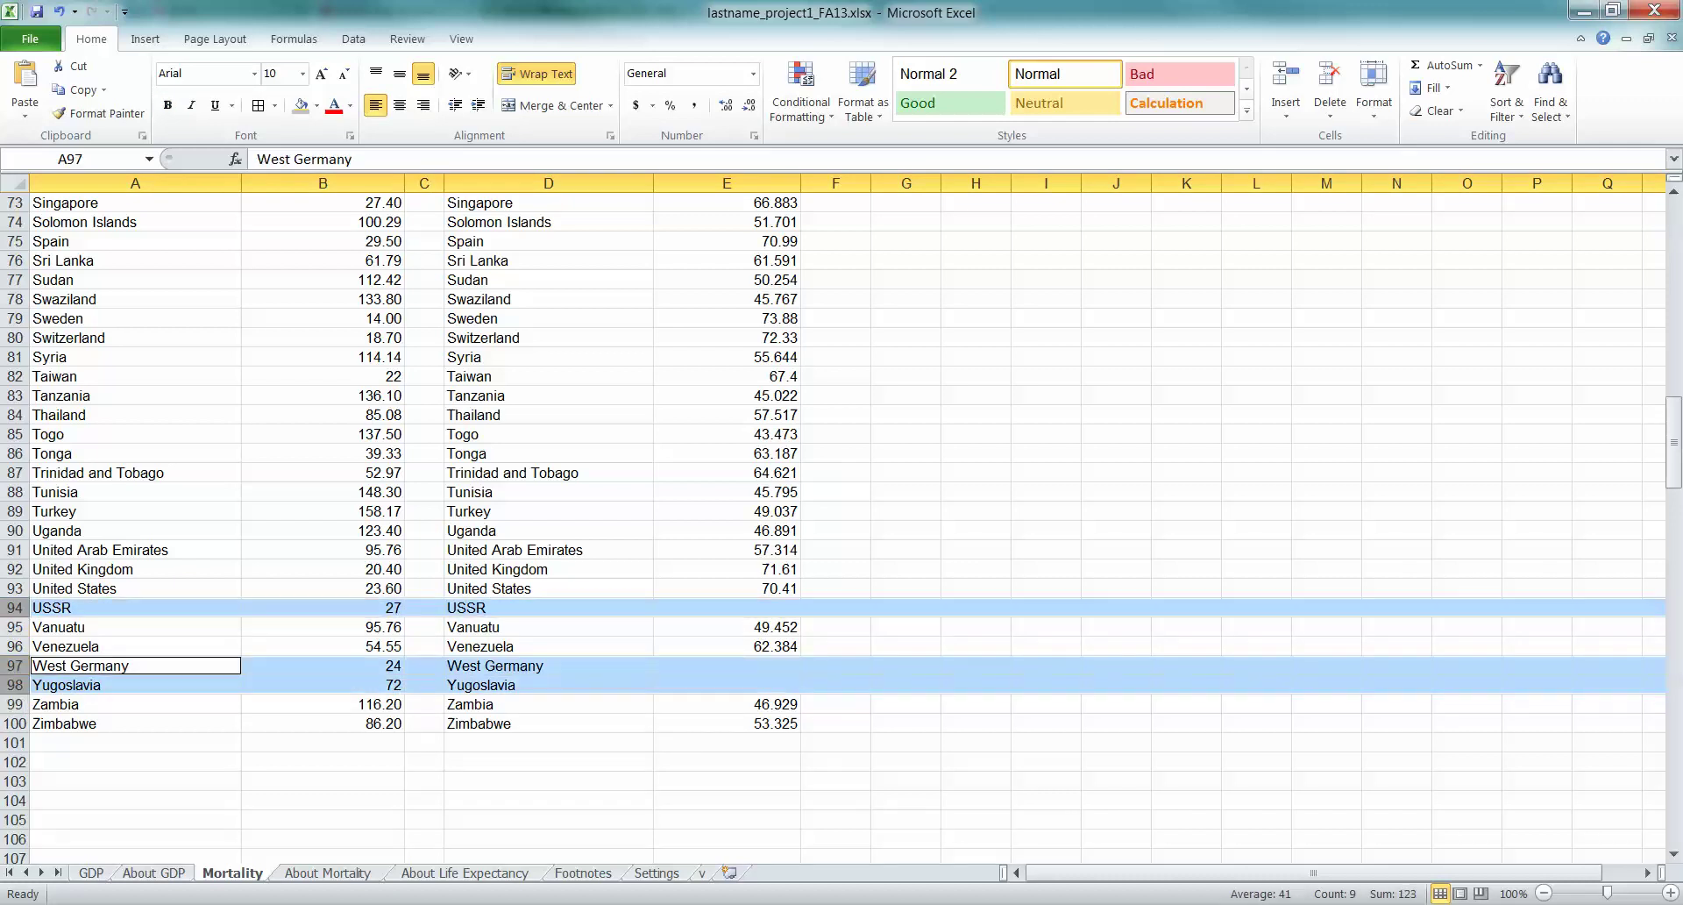
pyautogui.rightClick(15, 682)
pyautogui.click(66, 532)
pyautogui.click(322, 511)
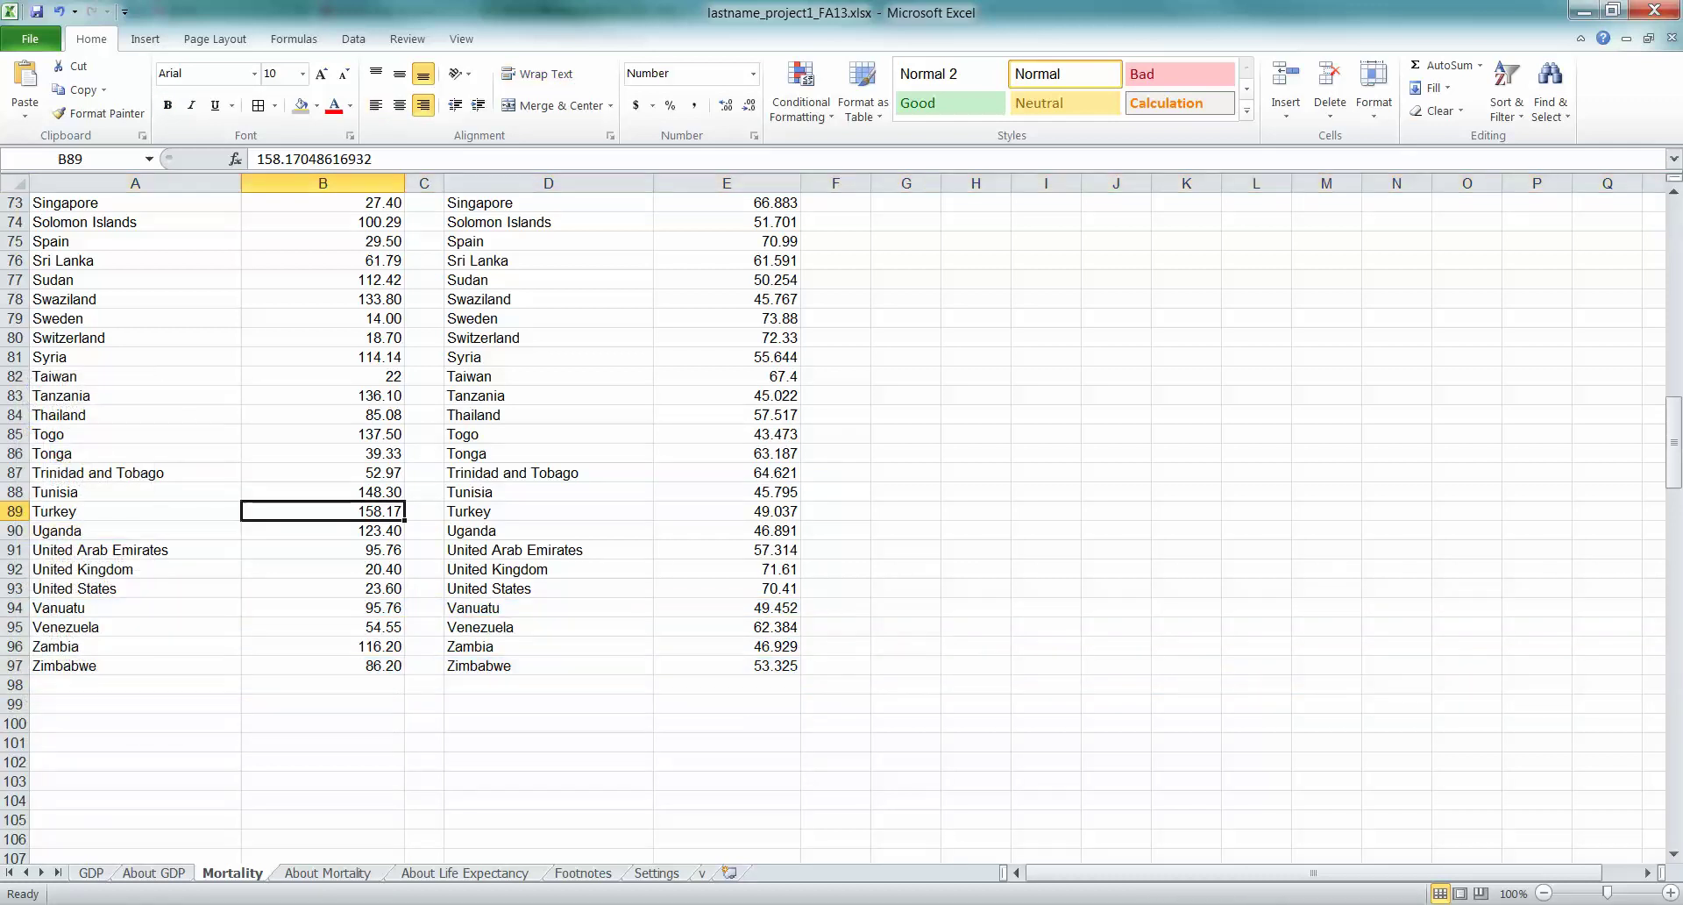
pyautogui.scroll(20, 833, 526)
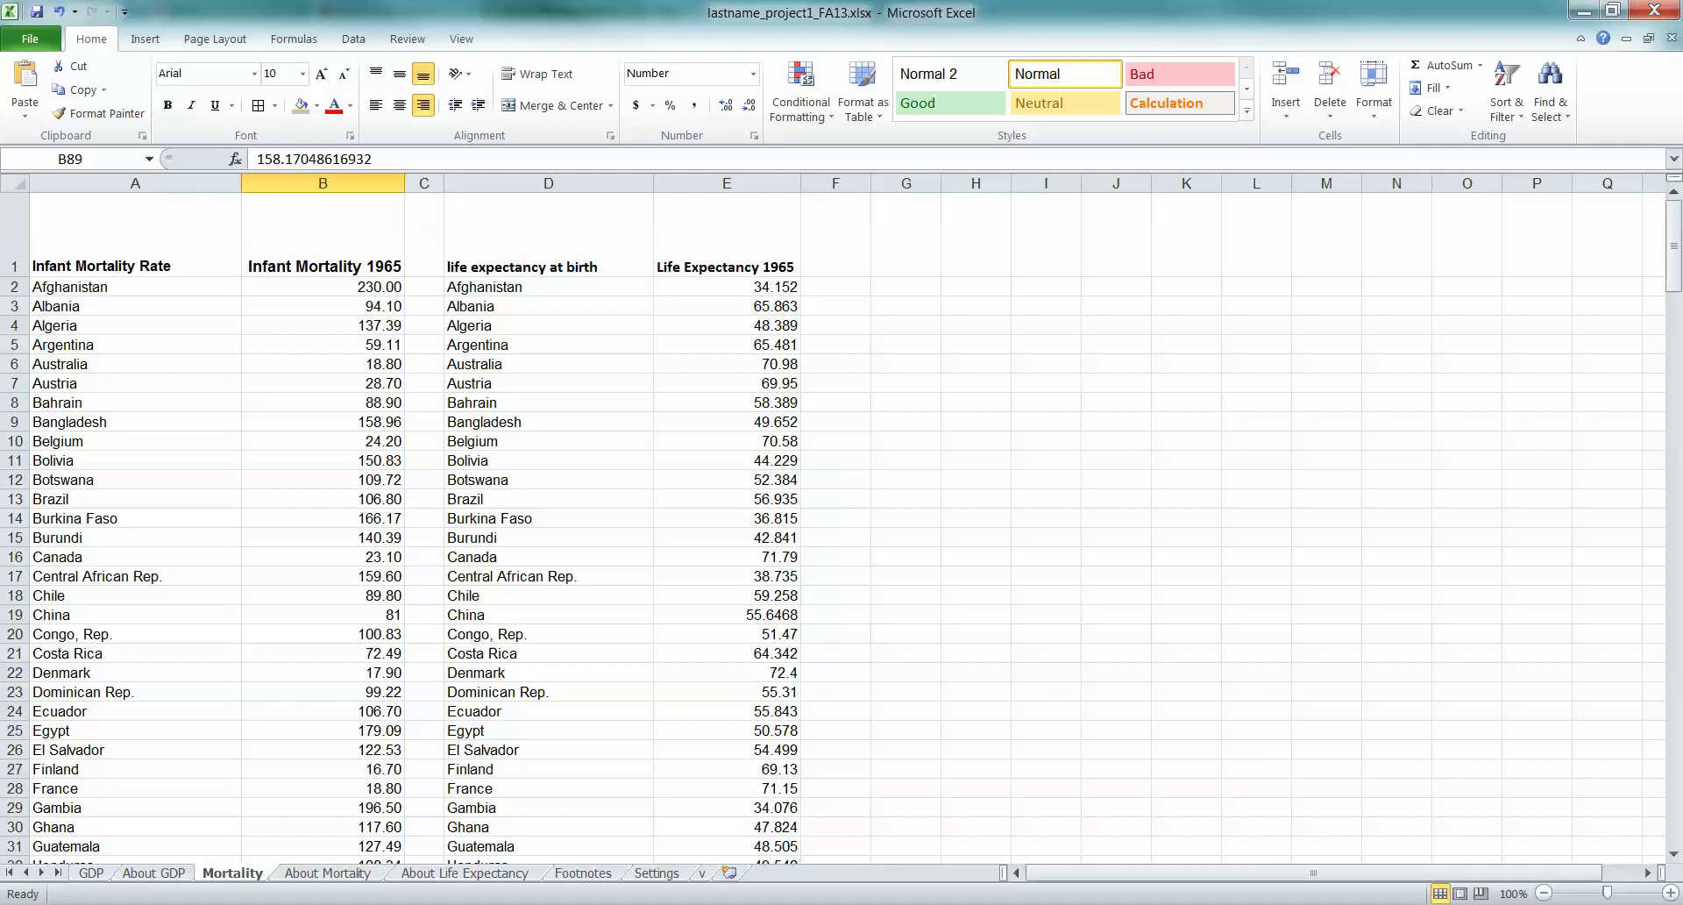
pyautogui.scroll(-2, 833, 526)
pyautogui.scroll(2, 833, 526)
# Delete blank column C and duplicate country column D so Life Expectancy 1965 lands in column C
pyautogui.moveTo(424, 182); pyautogui.dragTo(548, 183)
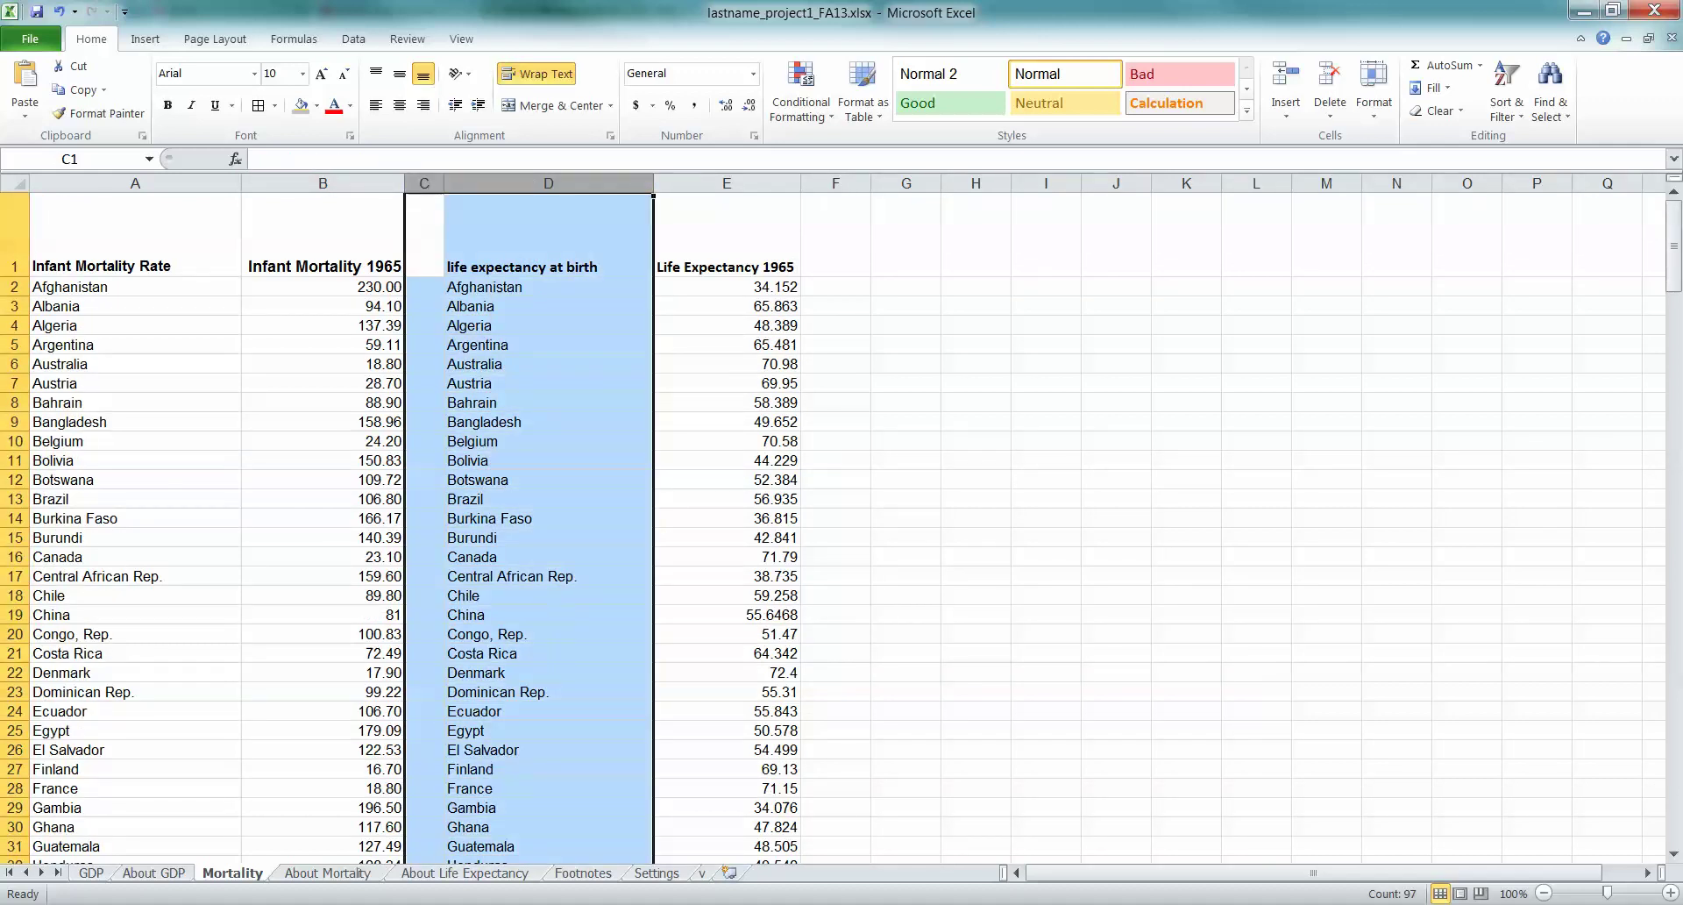
pyautogui.rightClick(512, 238)
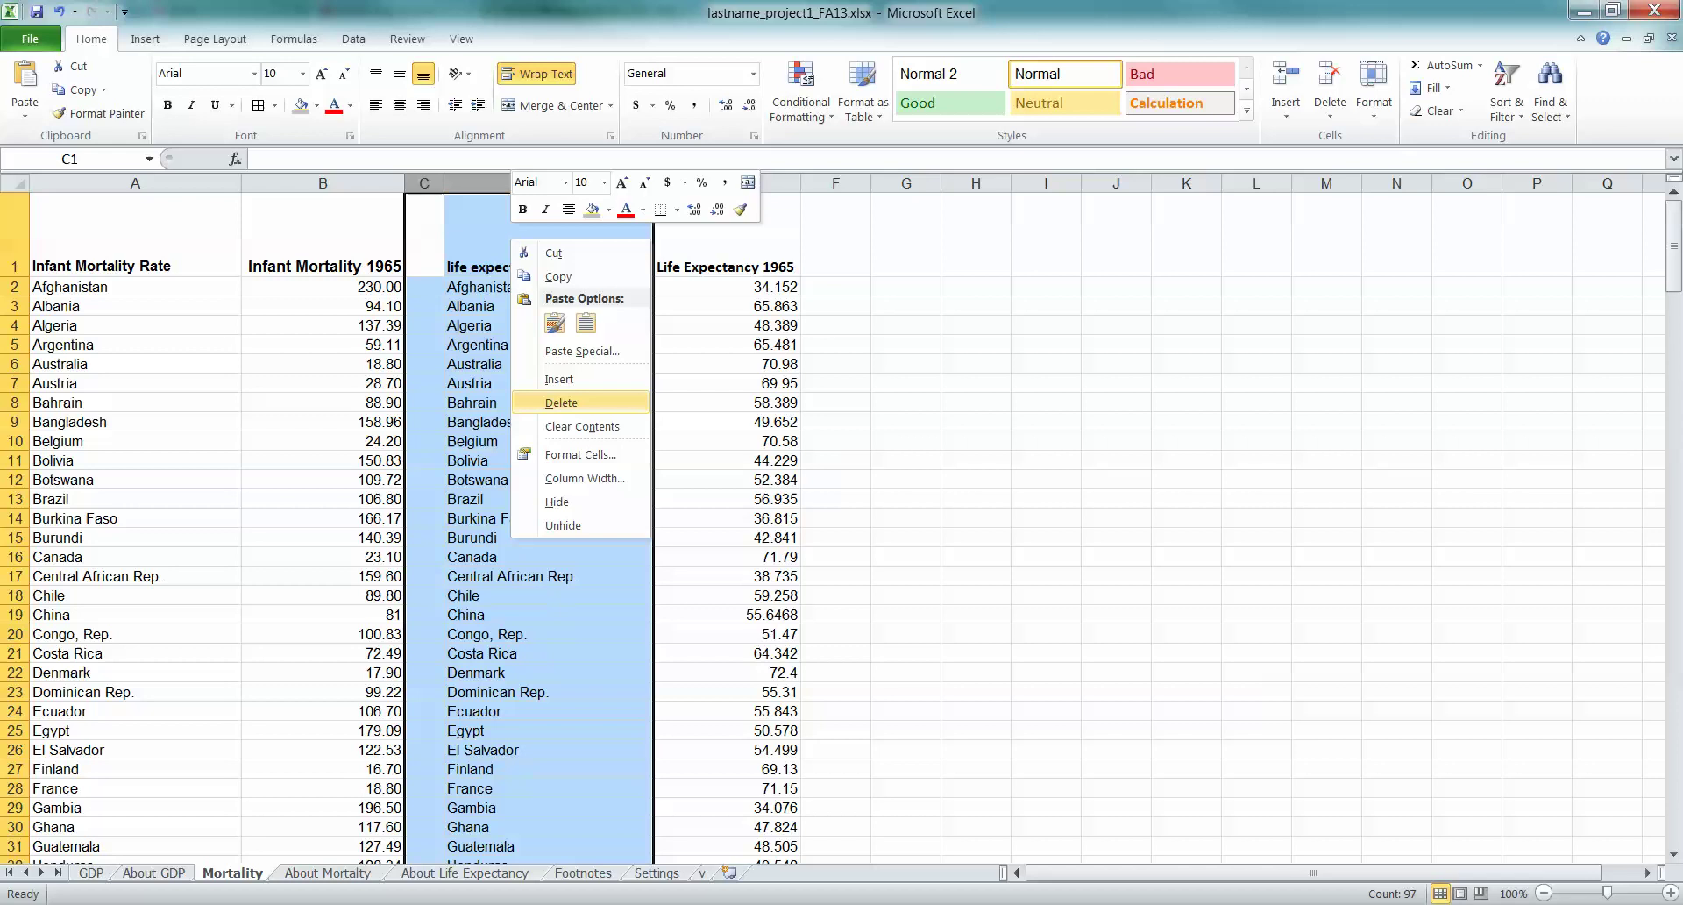
pyautogui.press('Escape')
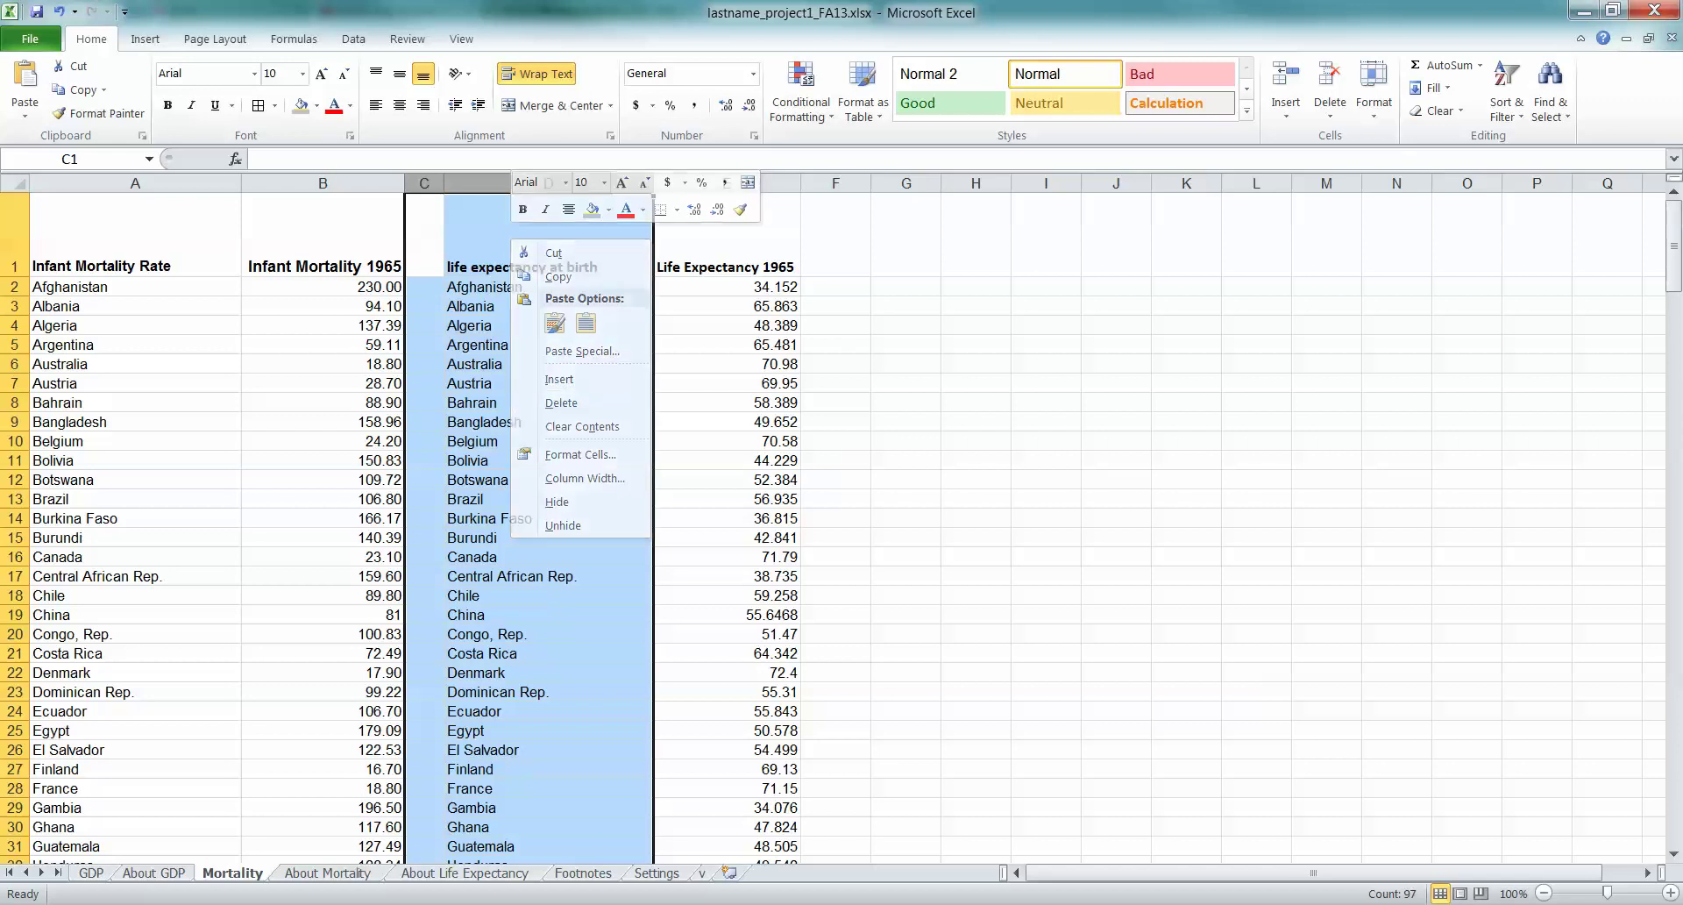
pyautogui.moveTo(424, 183); pyautogui.dragTo(653, 182)
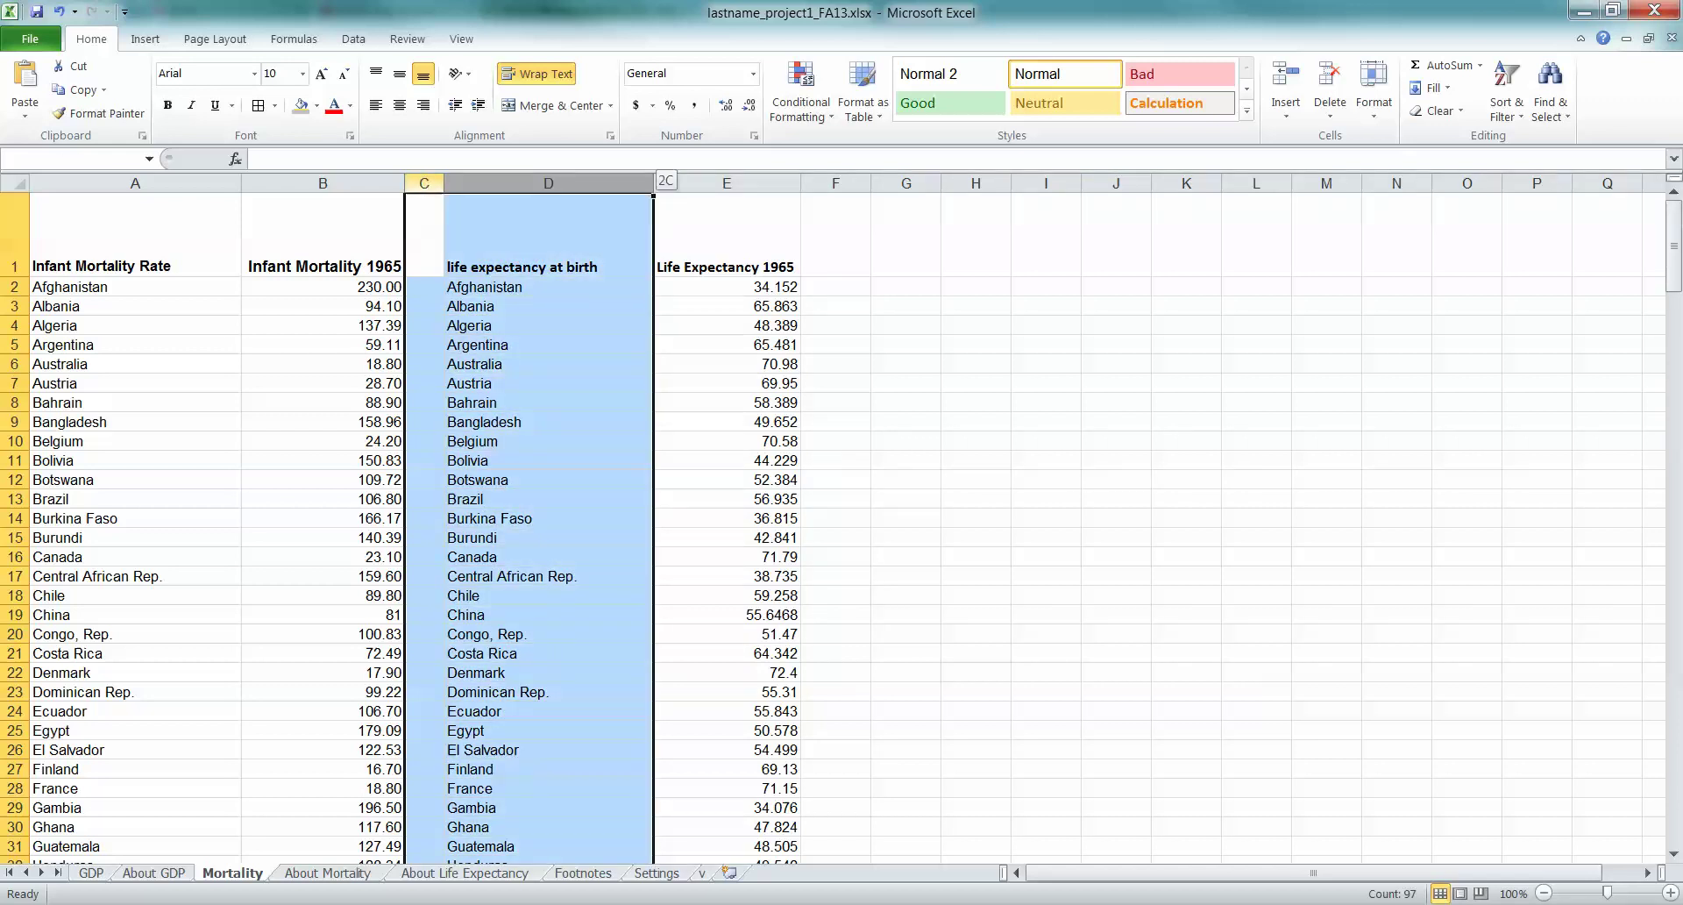
pyautogui.rightClick(502, 214)
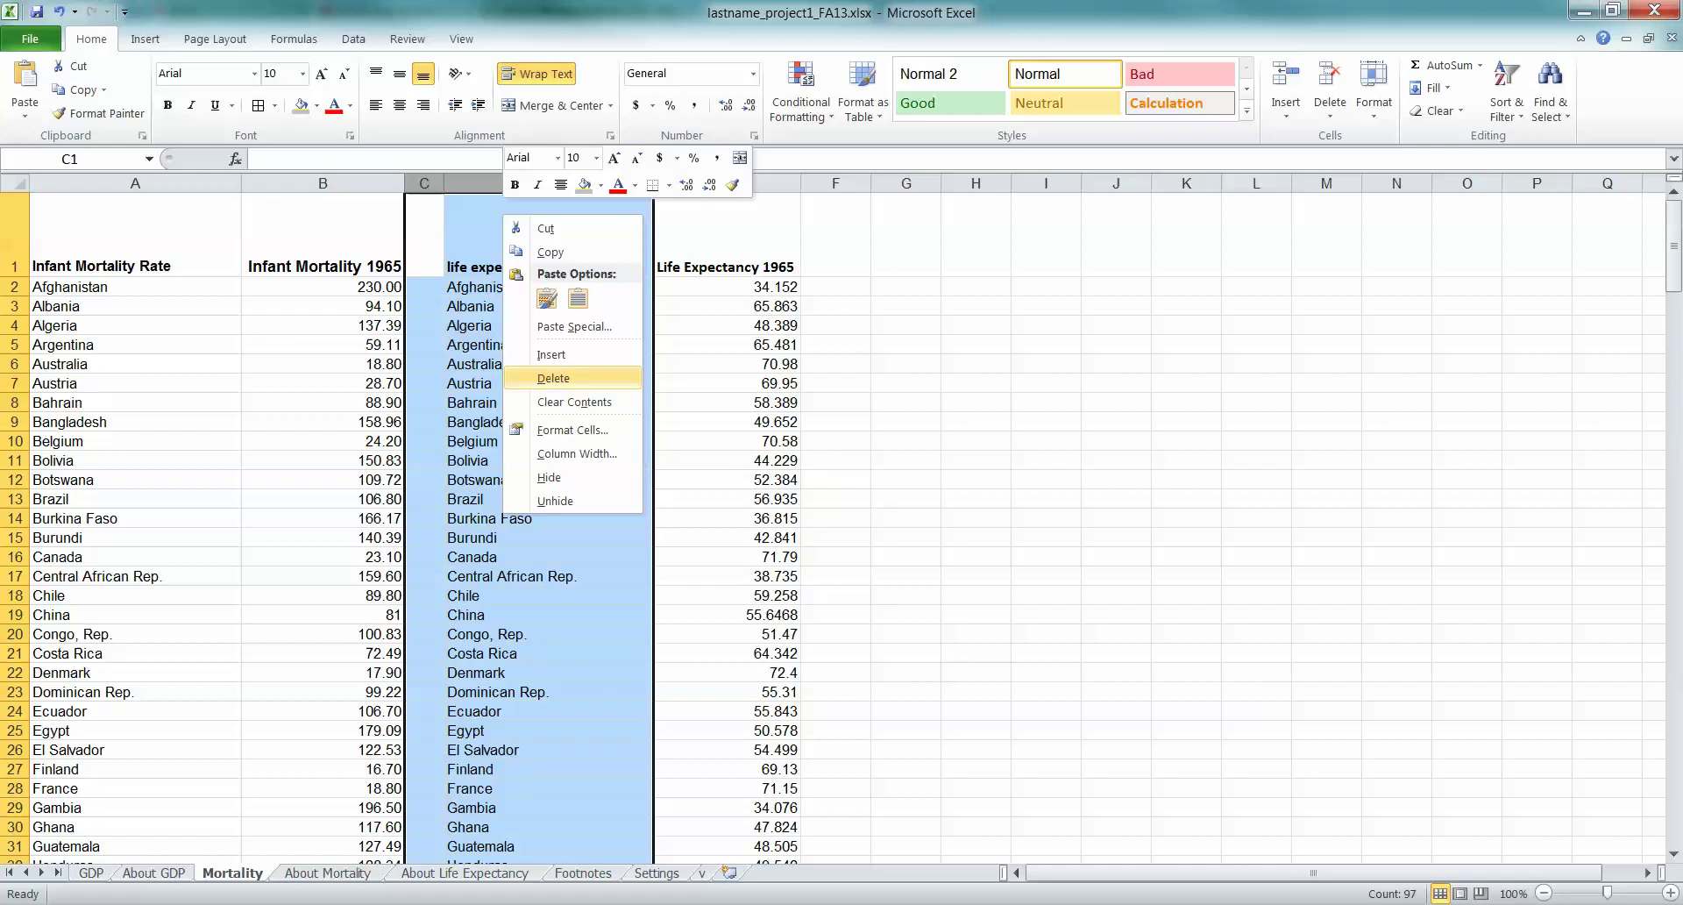
pyautogui.click(553, 378)
pyautogui.click(479, 339)
pyautogui.scroll(-20, 833, 526)
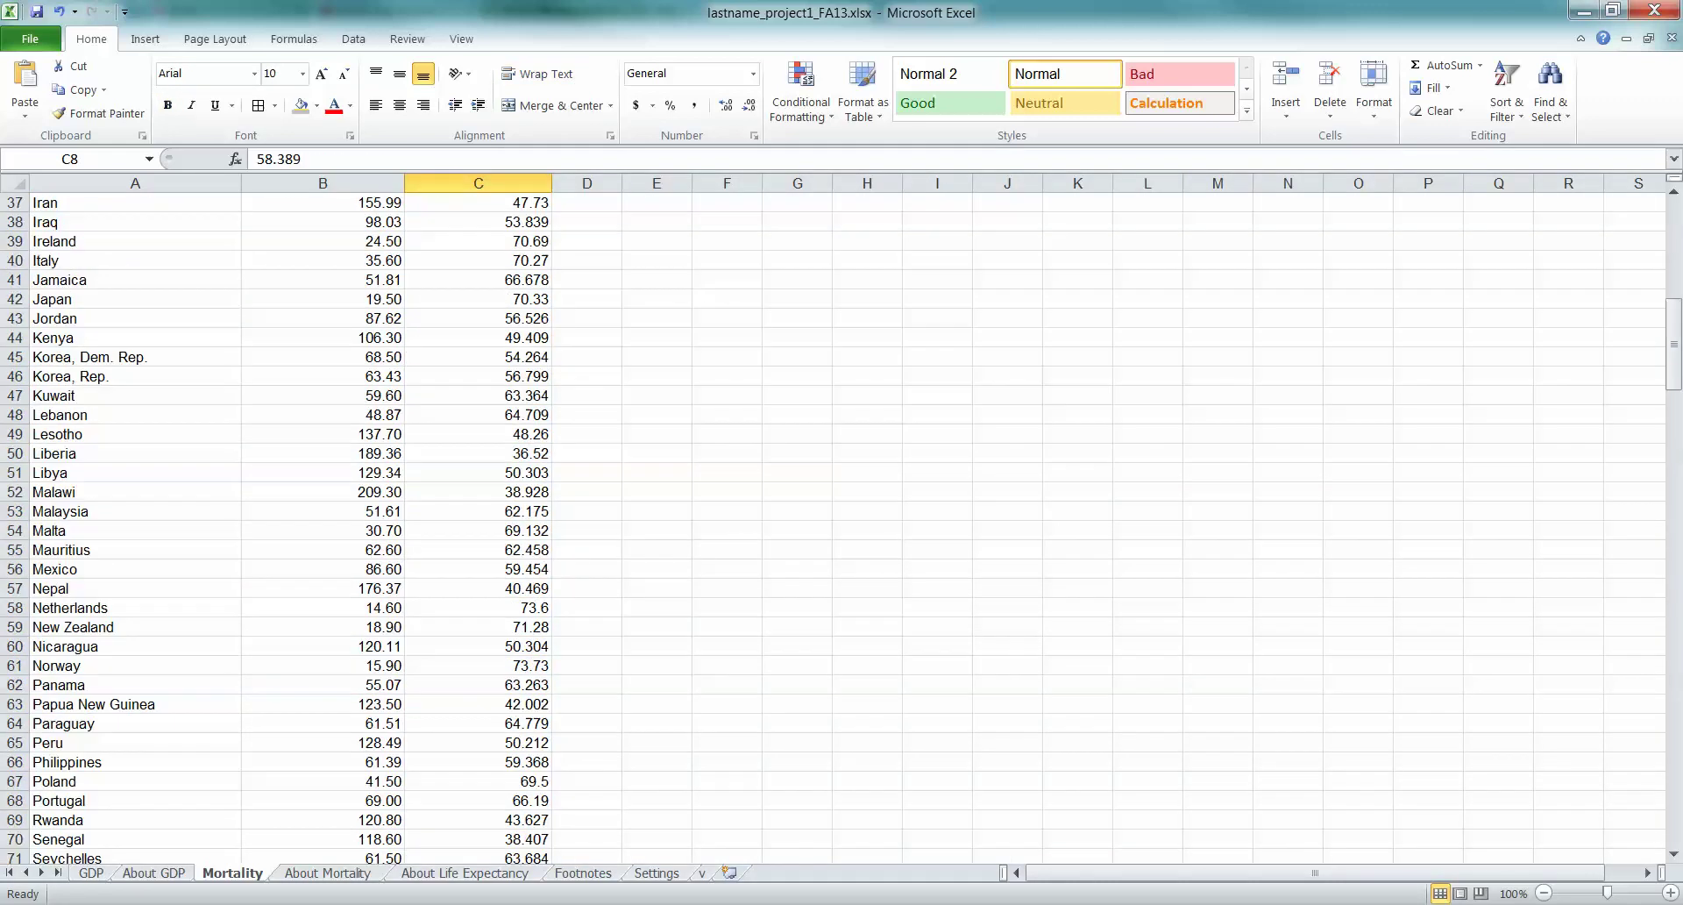
# In the Math 133 Project 1 Video workbook, make the Person, Height, Armspan header row bold with grey fill
pyautogui.scroll(6, 833, 526)
pyautogui.scroll(20, 833, 526)
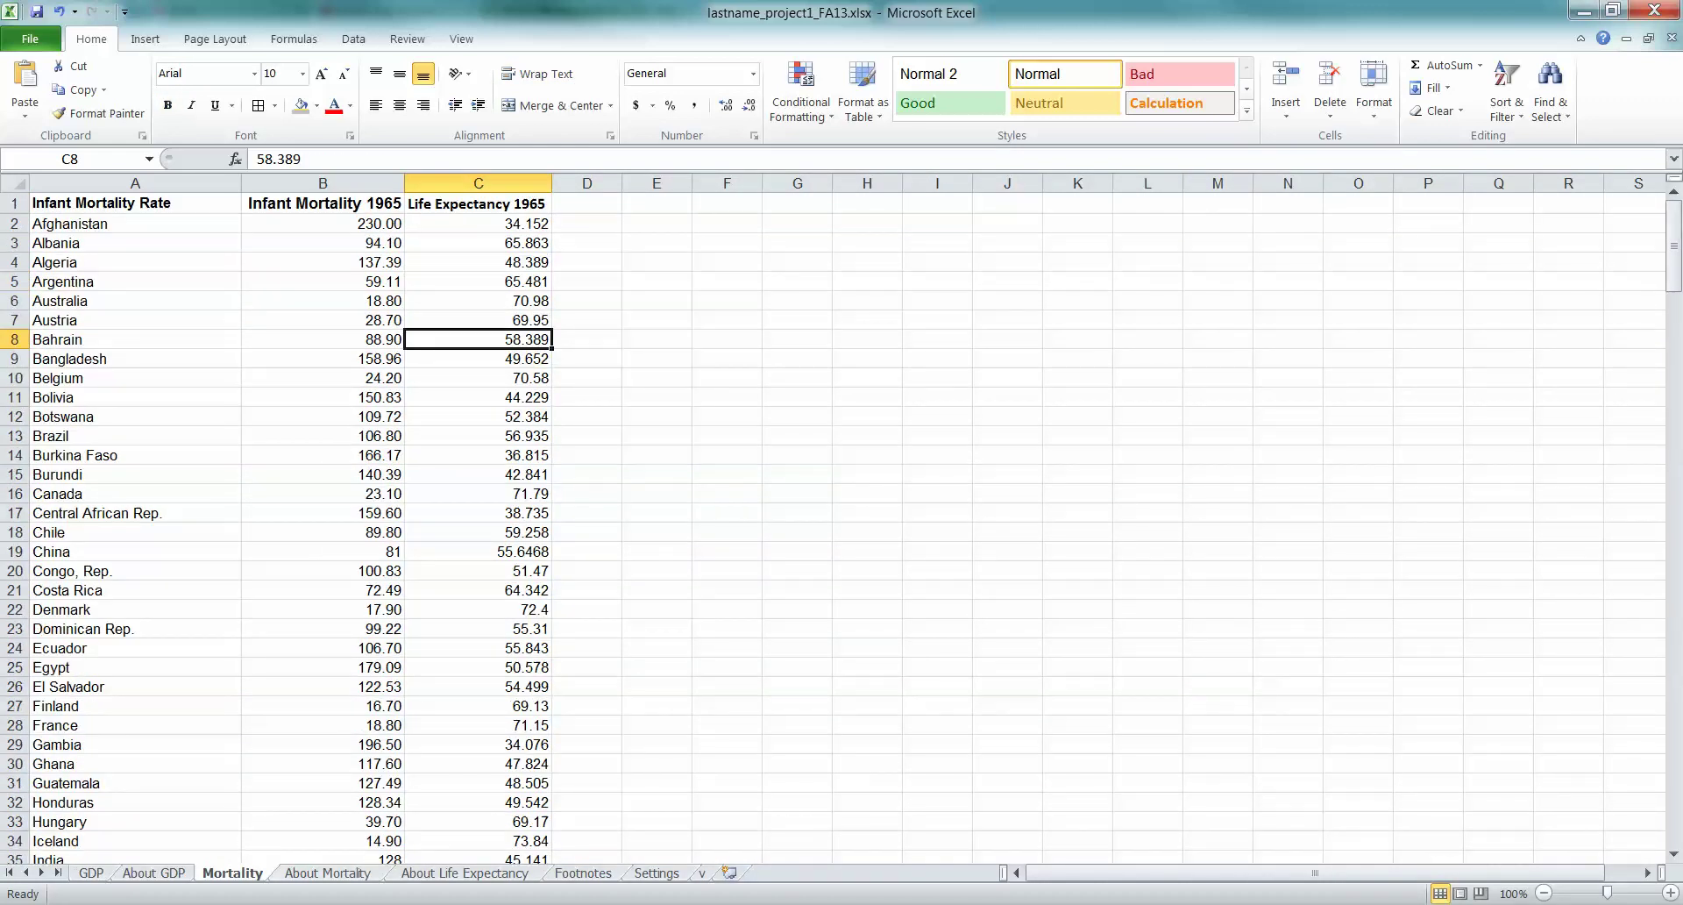
pyautogui.moveTo(495, 903)
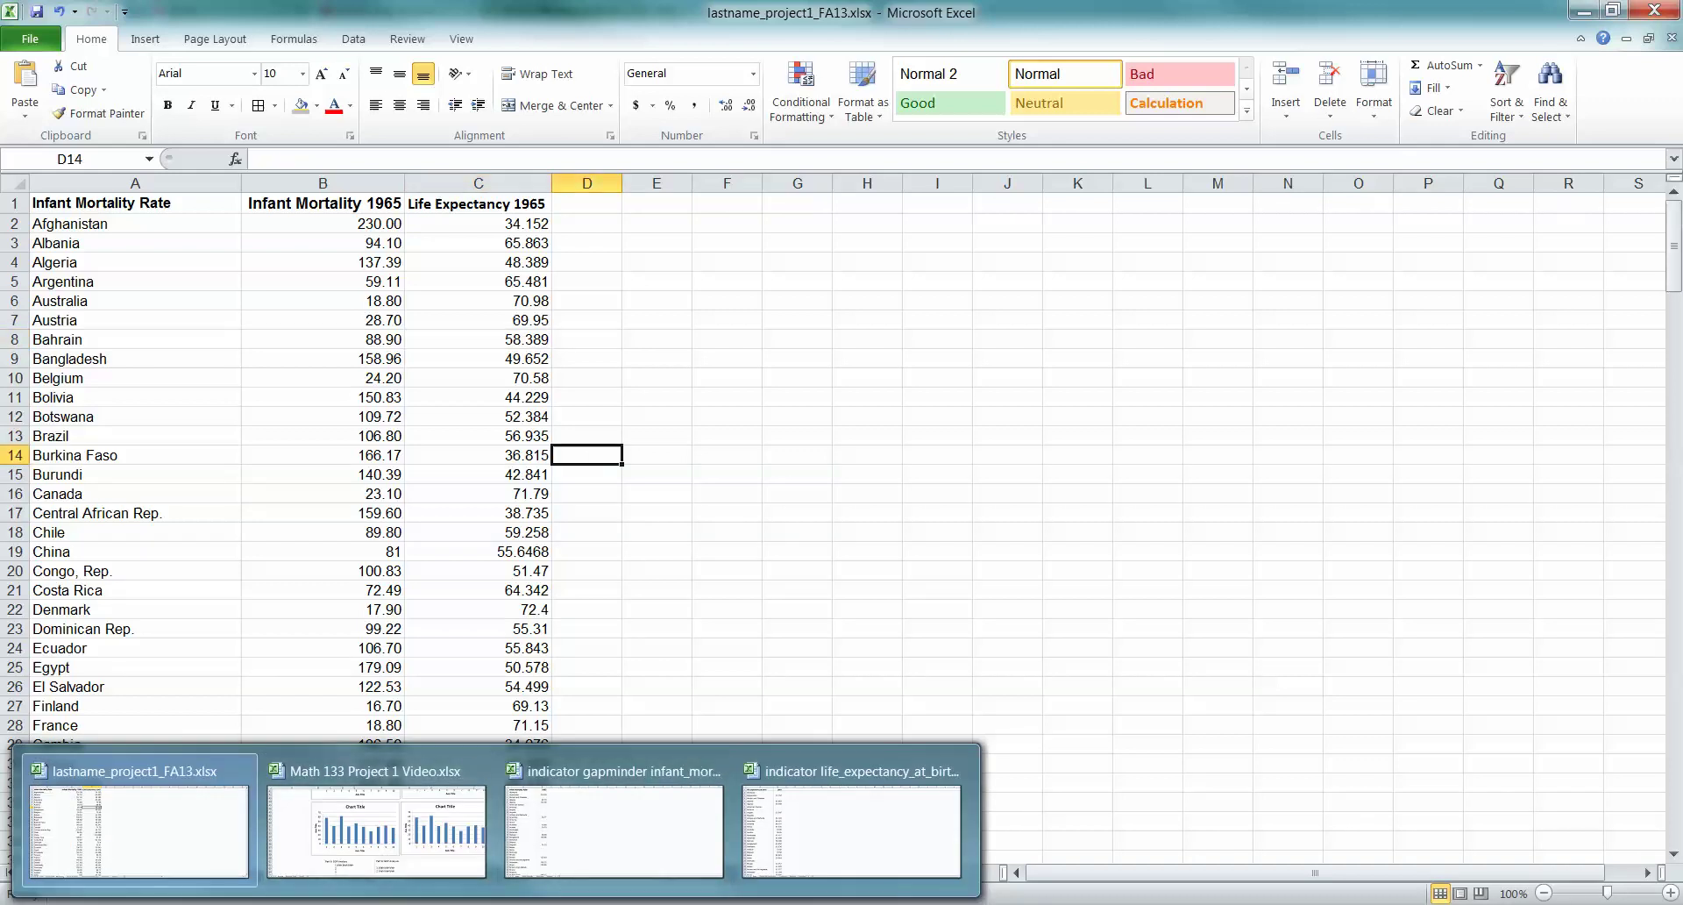
pyautogui.click(139, 828)
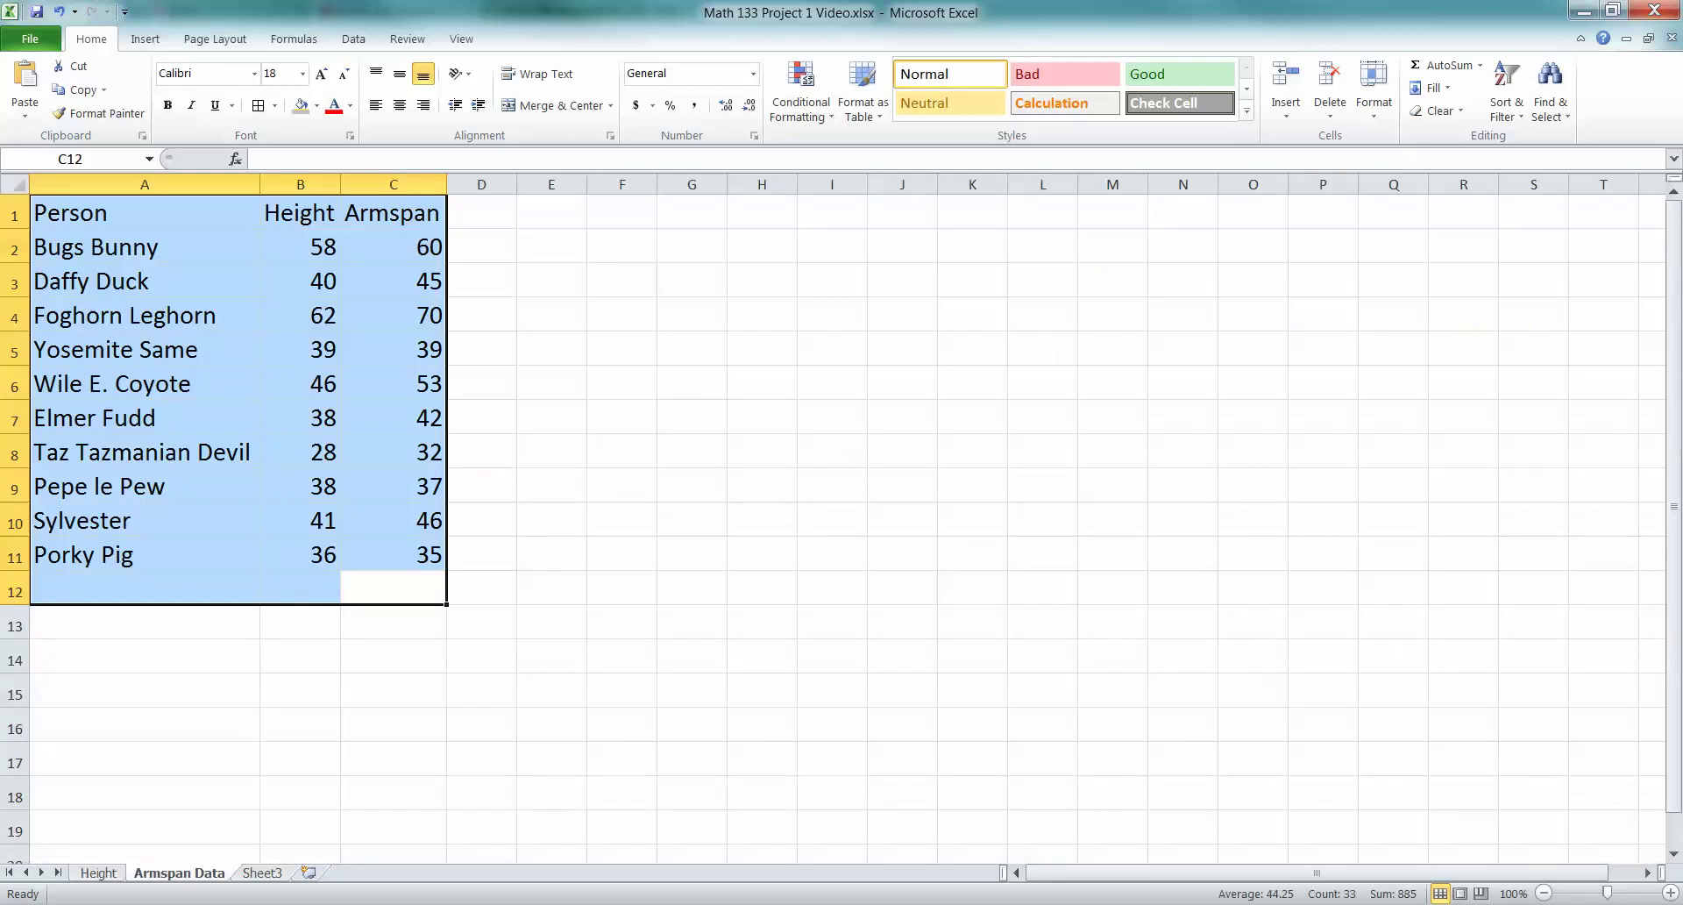
pyautogui.click(552, 485)
pyautogui.moveTo(144, 212); pyautogui.dragTo(393, 212)
pyautogui.click(167, 105)
pyautogui.click(301, 105)
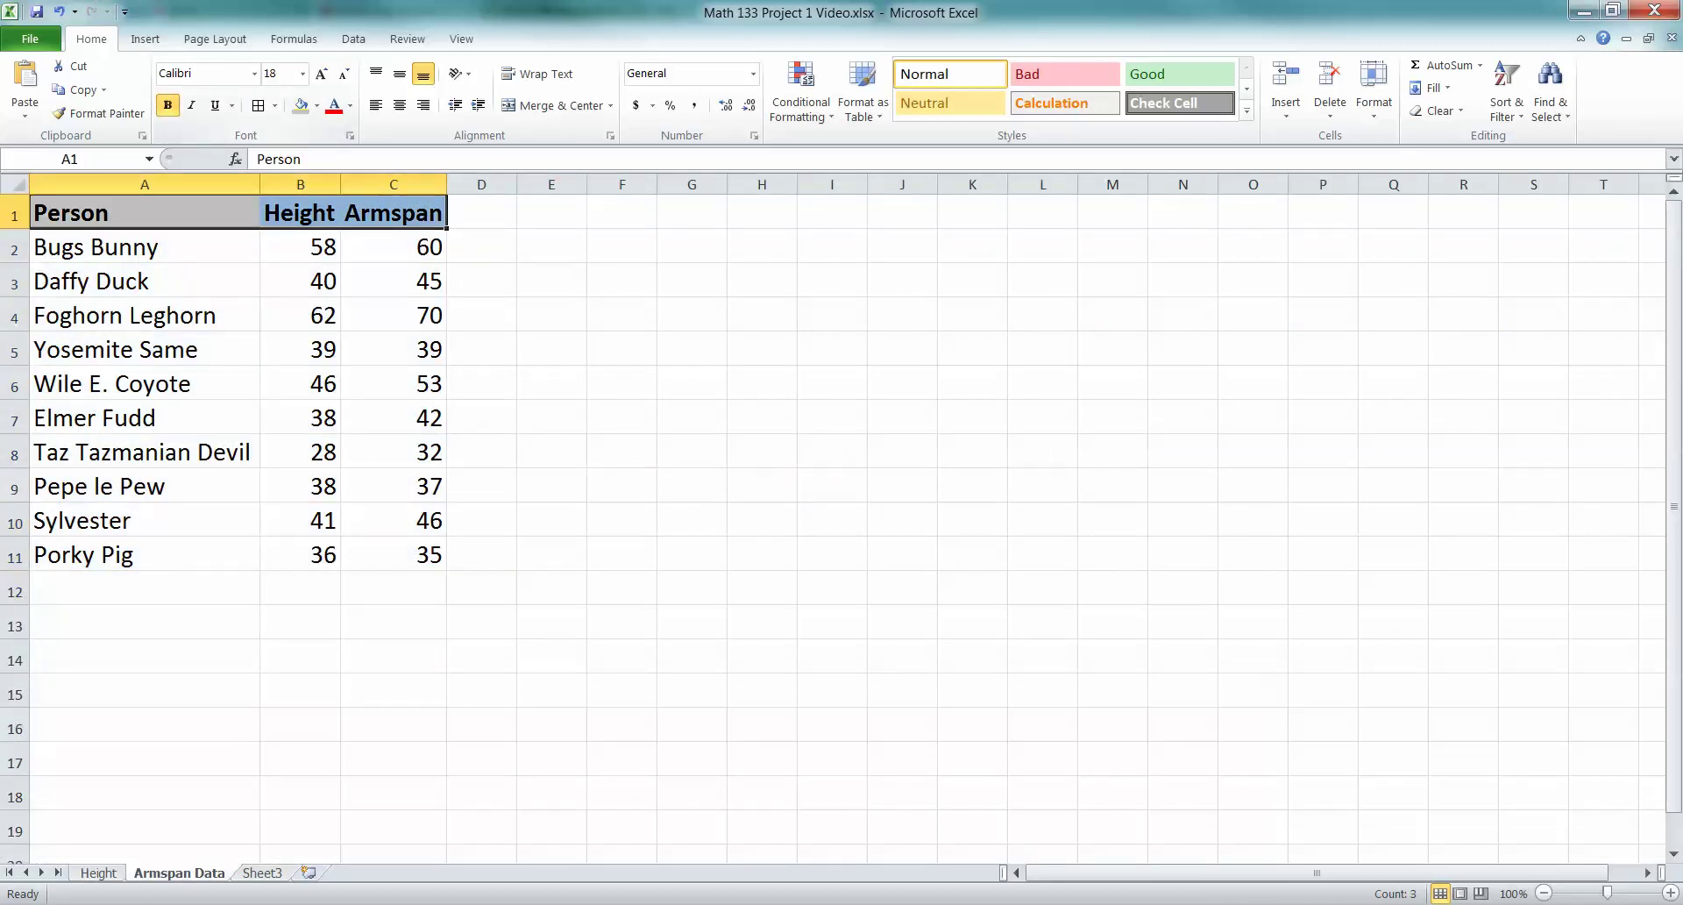
pyautogui.click(300, 281)
# Select the Height and Armspan columns with their headings, B1:C11
pyautogui.press('Up')
pyautogui.moveTo(300, 246); pyautogui.dragTo(394, 554)
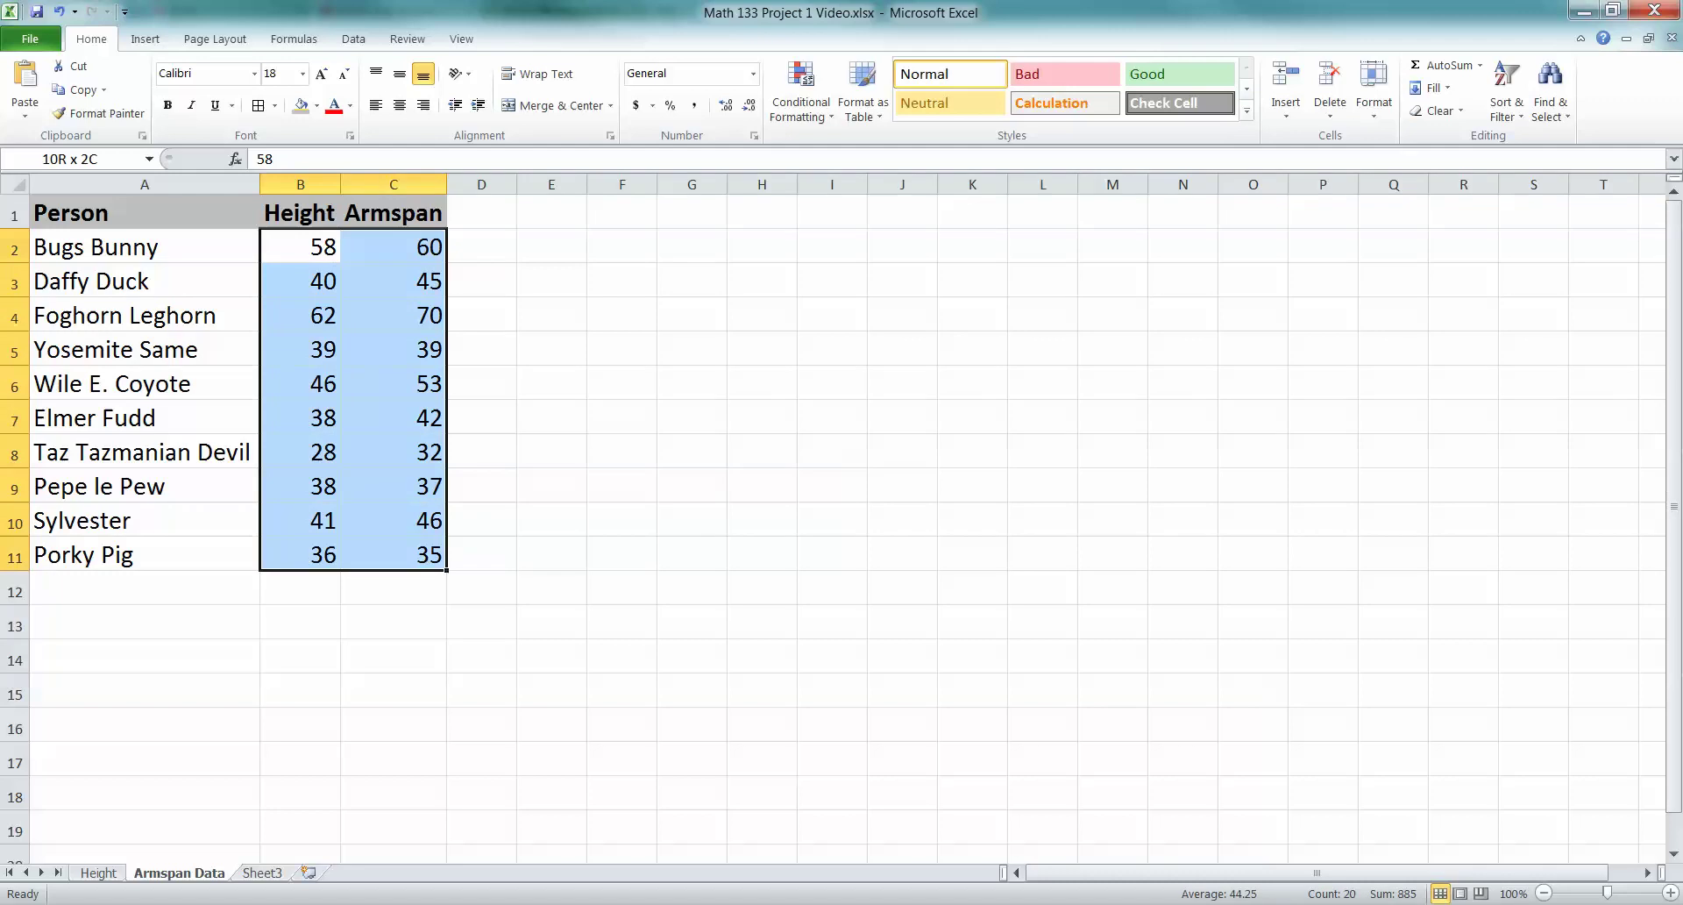
pyautogui.moveTo(301, 212); pyautogui.dragTo(394, 554)
pyautogui.click(300, 212)
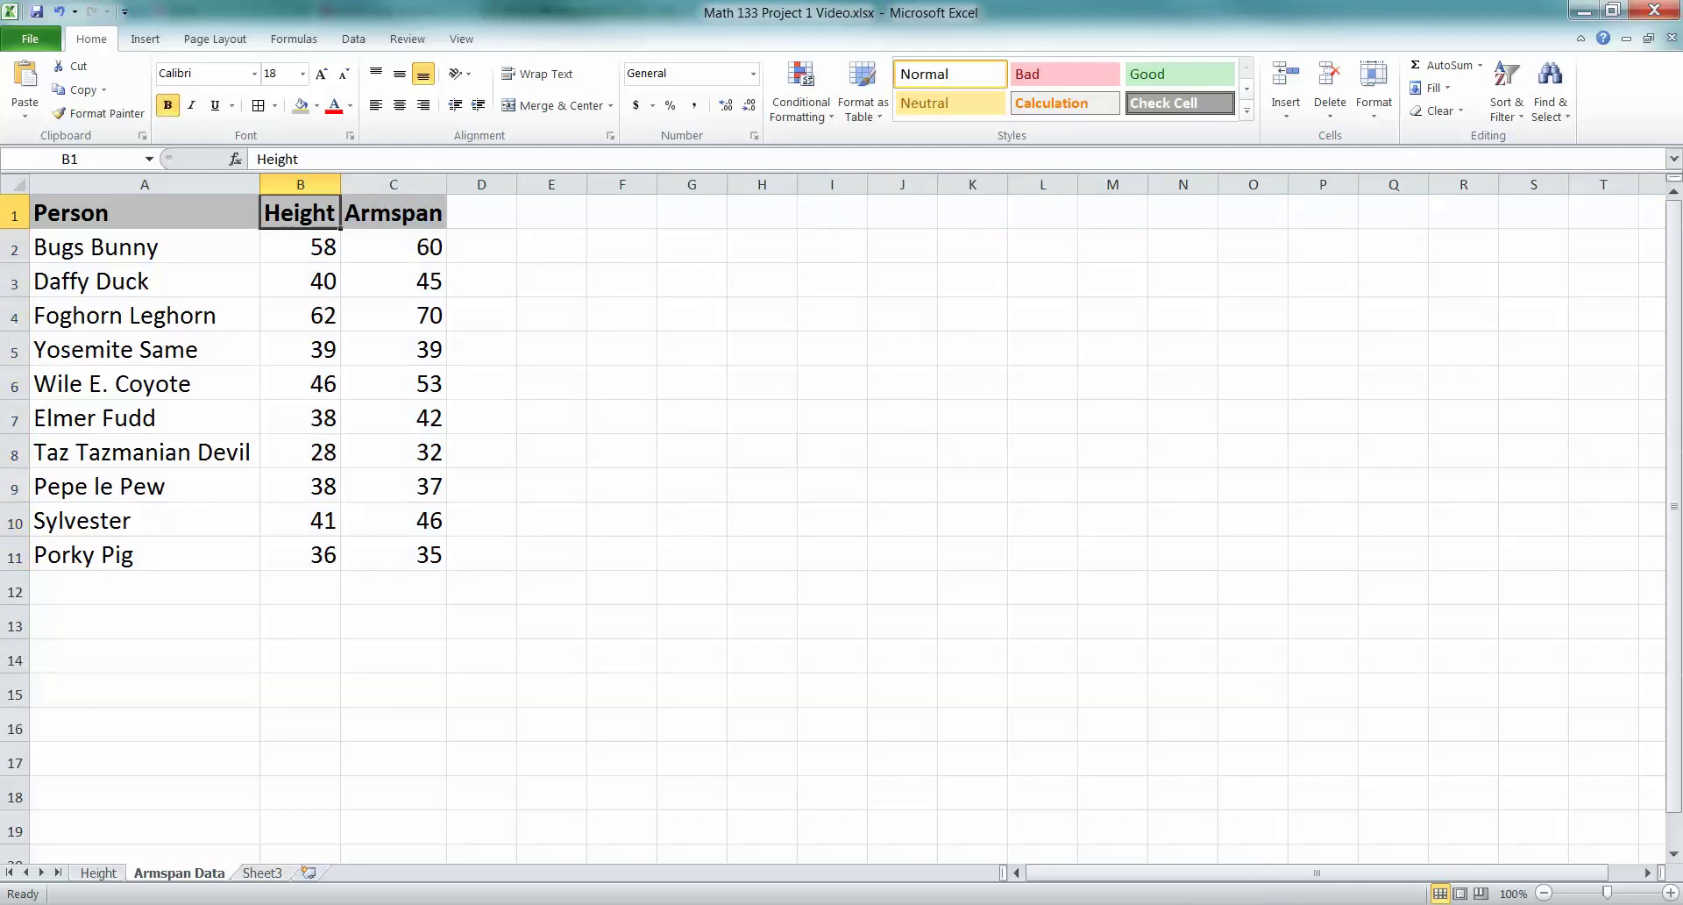
pyautogui.moveTo(299, 212); pyautogui.dragTo(393, 554)
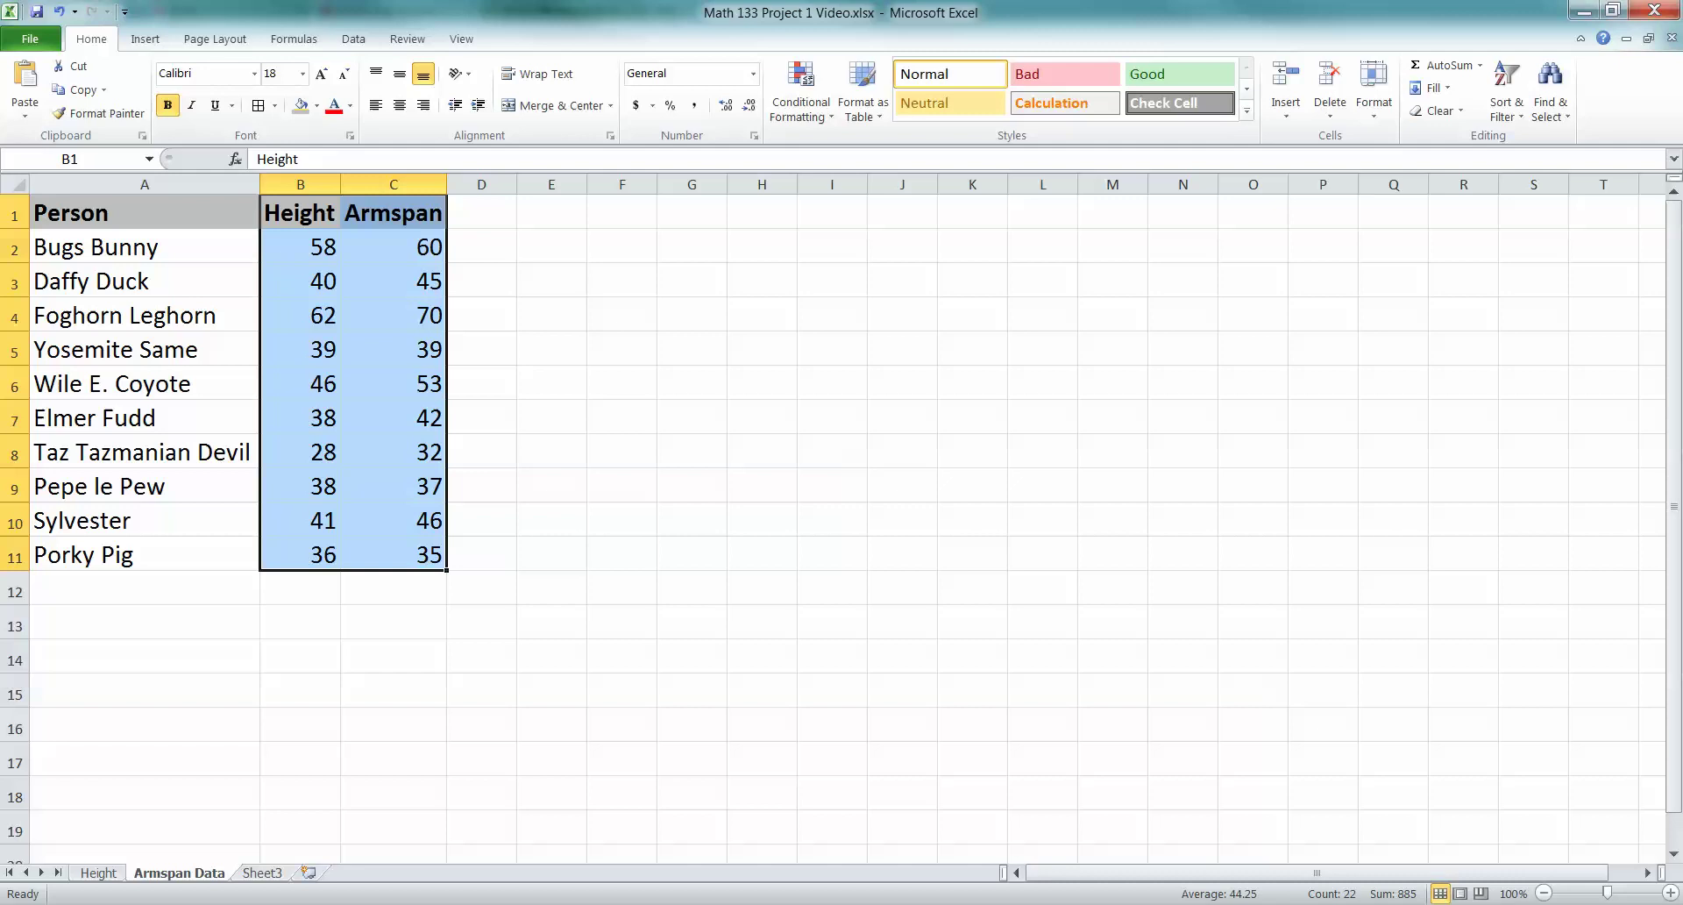
# Insert a Scatter with Only Markers chart of the Height and Armspan data
pyautogui.click(144, 39)
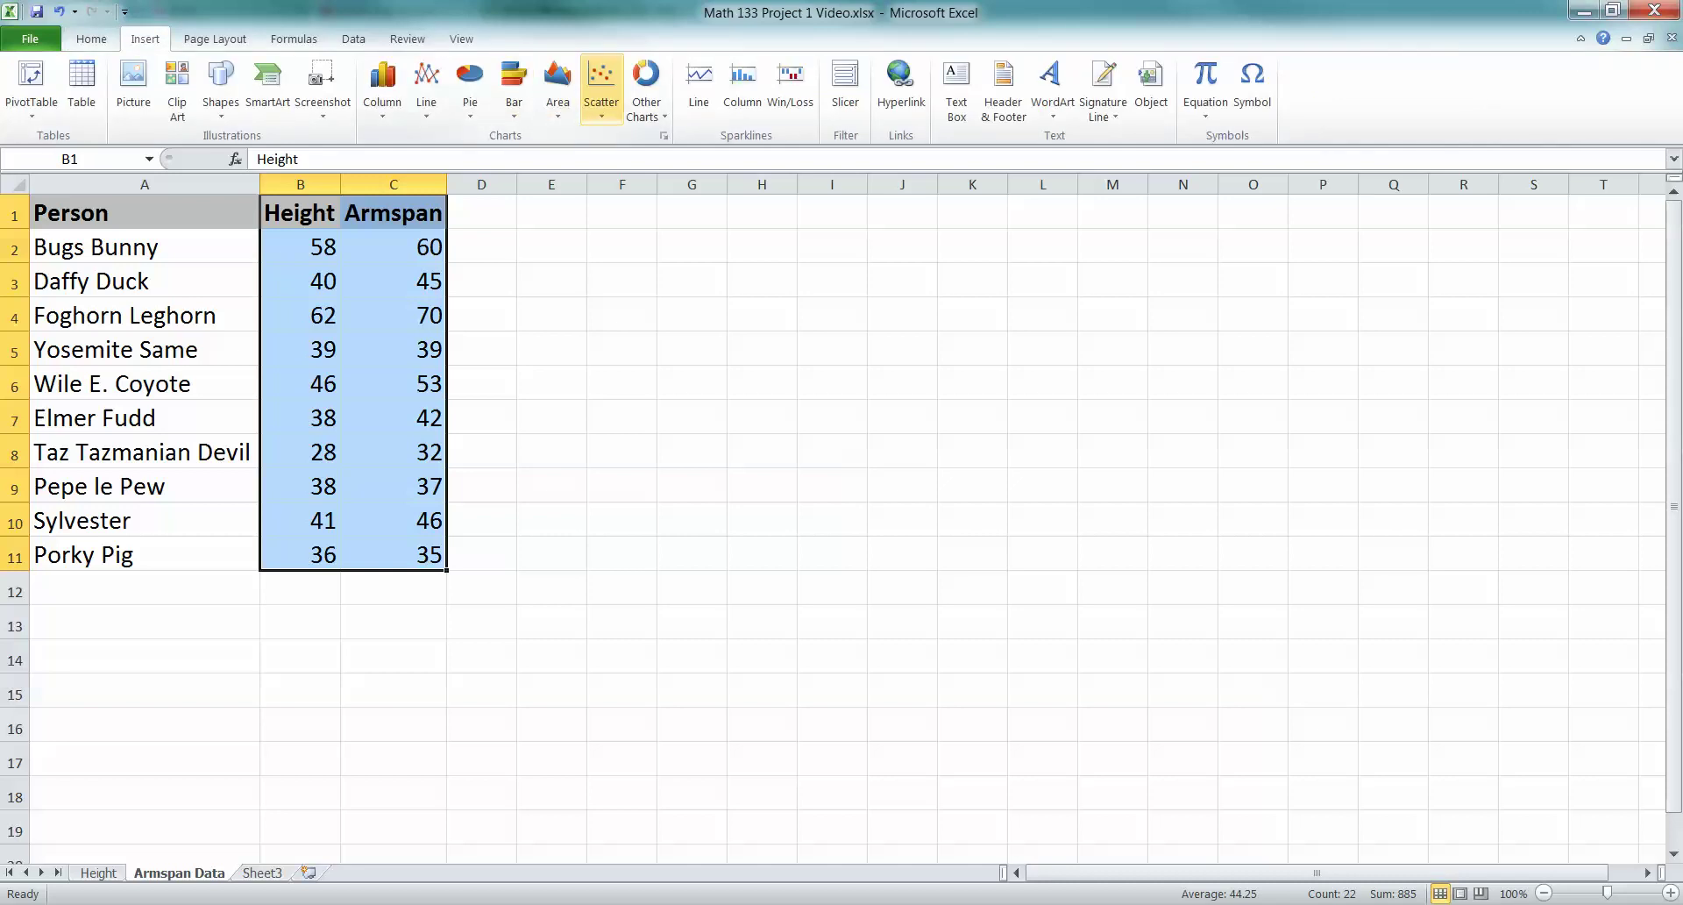
pyautogui.click(602, 88)
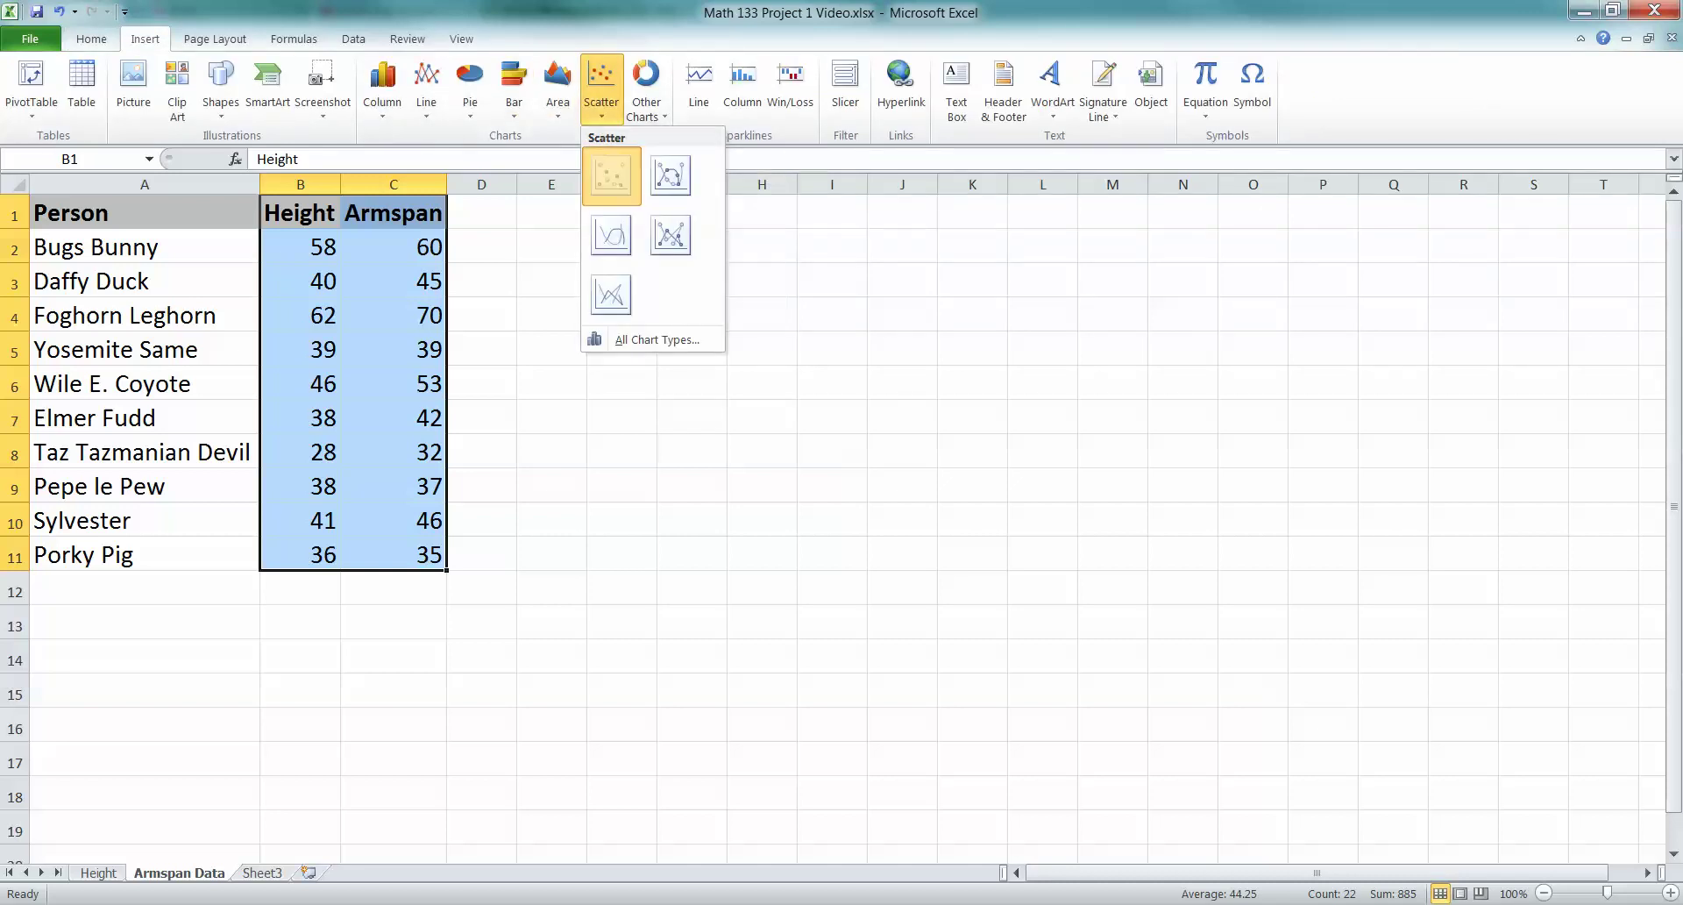
pyautogui.click(611, 175)
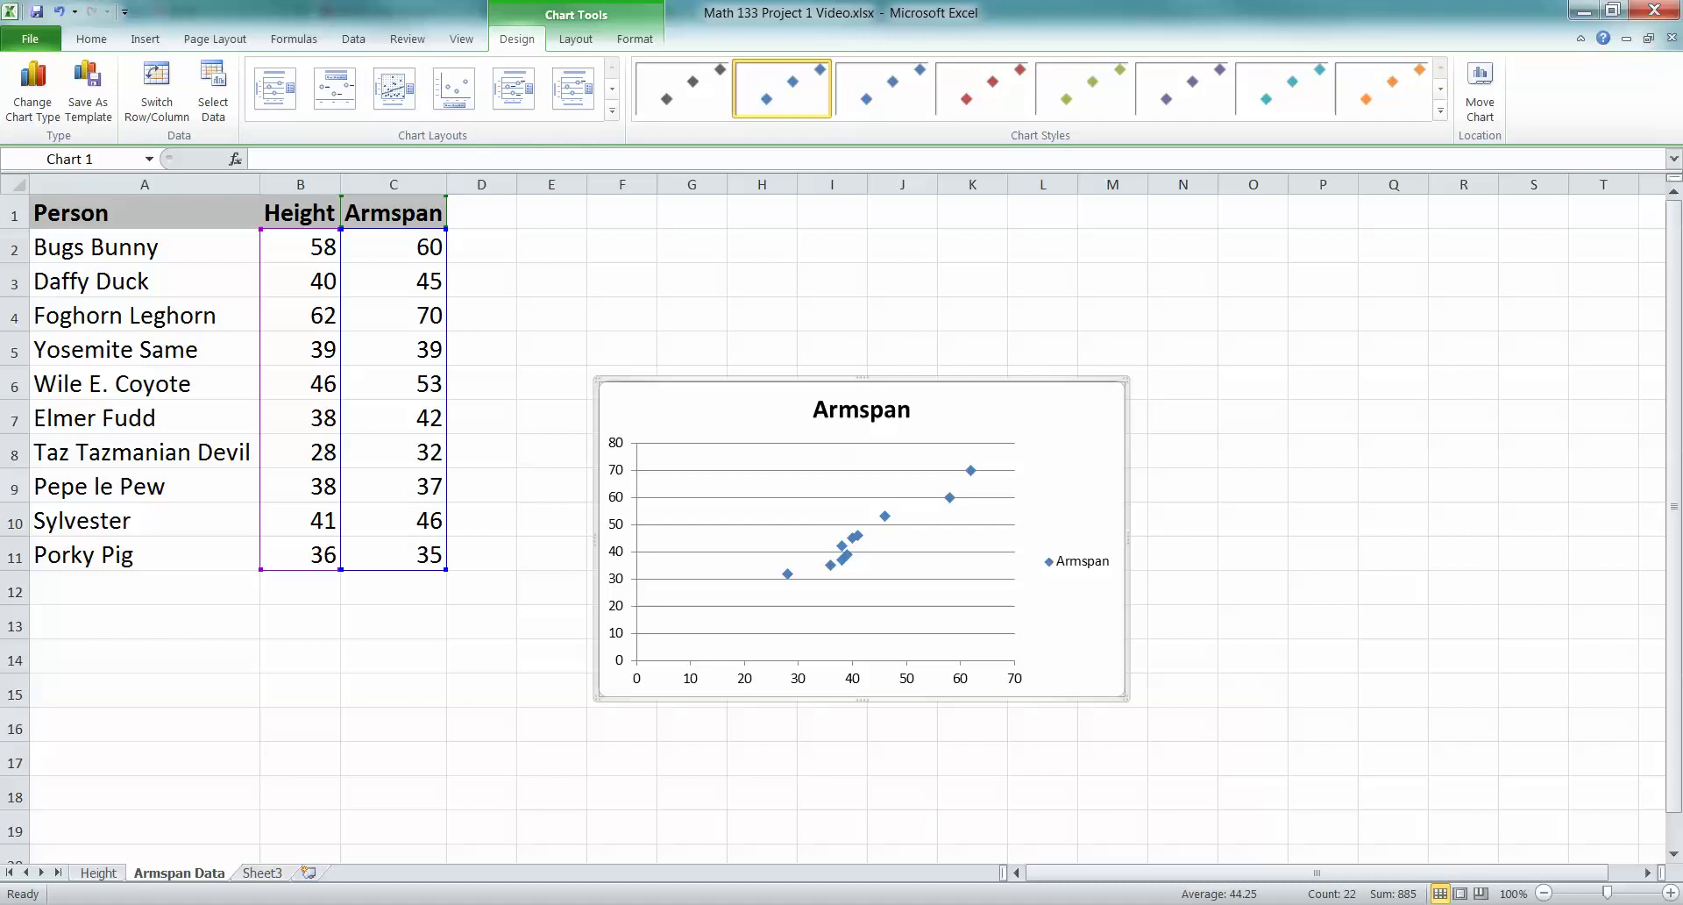
# Remove the chart legend and retitle the chart 'Height vs. Armspan of Cartoon Characters'
pyautogui.click(1078, 561)
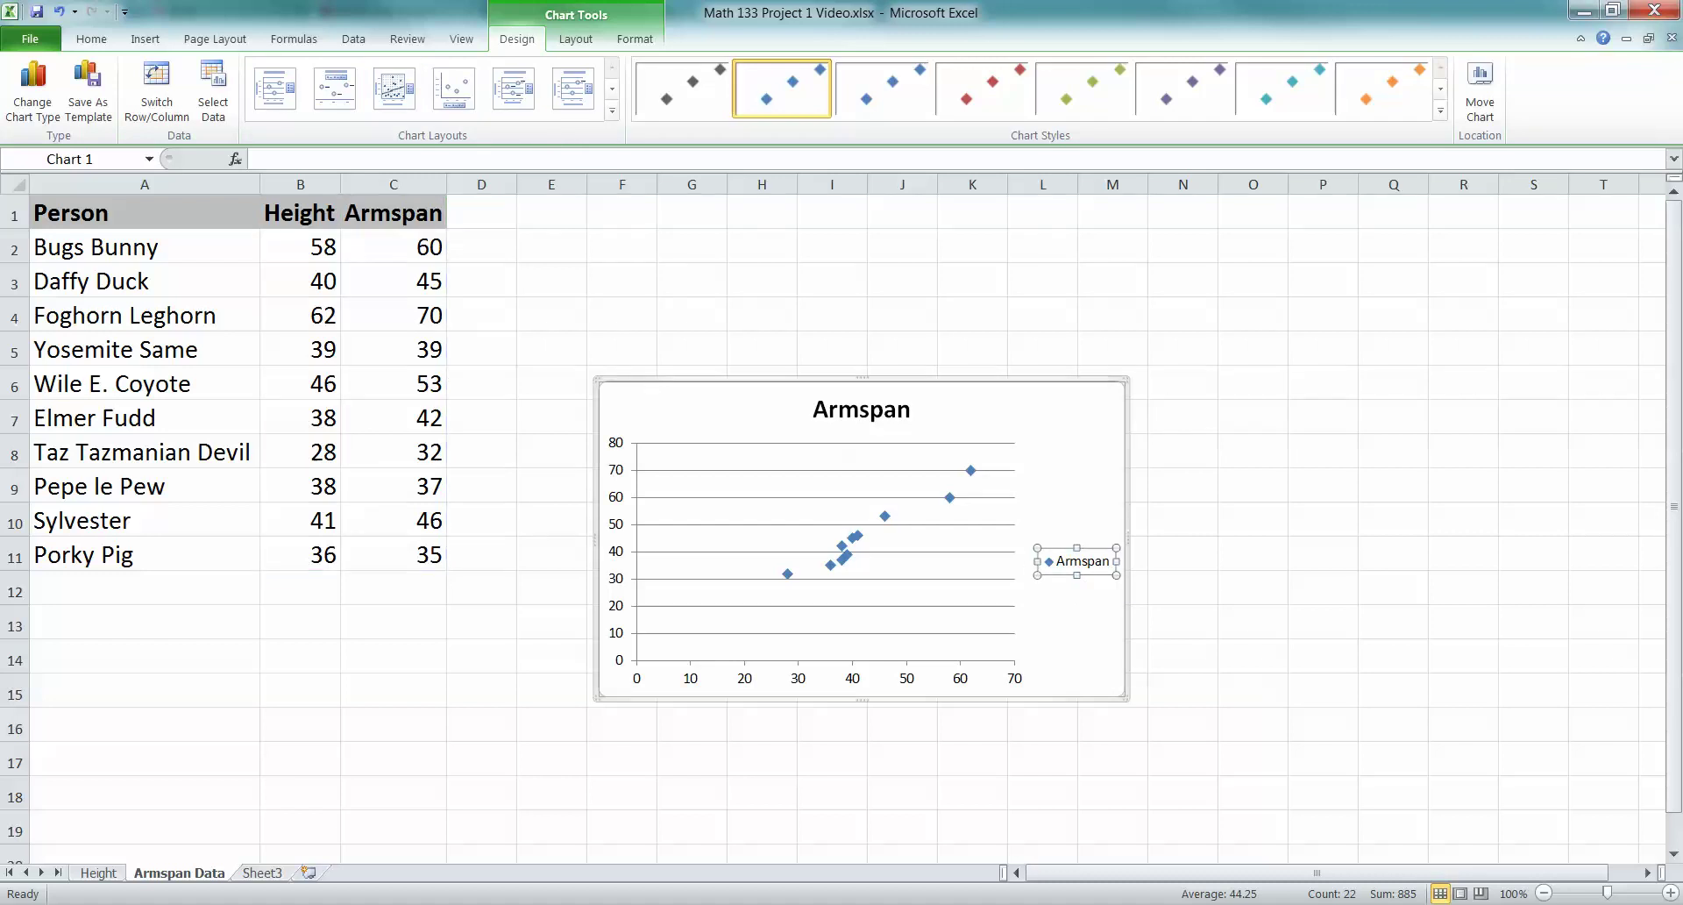
pyautogui.press('Delete')
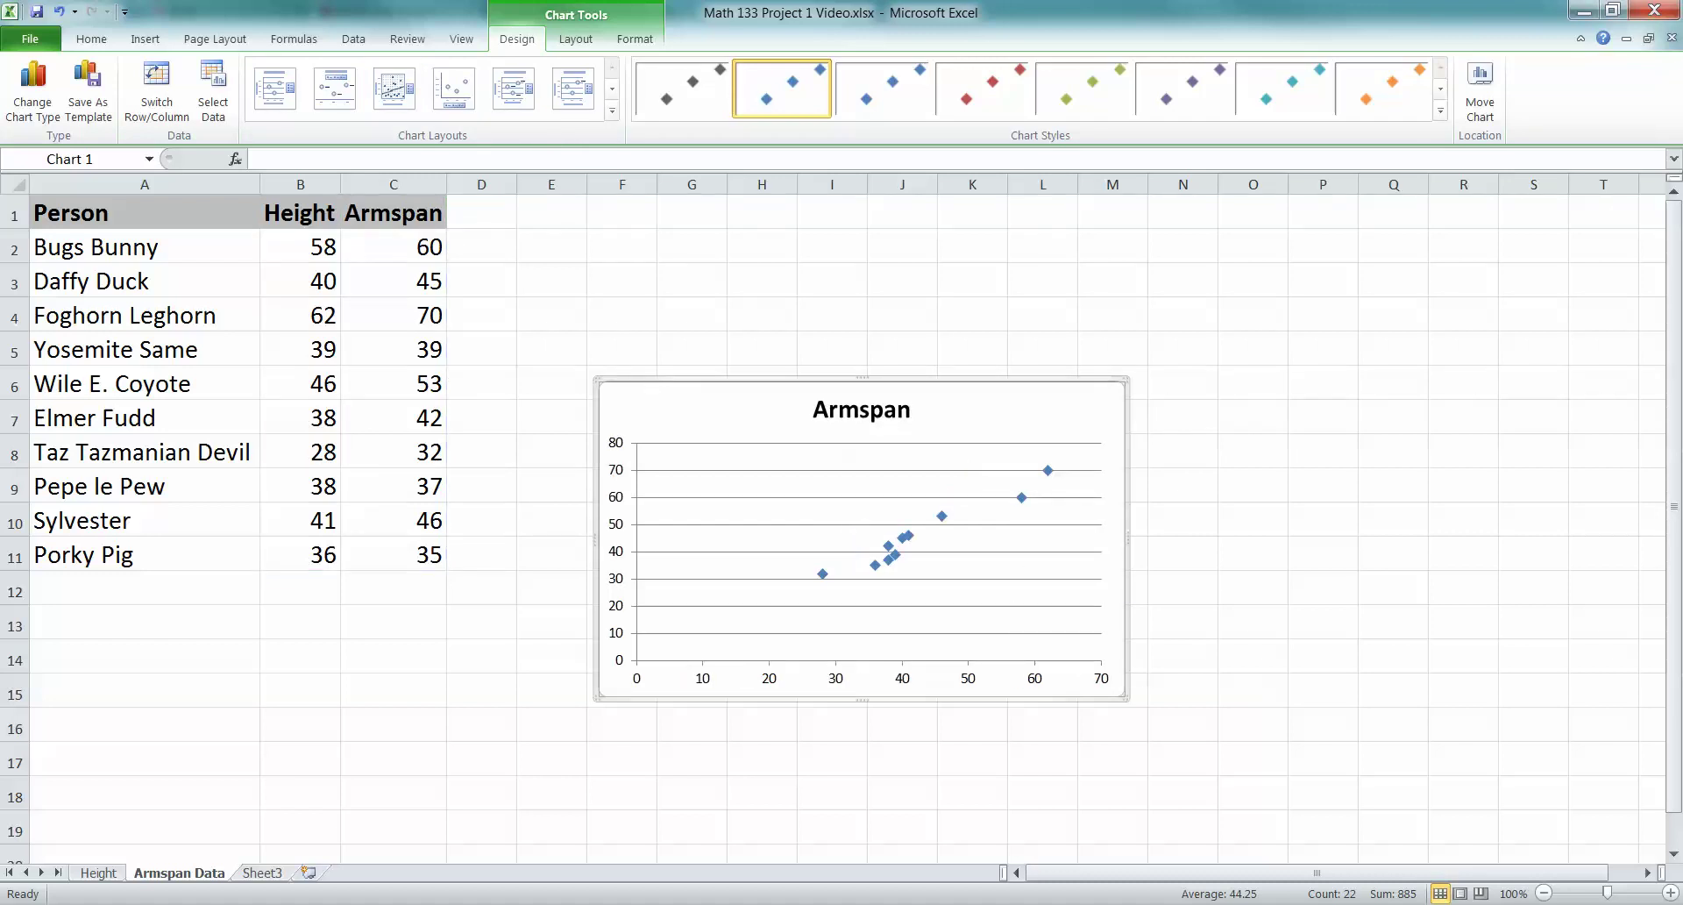
pyautogui.click(912, 409)
pyautogui.click(912, 410)
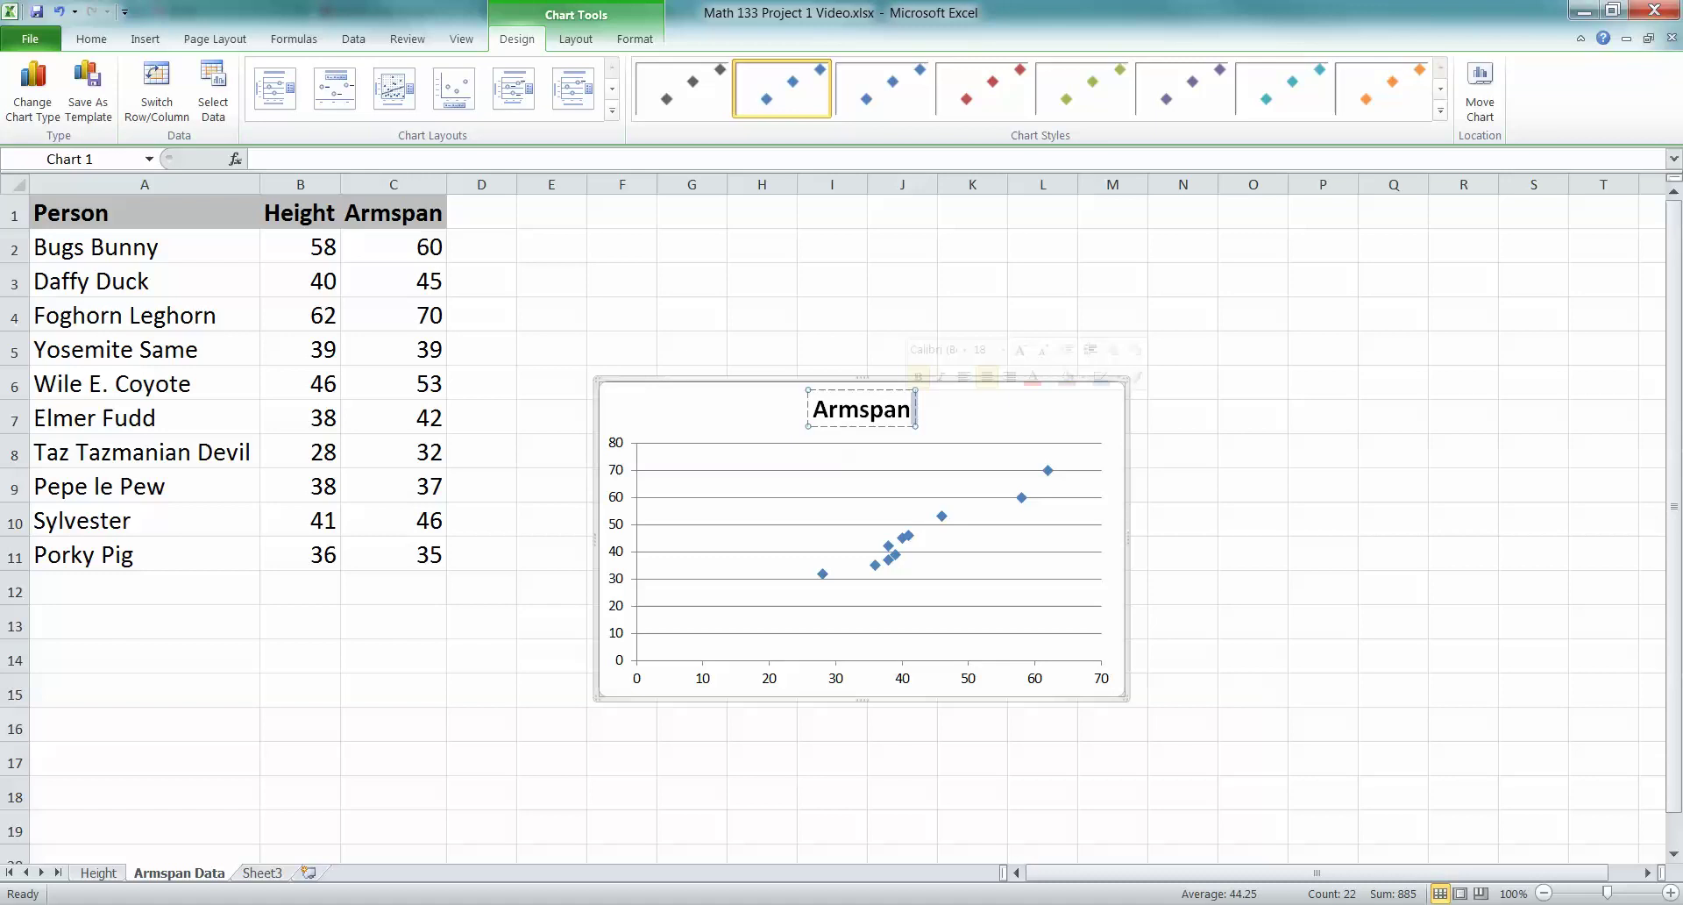
pyautogui.doubleClick(877, 410)
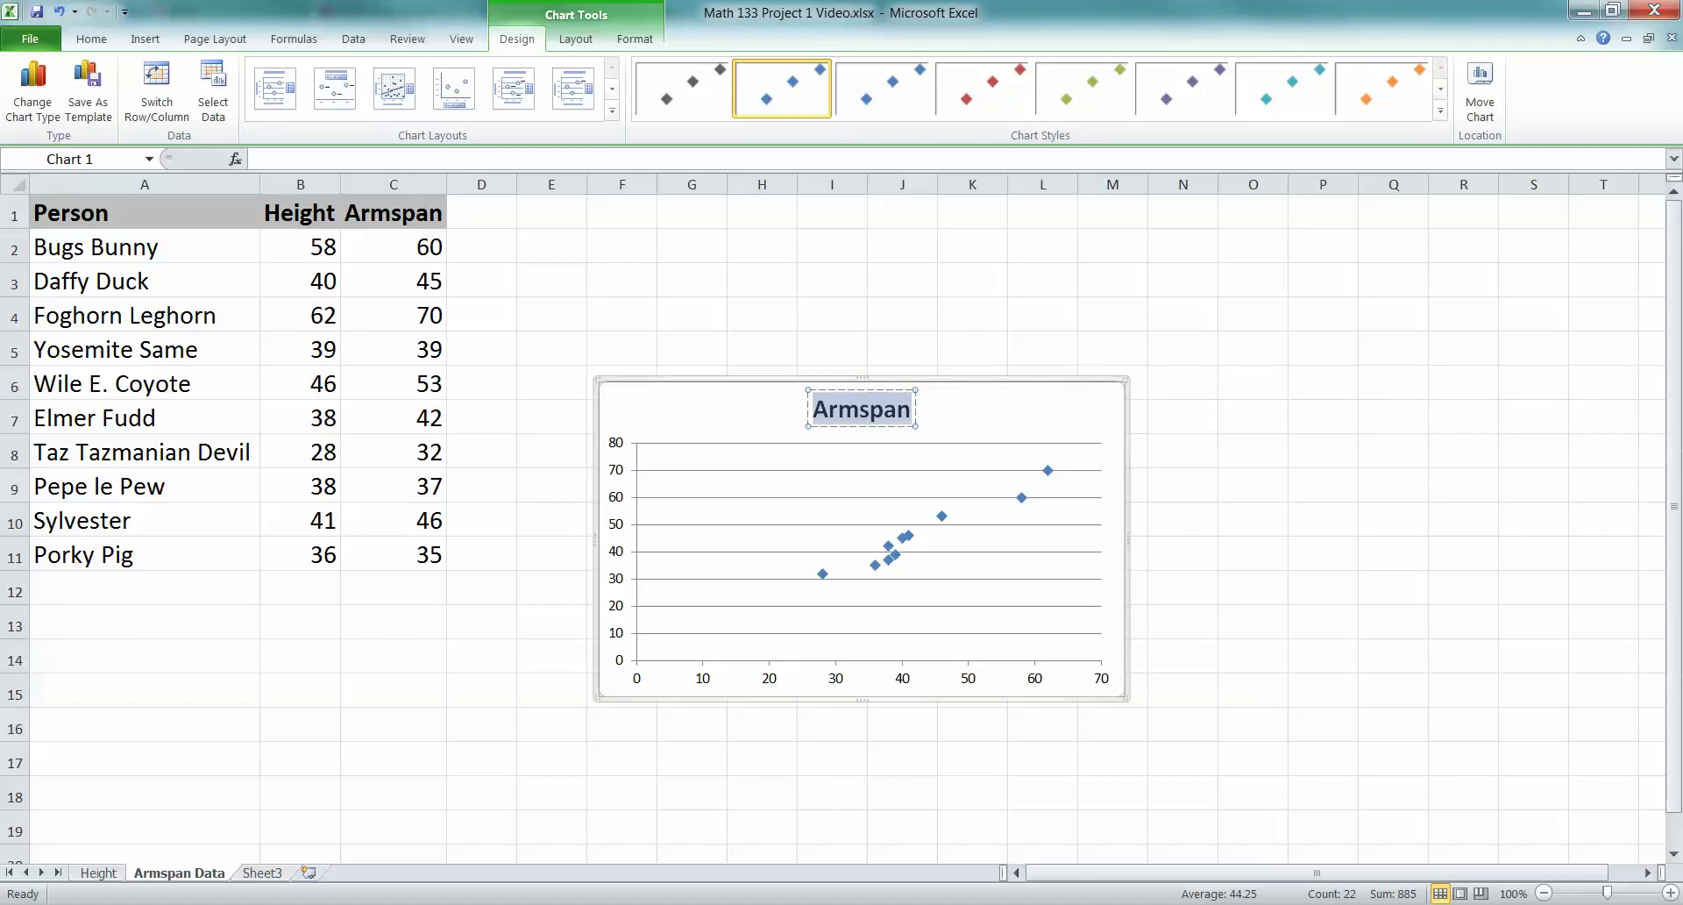
pyautogui.write('Height.')
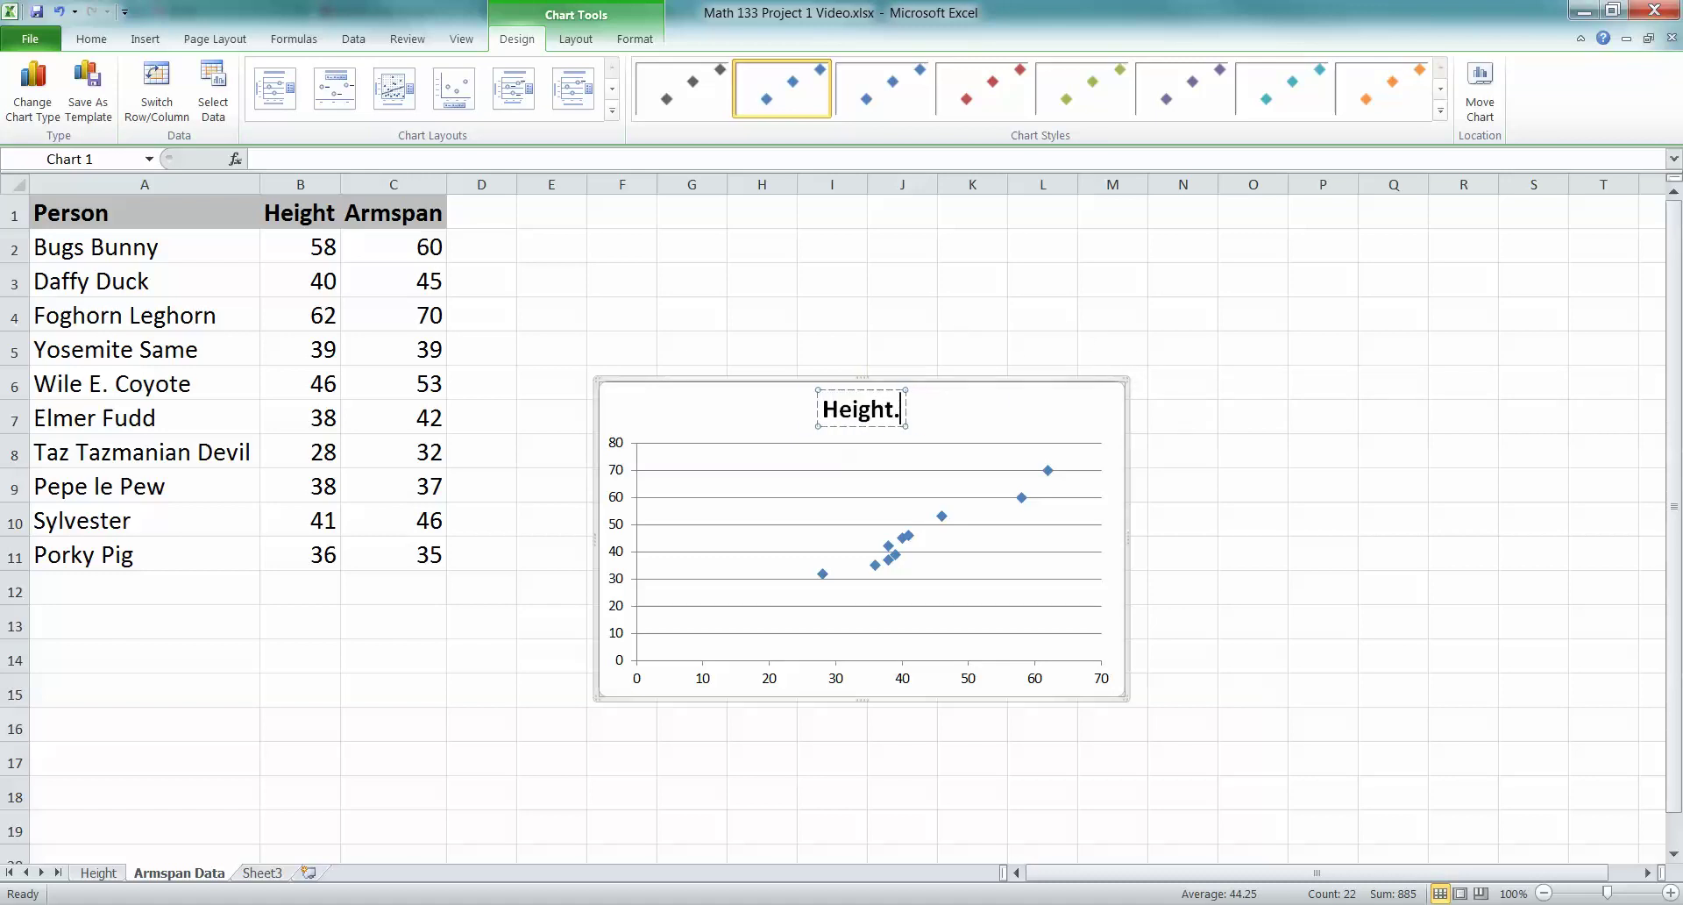
pyautogui.press('BackSpace')
pyautogui.write('vs. Arm')
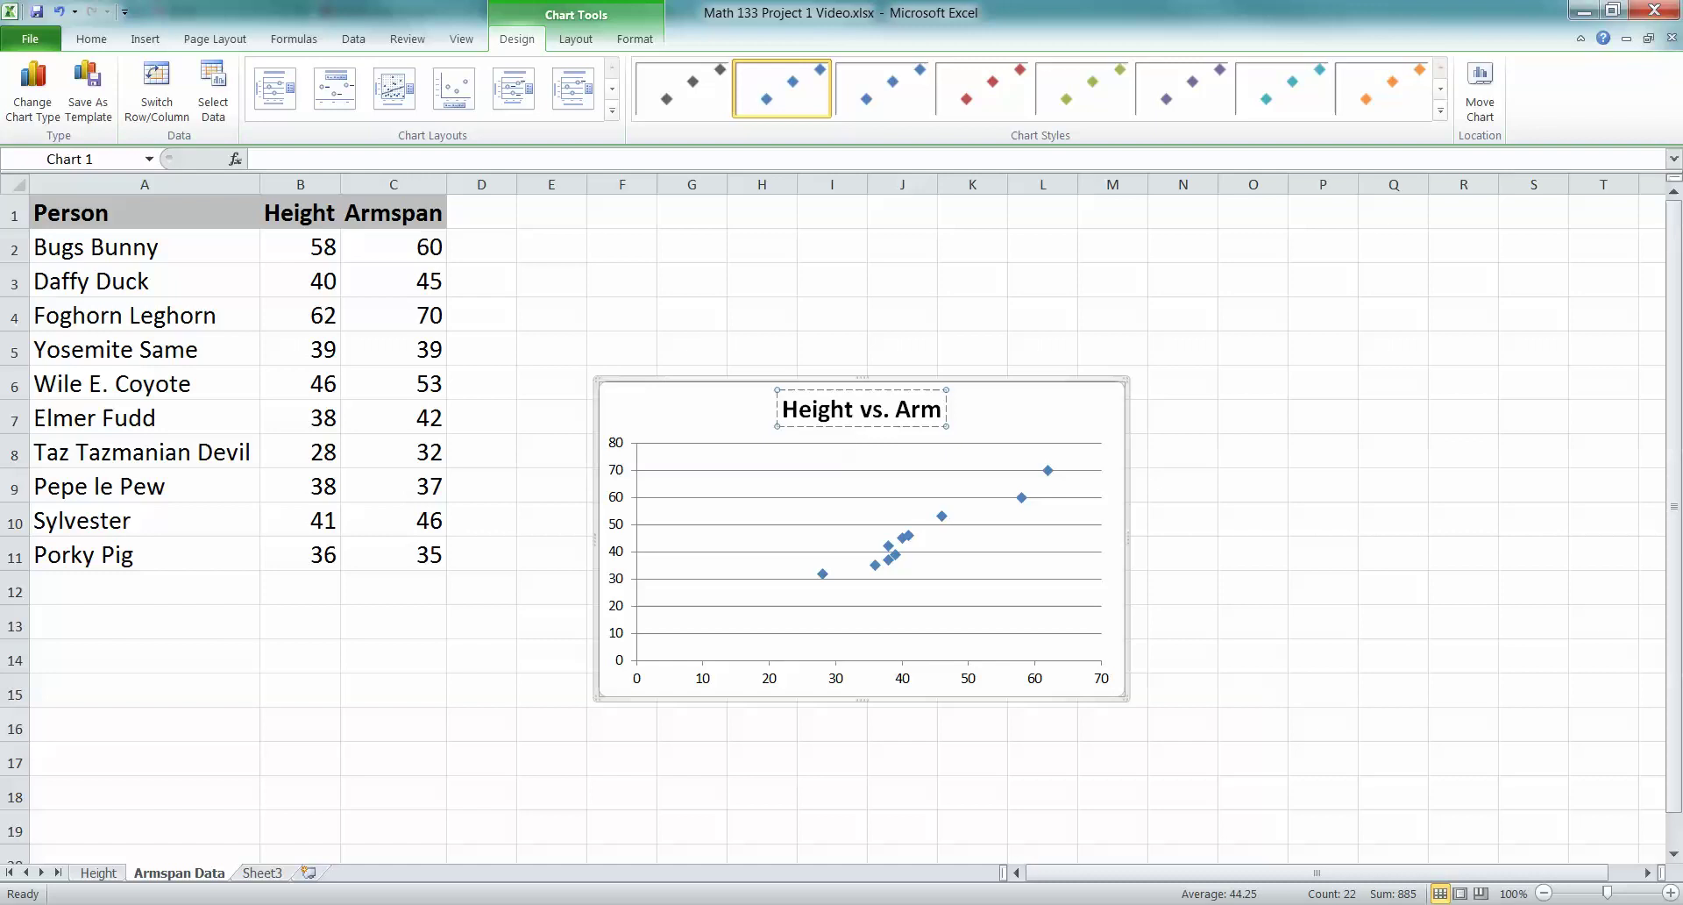
pyautogui.write('span of C')
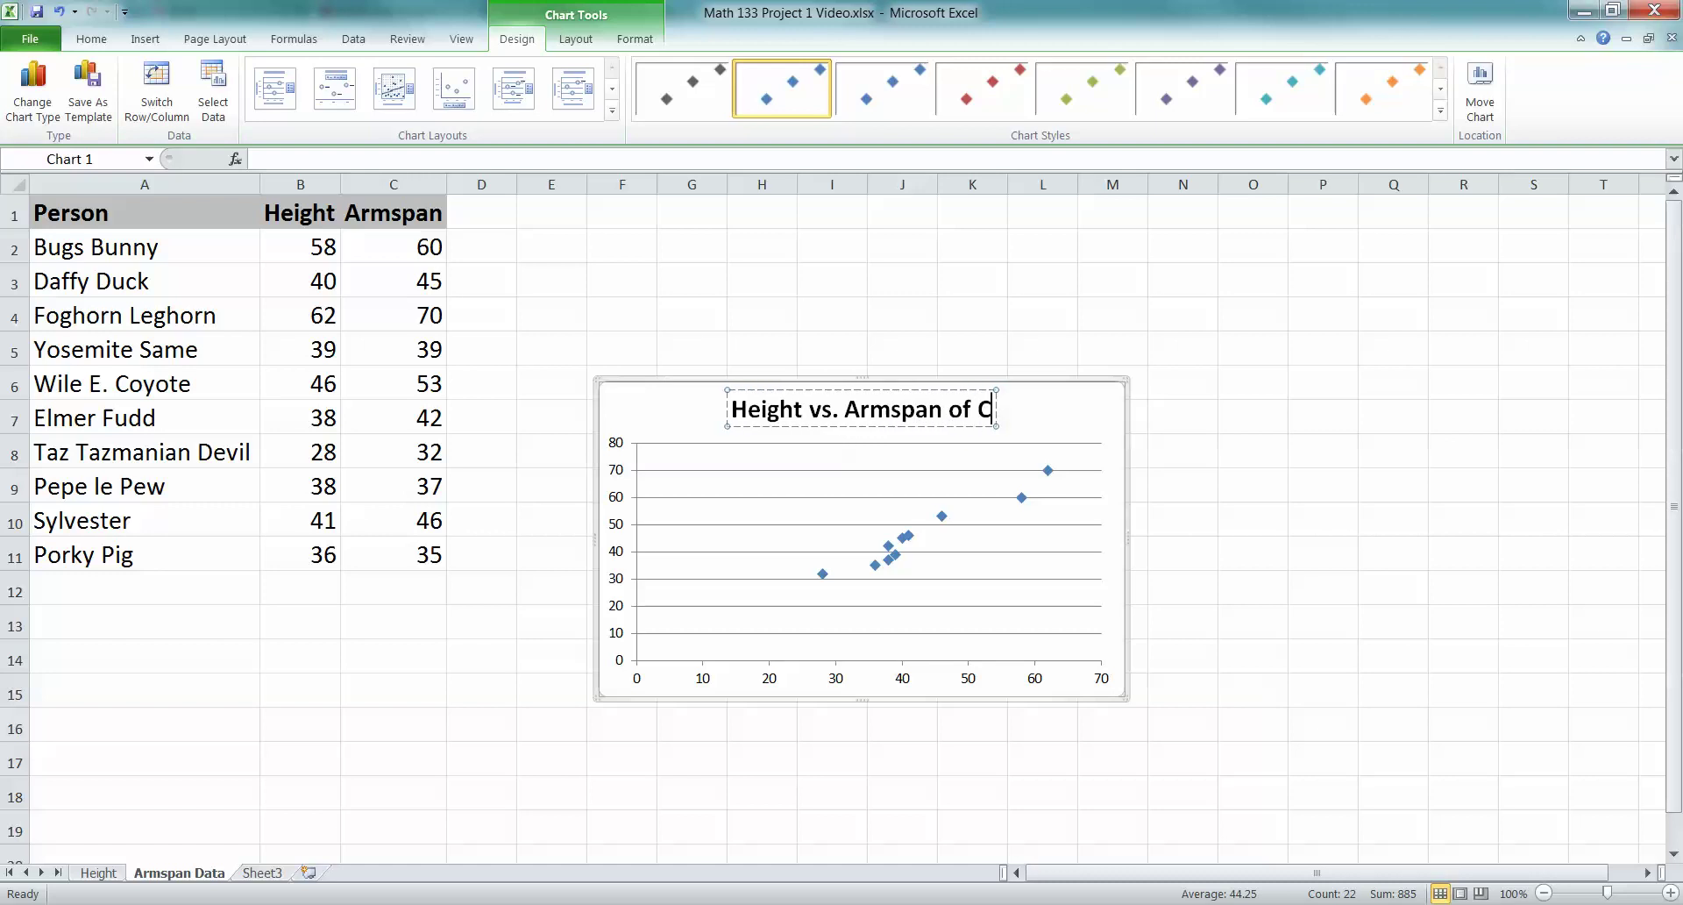
pyautogui.write('artoon Characters')
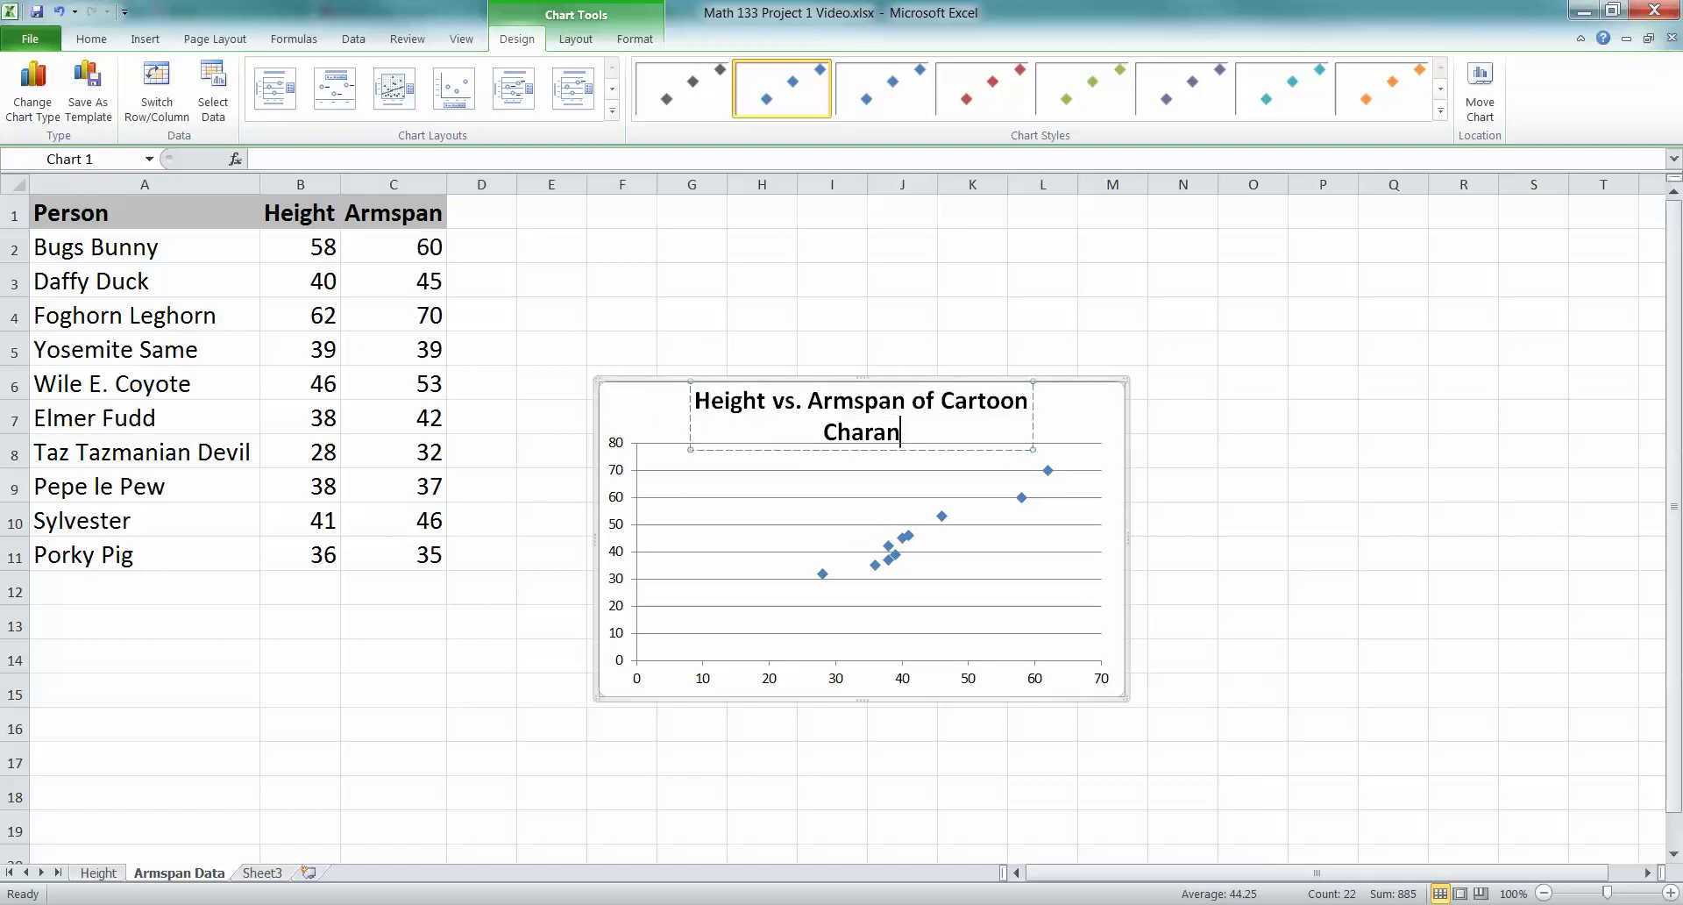
pyautogui.press('Return')
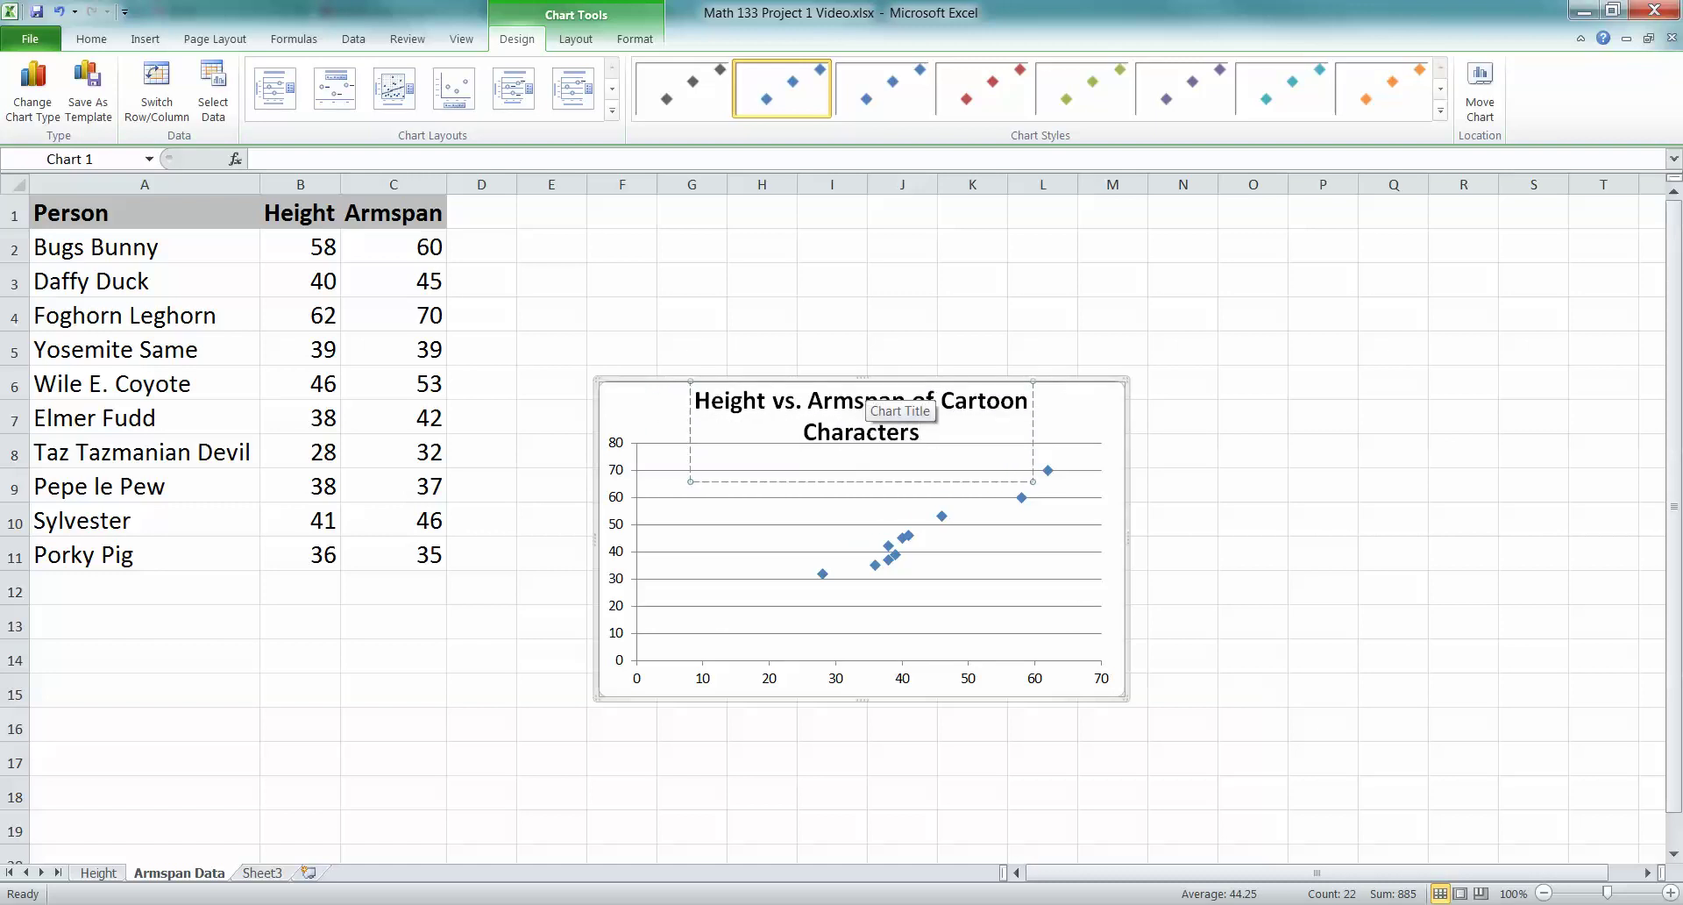
pyautogui.press('BackSpace')
pyautogui.press('Escape')
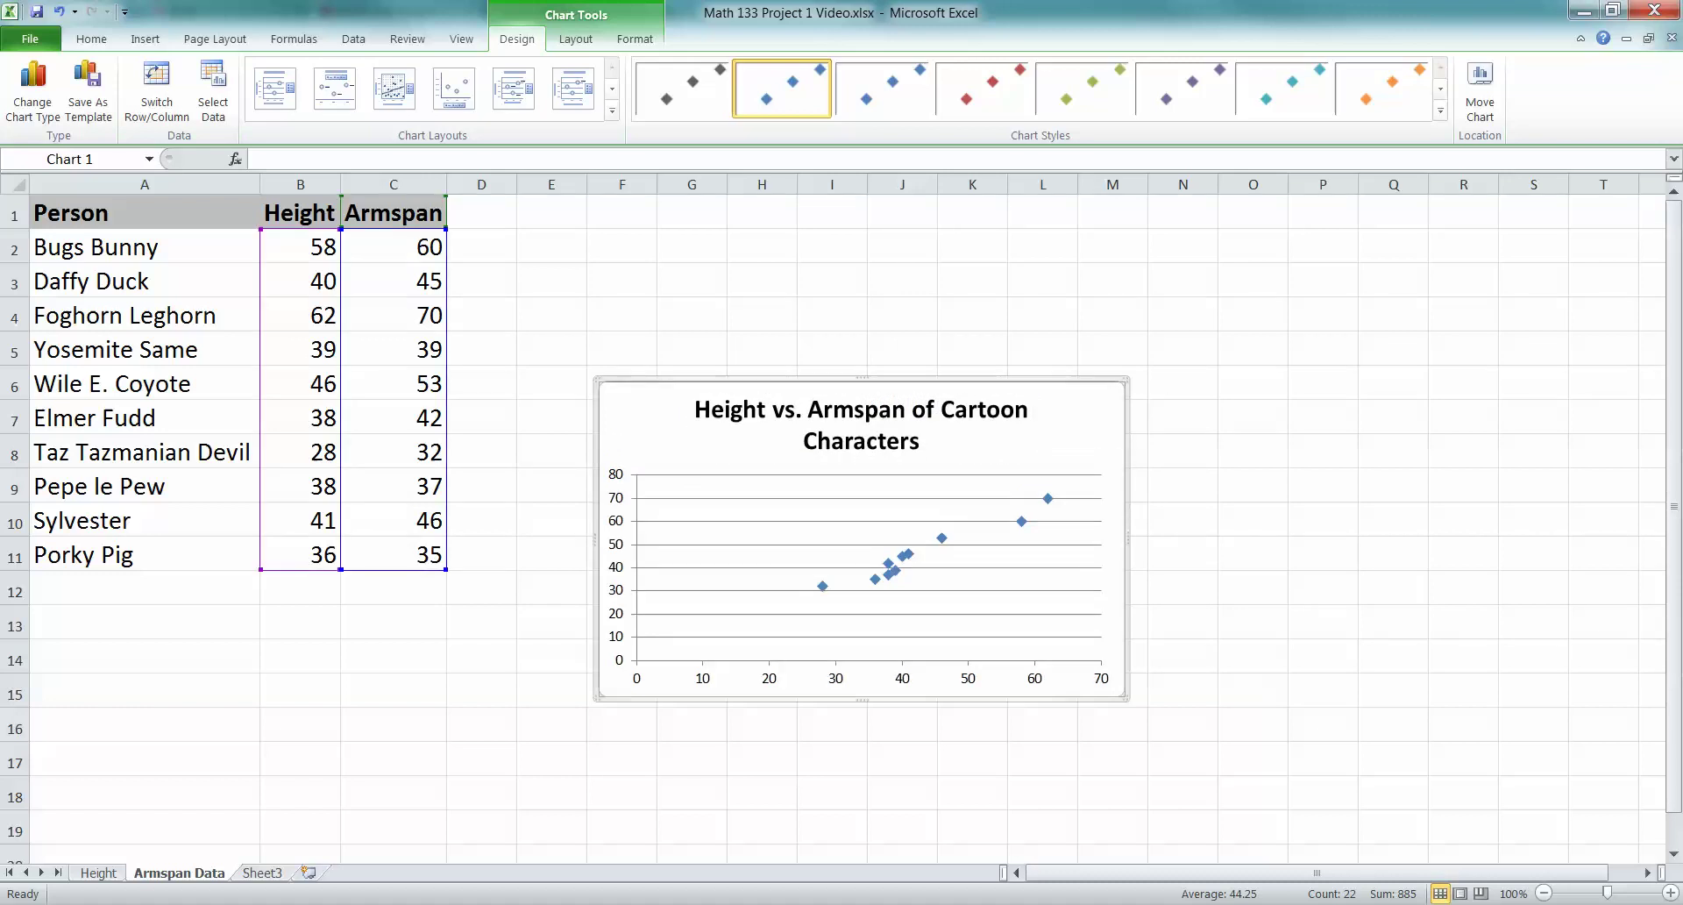
# Add the horizontal axis title 'Height (inches)' below the axis
pyautogui.click(576, 38)
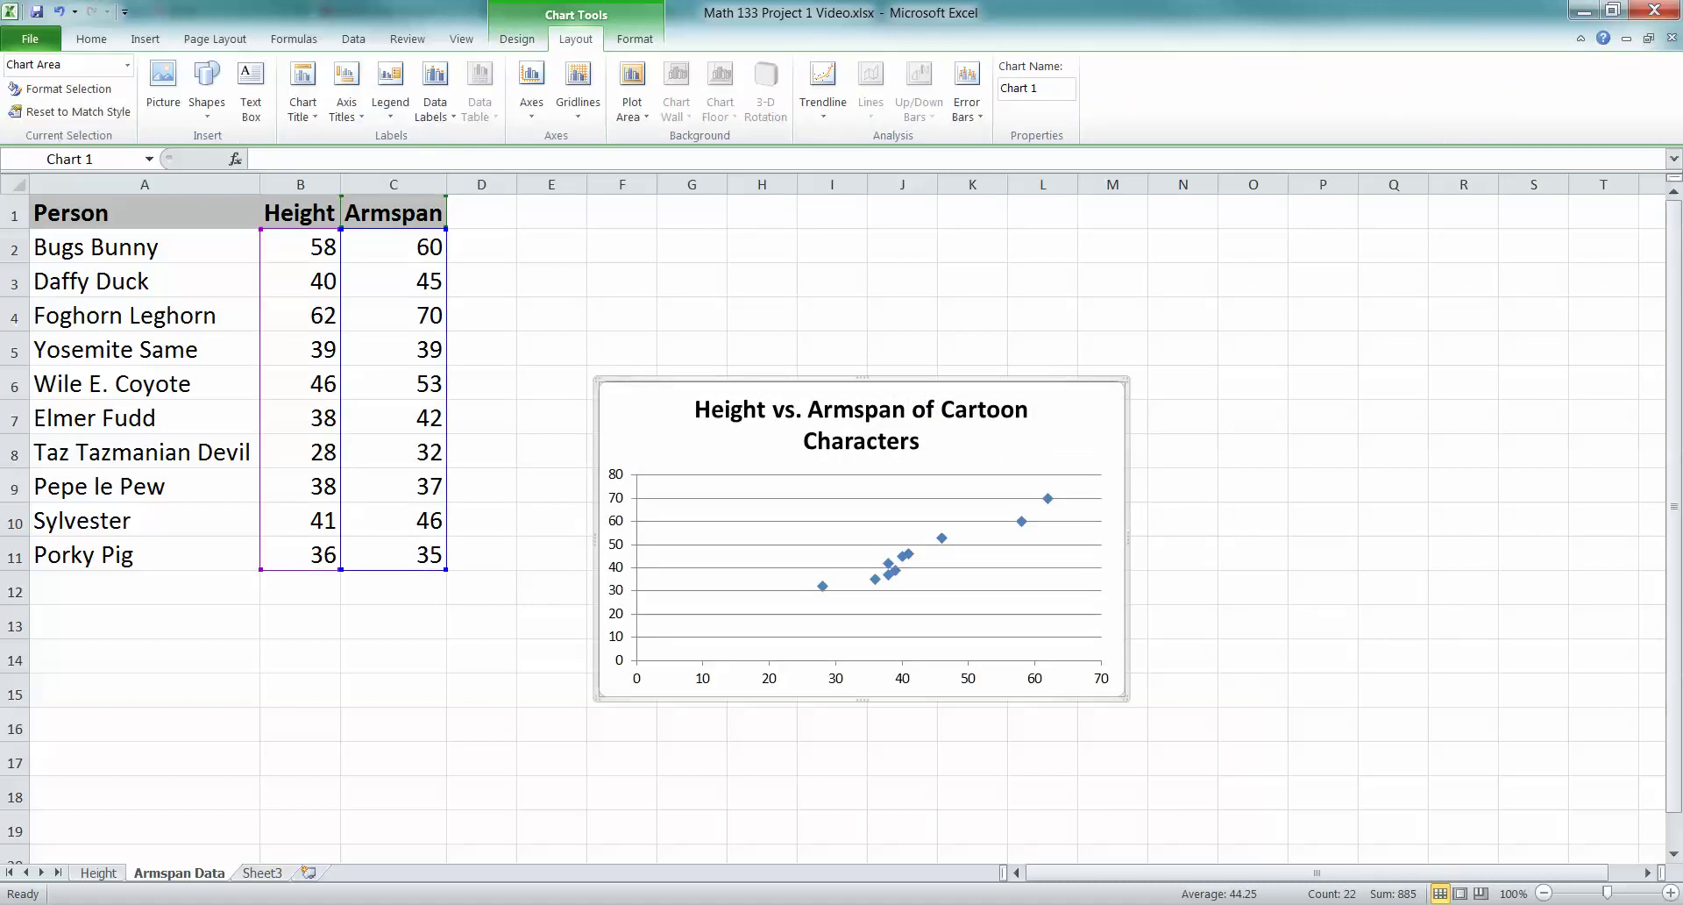
pyautogui.click(346, 87)
pyautogui.moveTo(429, 139)
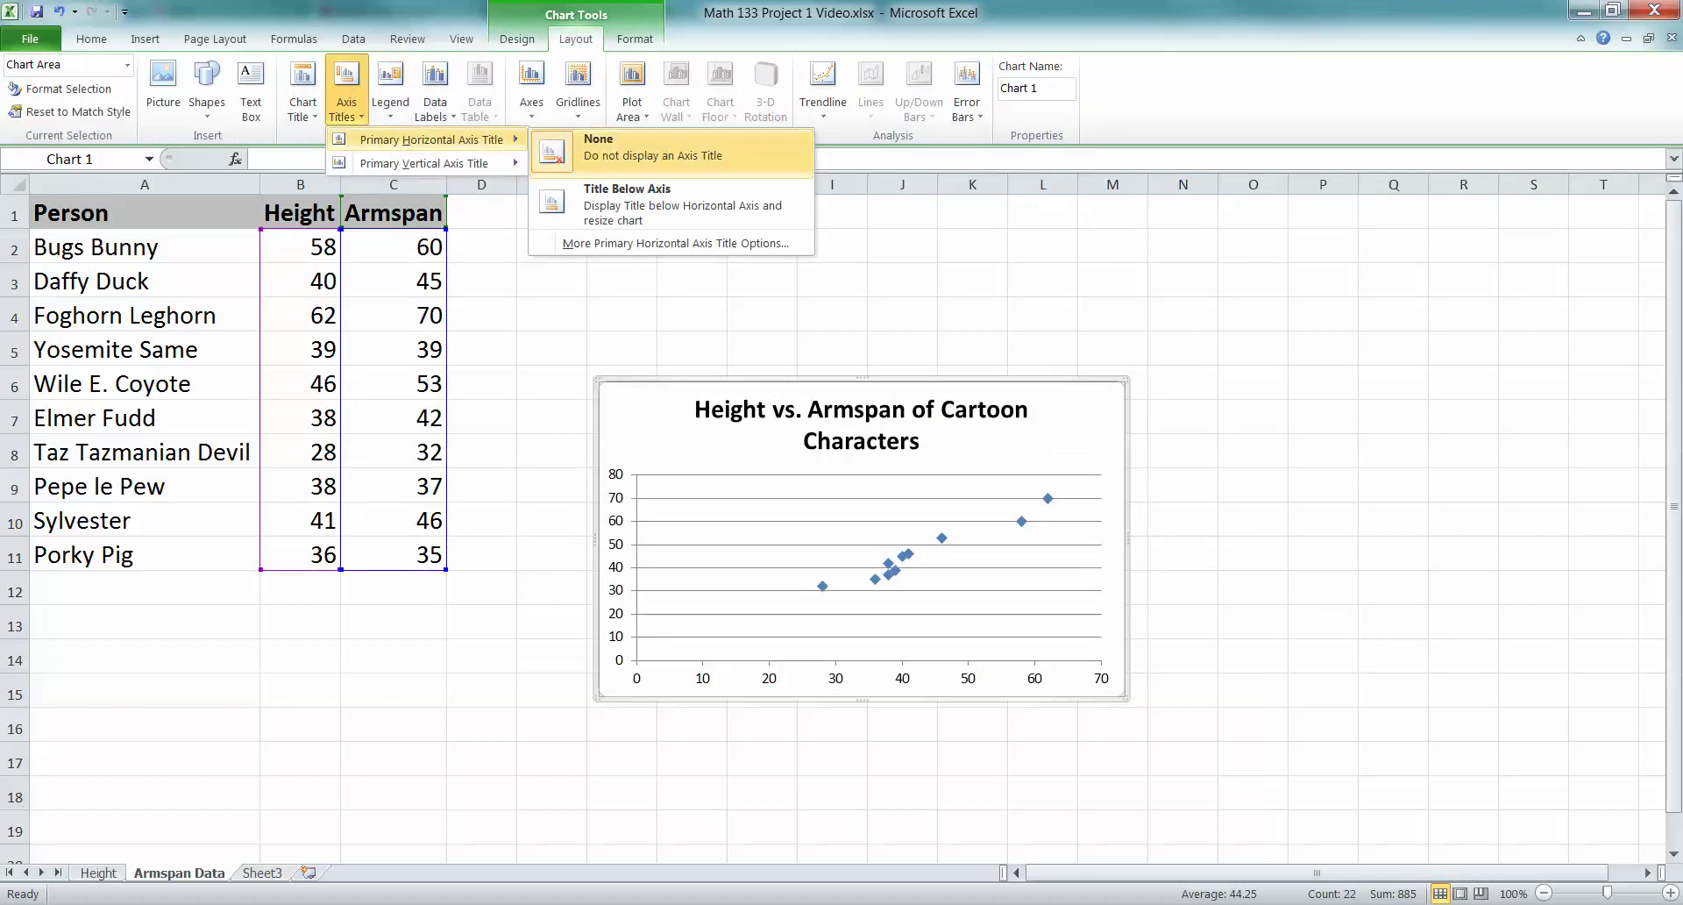
pyautogui.click(614, 188)
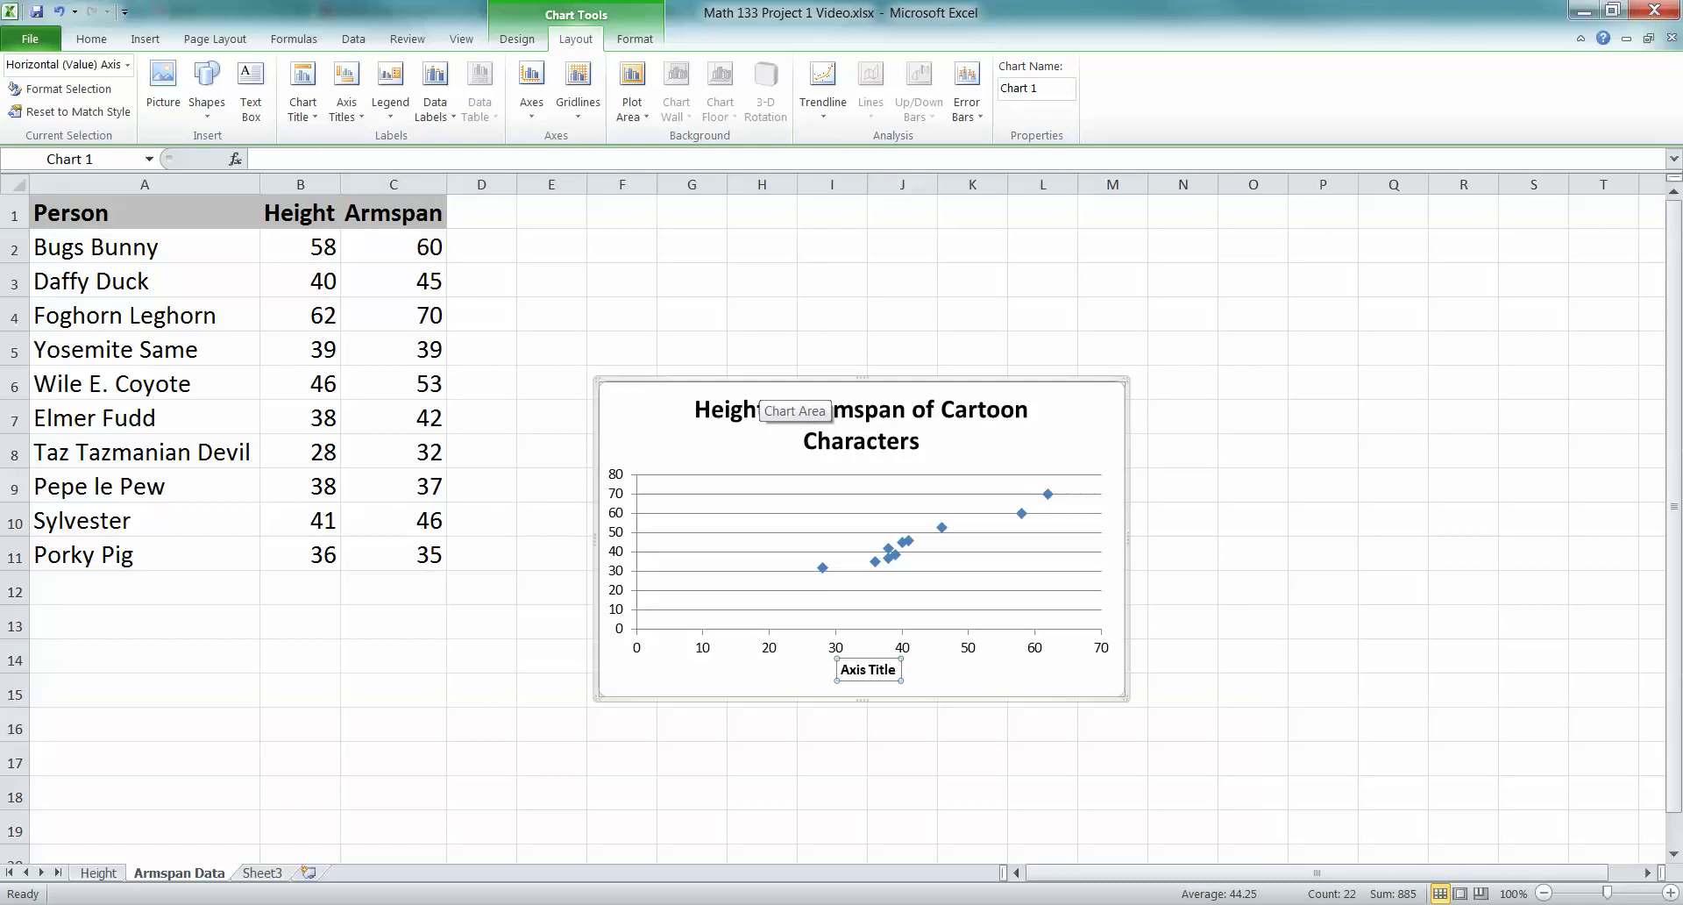
pyautogui.write('Height (')
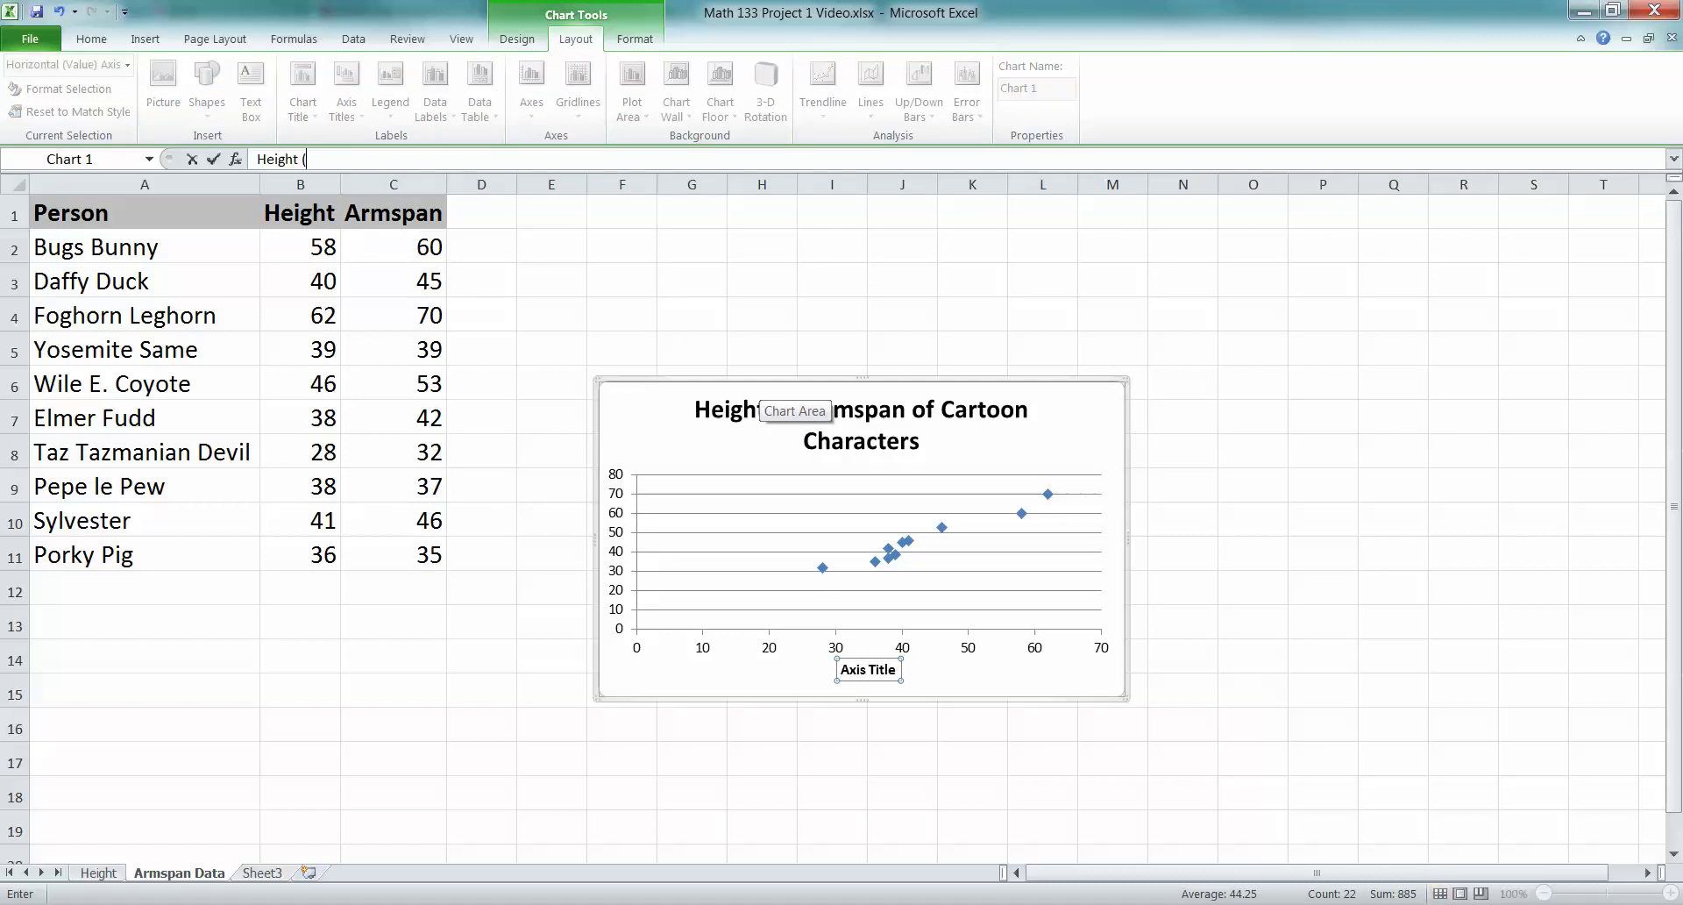
pyautogui.write('inches)')
pyautogui.press('Return')
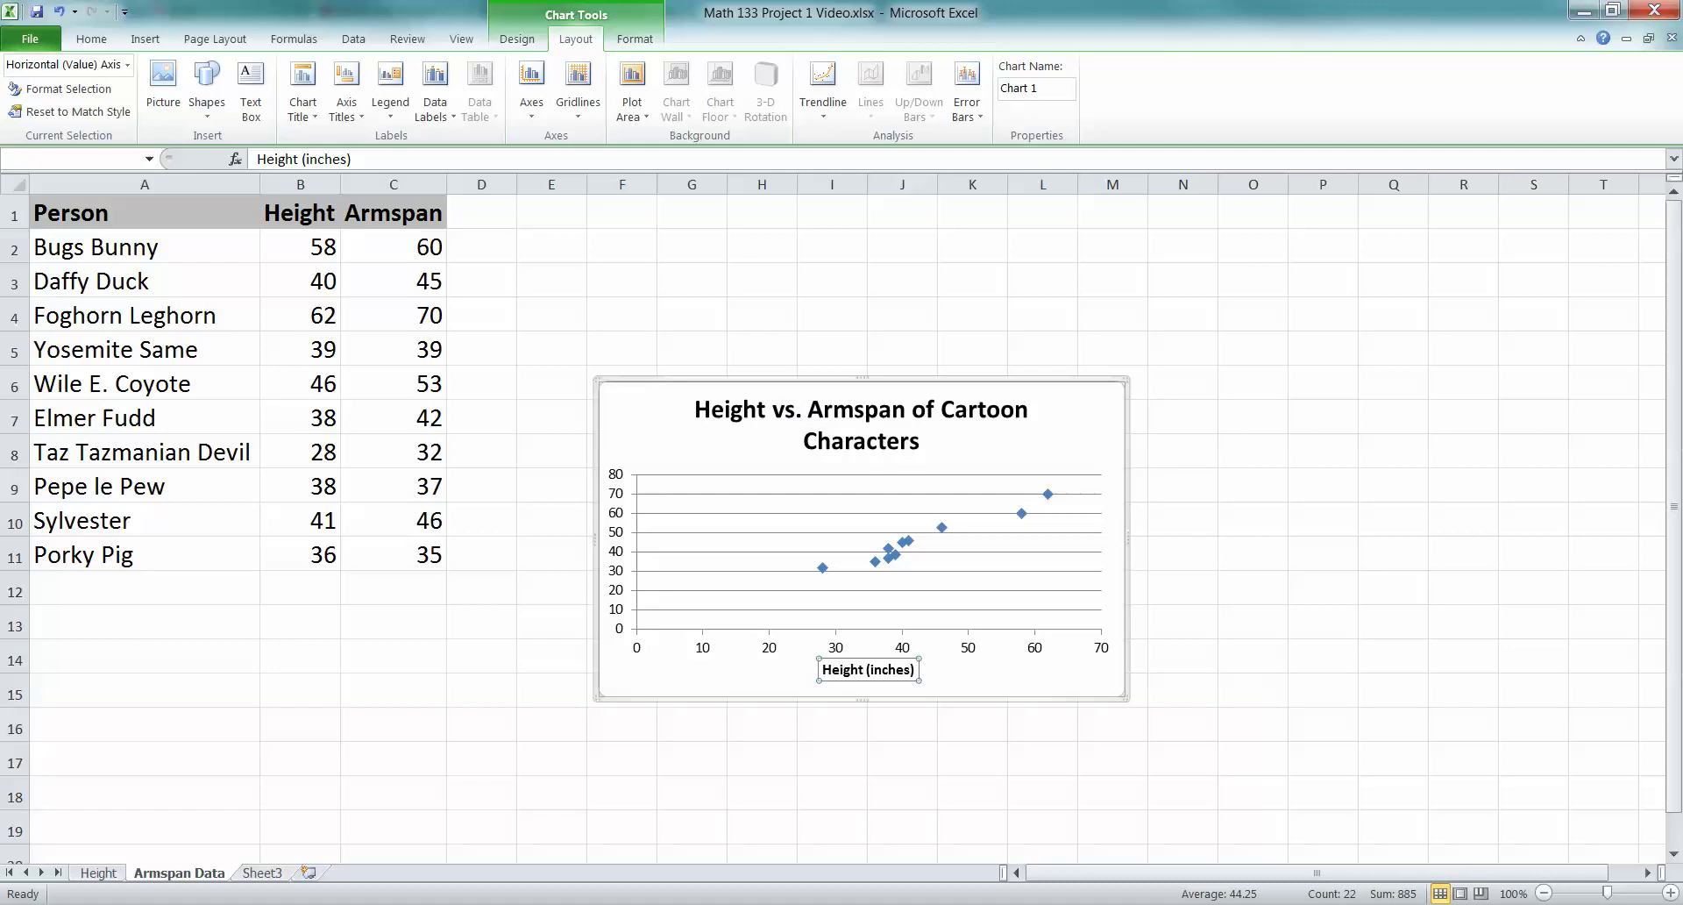
# Add a rotated vertical axis title 'Armspan (inches)'
pyautogui.click(346, 92)
pyautogui.moveTo(420, 163)
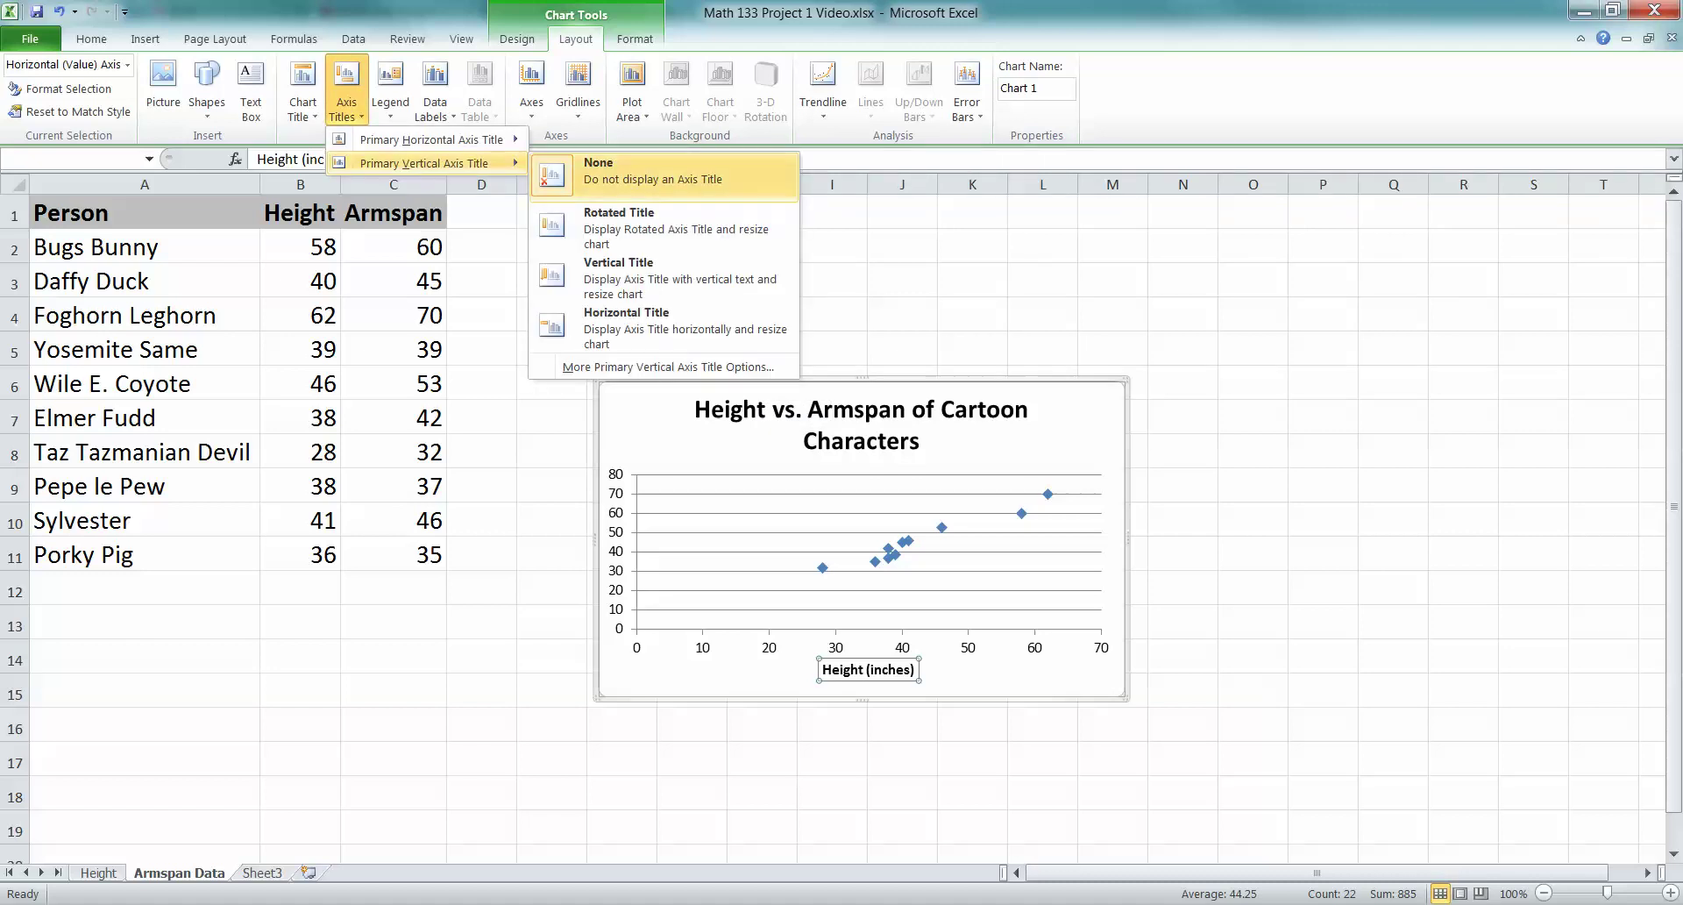
pyautogui.click(631, 226)
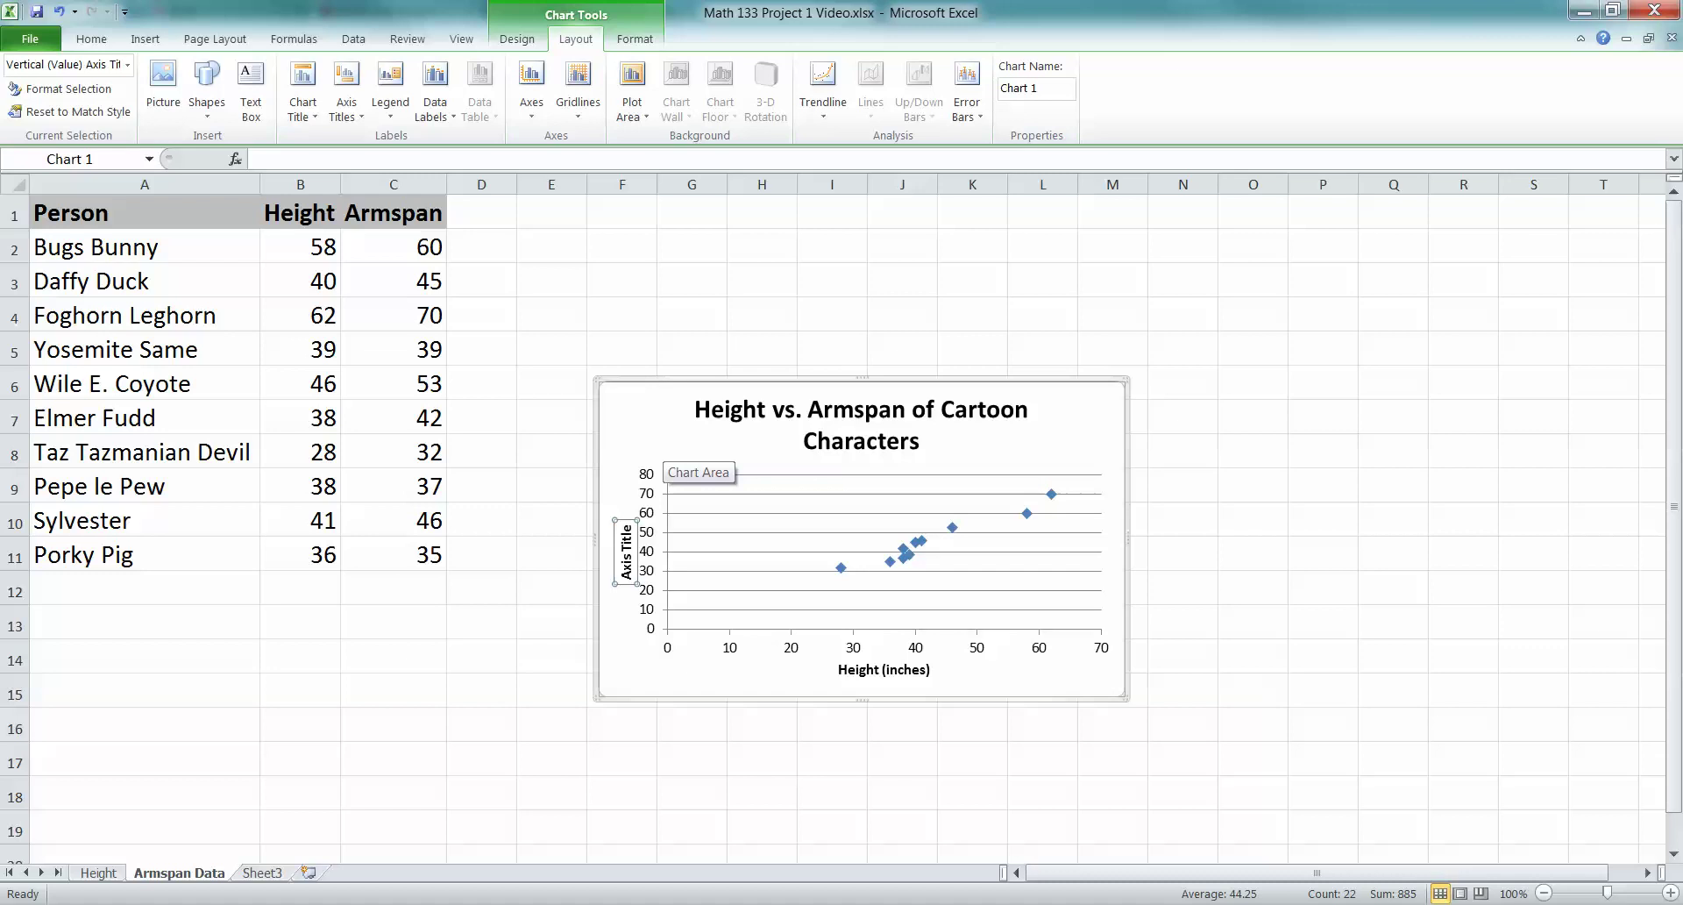
pyautogui.write('Arms')
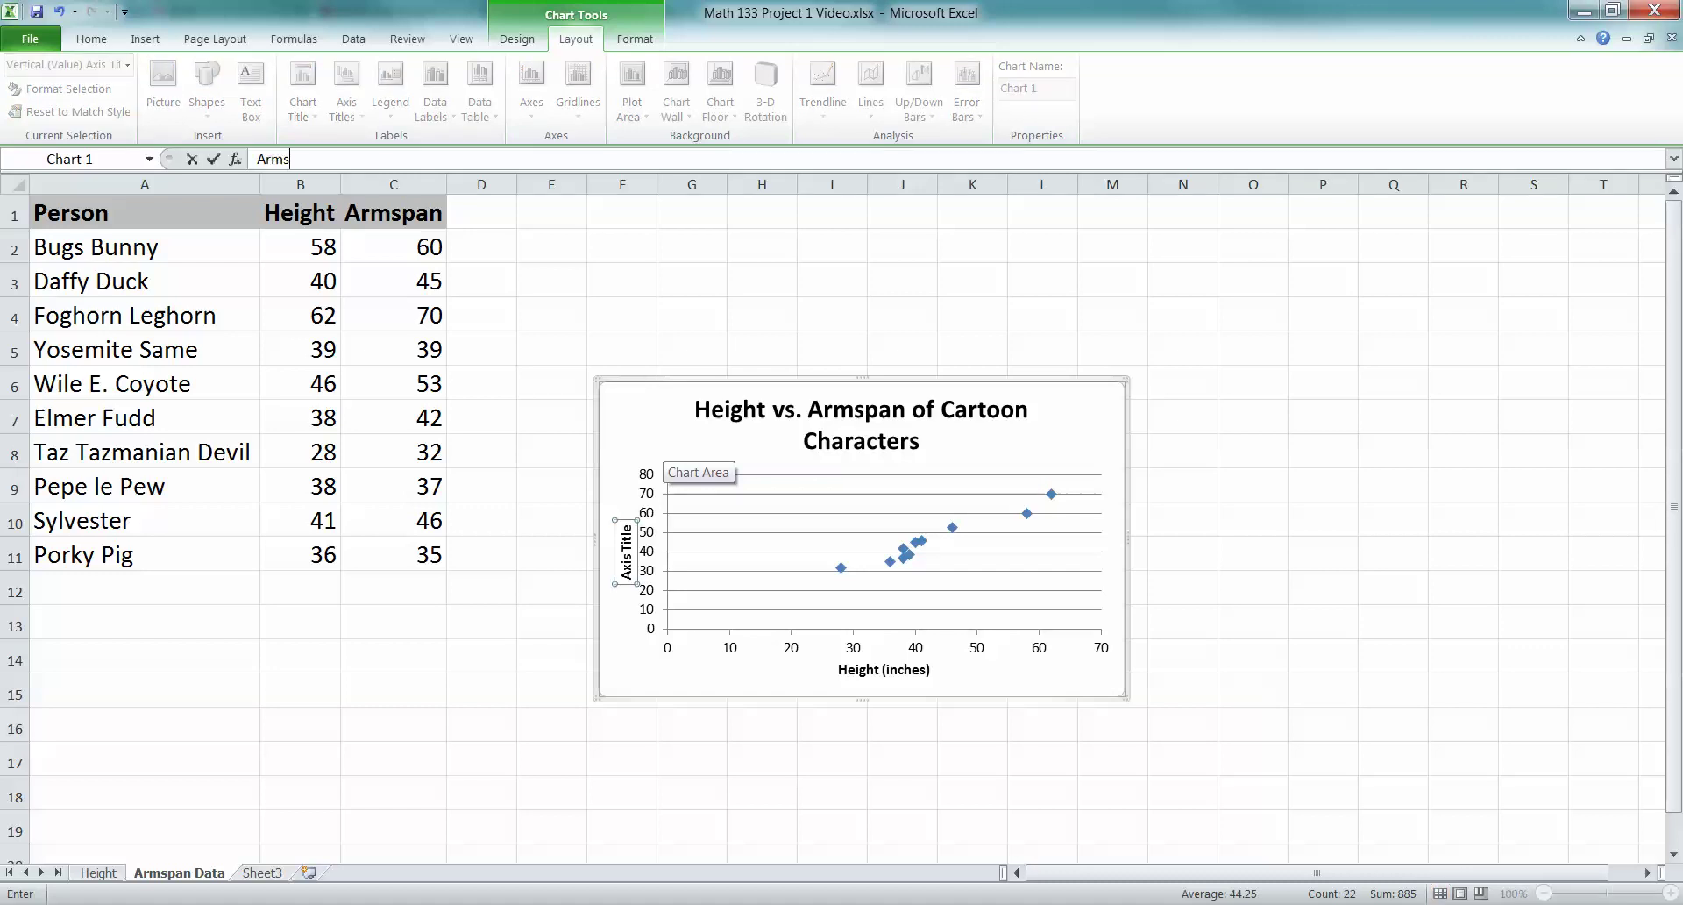
pyautogui.write('pan (inches)')
pyautogui.press('Return')
# Move the chart up beside the data and enlarge it so the title fits on one line
pyautogui.click(659, 456)
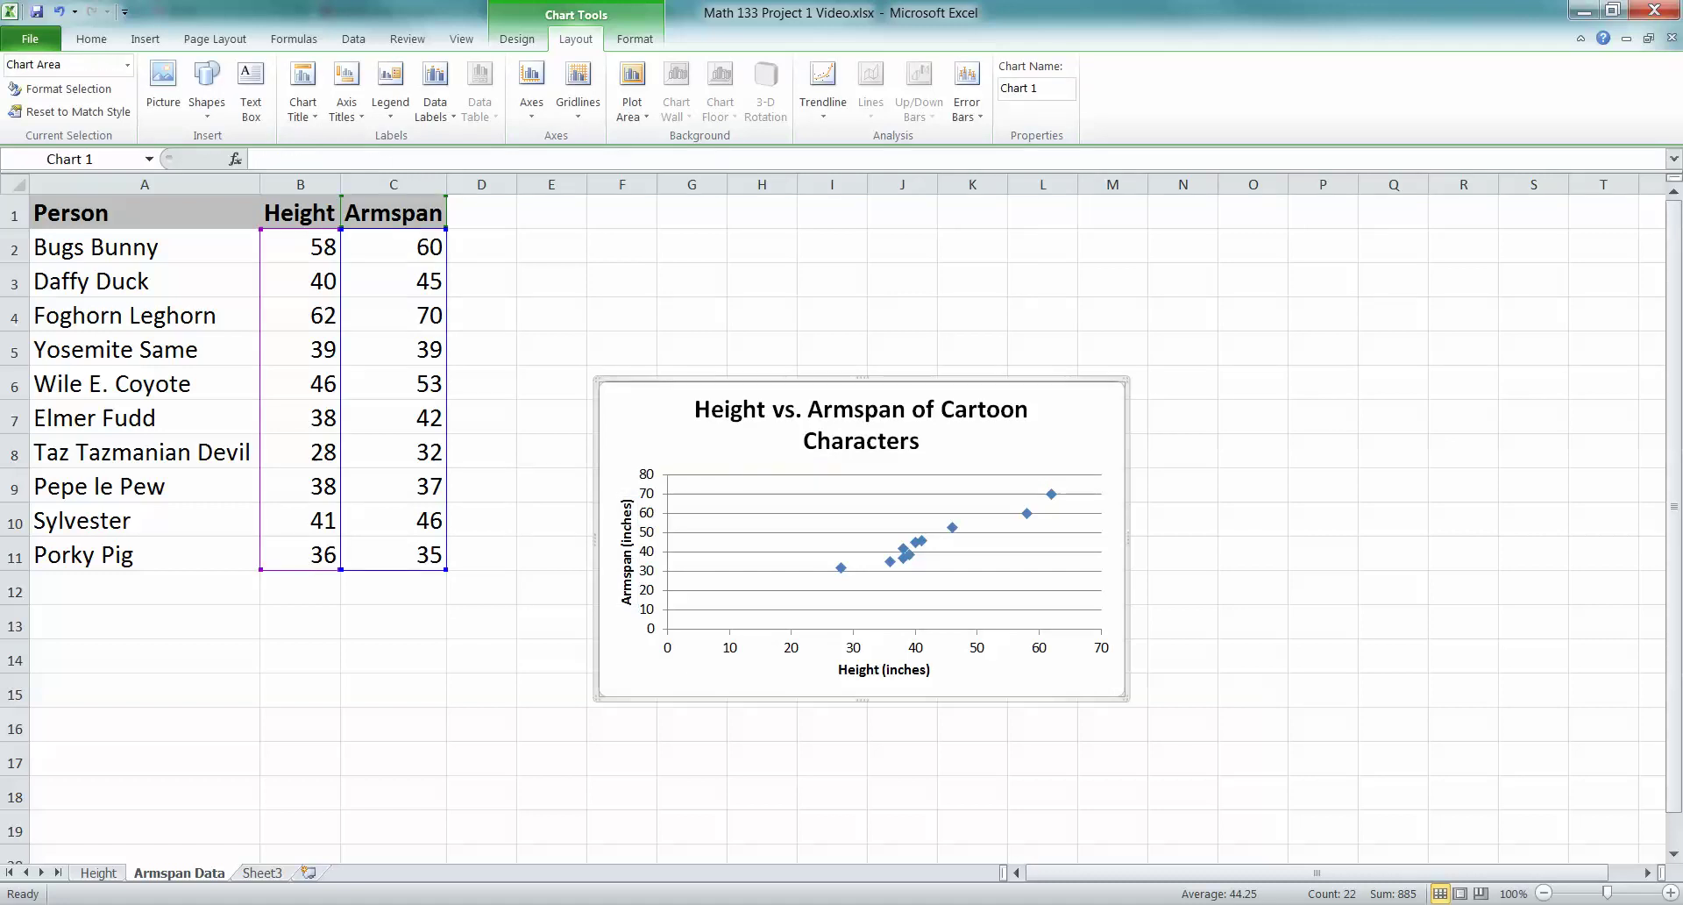
pyautogui.moveTo(659, 456); pyautogui.dragTo(624, 308)
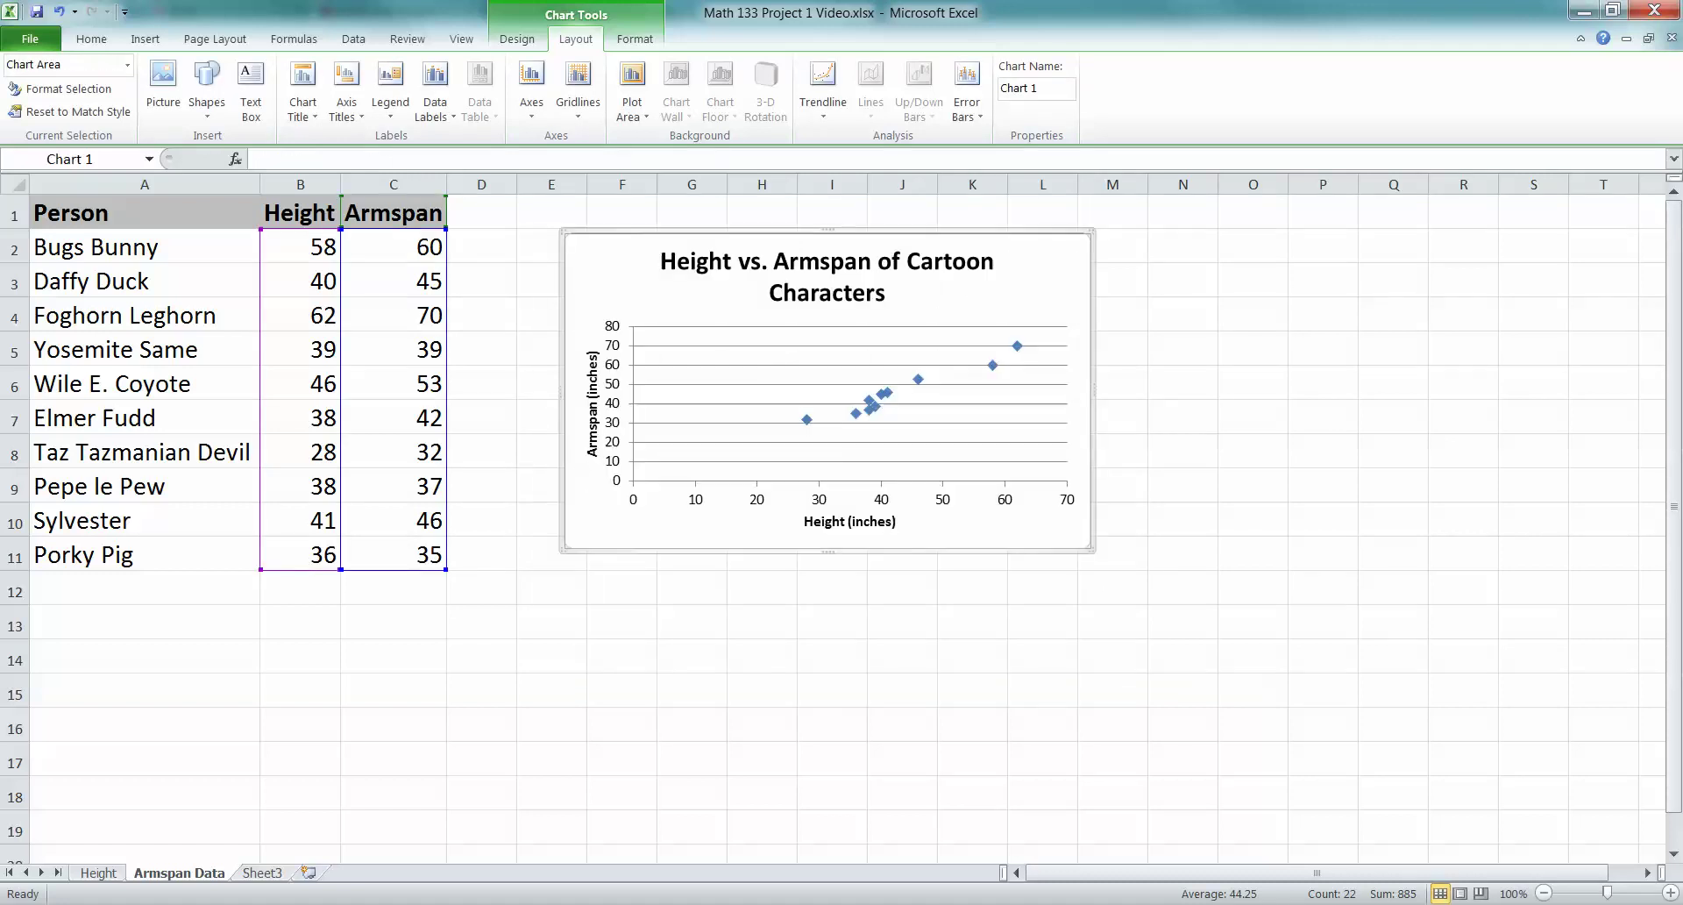
pyautogui.moveTo(1093, 550); pyautogui.dragTo(1158, 584)
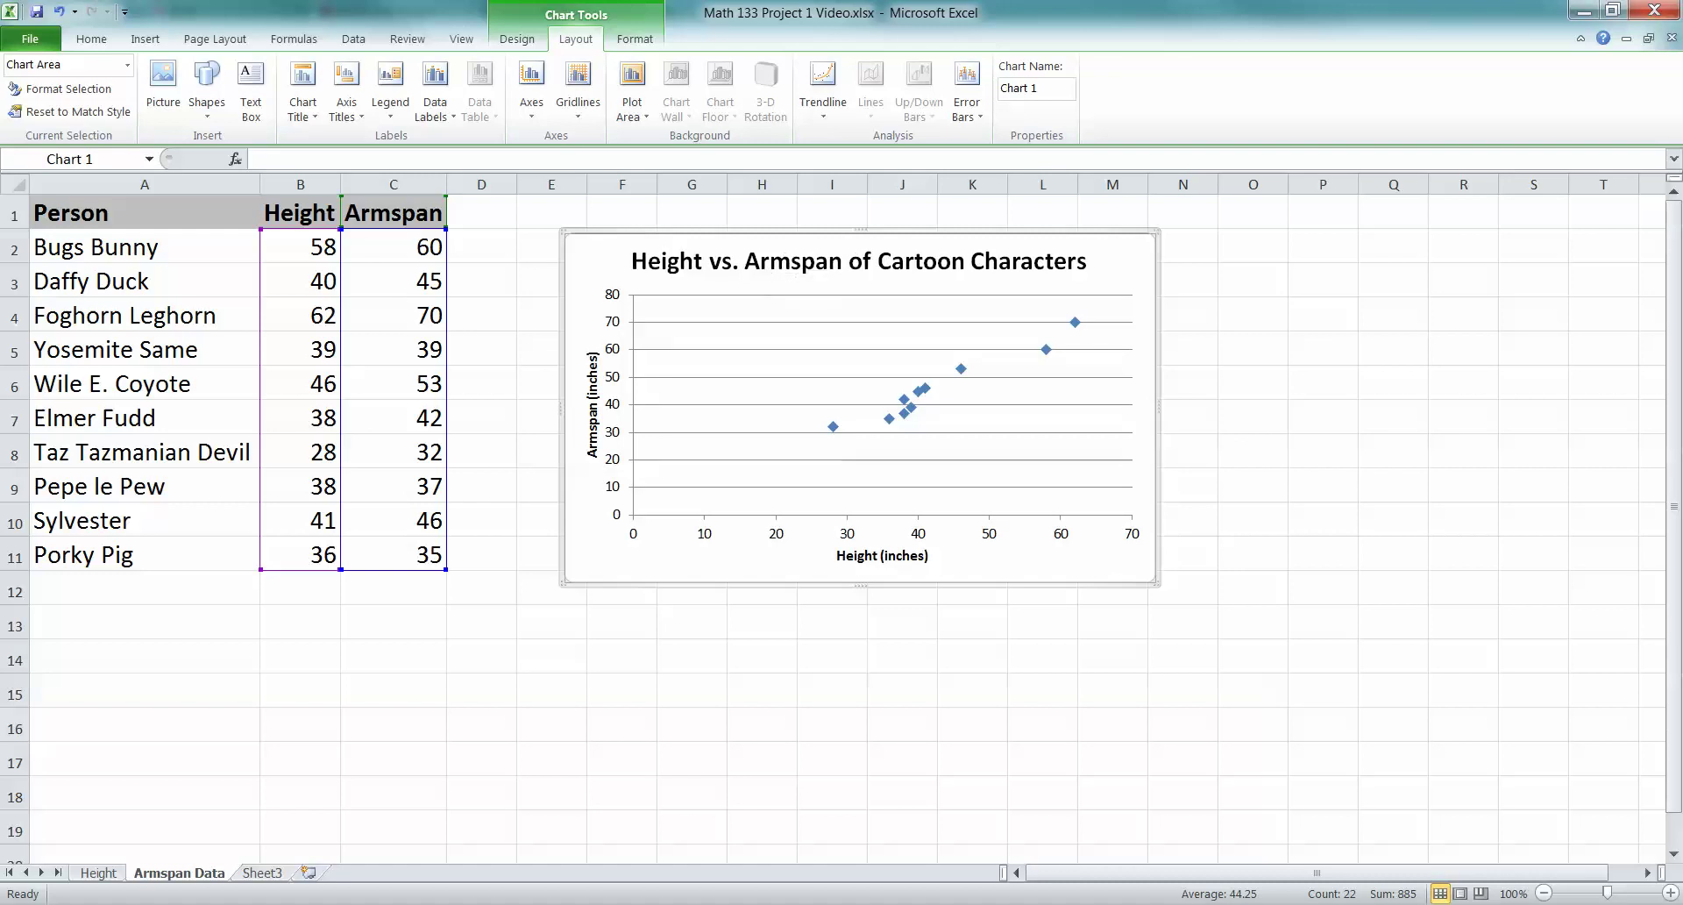
pyautogui.click(815, 261)
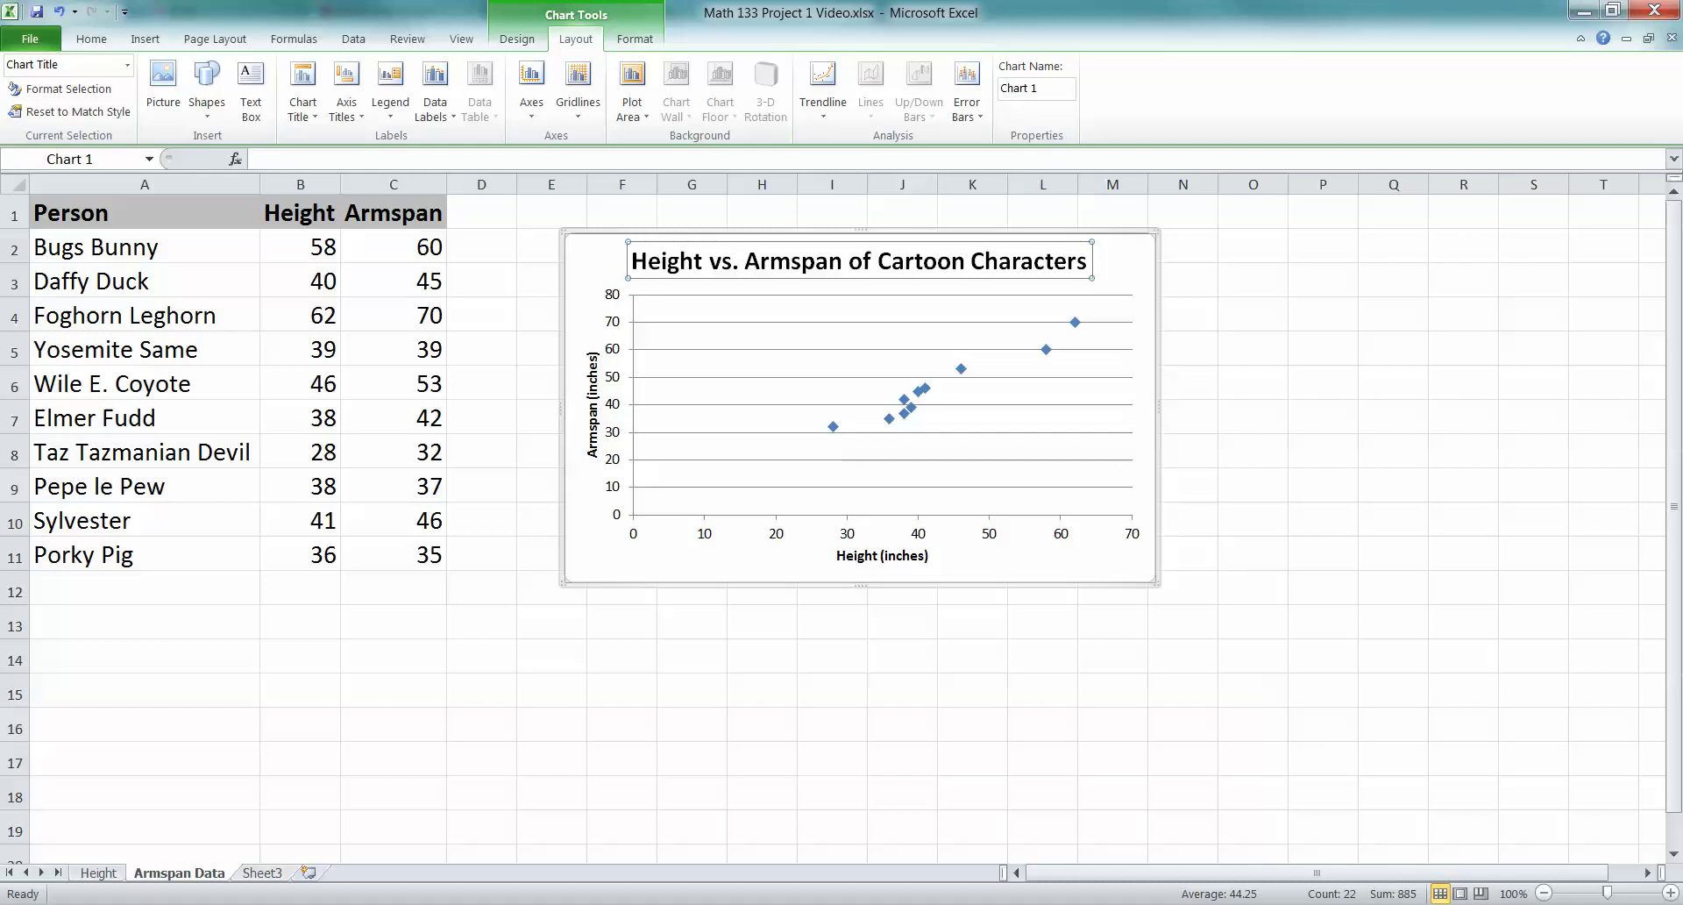
pyautogui.press('Escape')
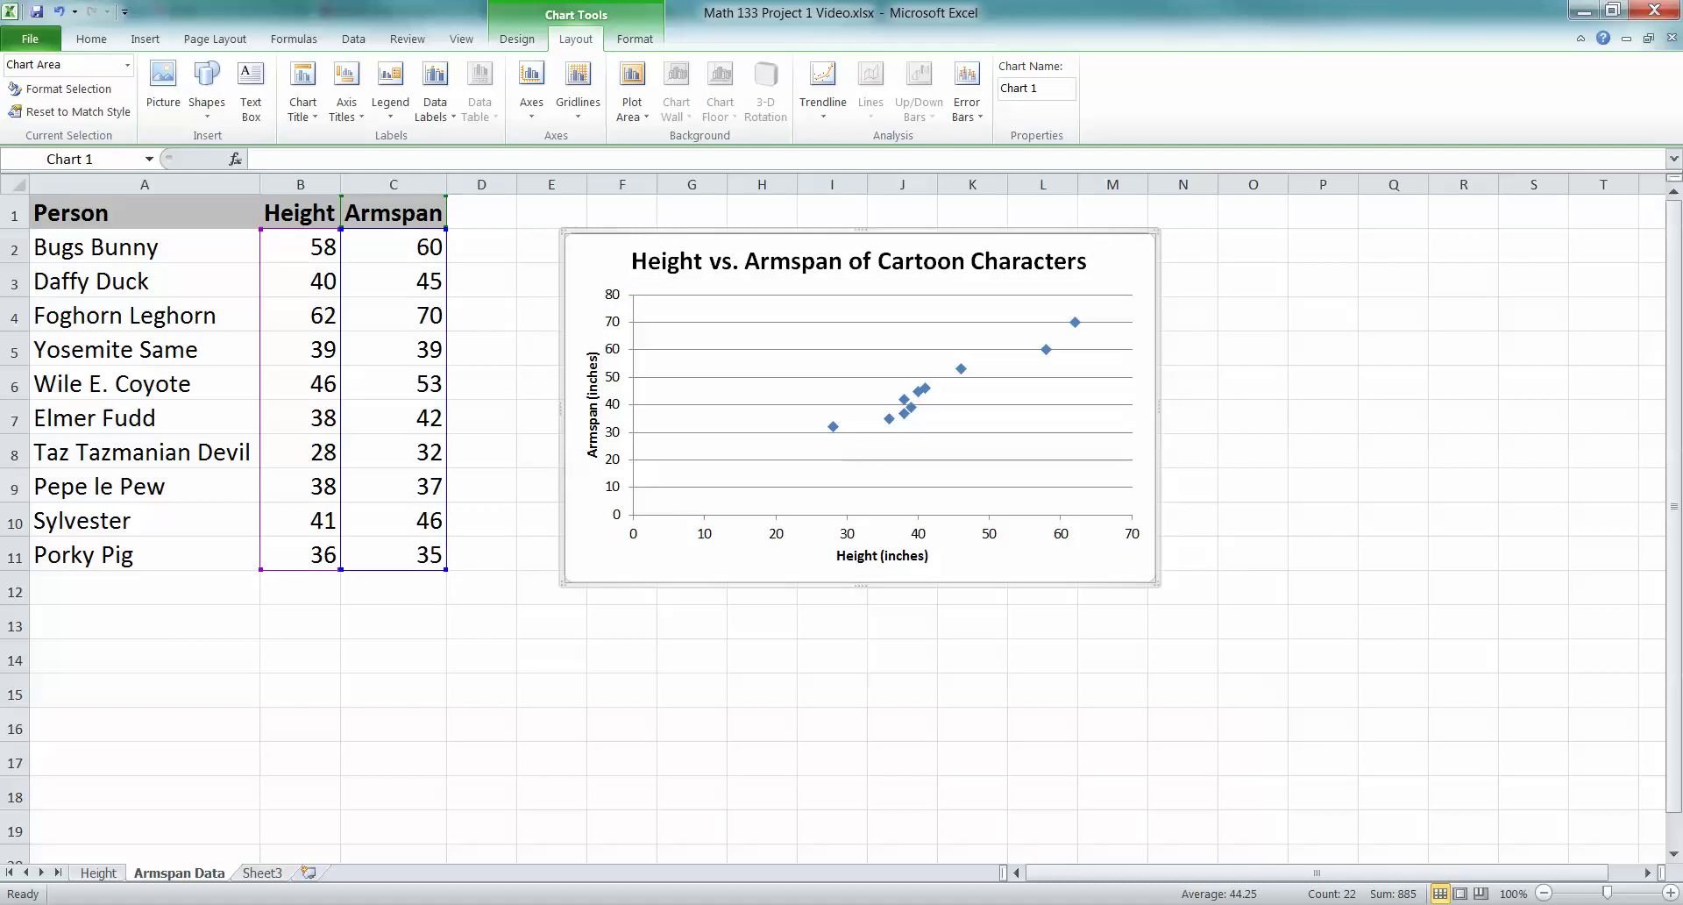
pyautogui.moveTo(275, 902)
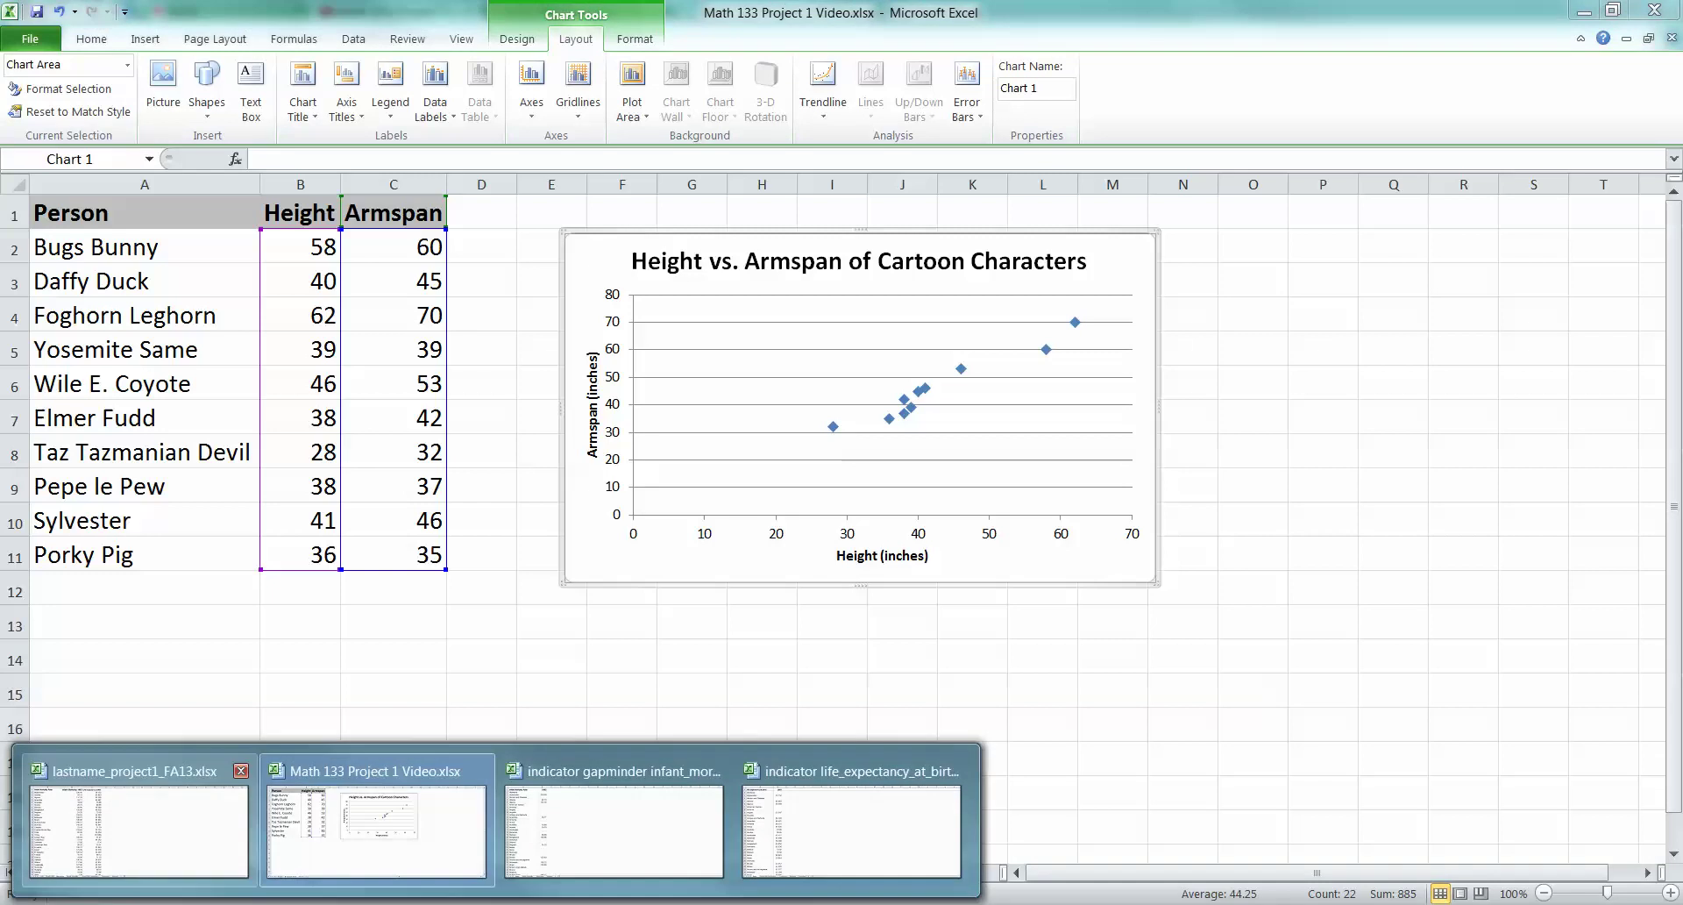
# In lastname_project1_FA13.xlsx, select the Infant Mortality and Life Expectancy 1965 columns on the Mortality sheet
pyautogui.click(131, 815)
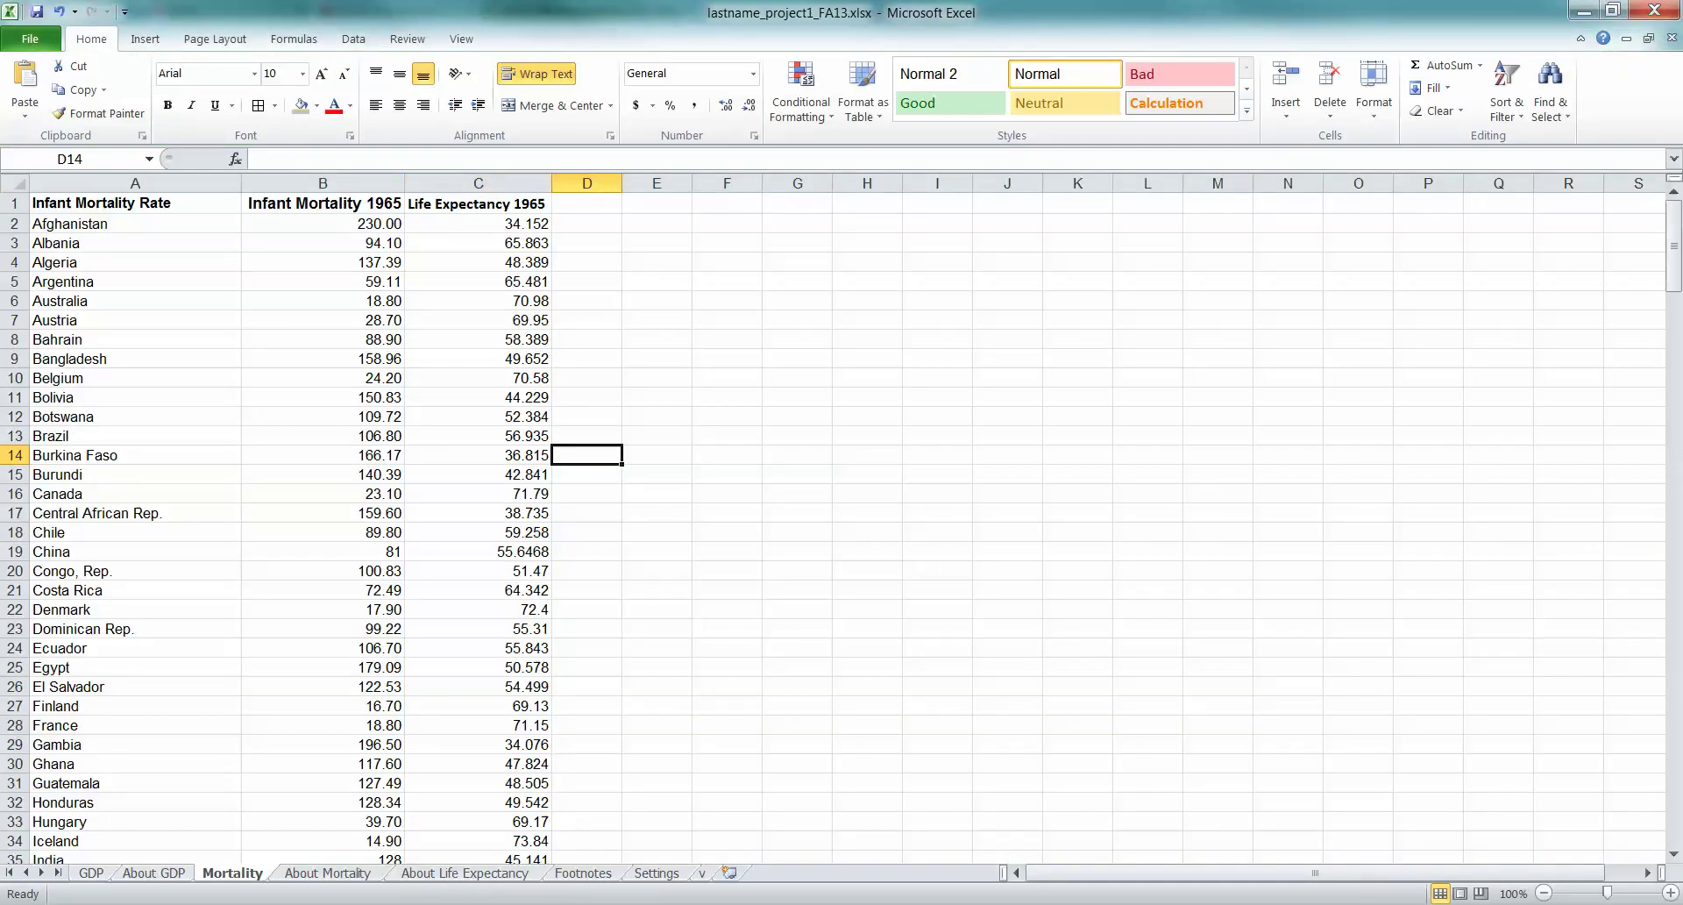
pyautogui.moveTo(322, 202); pyautogui.dragTo(477, 819)
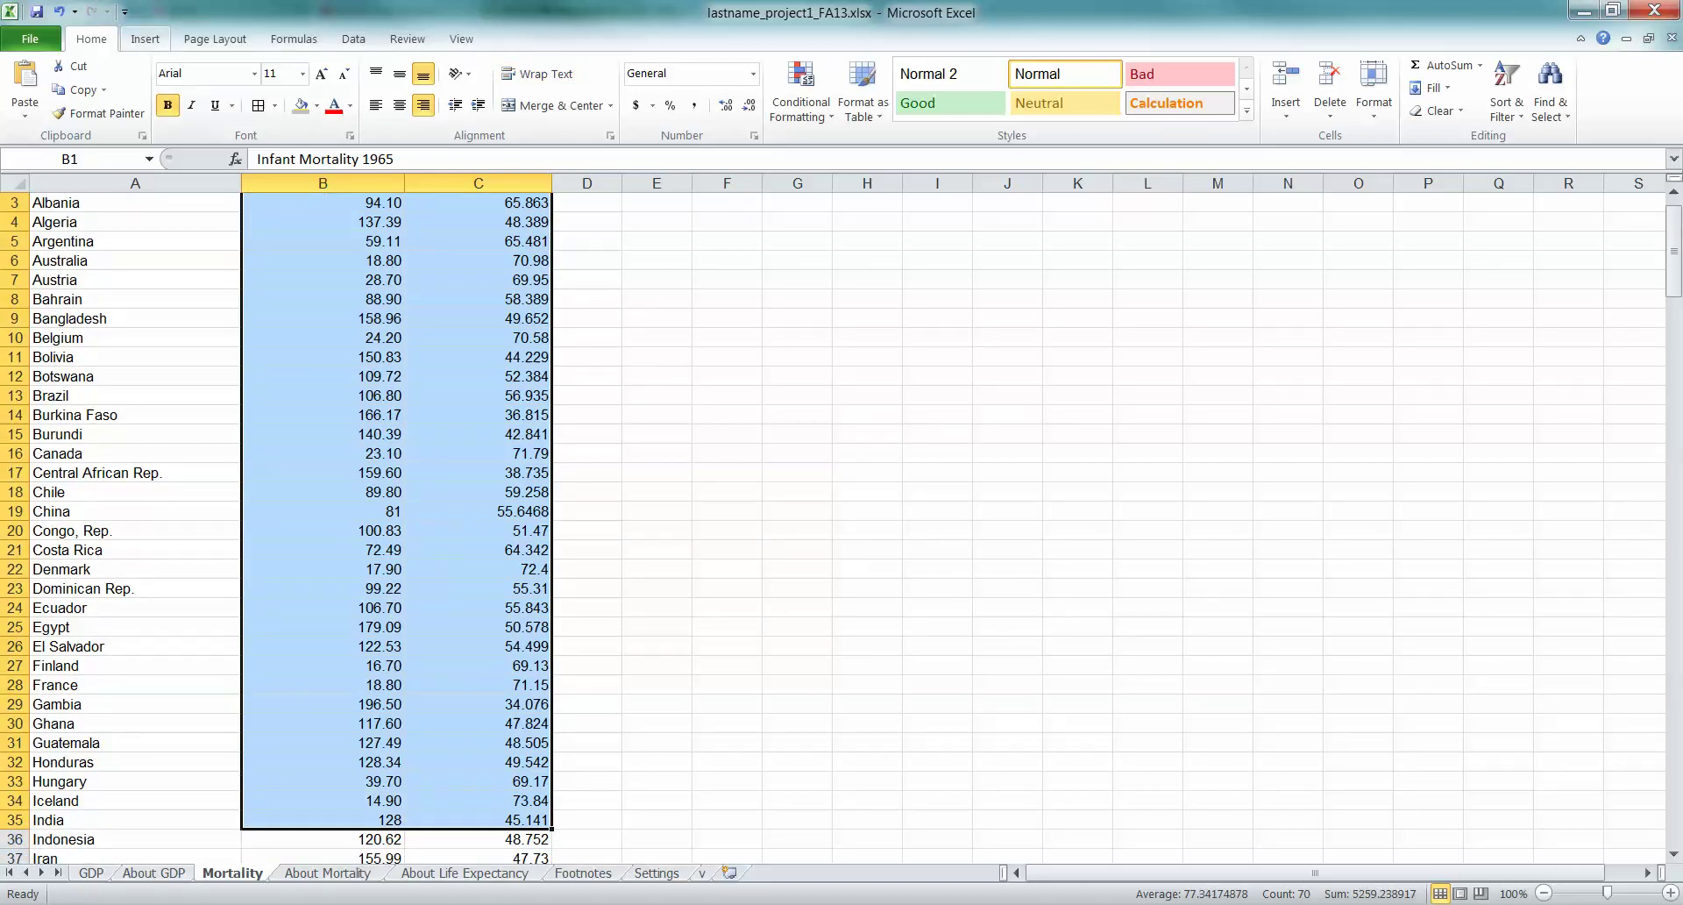
pyautogui.click(867, 549)
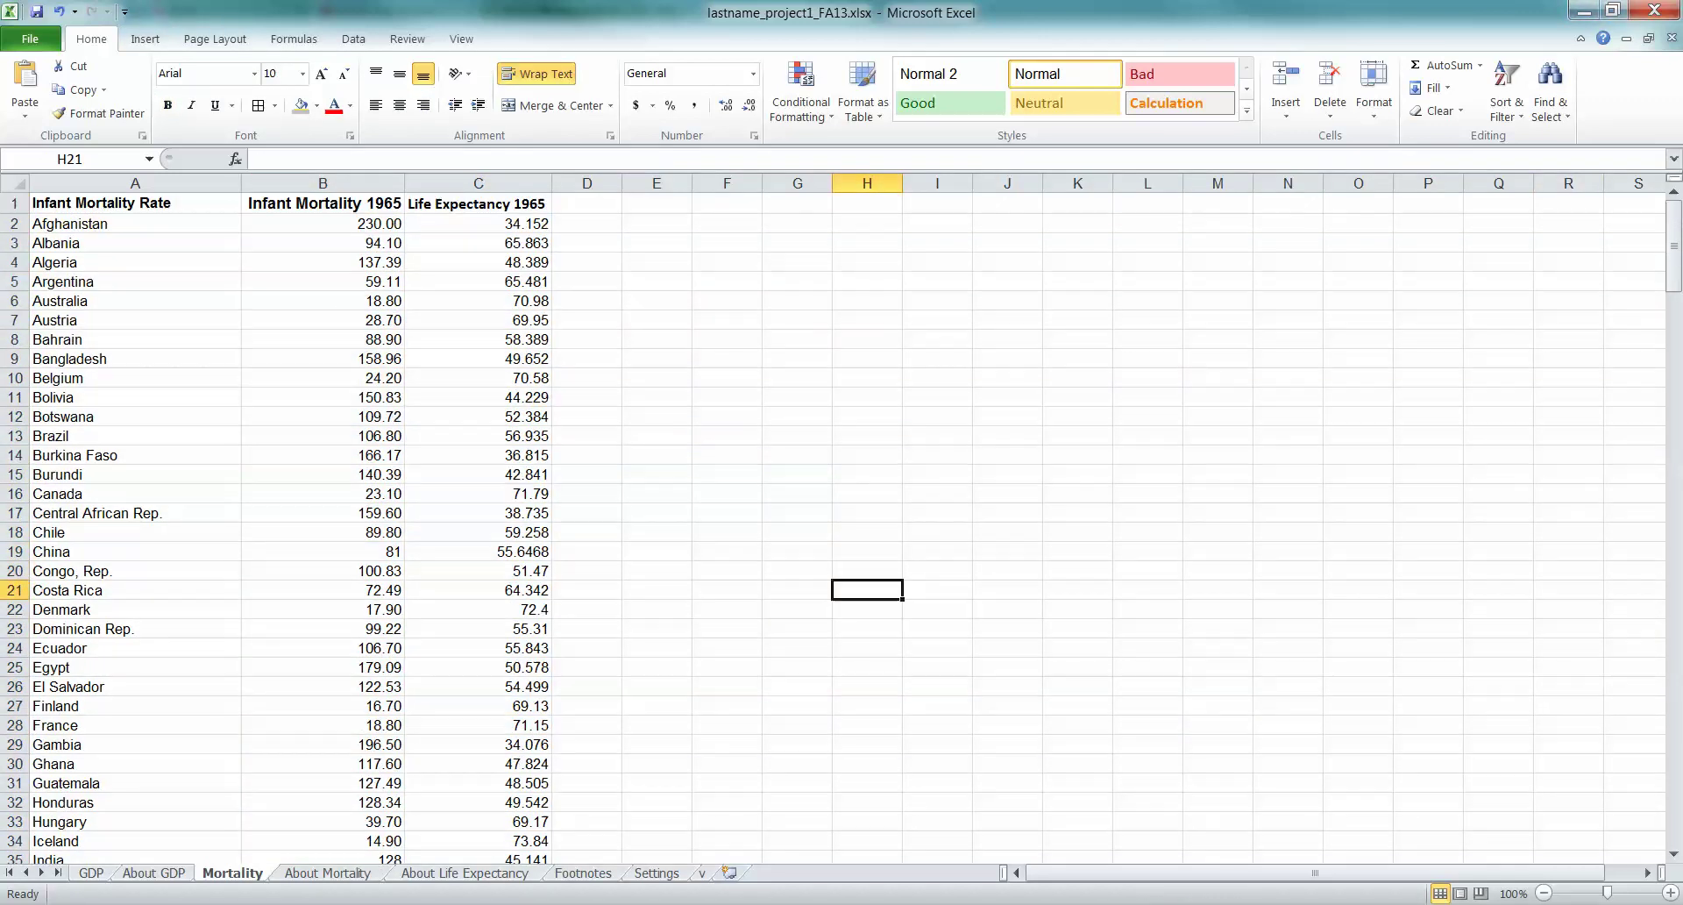
pyautogui.scroll(1, 833, 517)
# Review Word's Part 3 Mortality Scatterplot bullets on axis labels, regression line and equation
pyautogui.hotkey('alt', 'Tab')
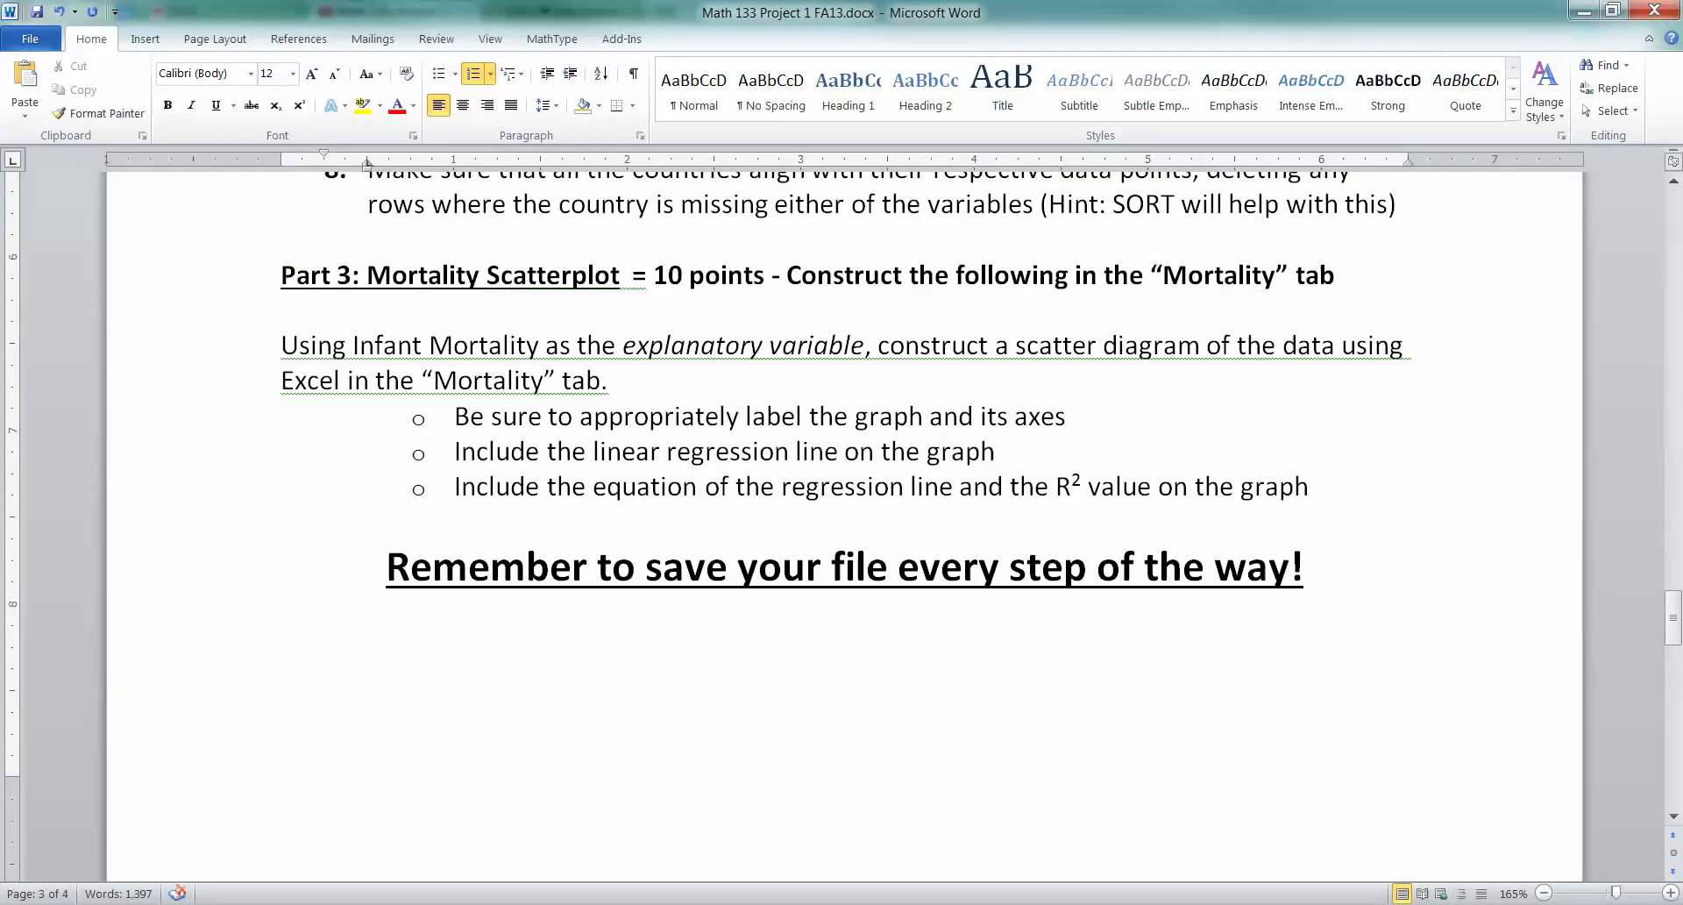
pyautogui.moveTo(433, 379); pyautogui.dragTo(1008, 451)
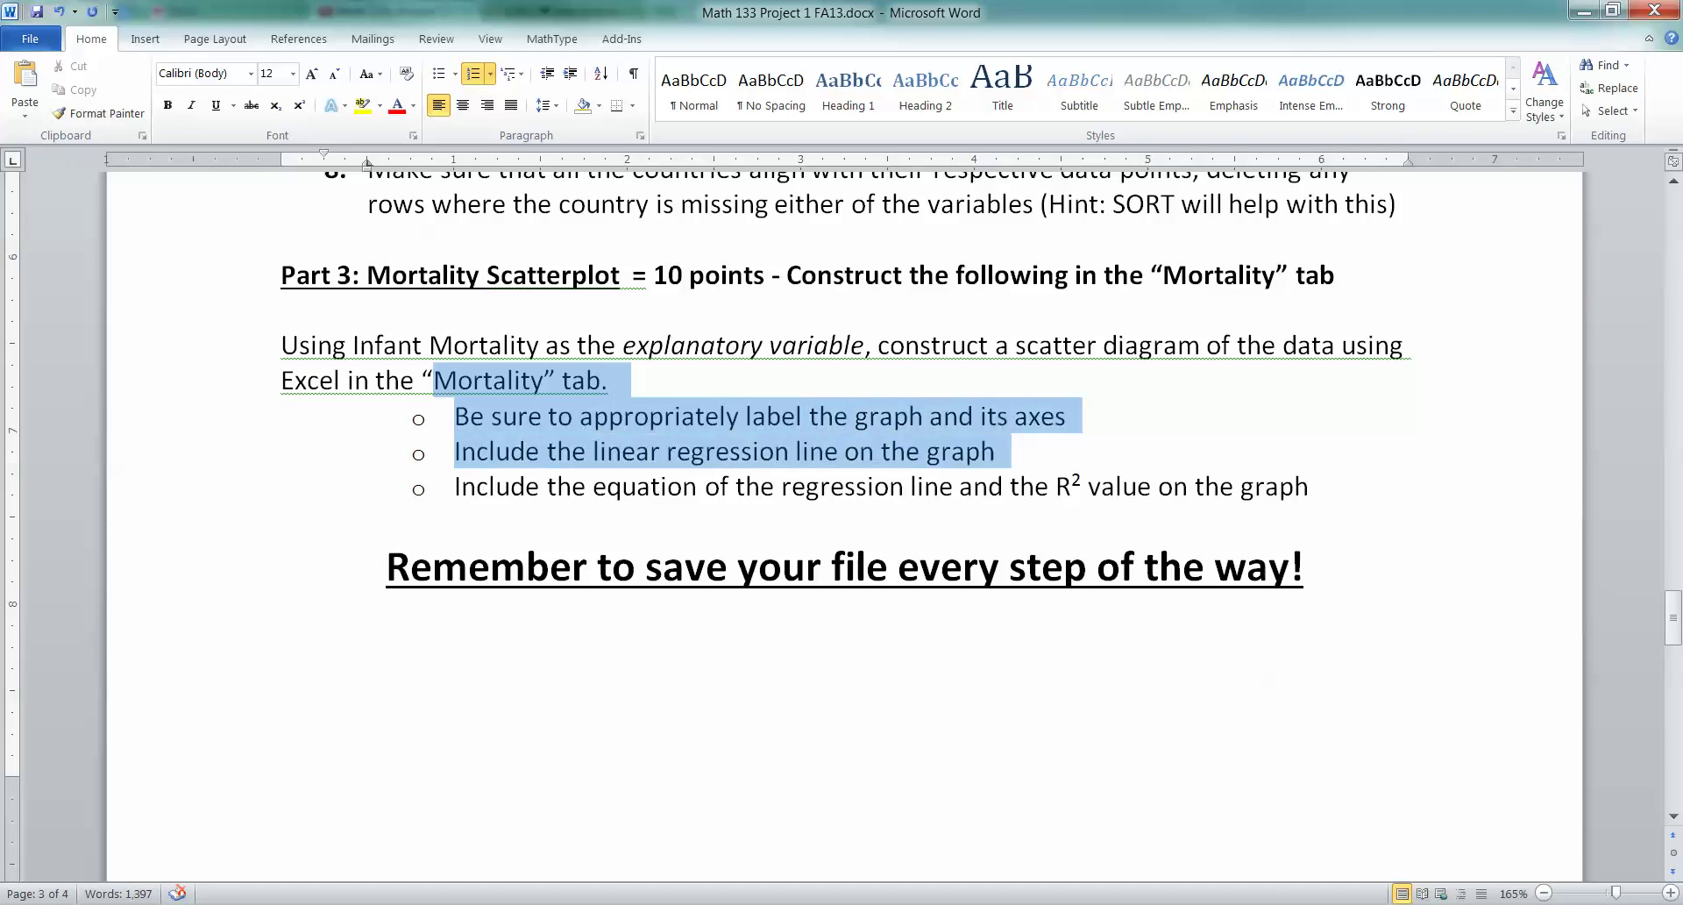
pyautogui.click(932, 485)
pyautogui.moveTo(795, 452); pyautogui.dragTo(1239, 486)
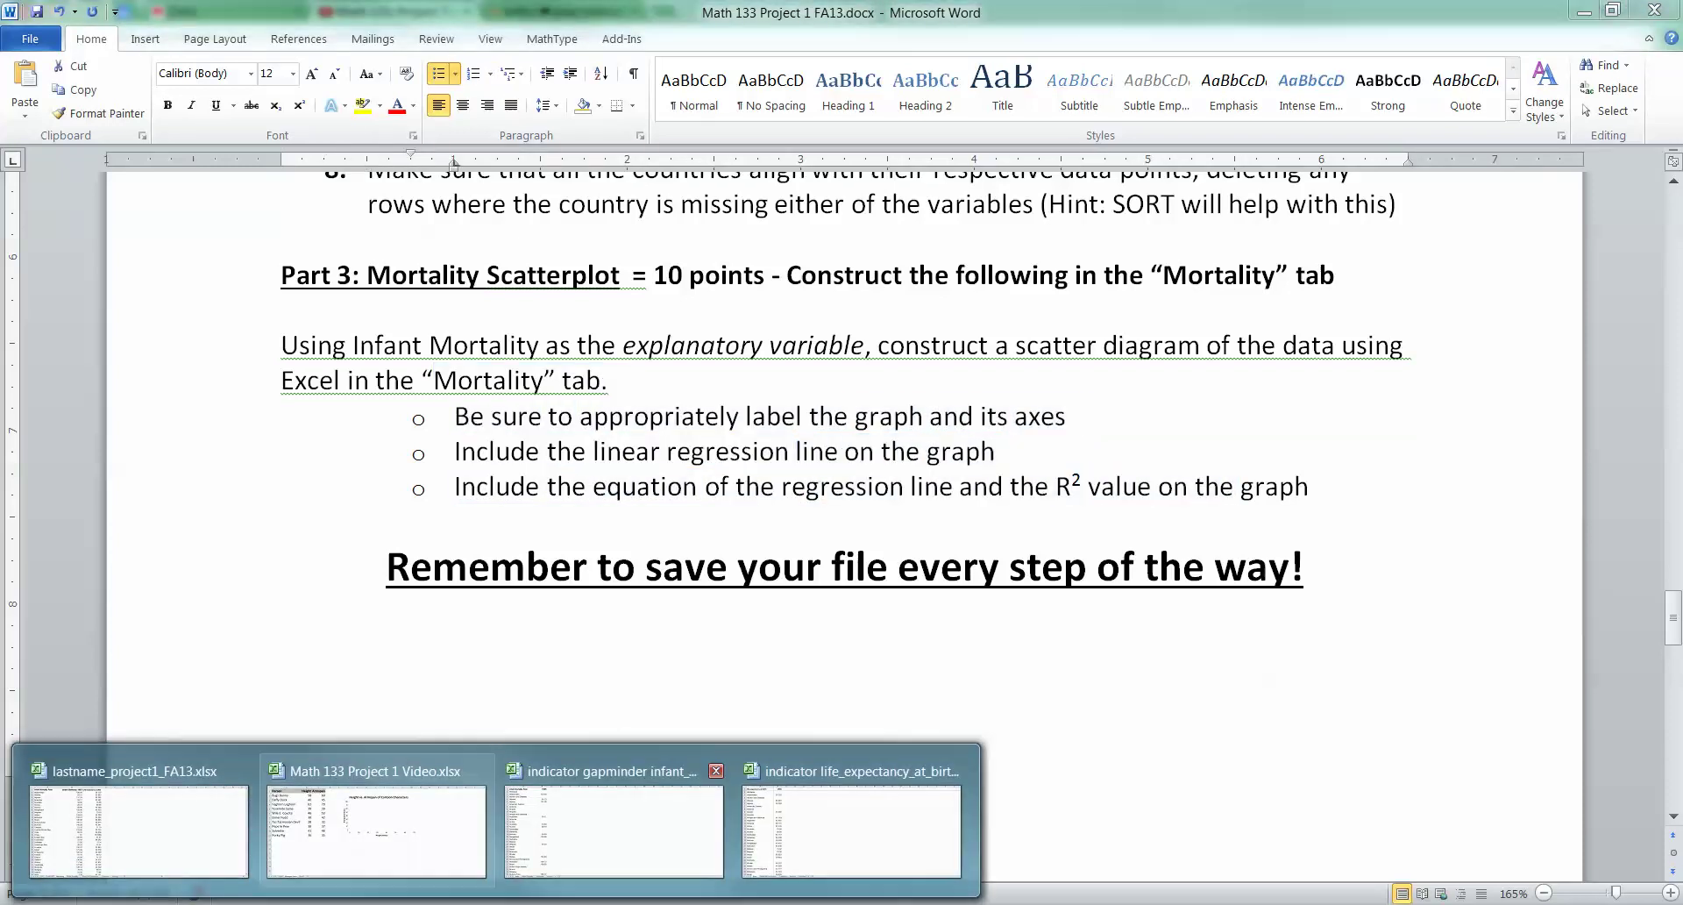
# Add a linear trendline to the Armspan series displaying y = 1.1302x - 2.2456 and R² = 0.9408
pyautogui.click(376, 811)
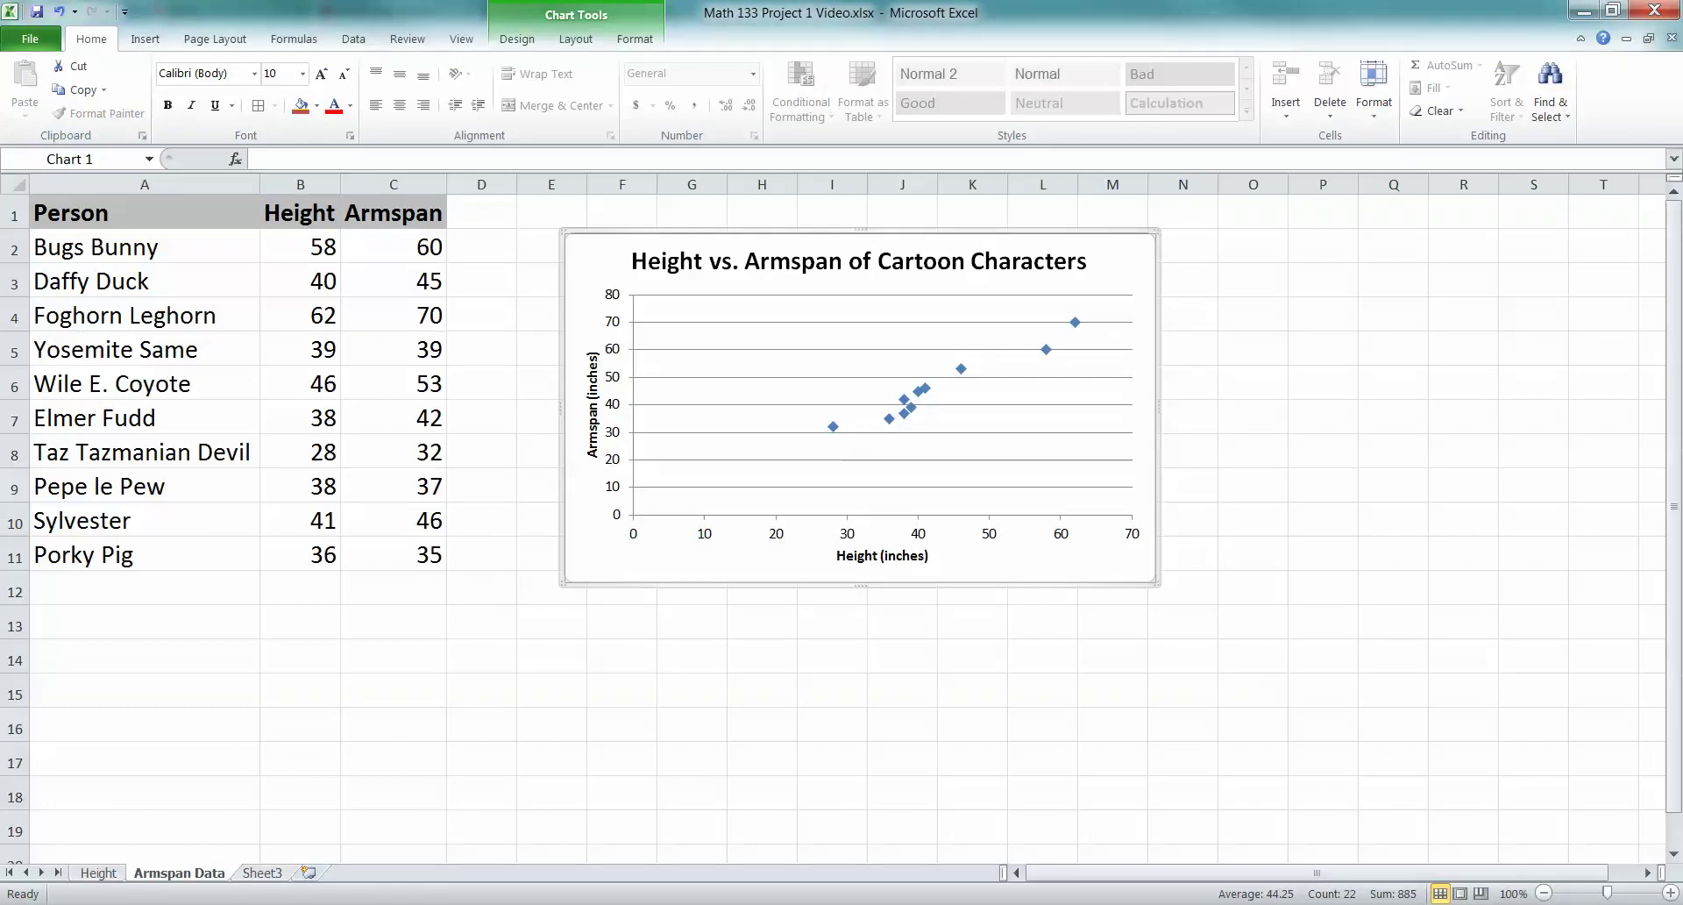
pyautogui.click(961, 368)
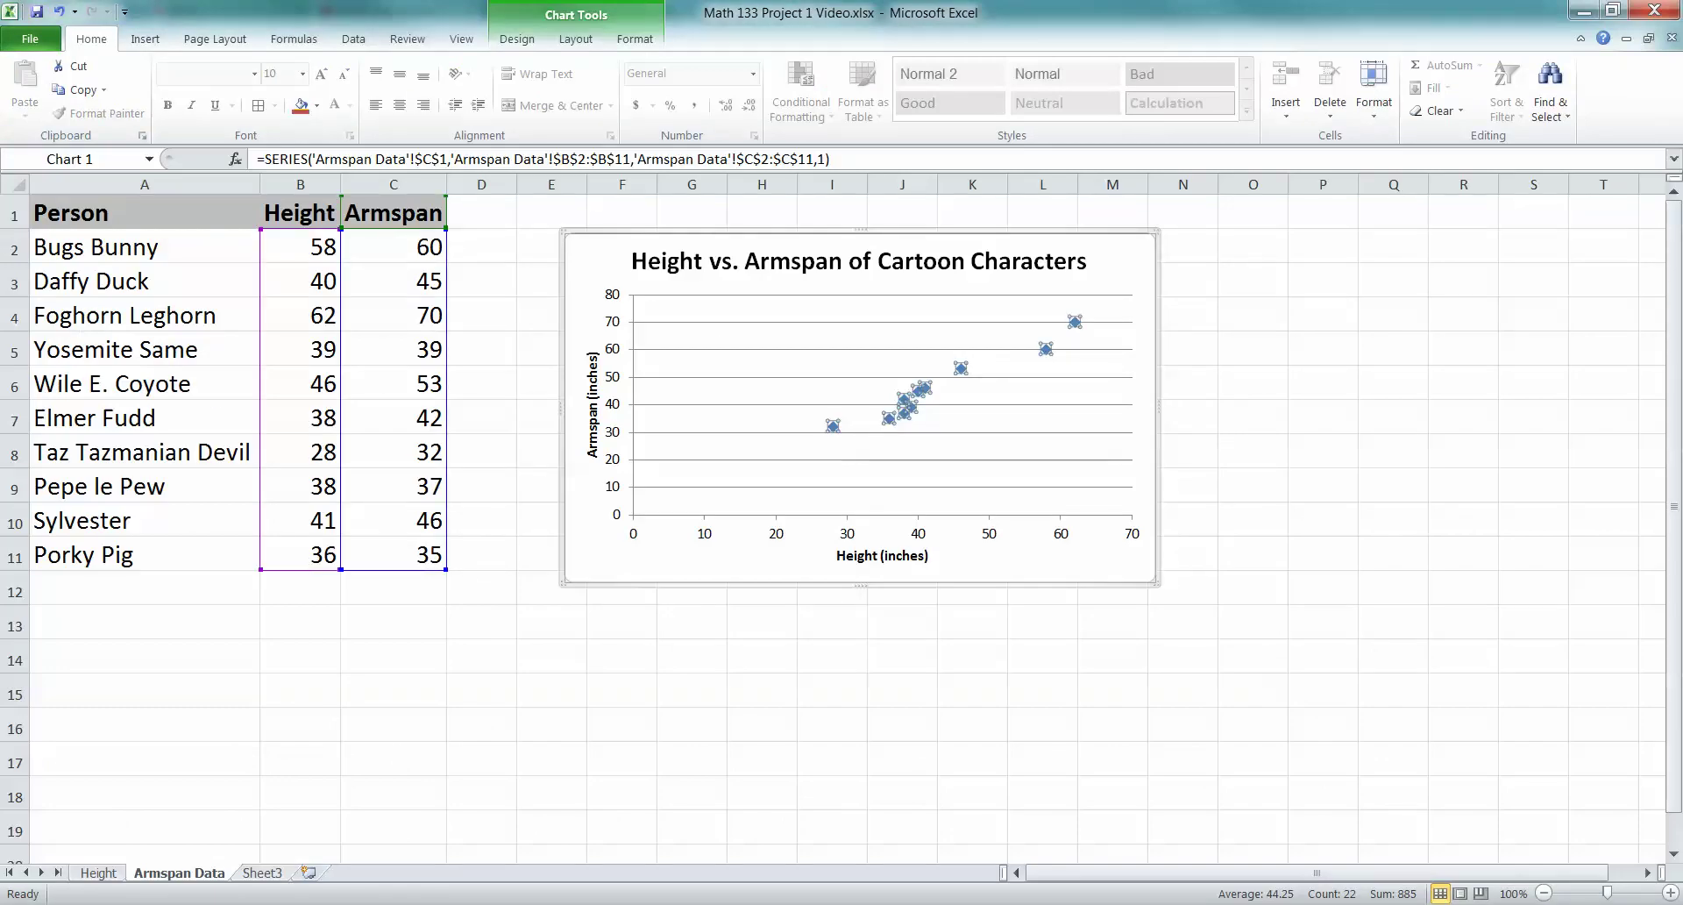
pyautogui.rightClick(961, 369)
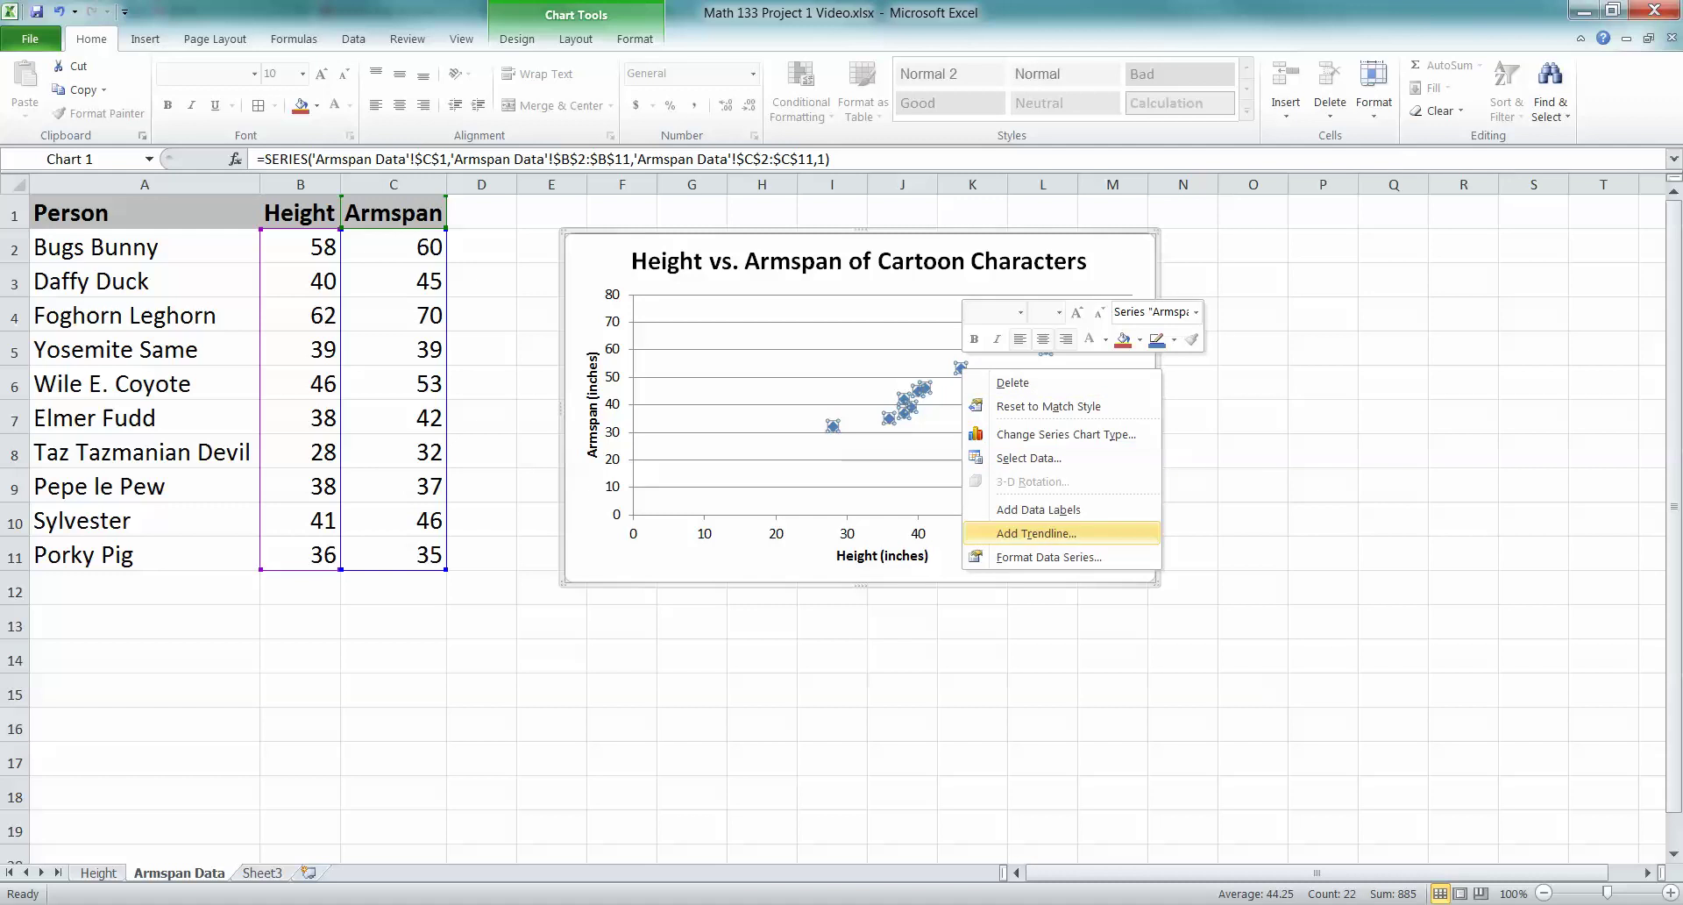
pyautogui.click(1036, 533)
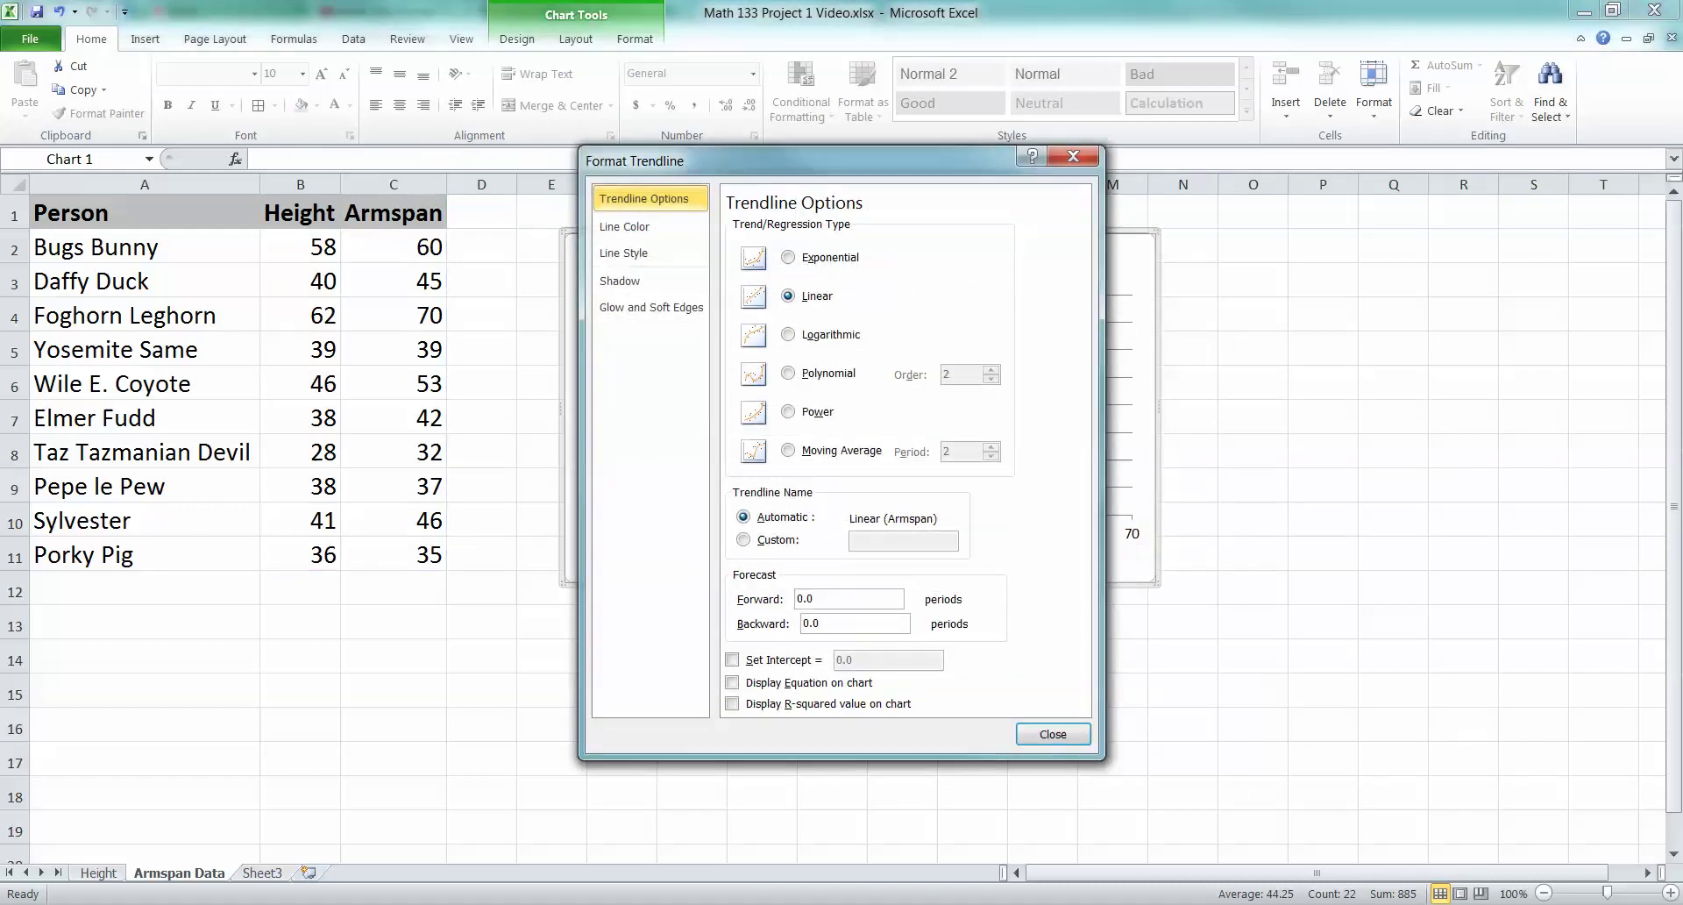
pyautogui.moveTo(667, 163); pyautogui.dragTo(376, 144)
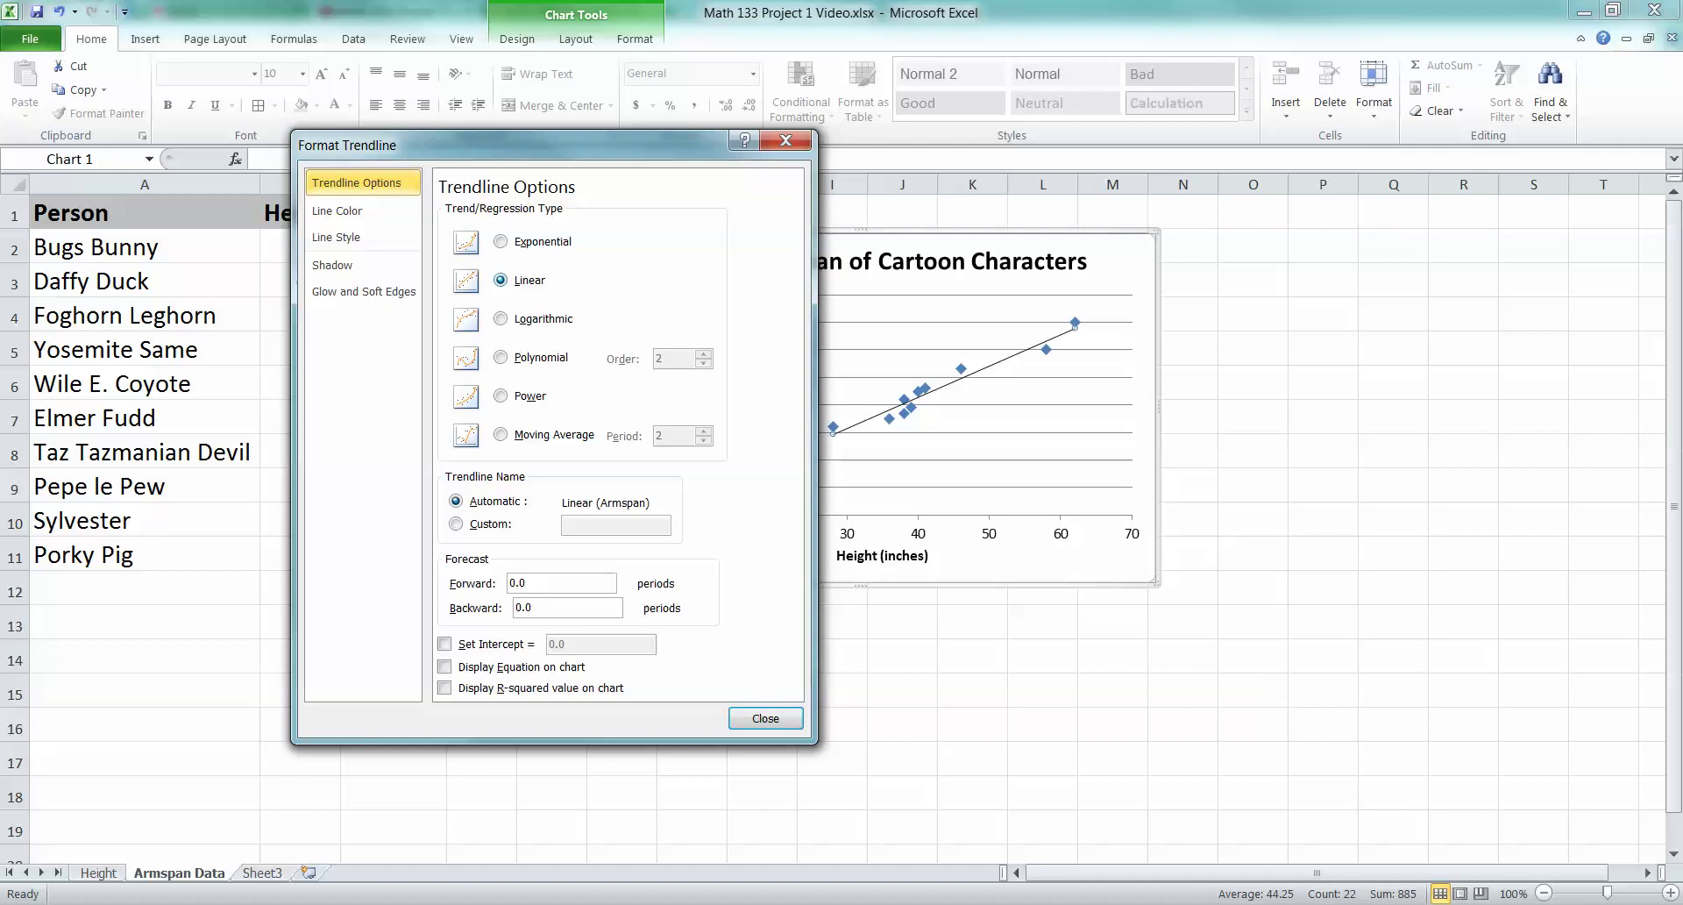
pyautogui.click(445, 667)
pyautogui.click(444, 687)
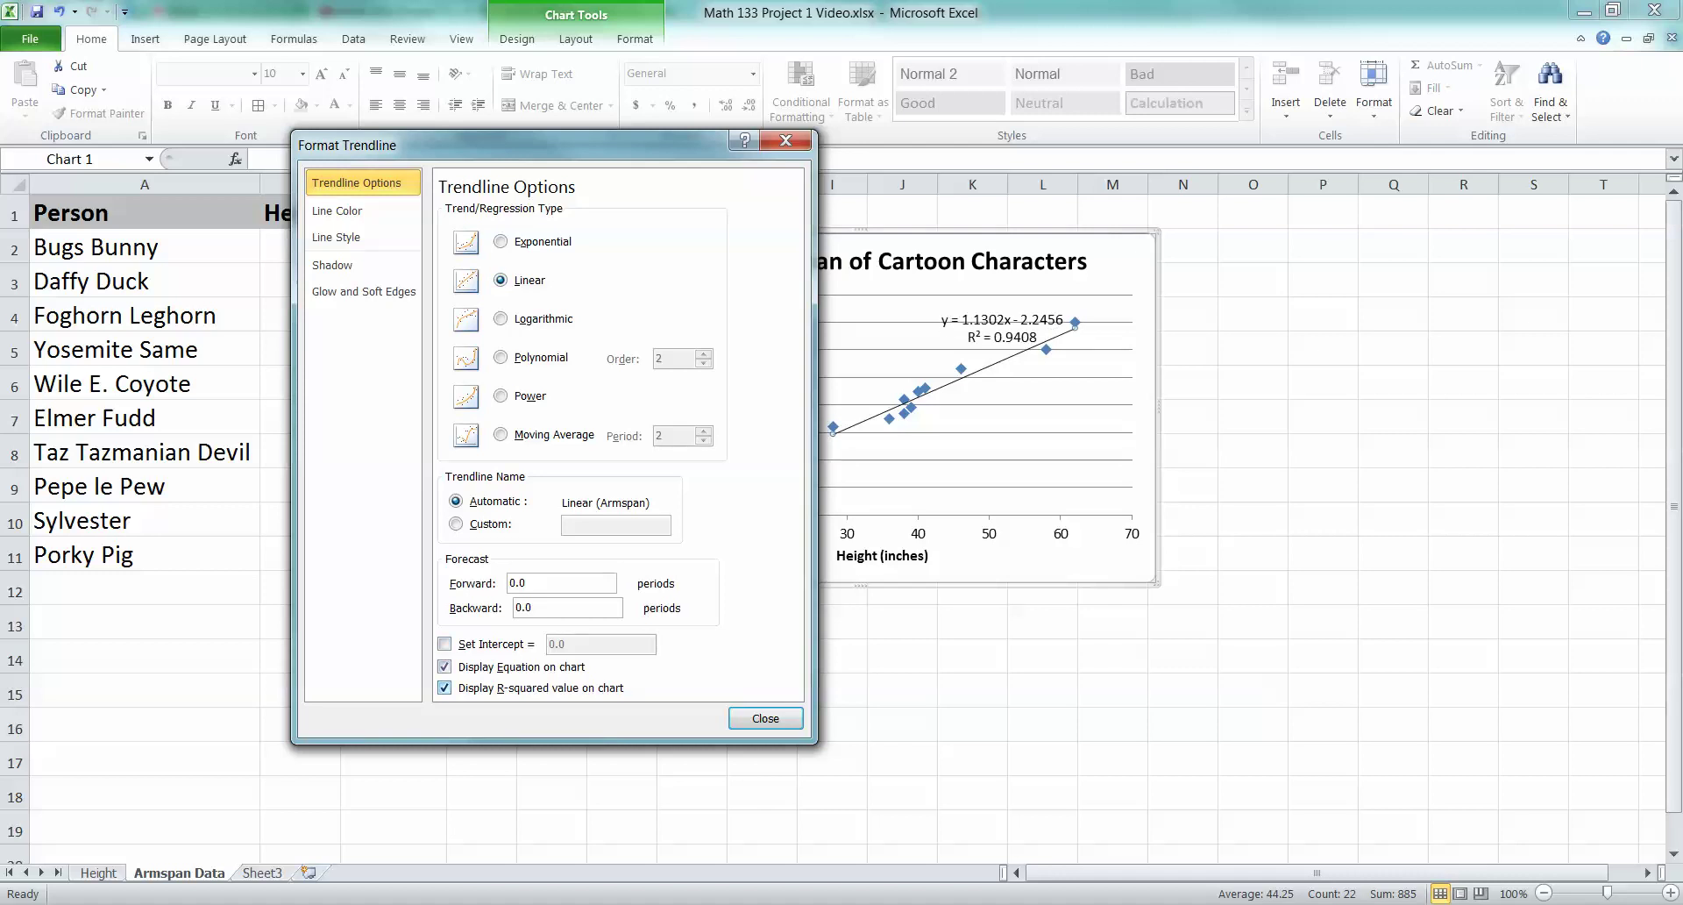
pyautogui.click(765, 717)
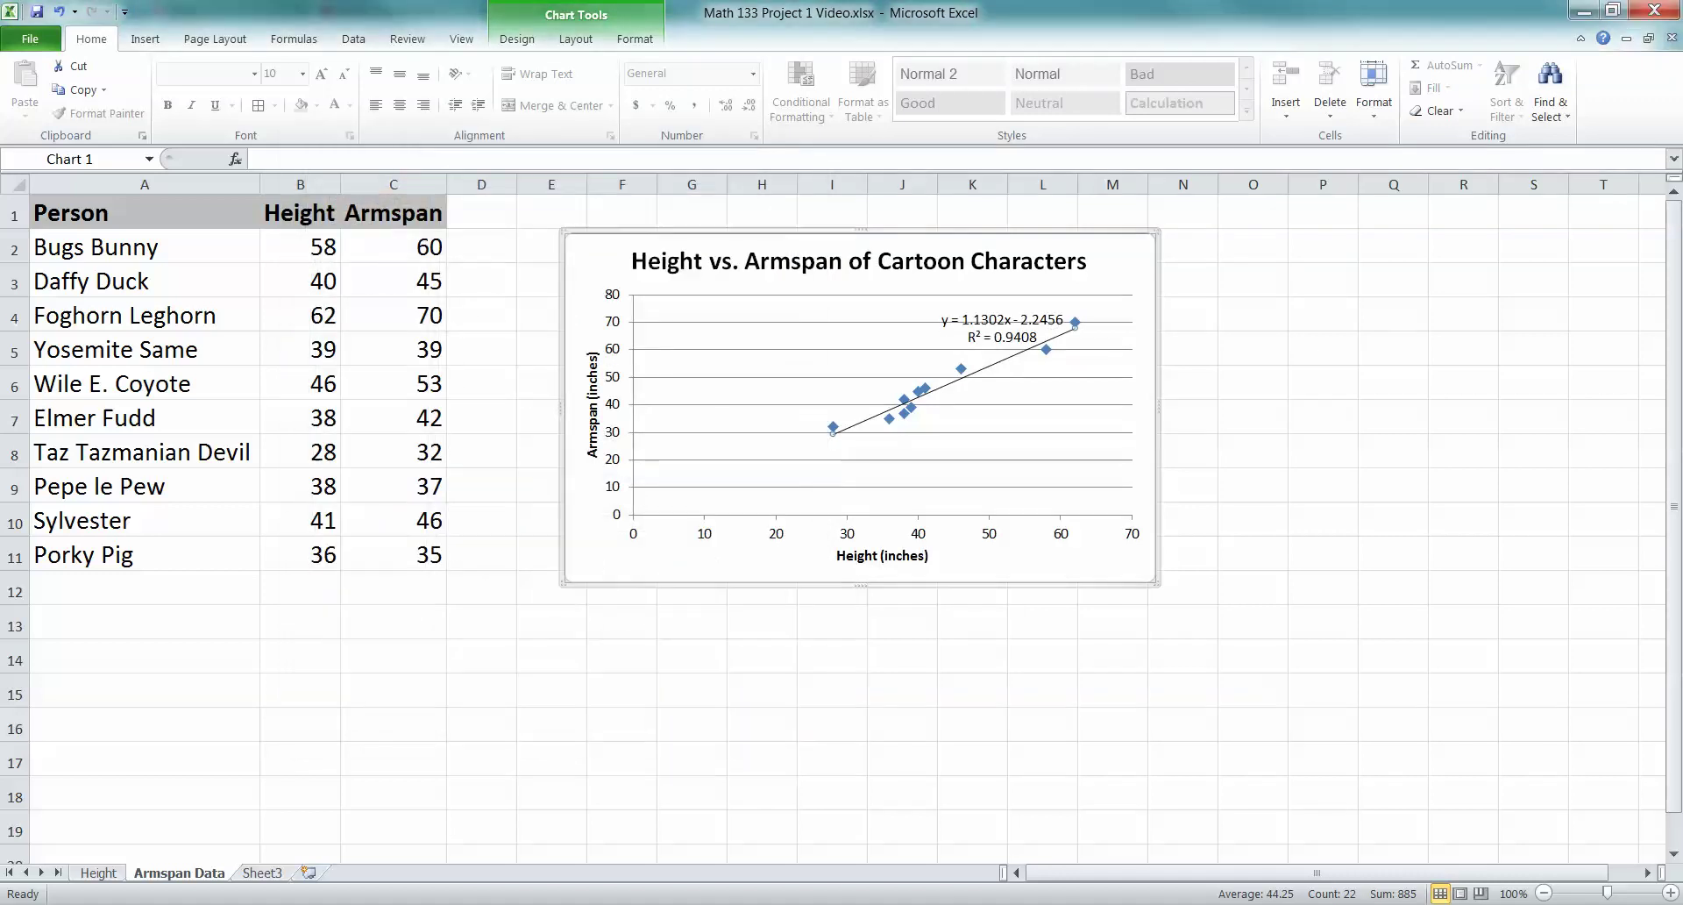
# Nudge the trendline equation and R² label slightly left and make it bold
pyautogui.click(1001, 328)
pyautogui.moveTo(1001, 328); pyautogui.dragTo(983, 321)
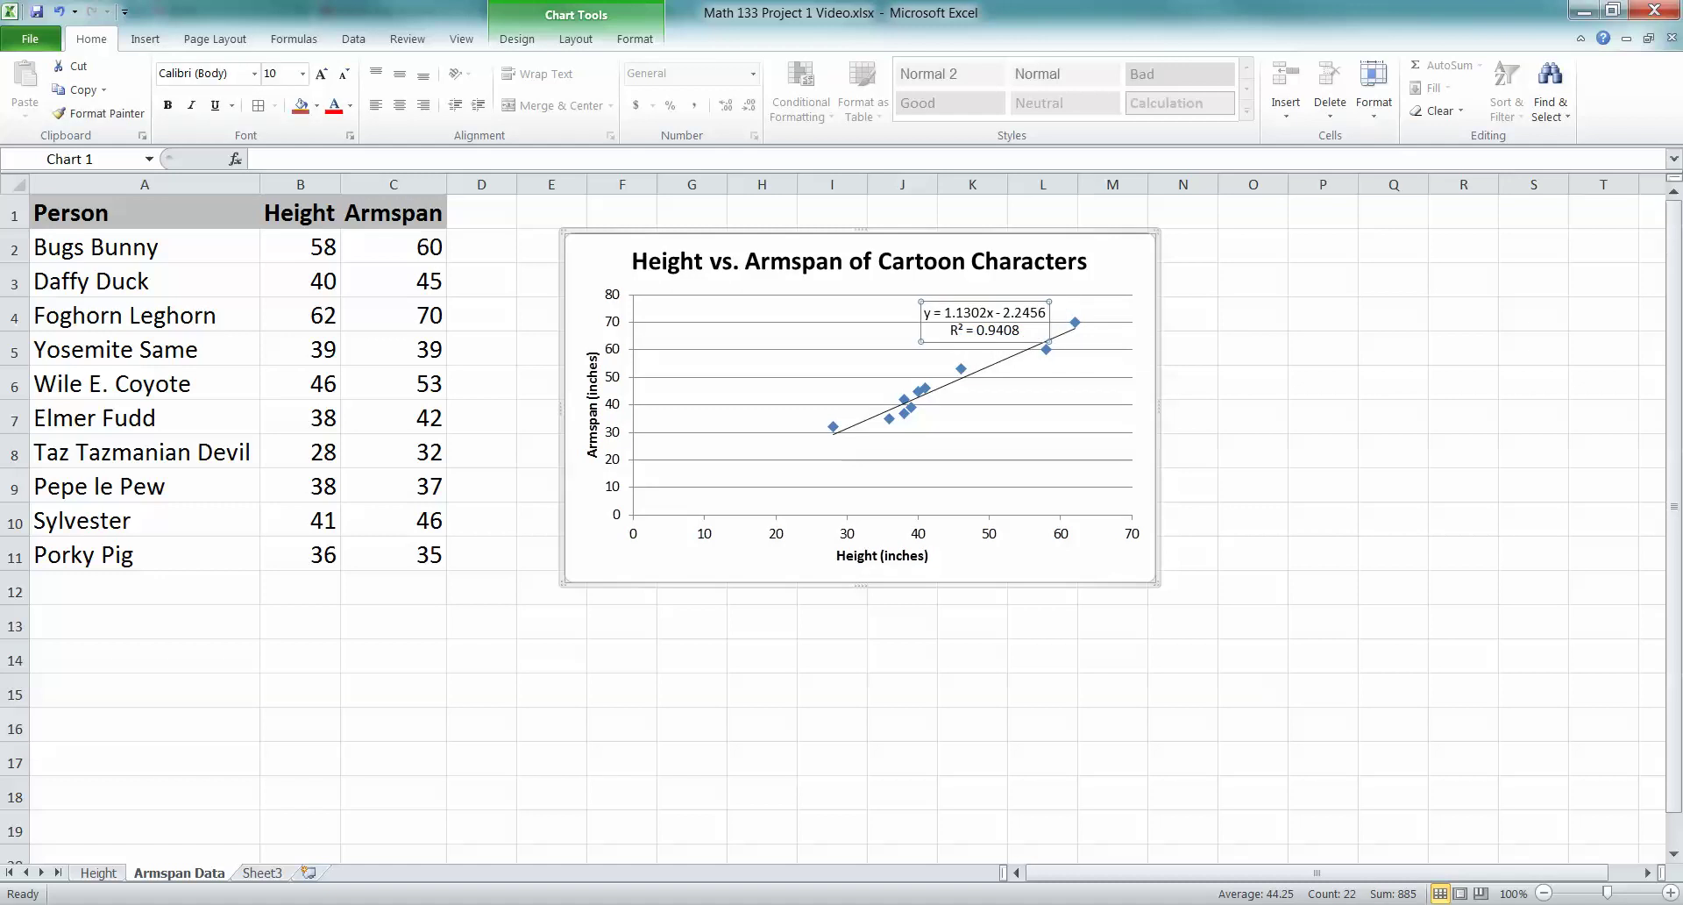
pyautogui.click(168, 104)
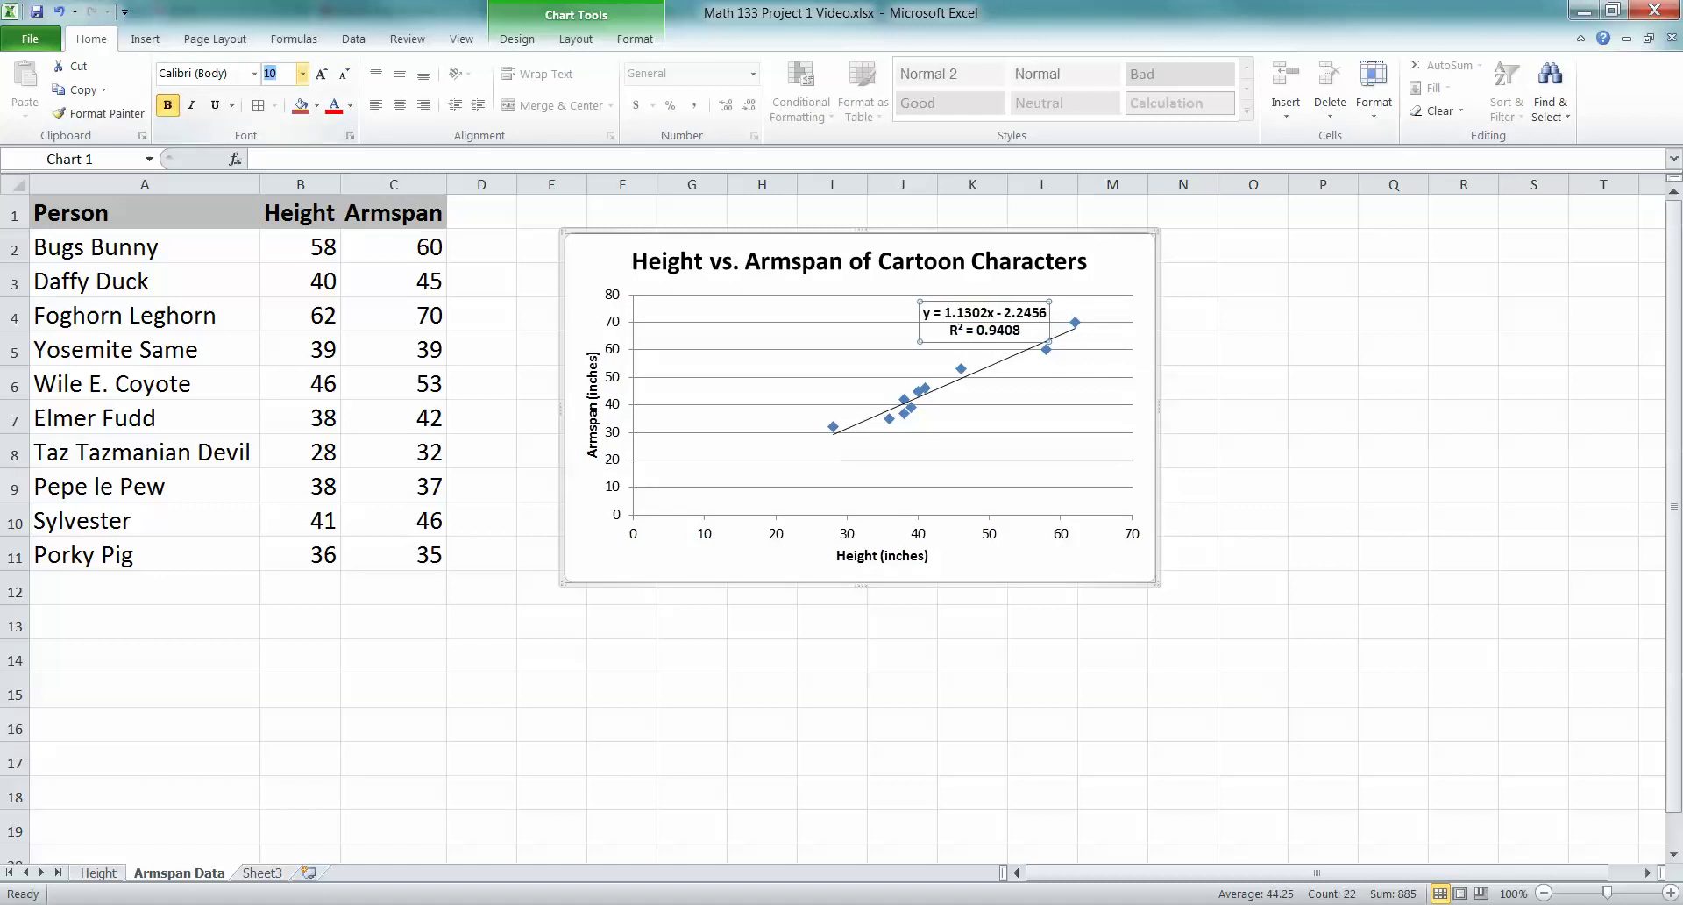
pyautogui.click(303, 72)
pyautogui.press('Escape')
pyautogui.press('Escape')
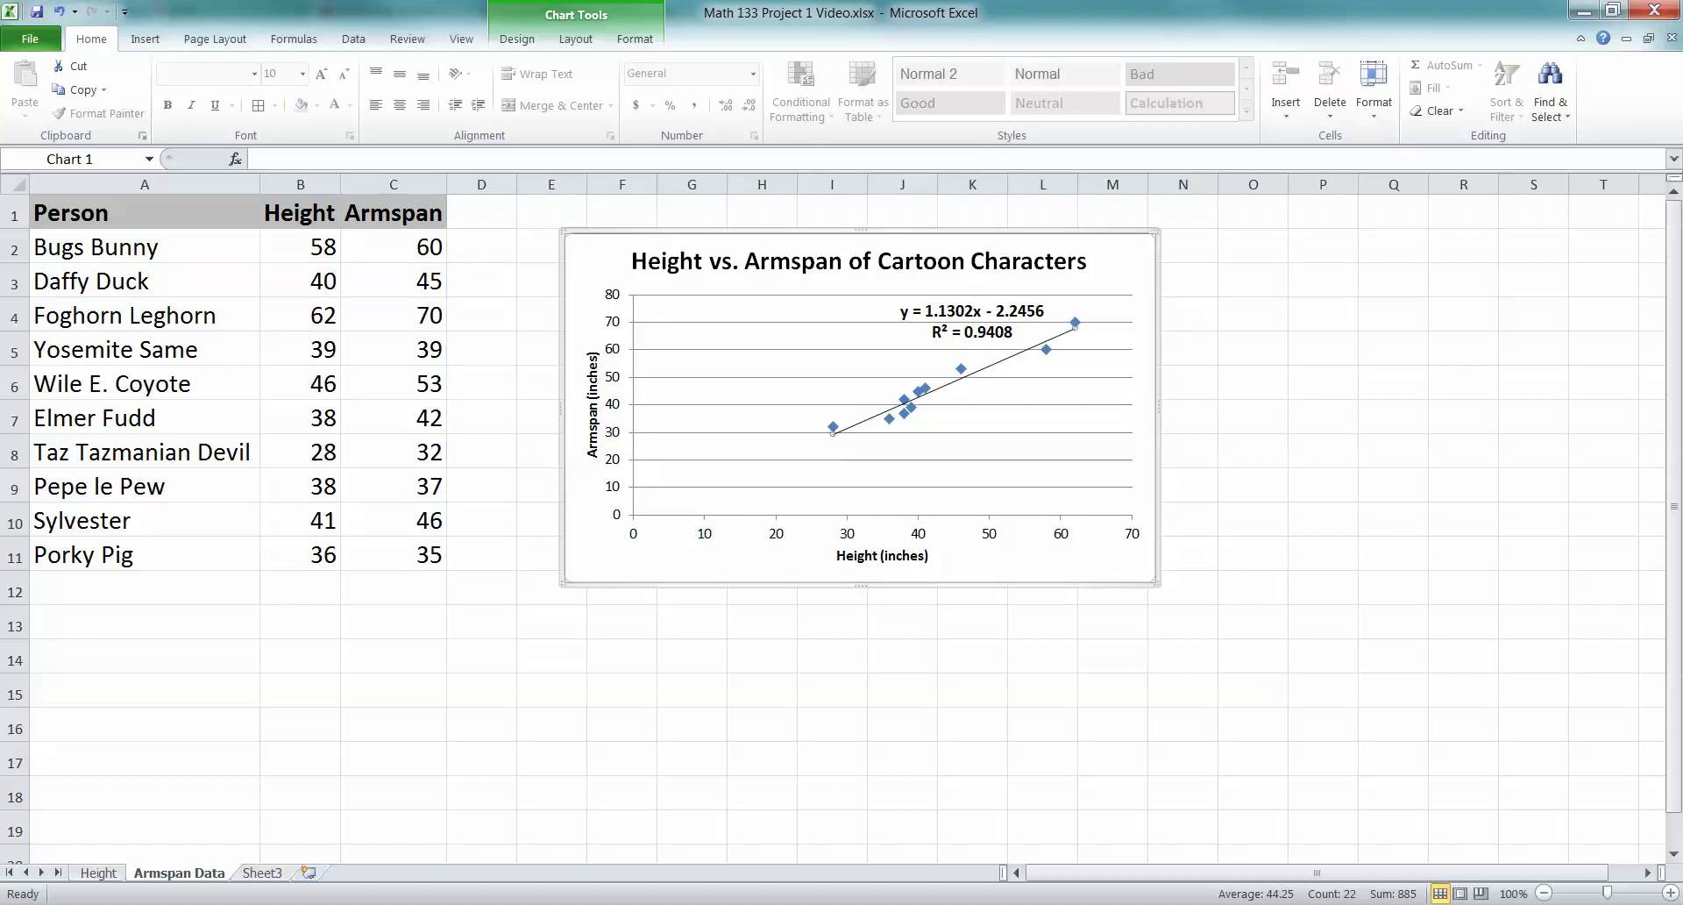
# Apply the orange chart style, giving orange markers and a light orange plot area
pyautogui.press('Up')
pyautogui.click(576, 38)
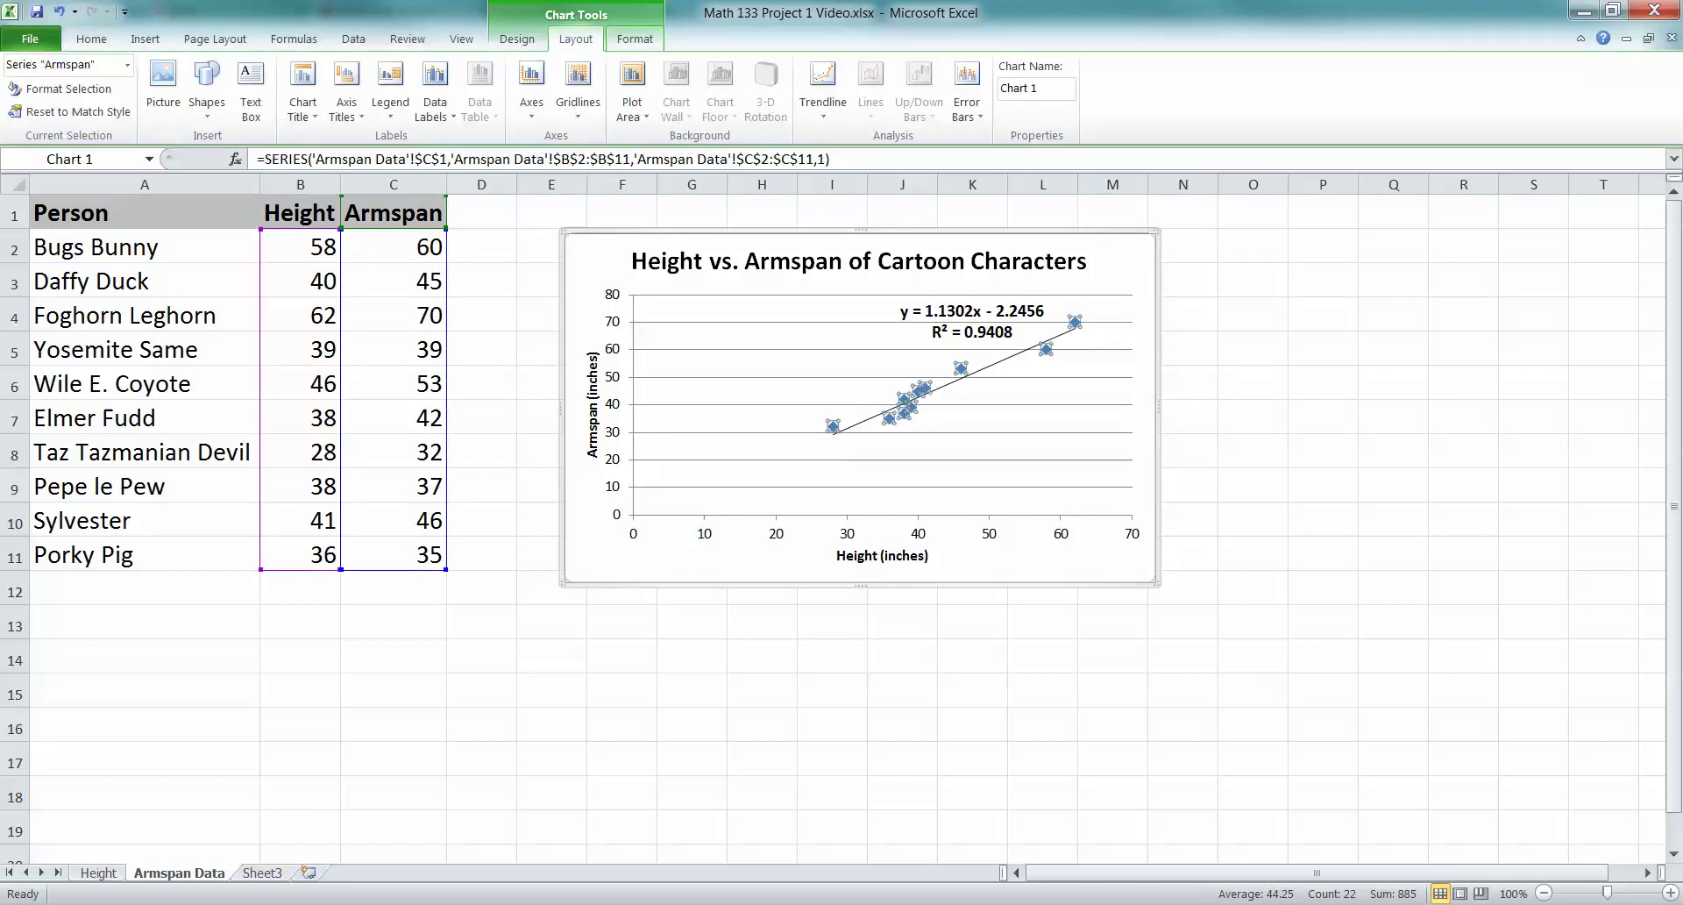
pyautogui.click(635, 39)
pyautogui.click(518, 39)
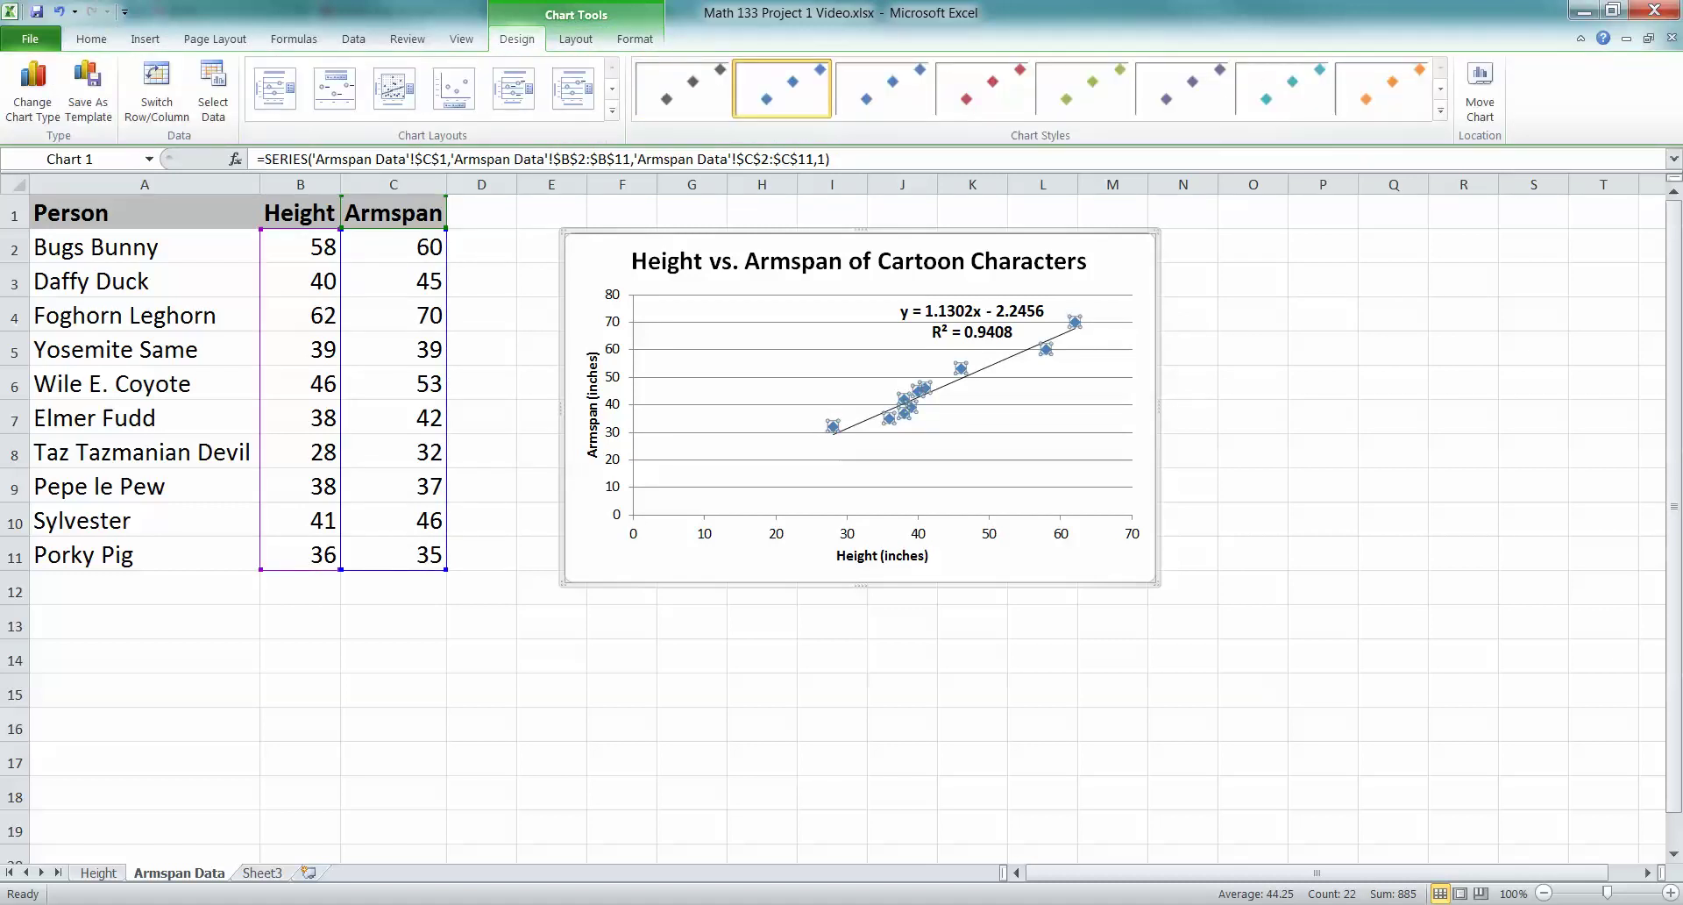
pyautogui.click(1441, 109)
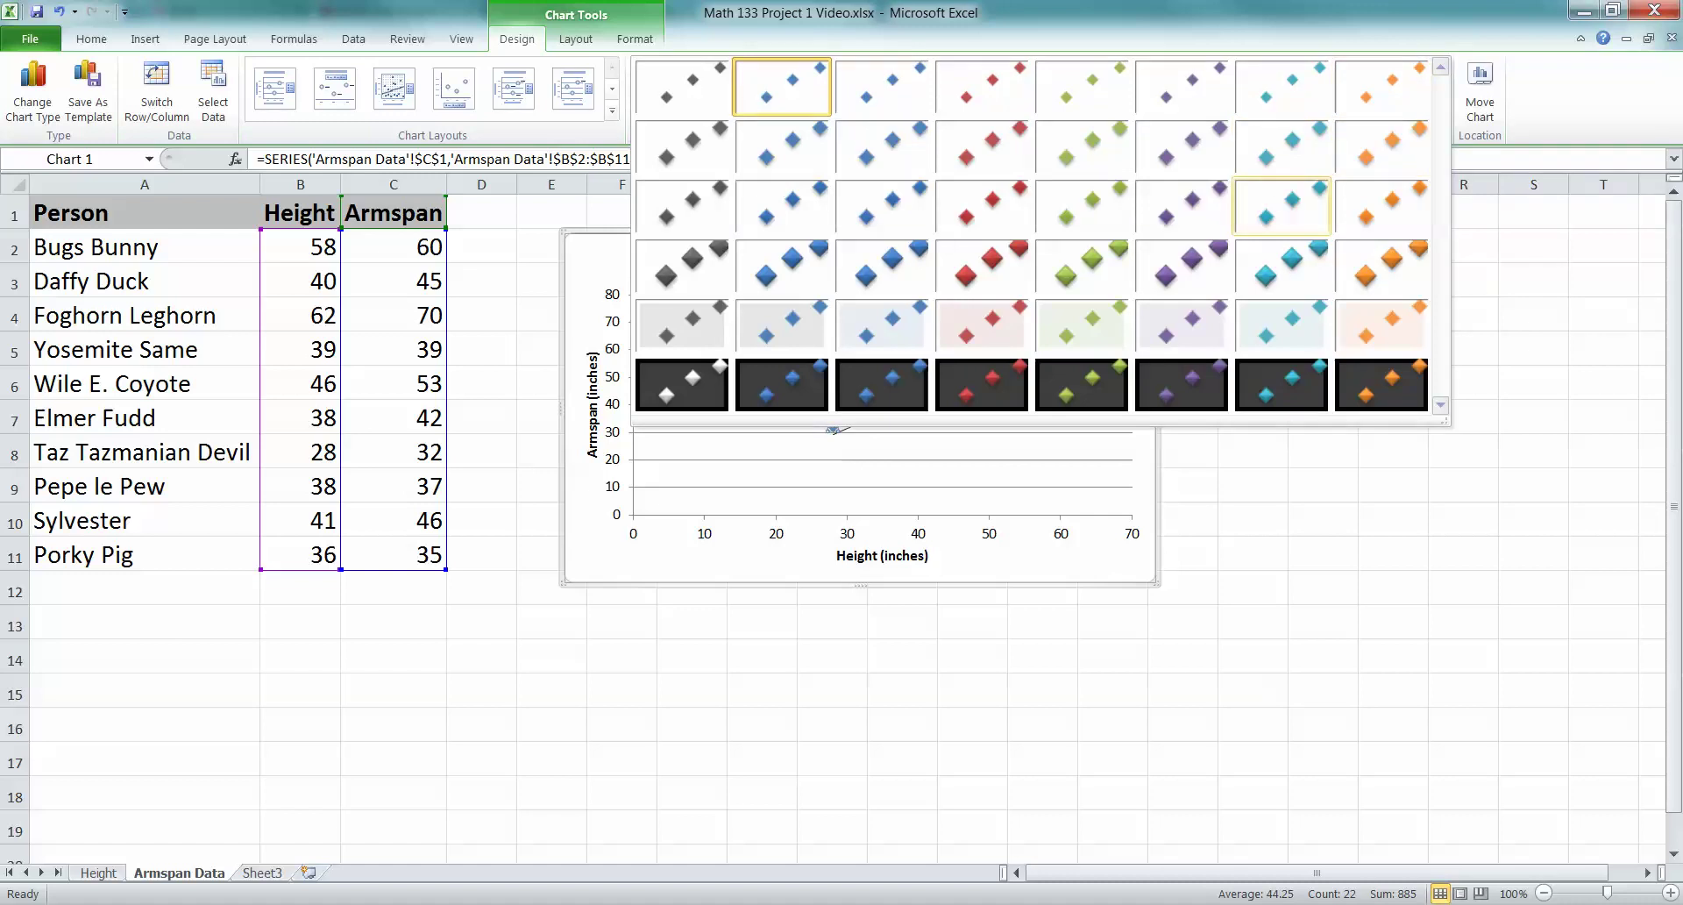
pyautogui.click(1381, 324)
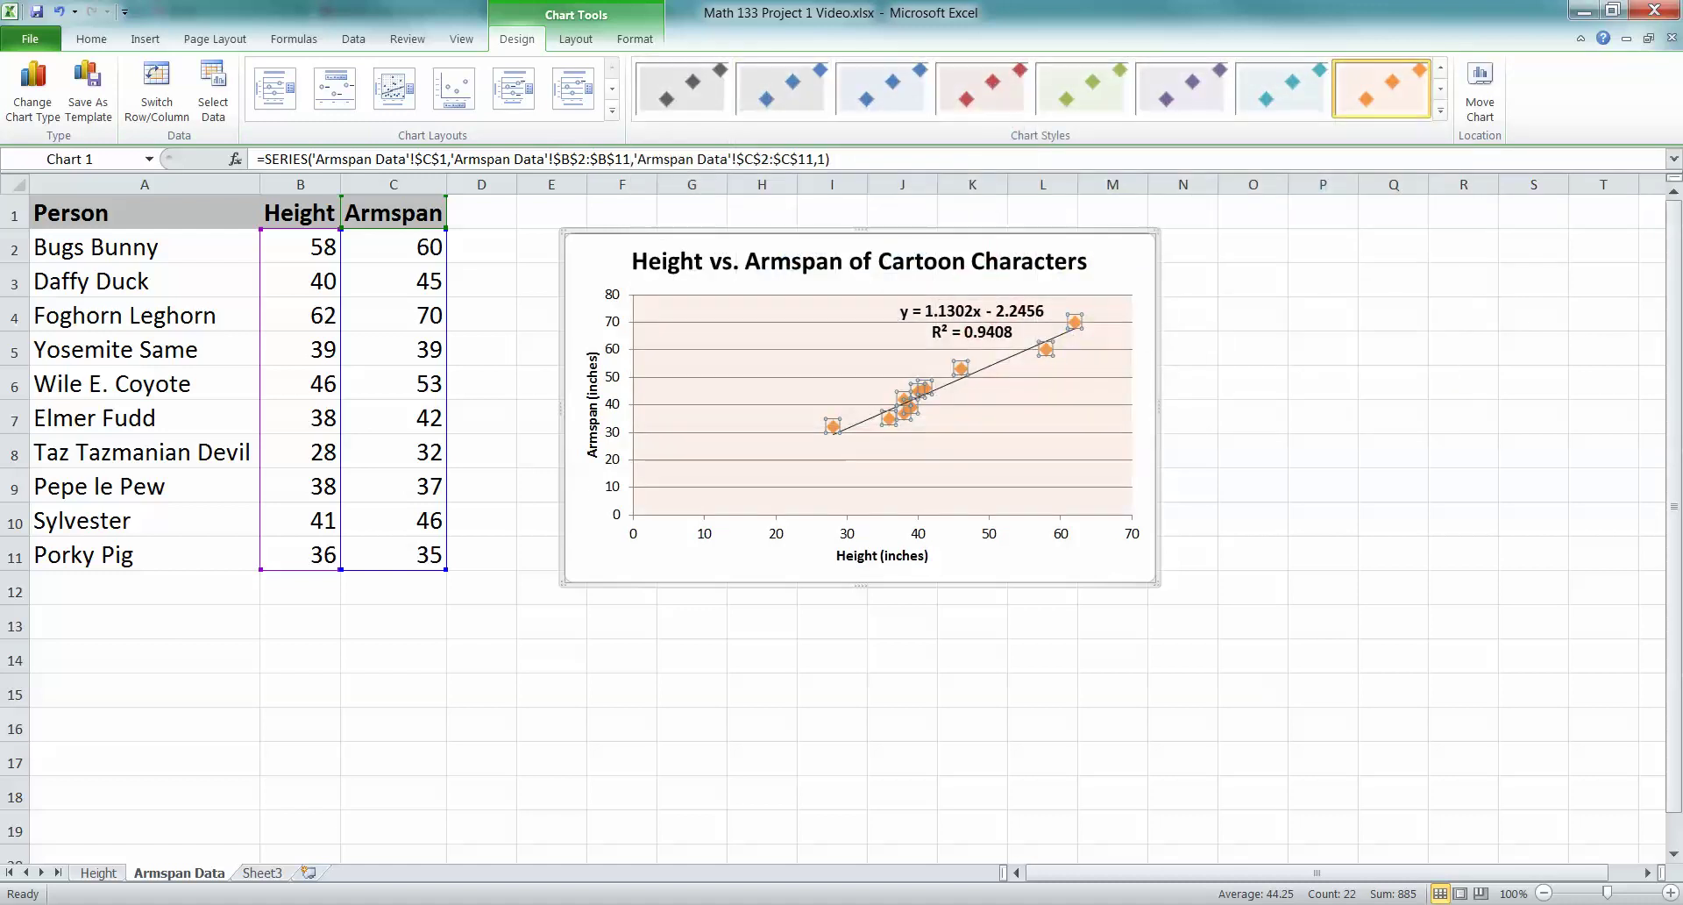
pyautogui.click(962, 368)
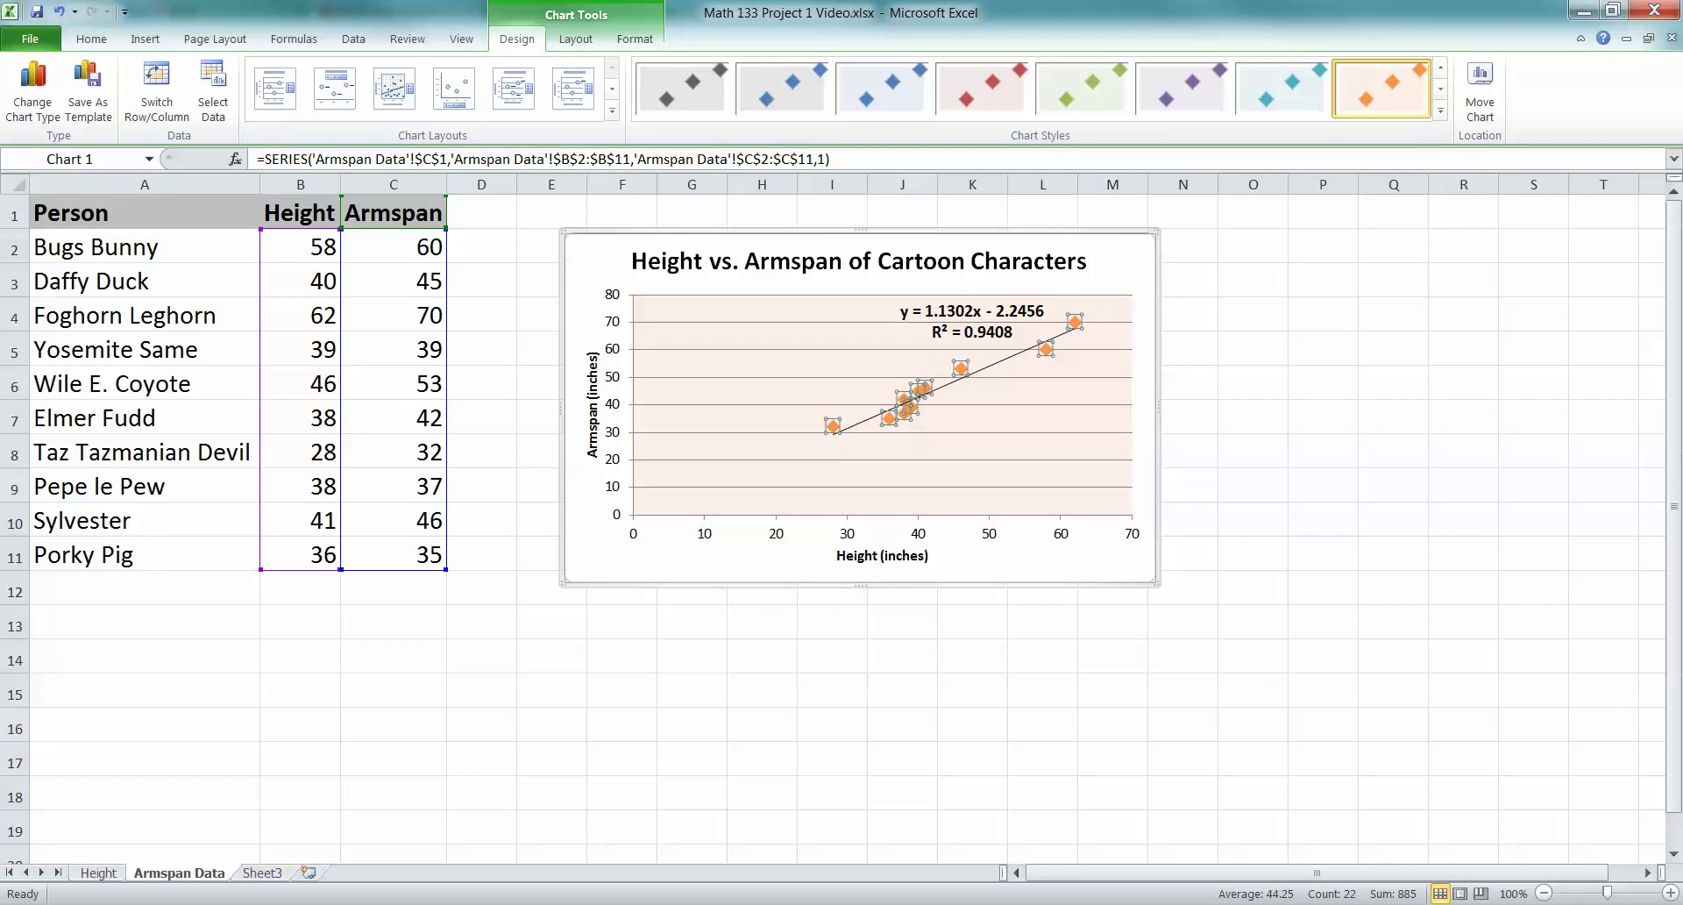
# Give the marker of the data point at (58, 60) a solid red fill
pyautogui.click(1046, 349)
pyautogui.doubleClick(1046, 349)
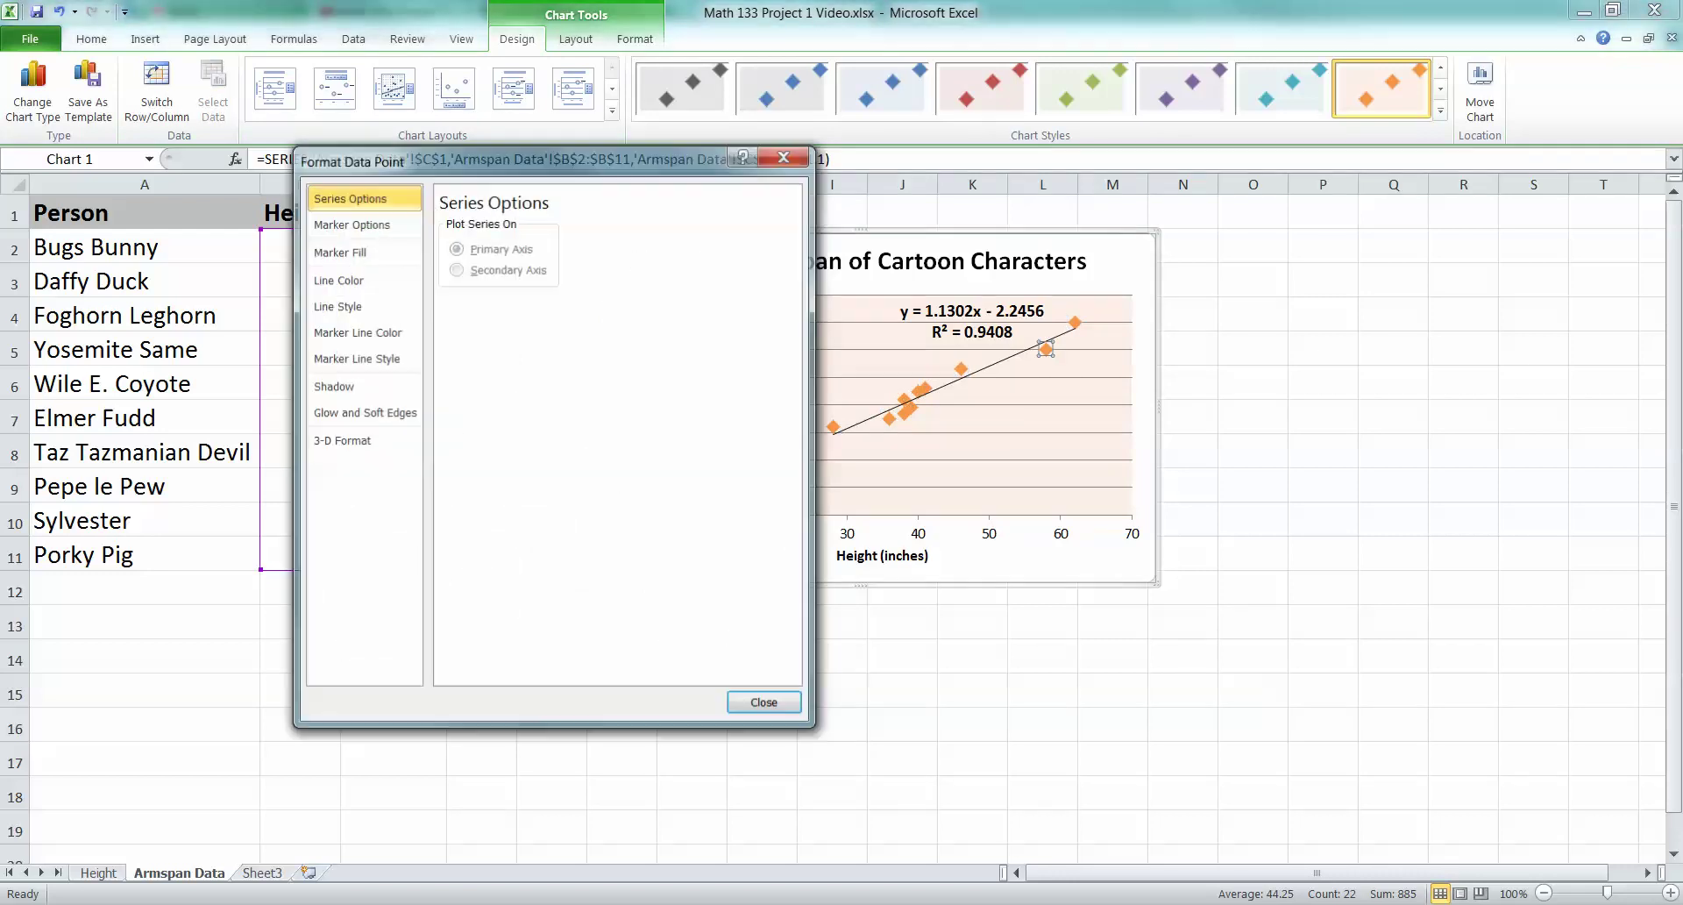
pyautogui.click(363, 251)
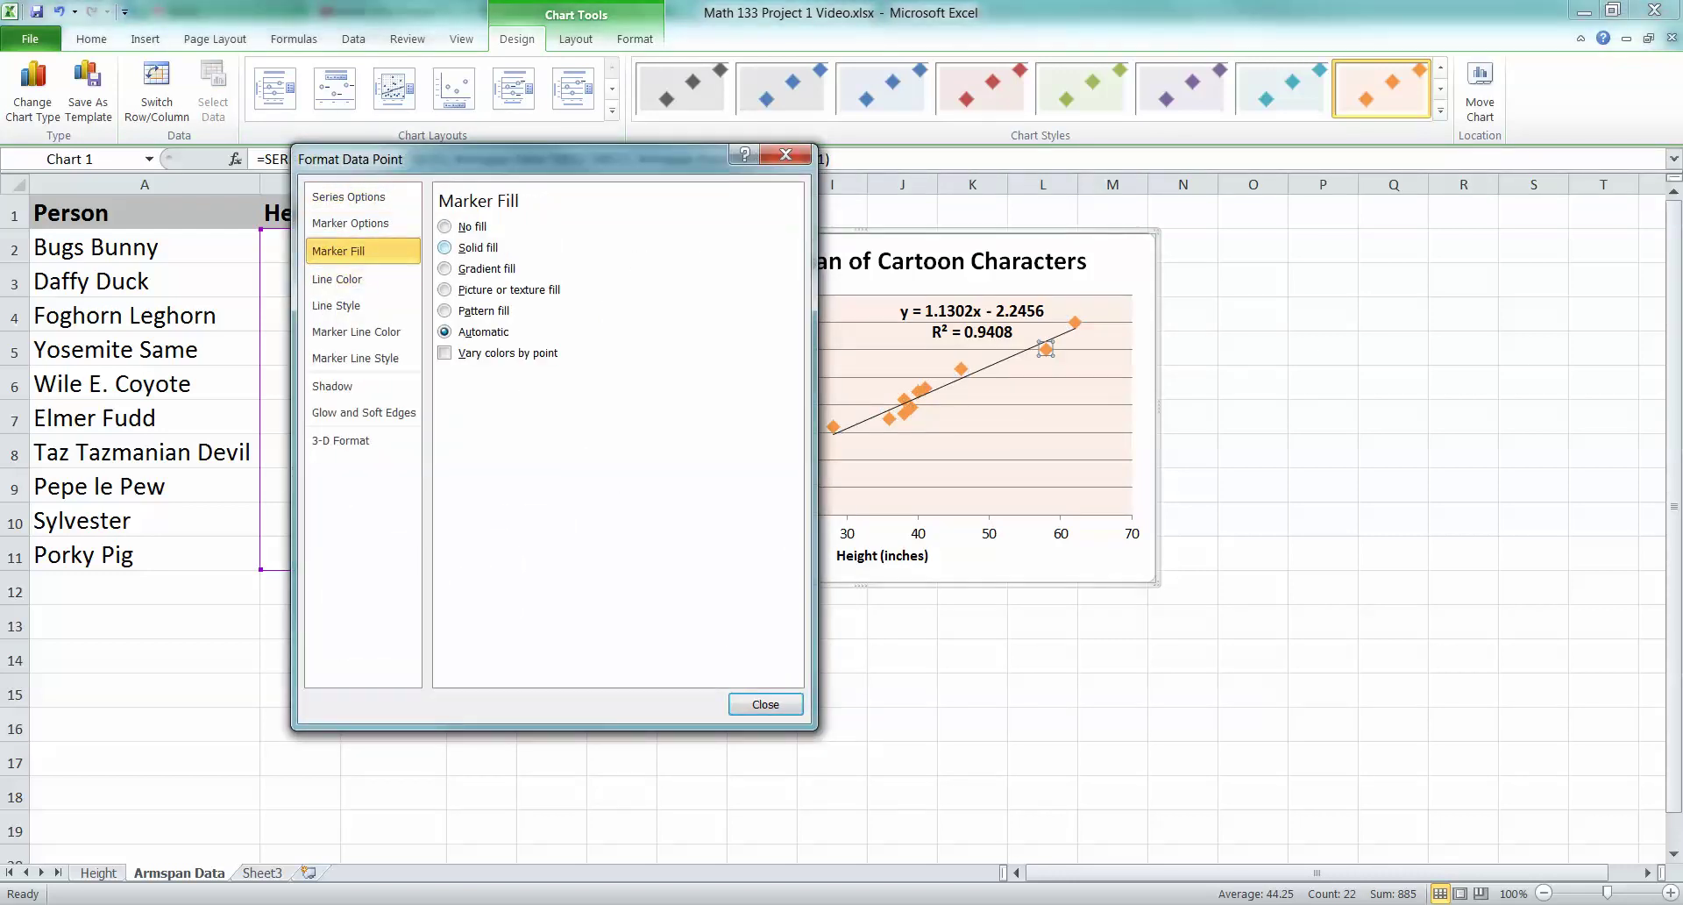
pyautogui.click(445, 247)
pyautogui.click(532, 400)
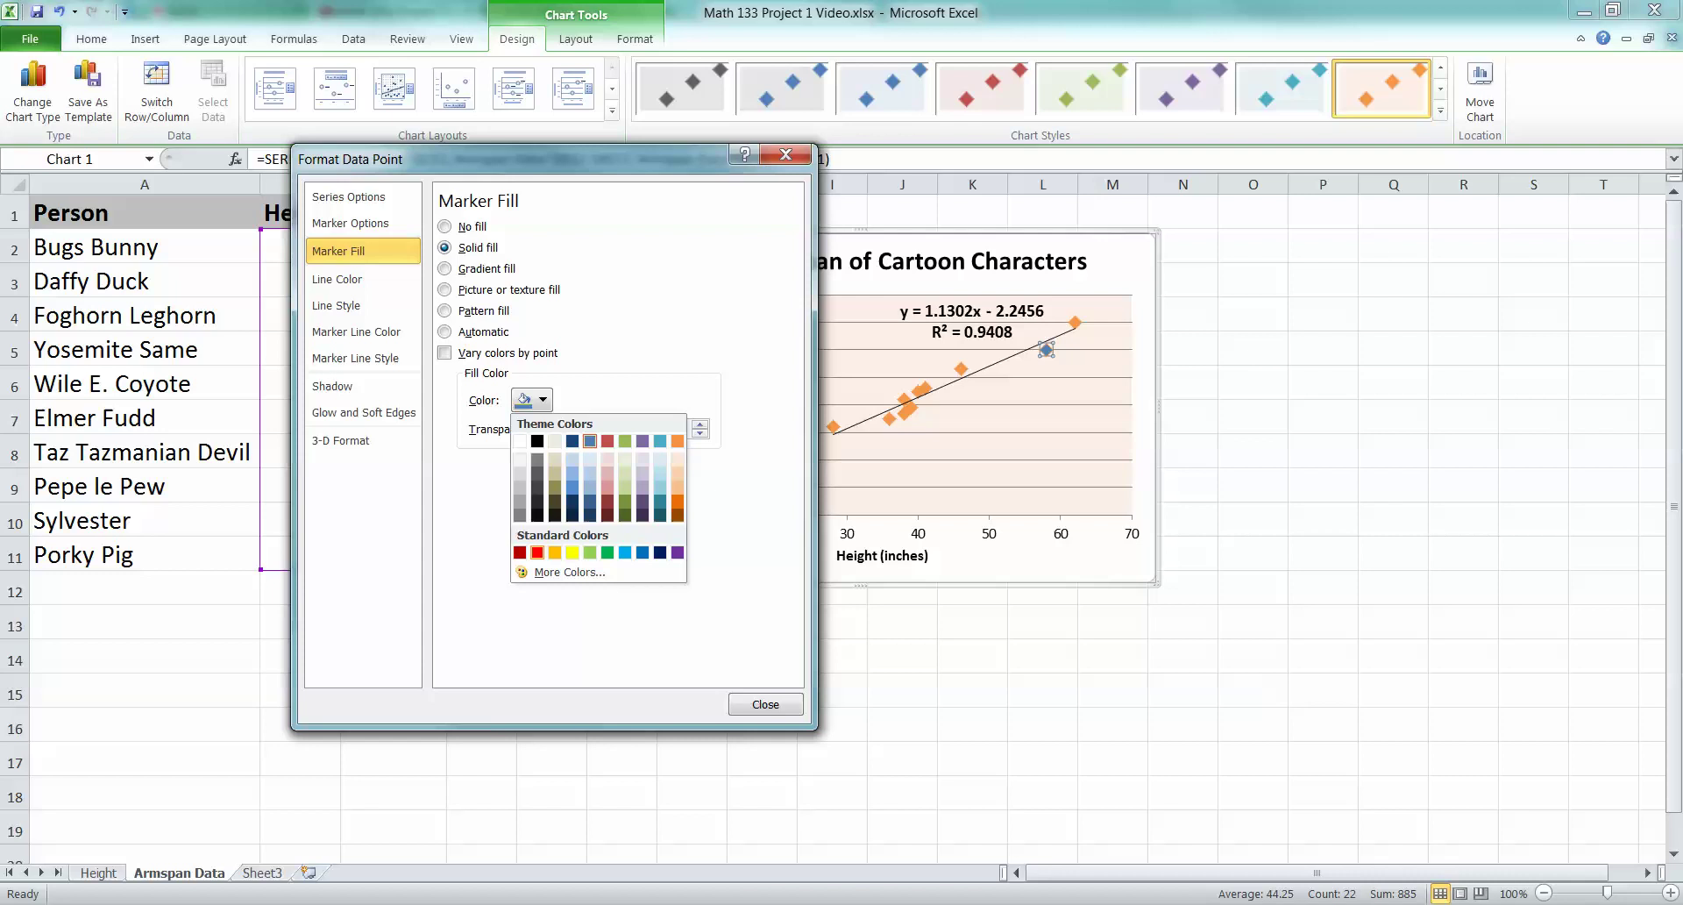
pyautogui.click(537, 552)
pyautogui.press('Escape')
# Check the finished armspan chart, then bring the Word project instructions to the front
pyautogui.click(1042, 655)
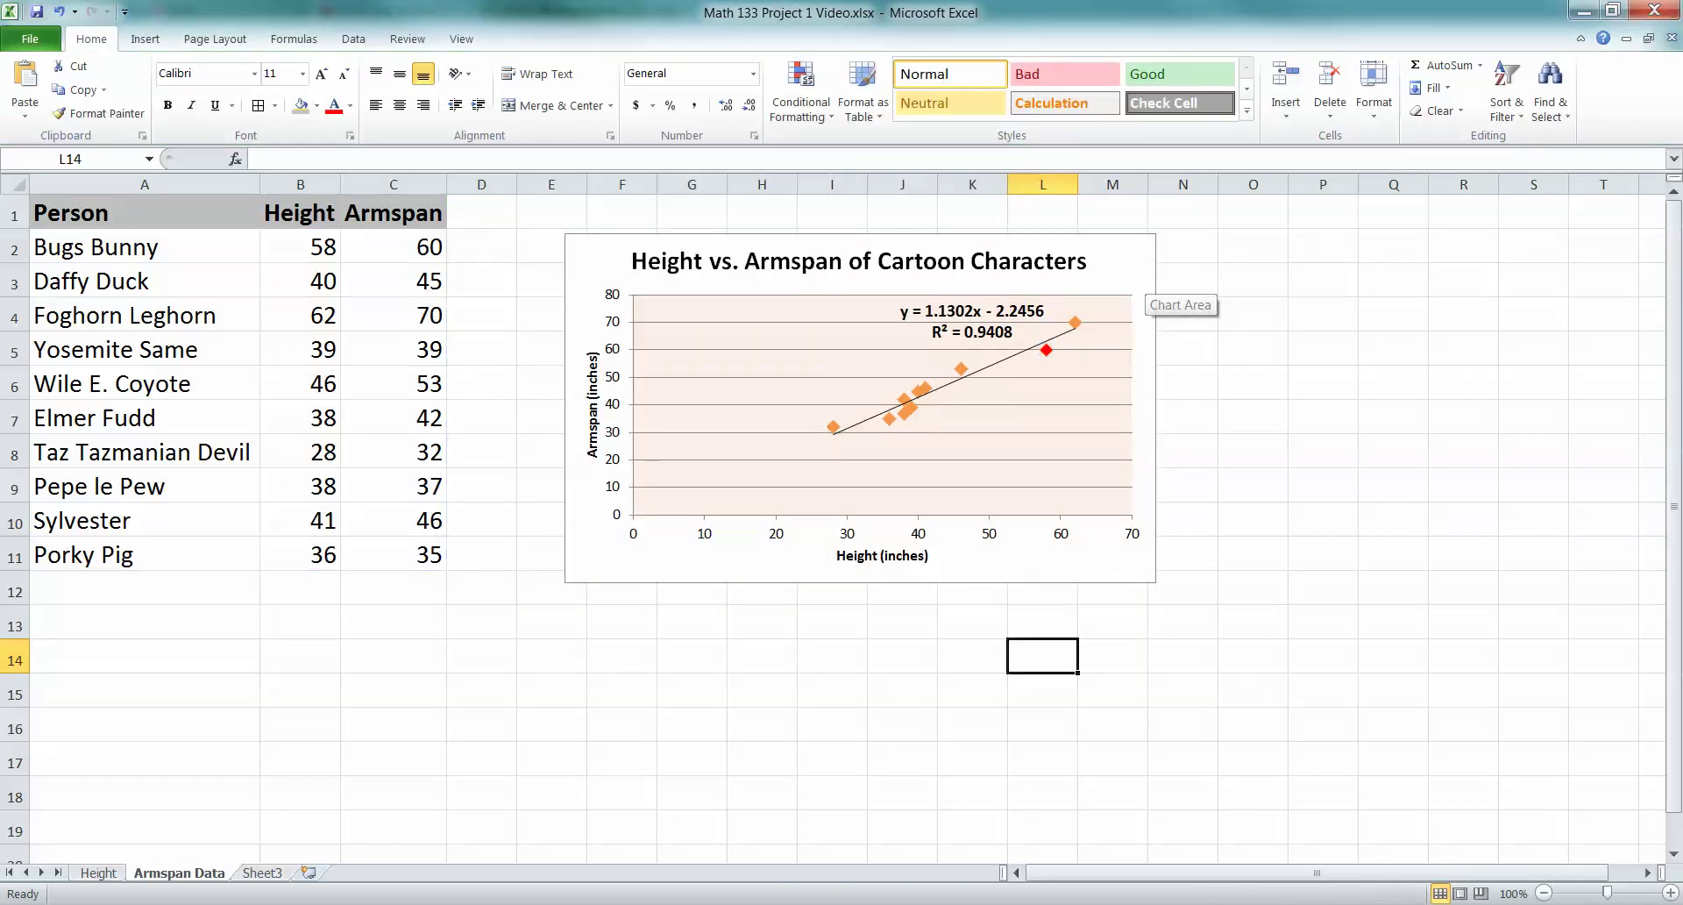
pyautogui.click(1046, 349)
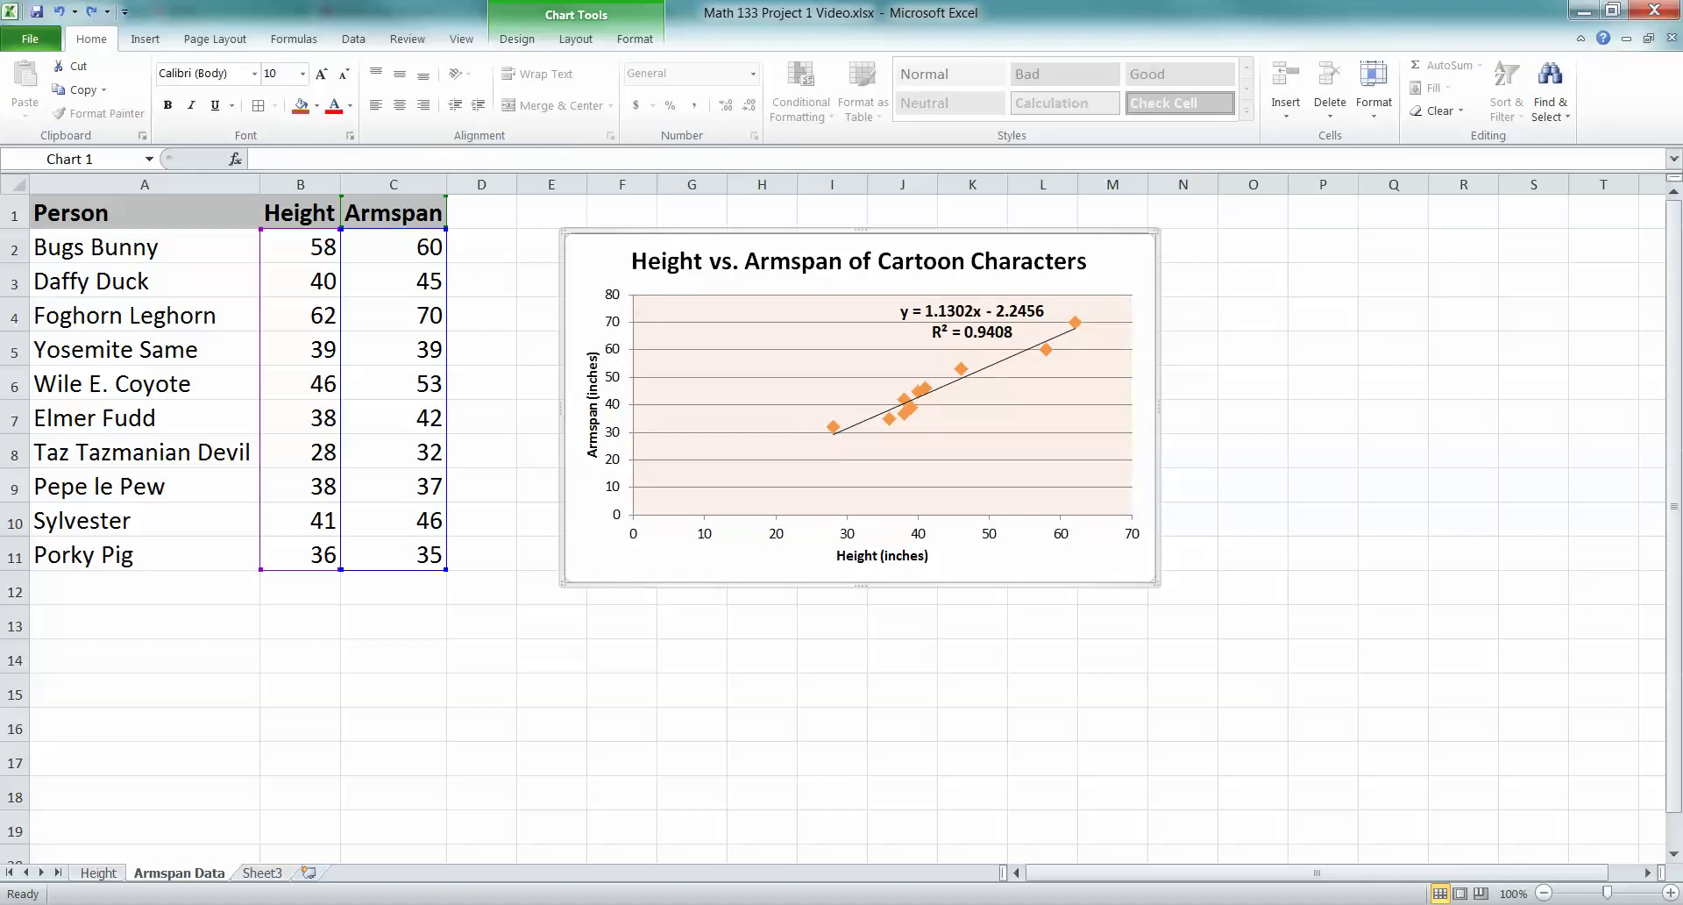
pyautogui.click(1185, 415)
pyautogui.click(1144, 415)
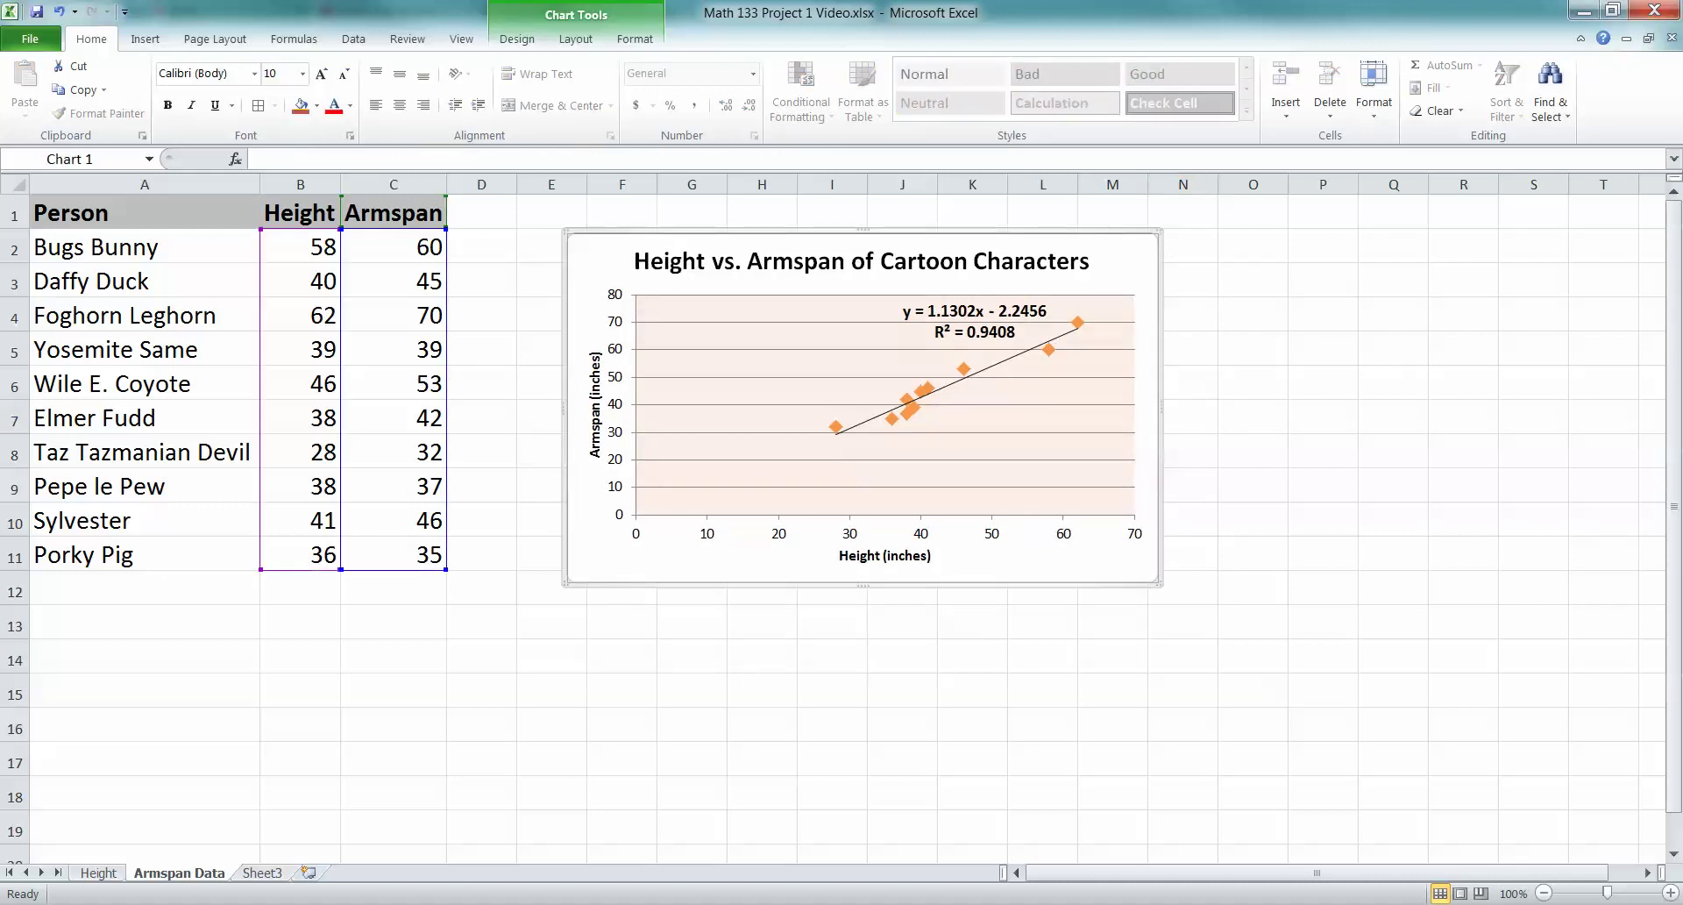
pyautogui.click(1254, 316)
pyautogui.click(1144, 350)
pyautogui.click(281, 794)
# Scroll through the Part 4: Mortality Analysis questions in Word
pyautogui.click(683, 469)
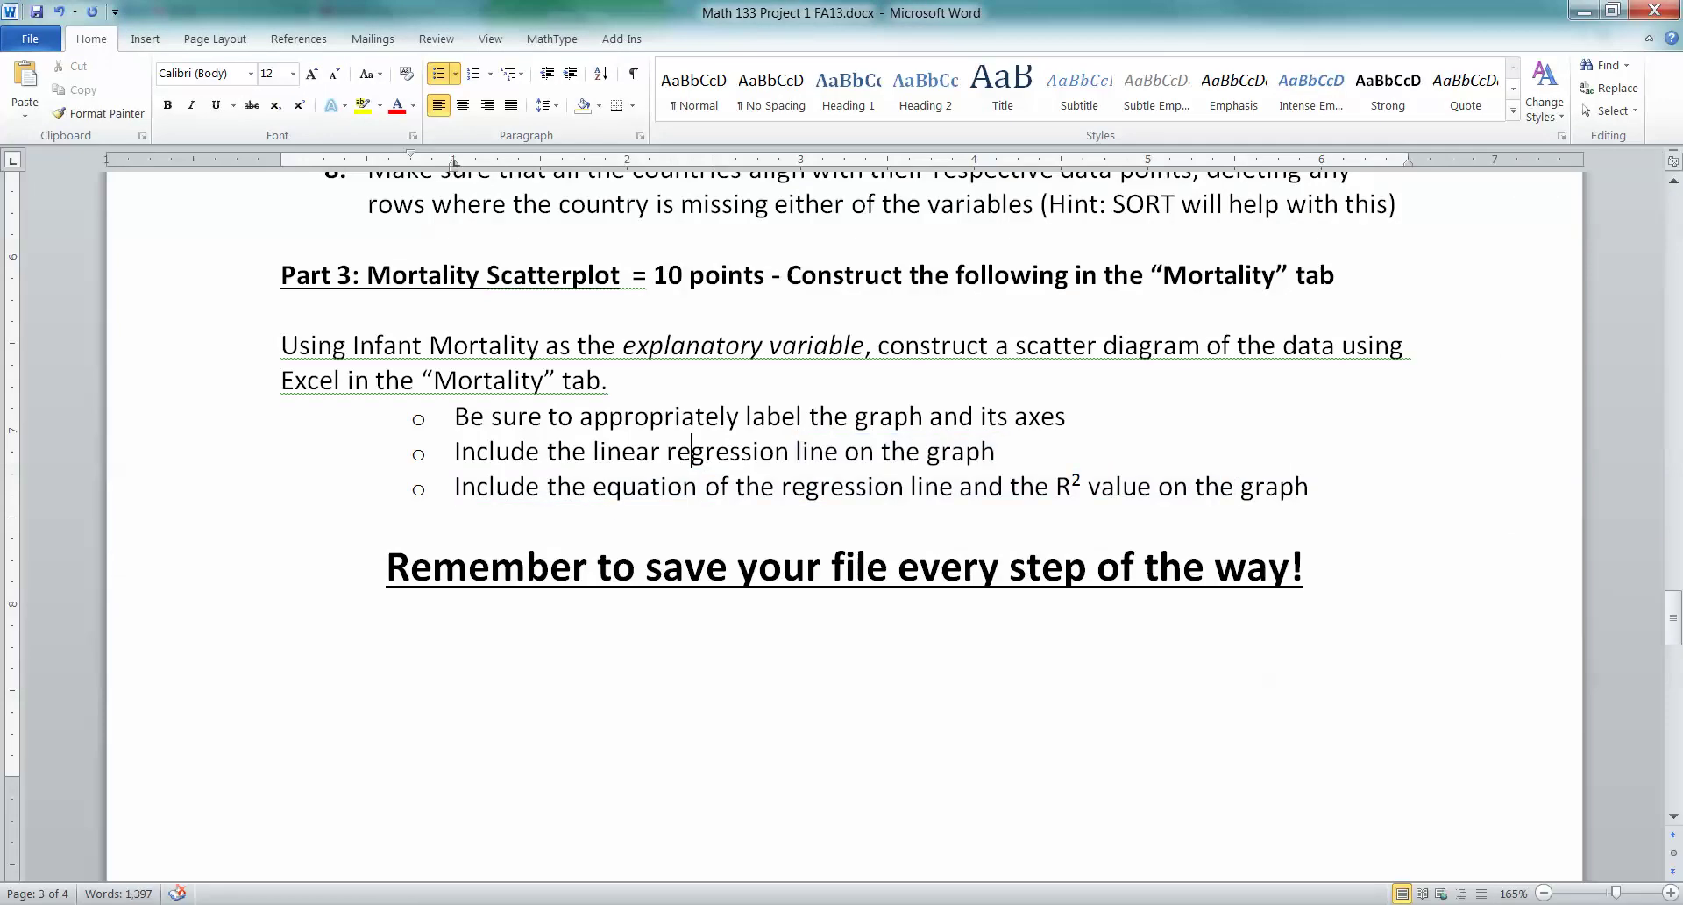
pyautogui.scroll(-8, 684, 469)
pyautogui.scroll(-5, 841, 526)
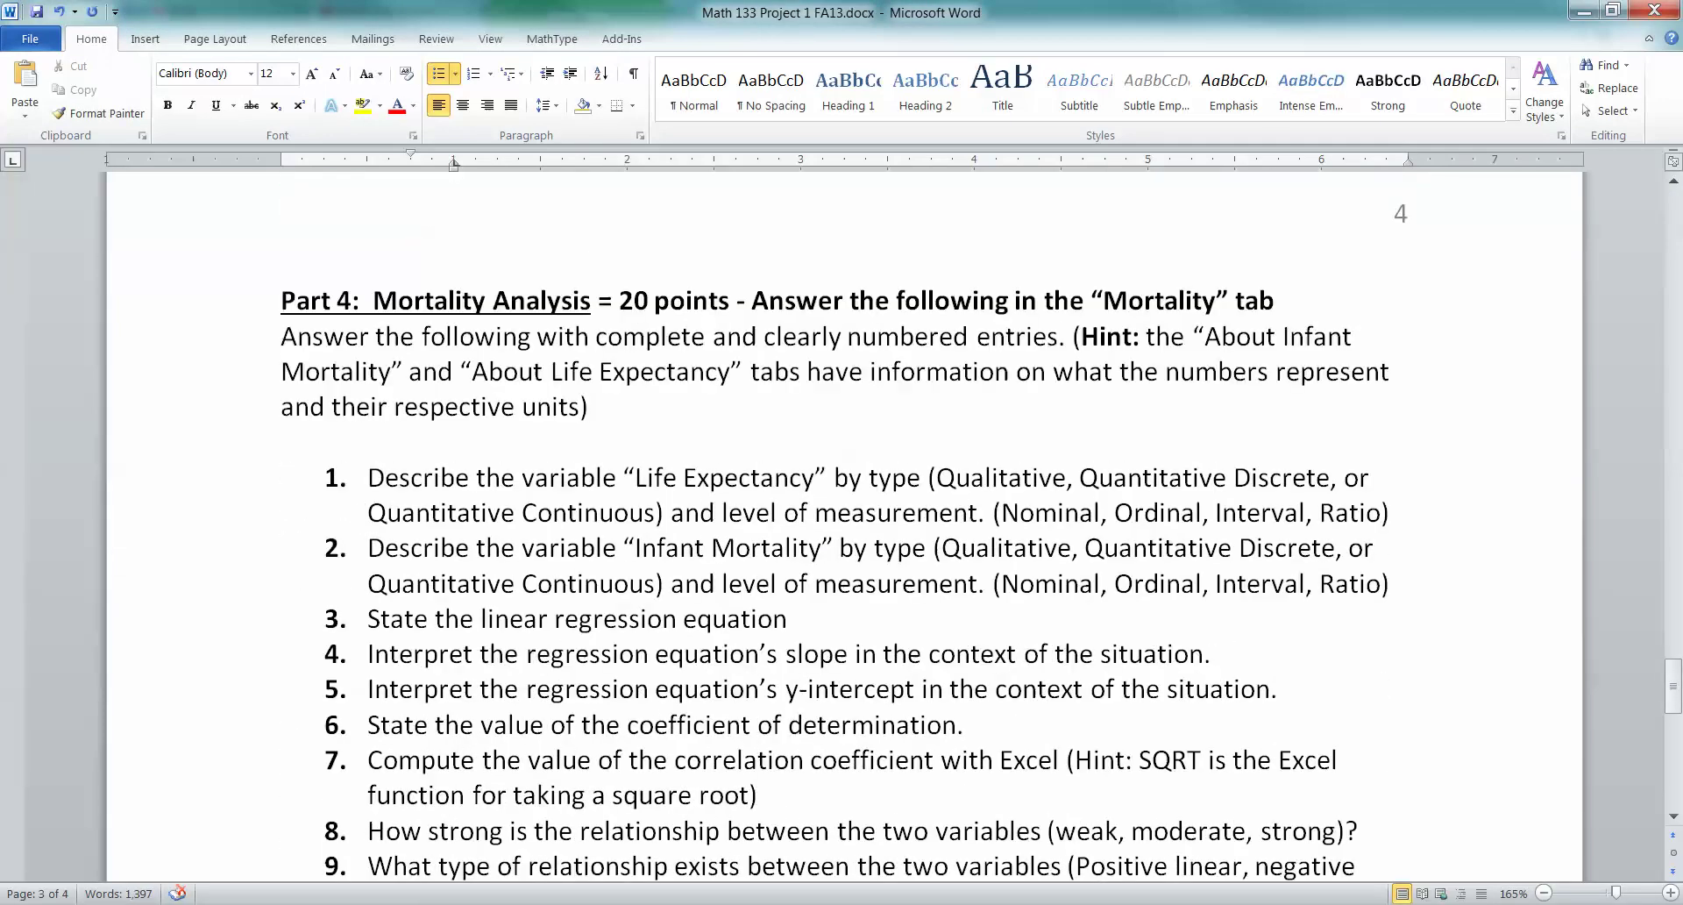
pyautogui.scroll(2, 842, 526)
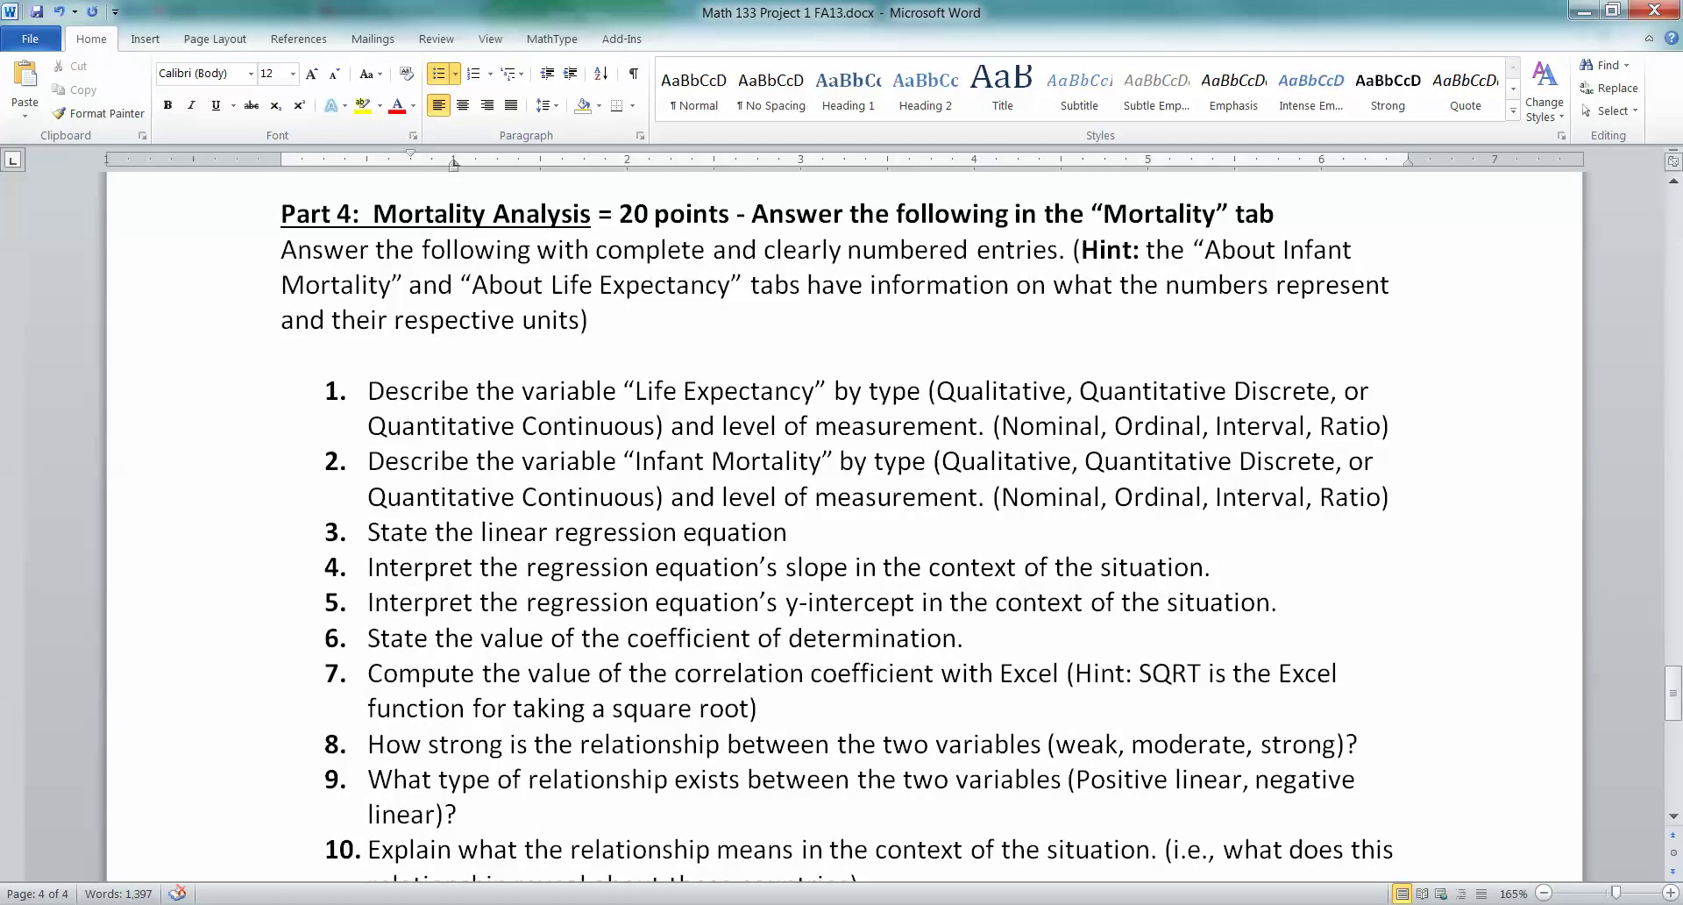
pyautogui.scroll(-4, 841, 526)
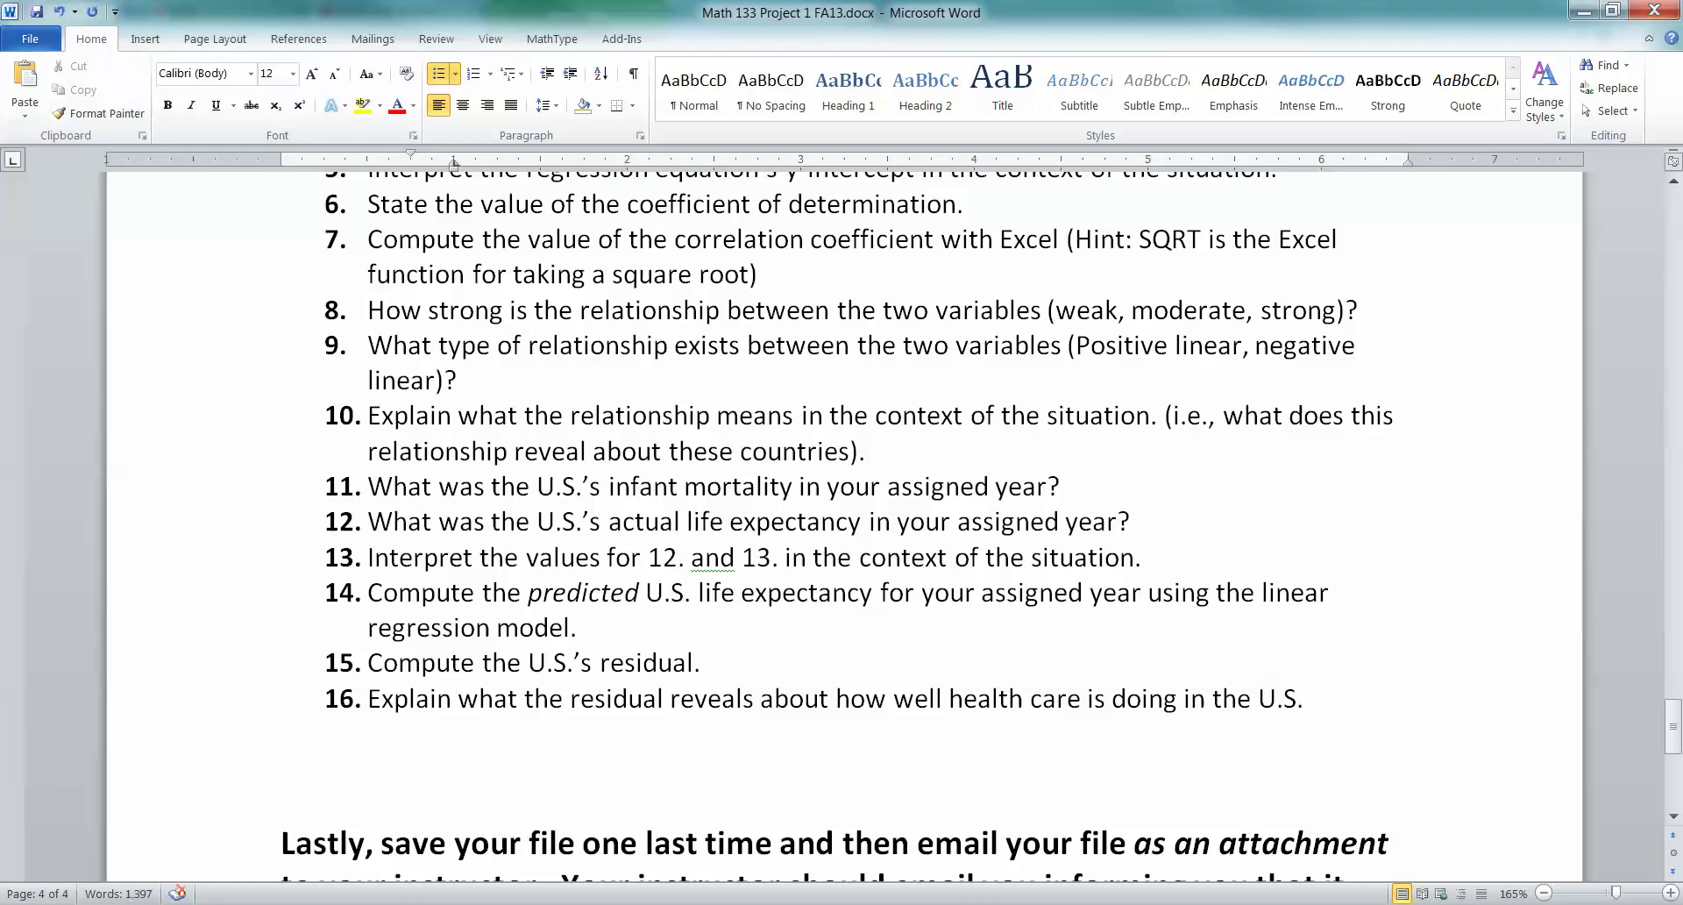
pyautogui.scroll(3, 841, 526)
pyautogui.scroll(1, 841, 526)
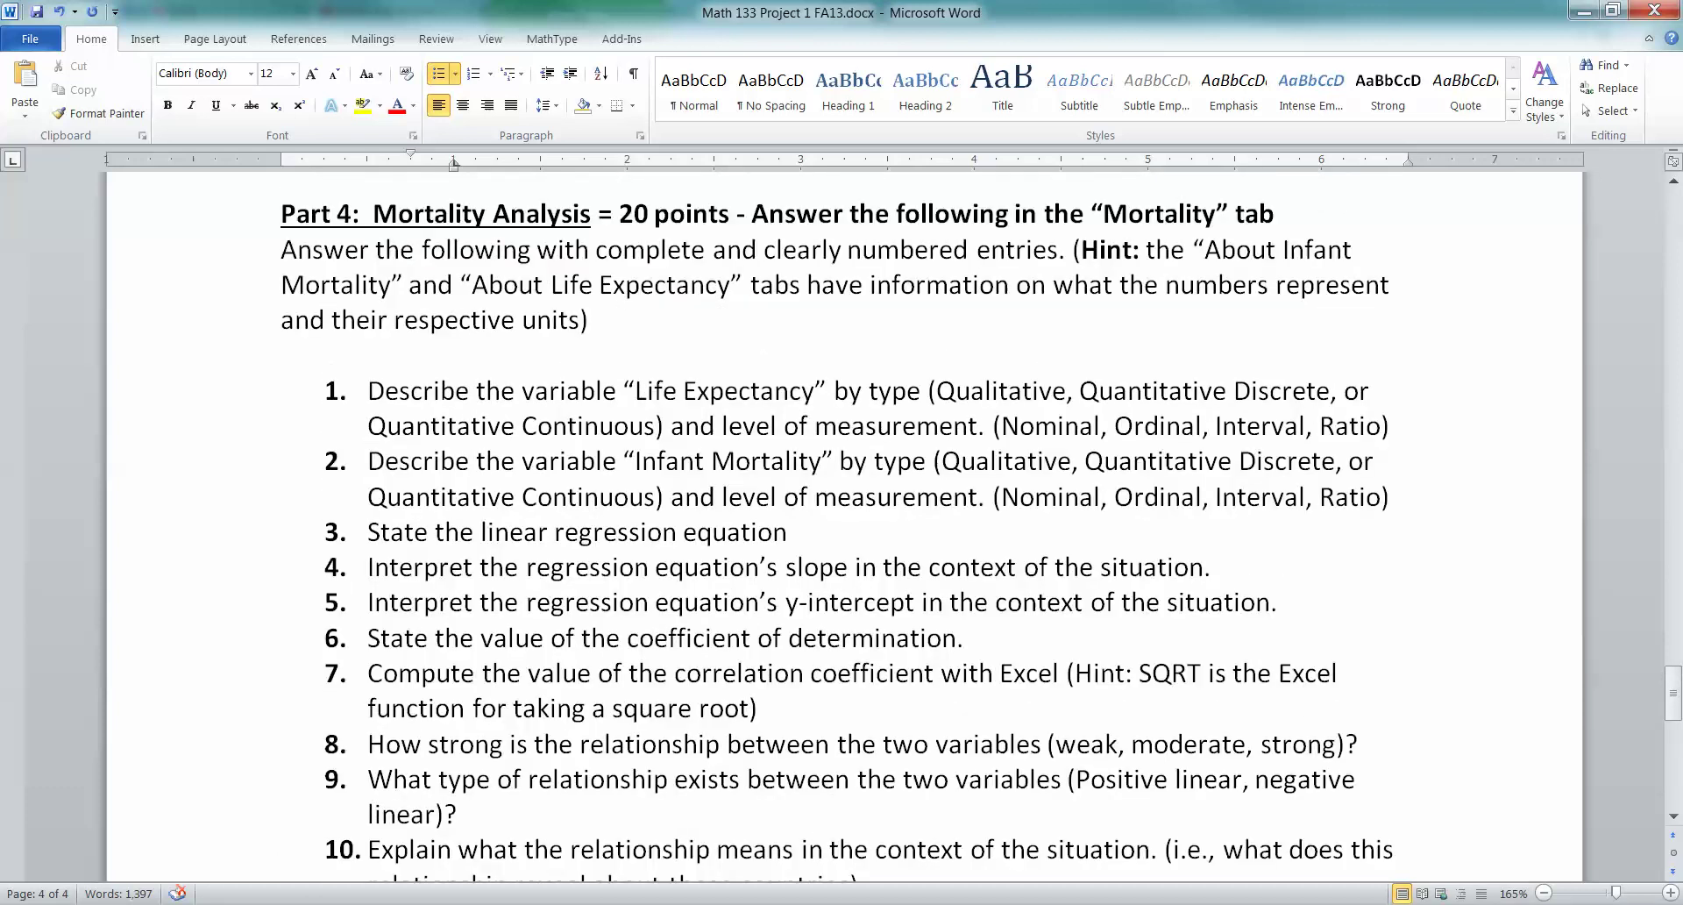
pyautogui.scroll(1, 841, 526)
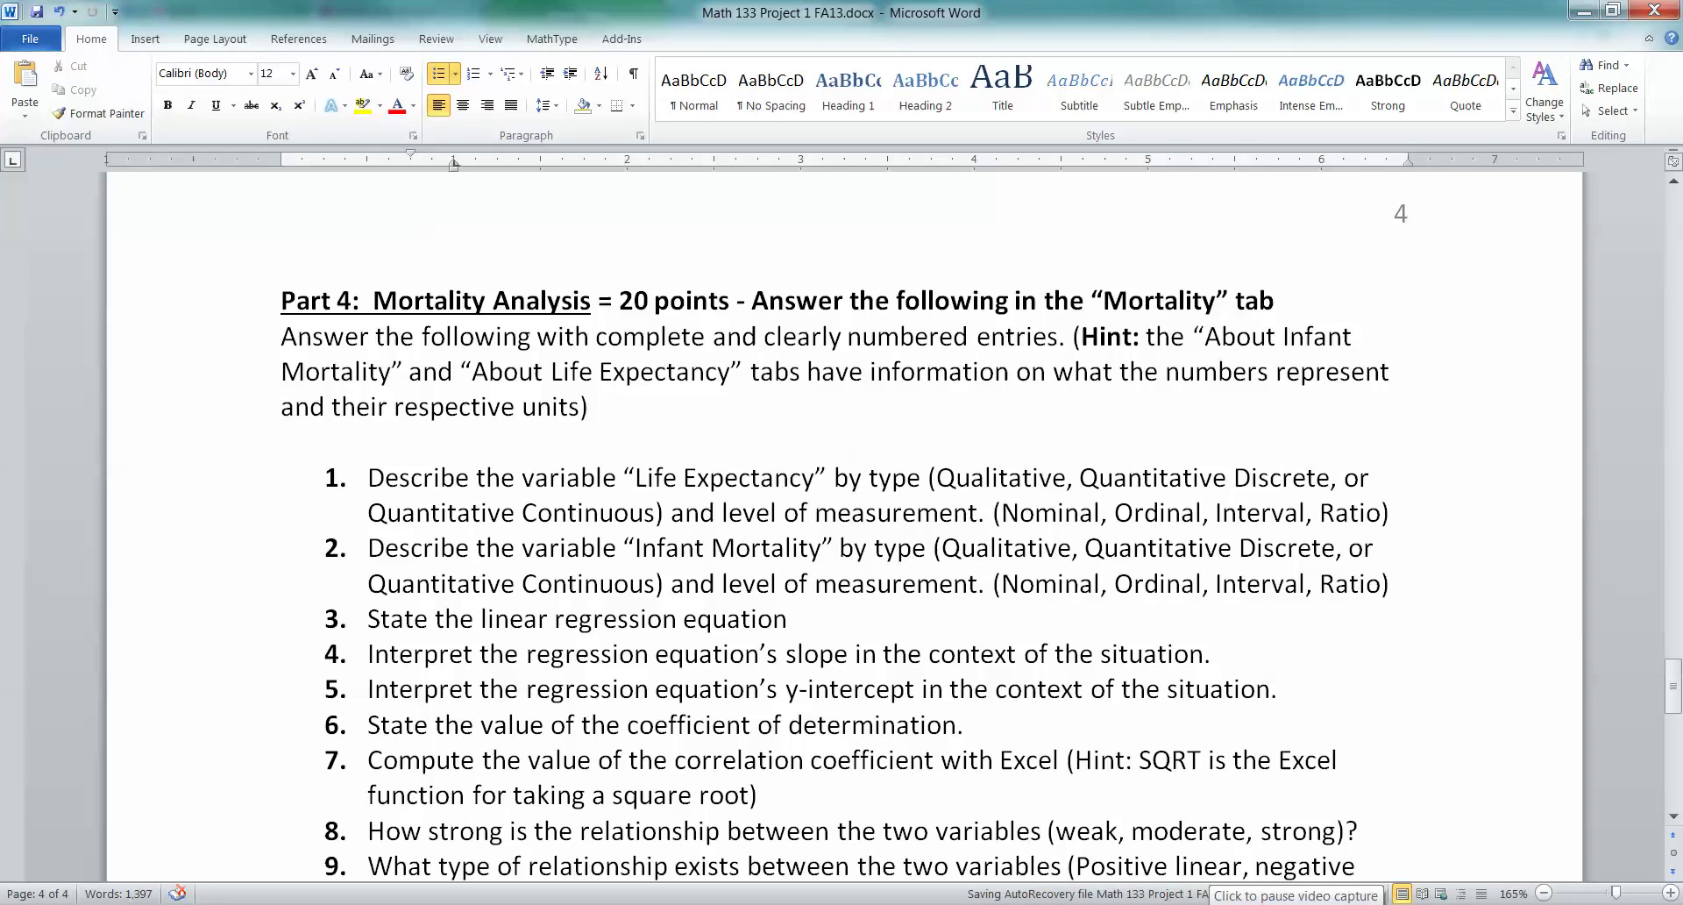
# Reread question 3 and the surrounding regression questions of Part 4
pyautogui.click(727, 618)
pyautogui.scroll(-2, 728, 618)
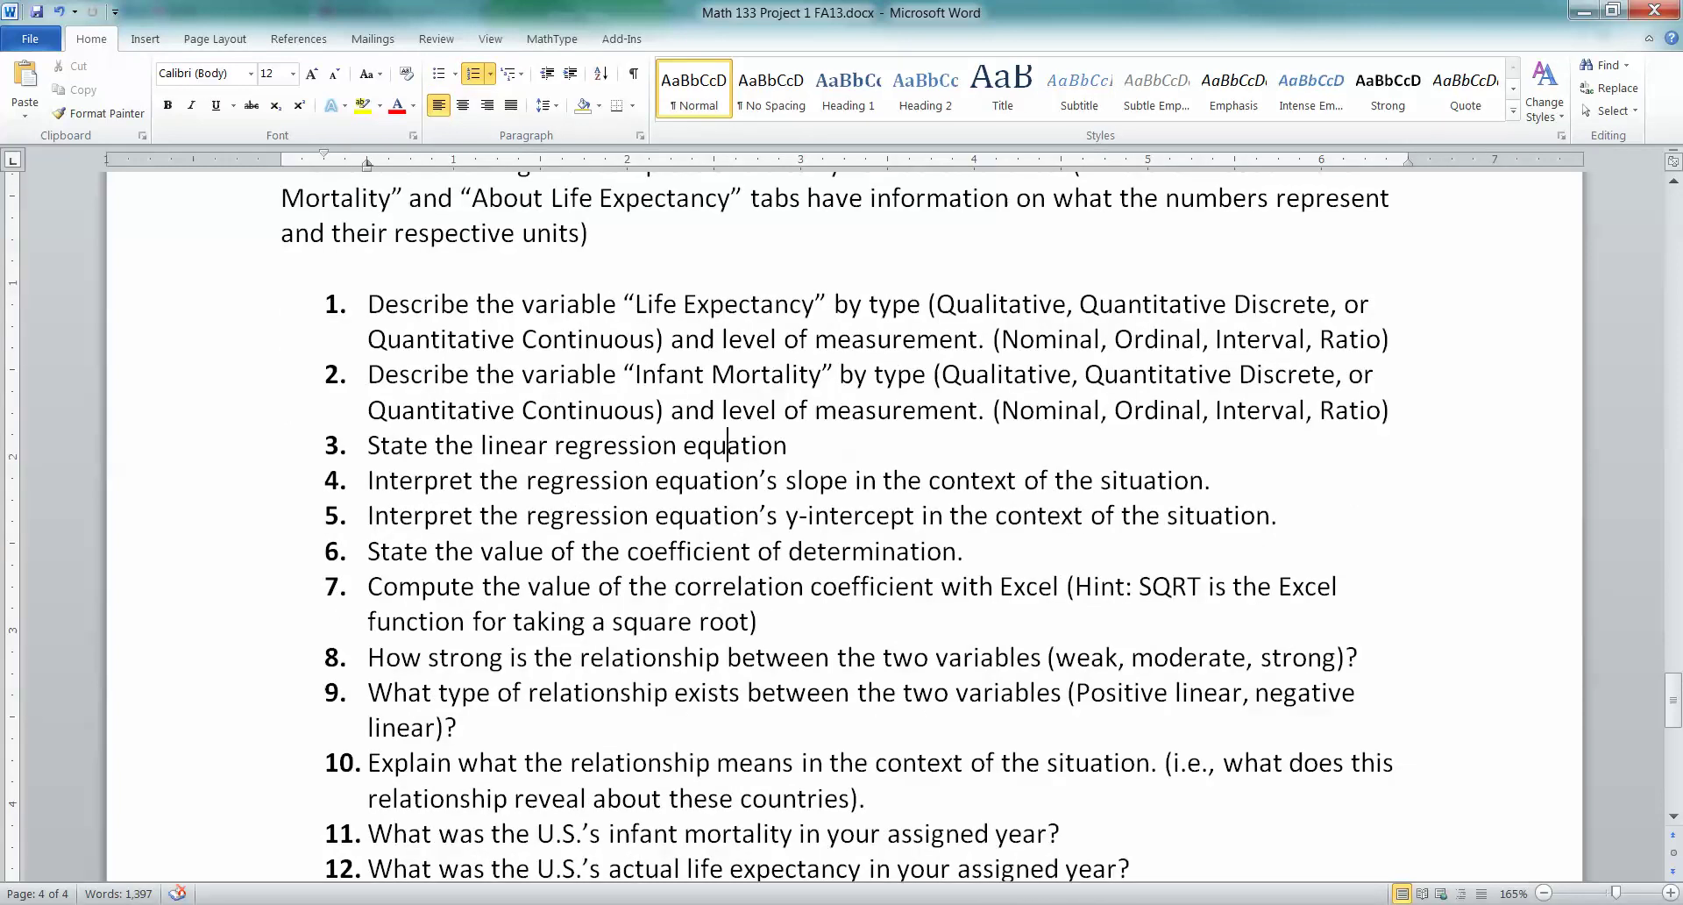
pyautogui.scroll(2, 727, 531)
pyautogui.scroll(-4, 728, 531)
pyautogui.scroll(-4, 727, 531)
pyautogui.scroll(8, 728, 531)
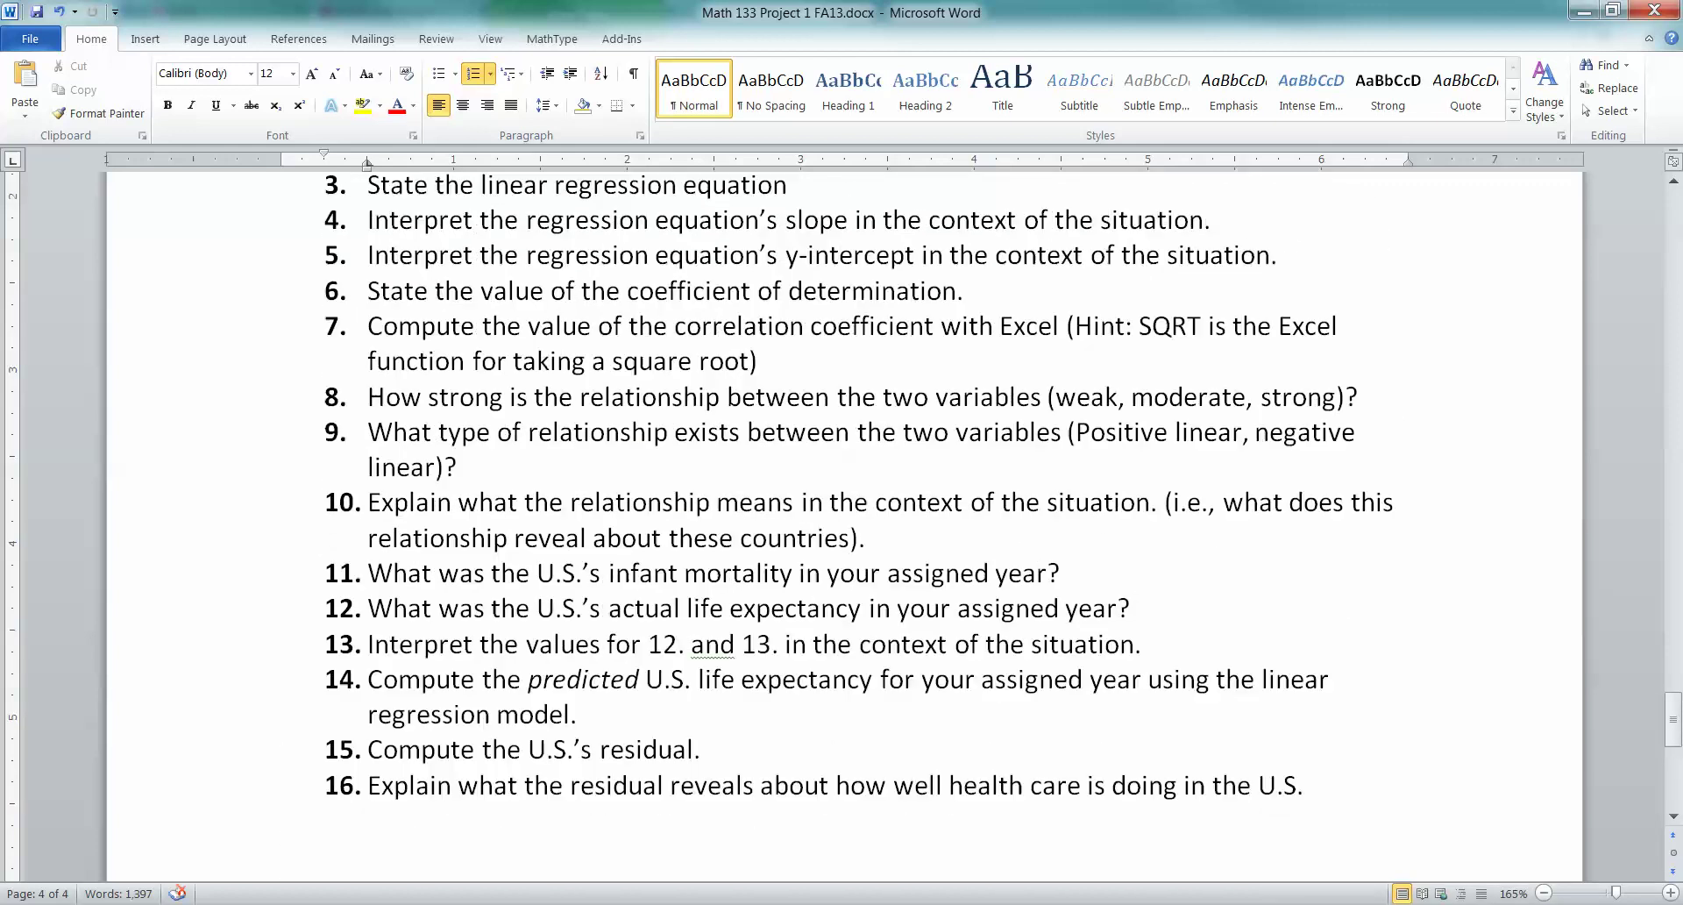
pyautogui.scroll(2, 728, 531)
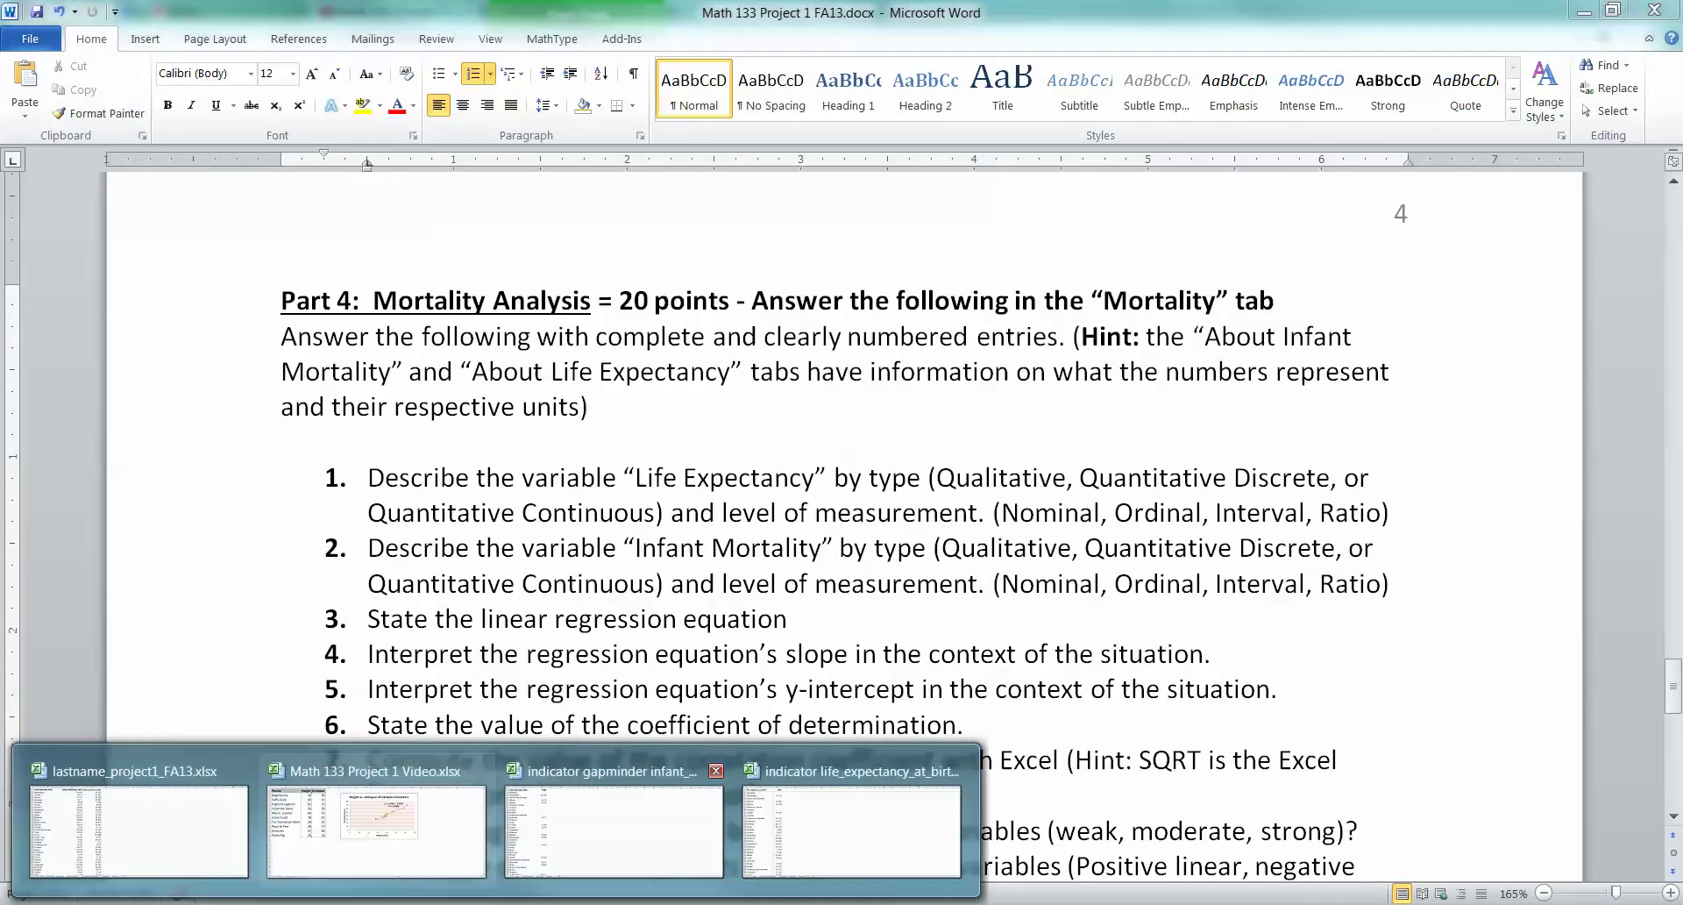
# Enter 'Part 3 - Mortality Analysis' in H9, bold, with text wrapping turned off
pyautogui.click(131, 820)
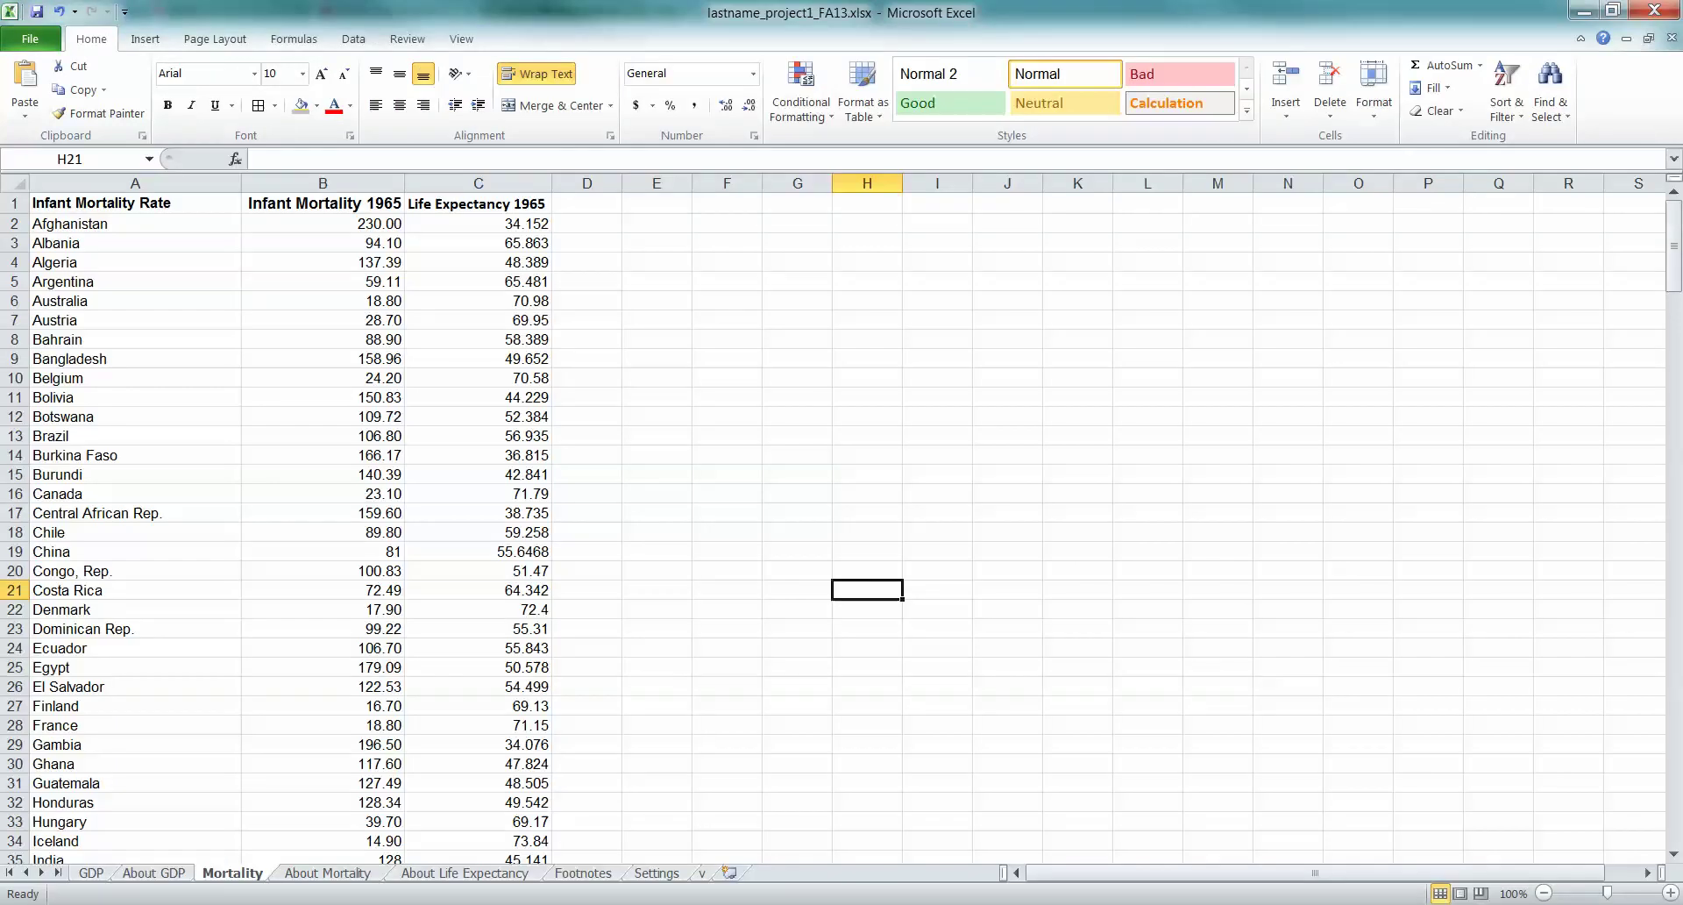
pyautogui.click(867, 358)
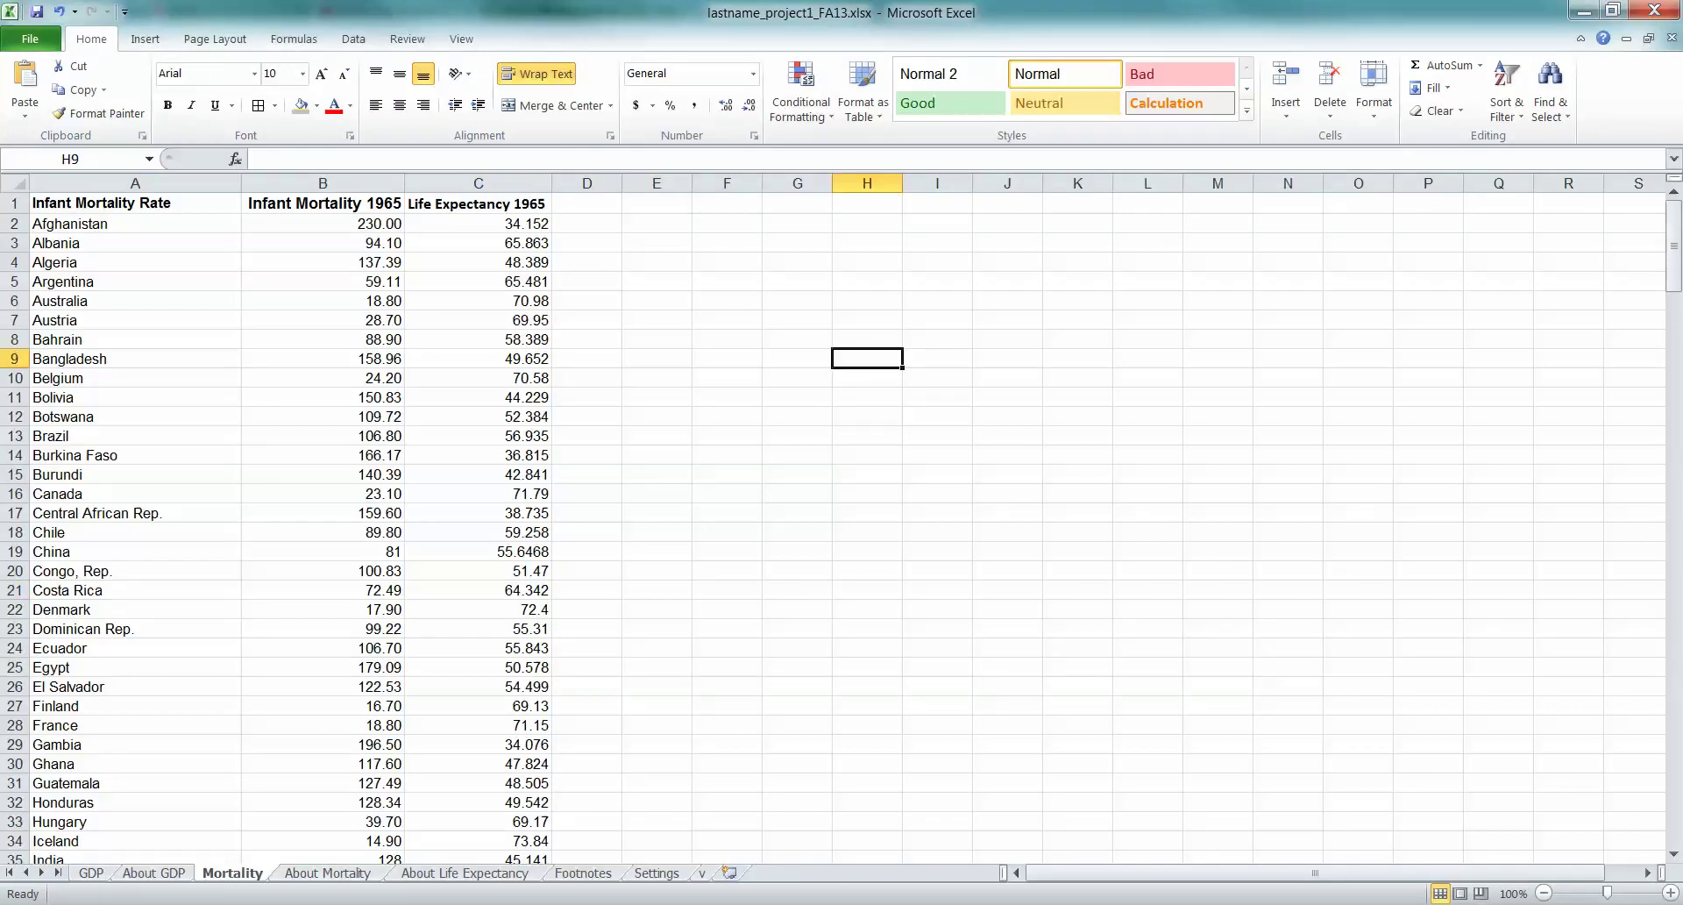
pyautogui.write('Part 3 - ')
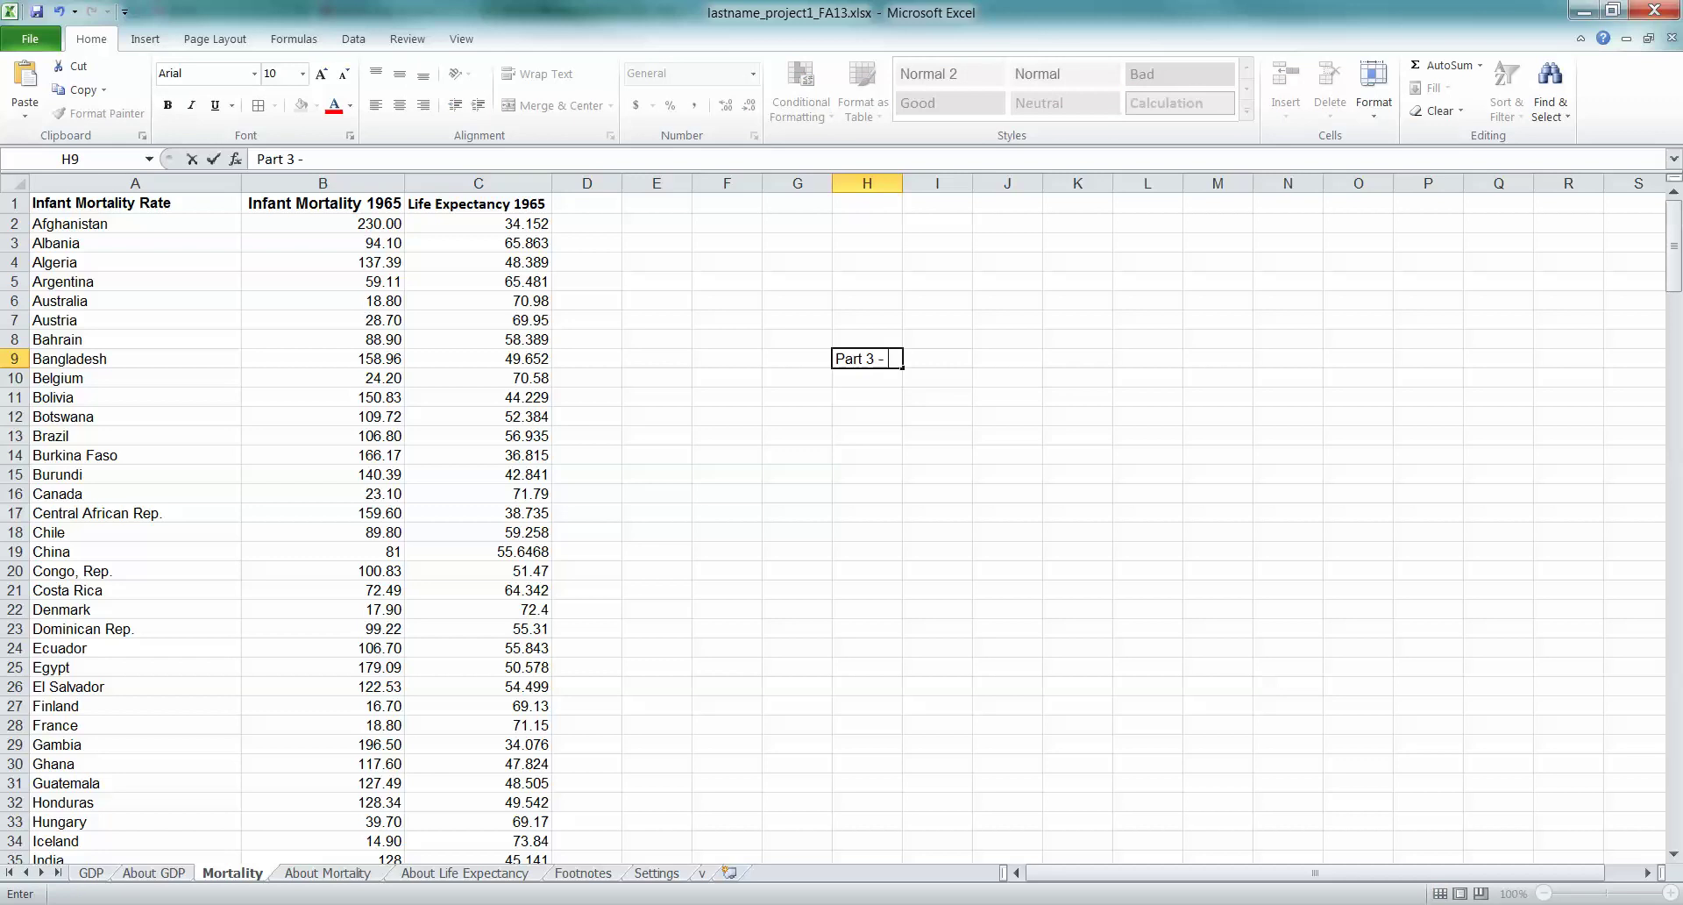
pyautogui.write('Mortality An')
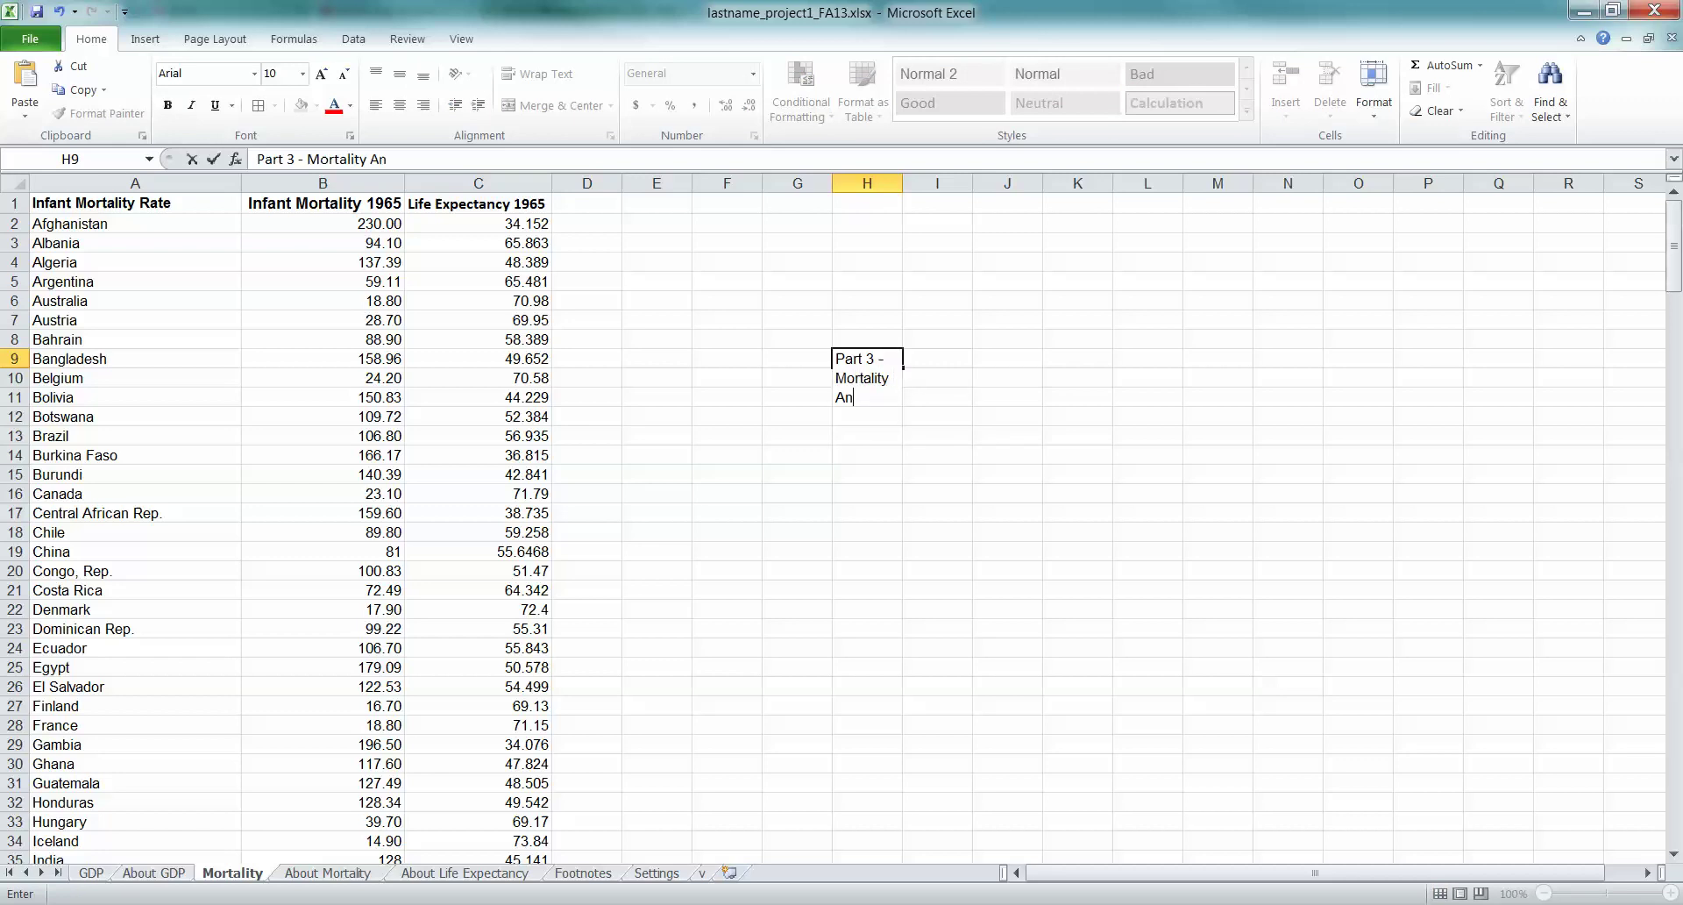
pyautogui.write('alysis')
pyautogui.press('Return')
pyautogui.click(867, 377)
pyautogui.hotkey('ctrl', 'b')
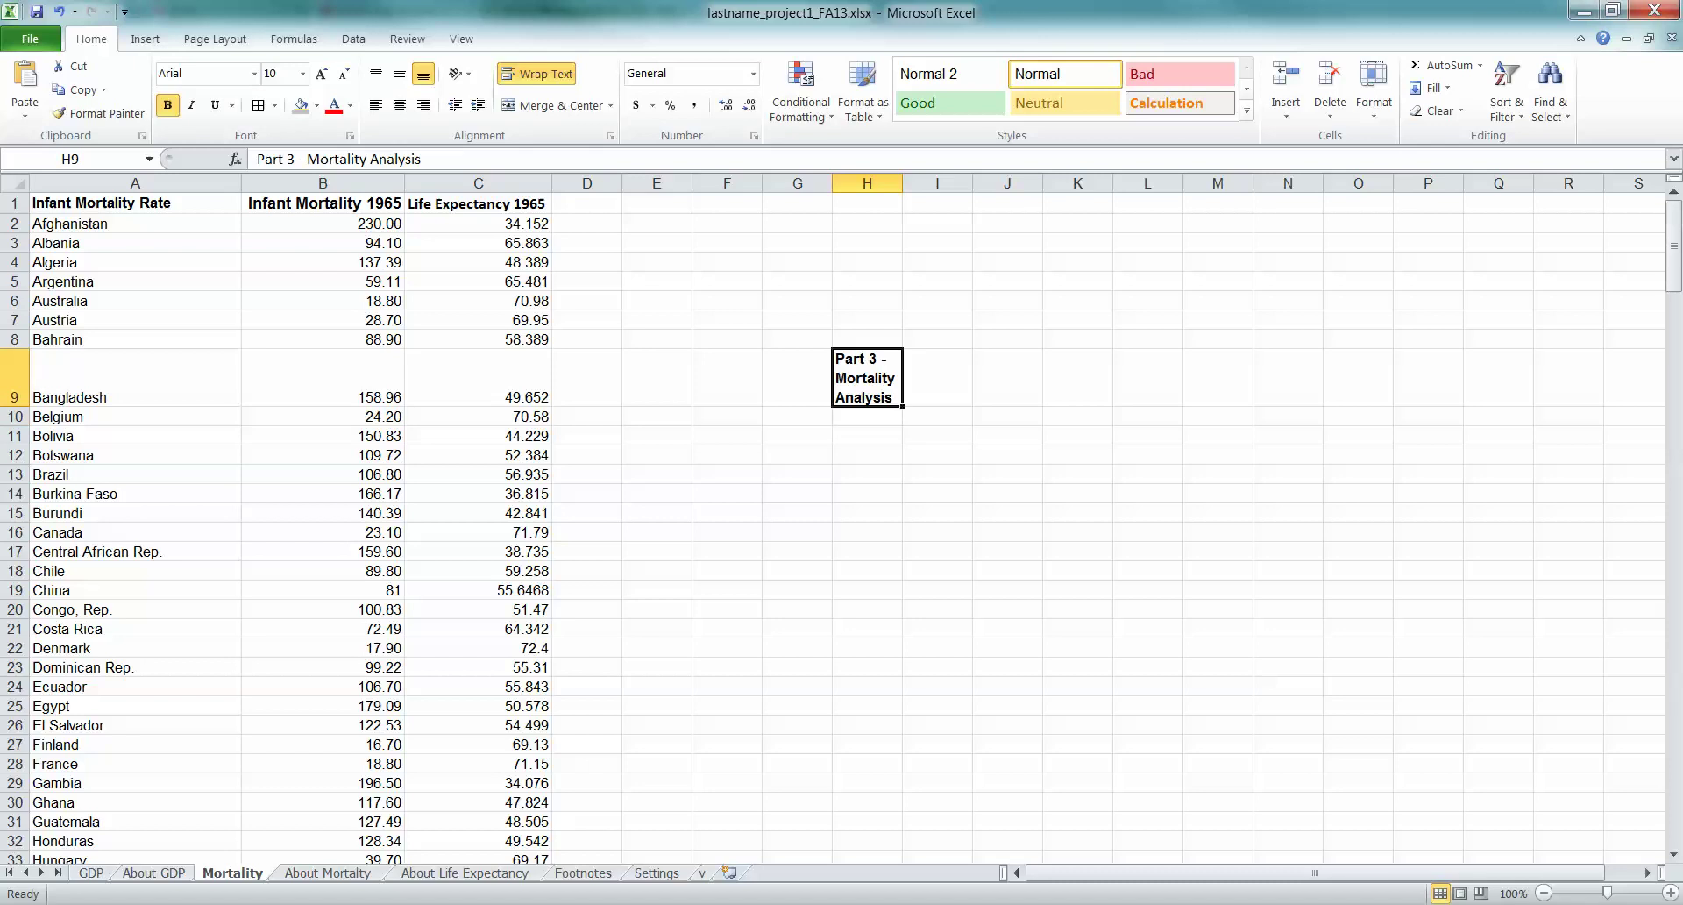
pyautogui.click(867, 416)
pyautogui.click(867, 377)
pyautogui.click(536, 74)
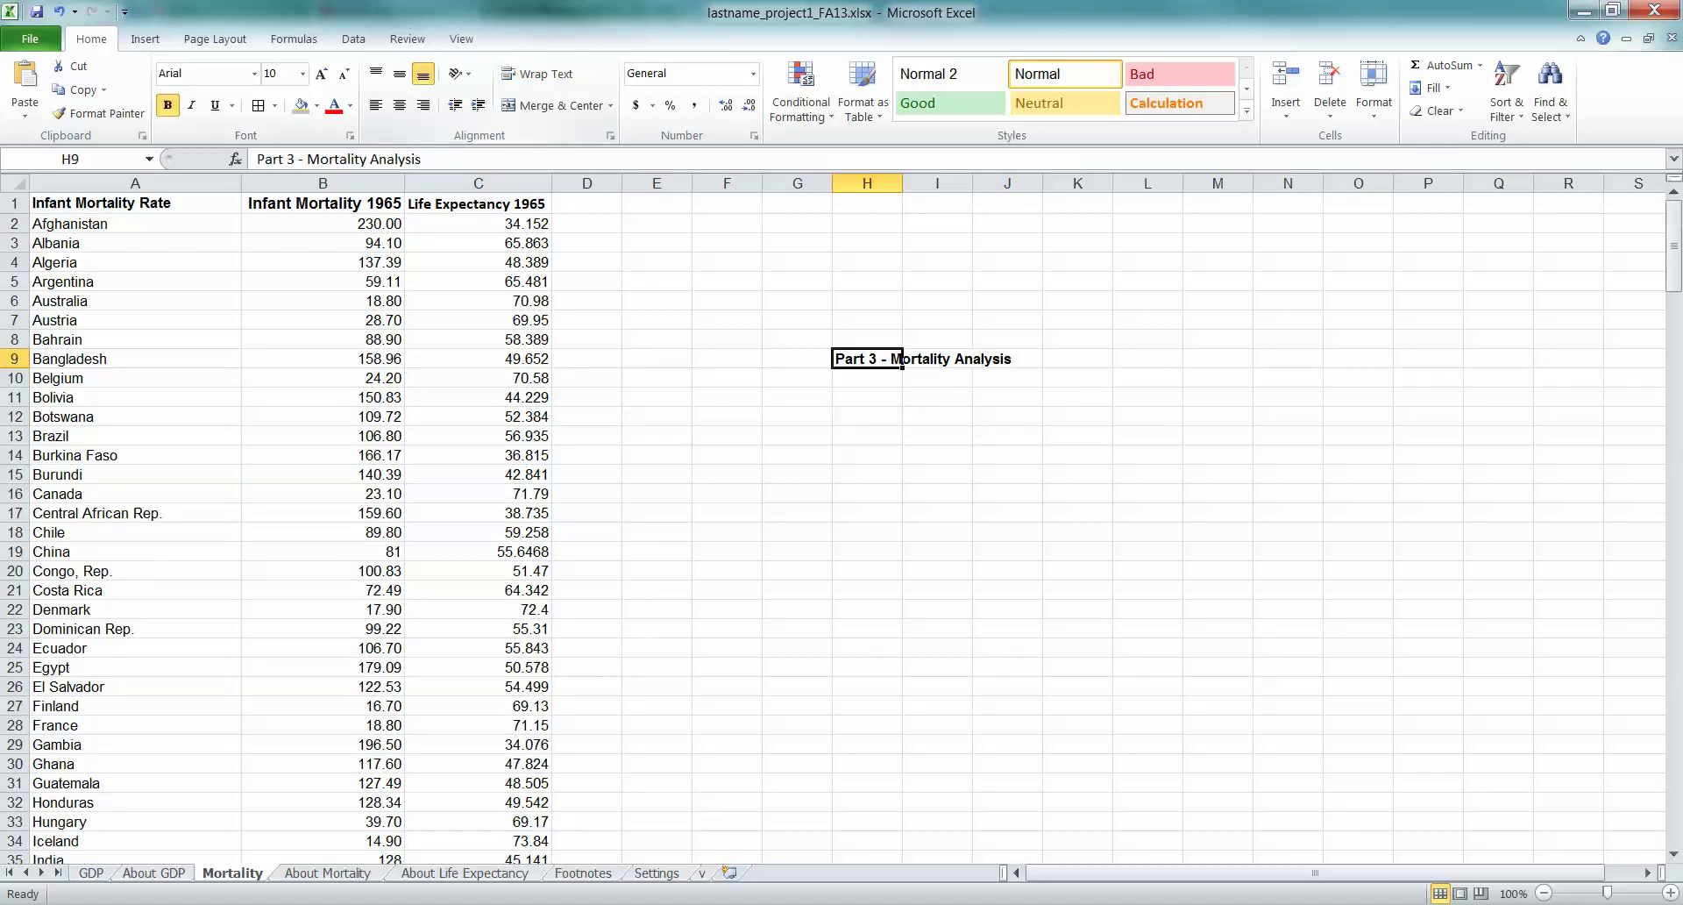
# Keep the H9 title spilling across one line after toggling Wrap Text
pyautogui.click(536, 74)
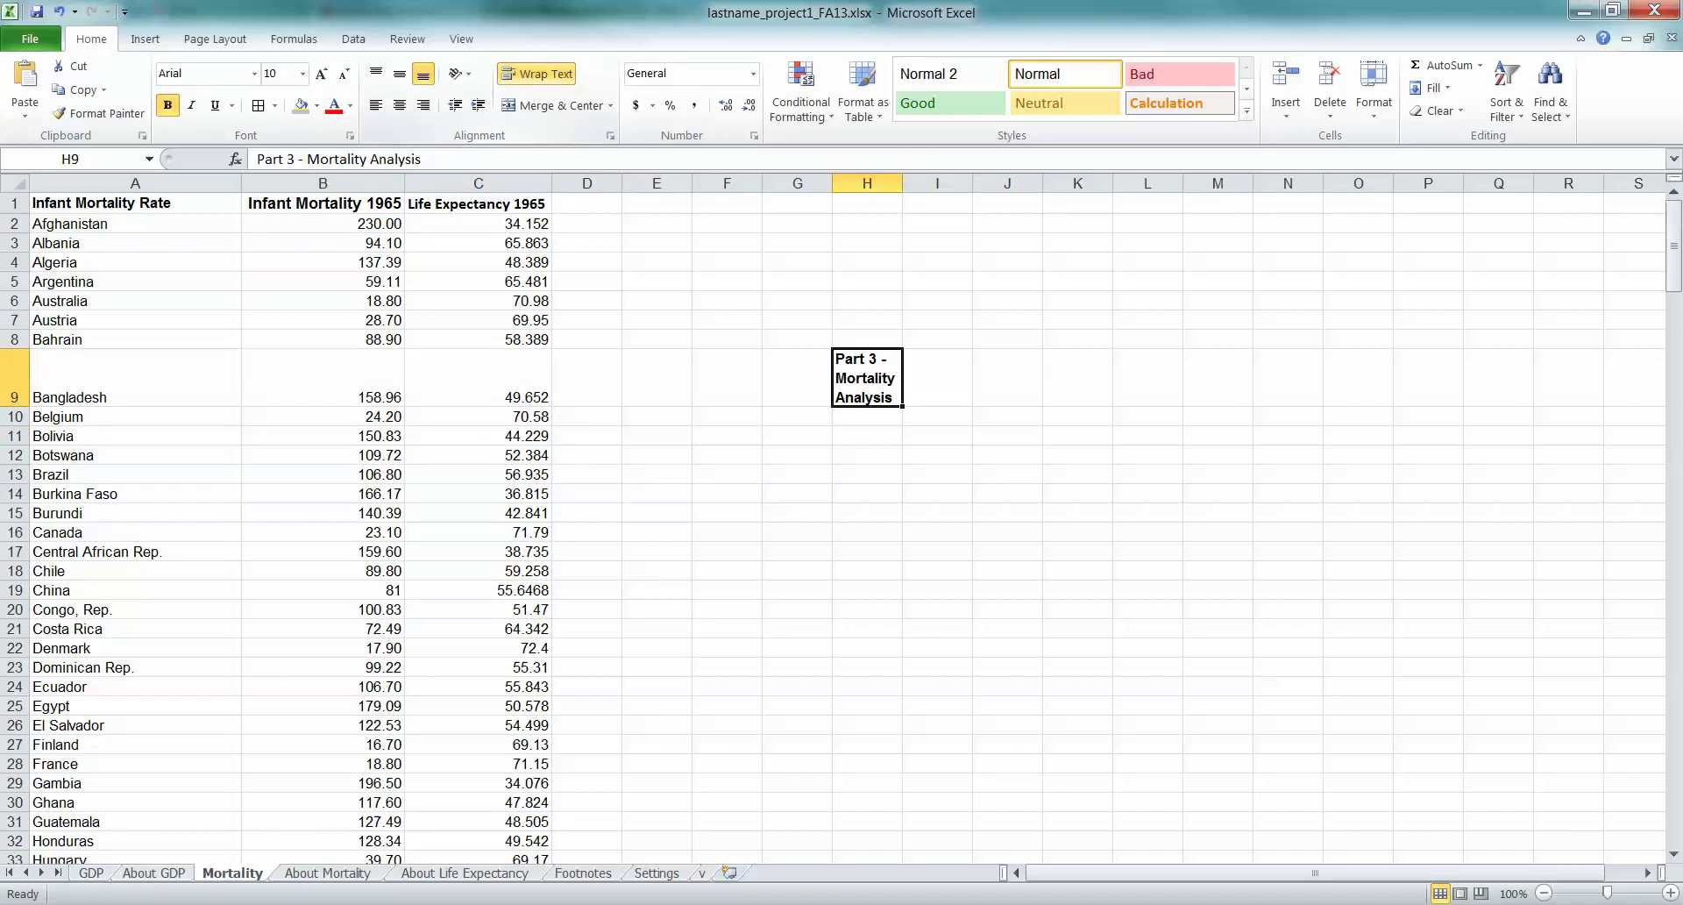
pyautogui.click(536, 74)
pyautogui.moveTo(867, 359); pyautogui.dragTo(1149, 359)
pyautogui.click(867, 359)
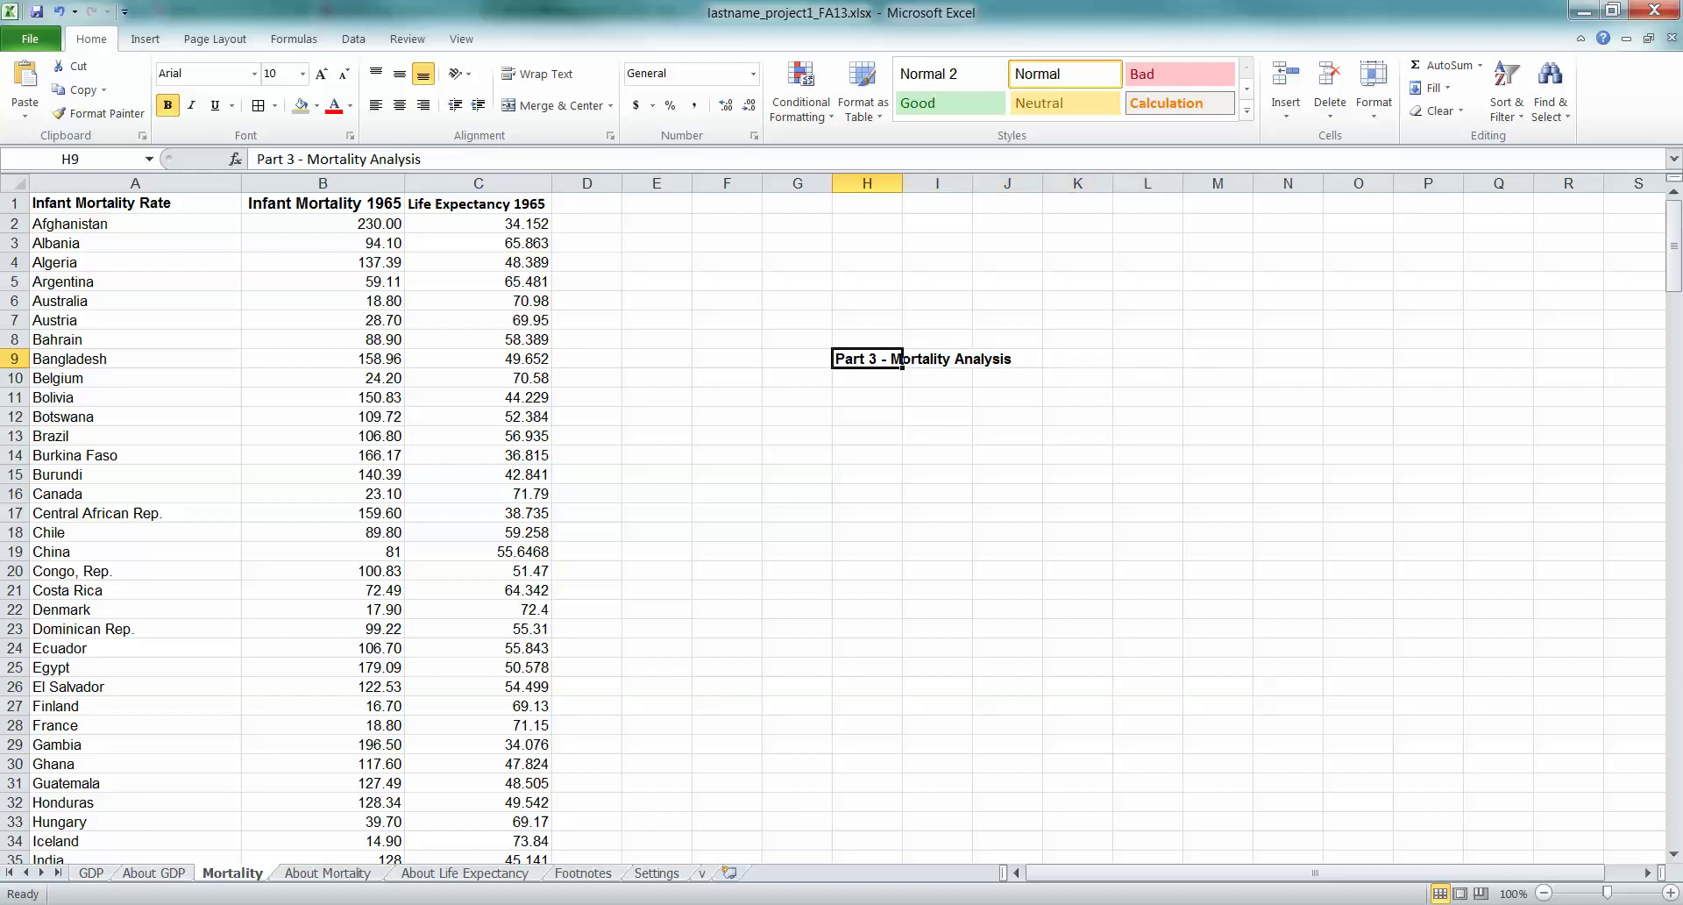
# Number cells H11 through H15 from 1 to 5
pyautogui.click(867, 397)
pyautogui.write('1.')
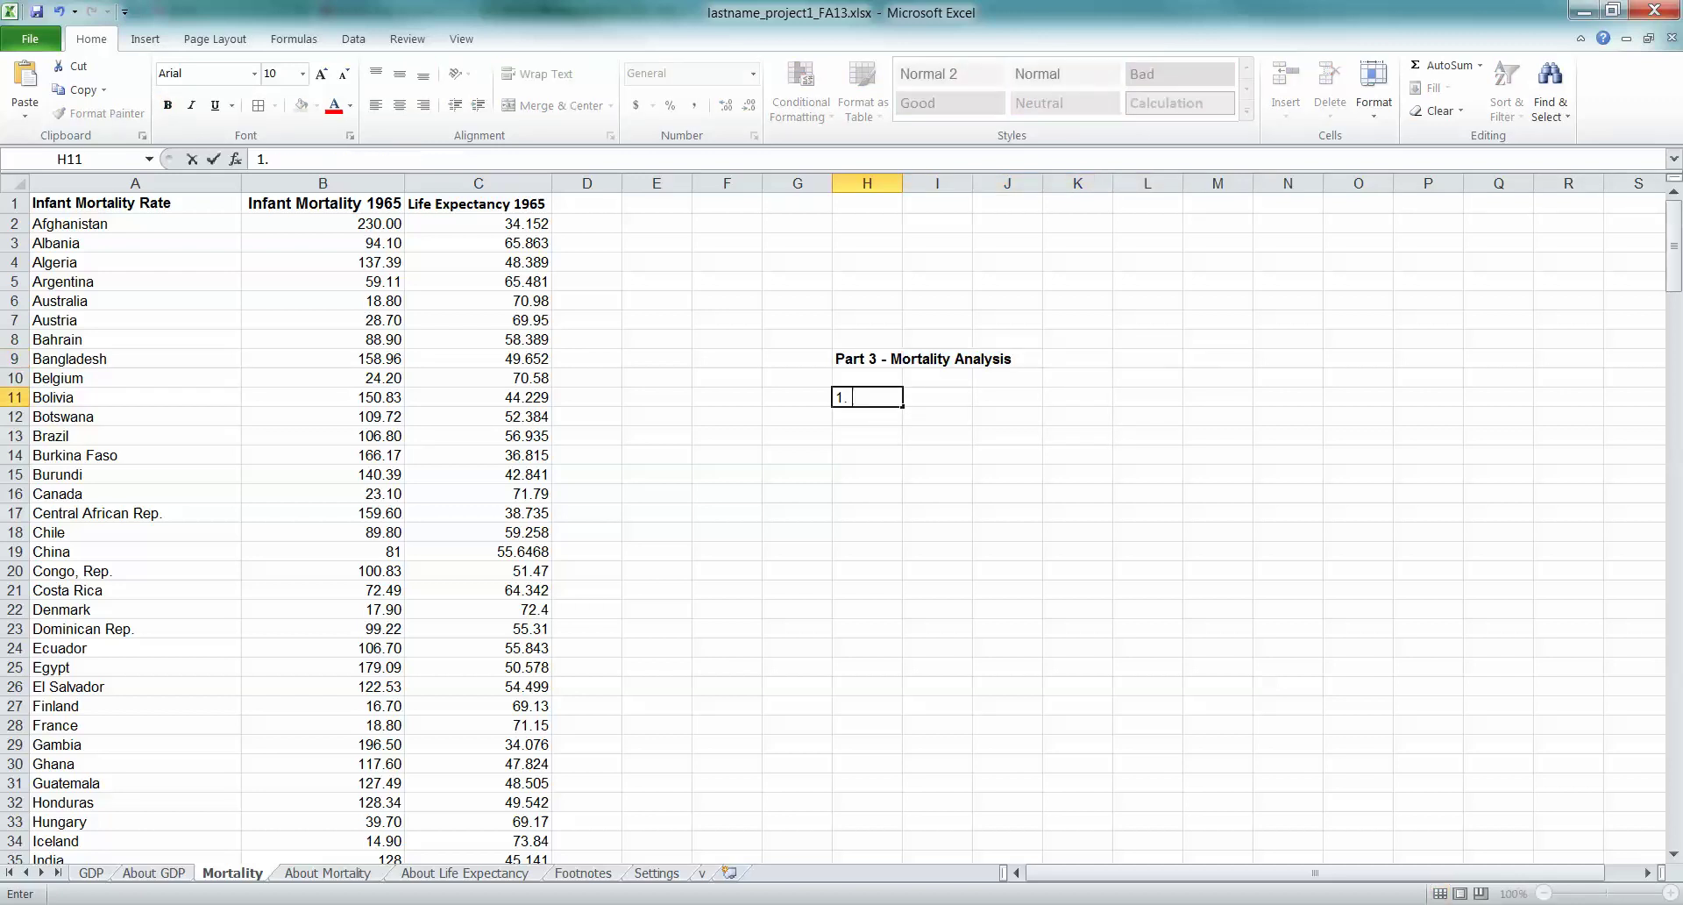
pyautogui.press('Return')
pyautogui.write('2')
pyautogui.press('Return')
pyautogui.write('3')
pyautogui.press('Return')
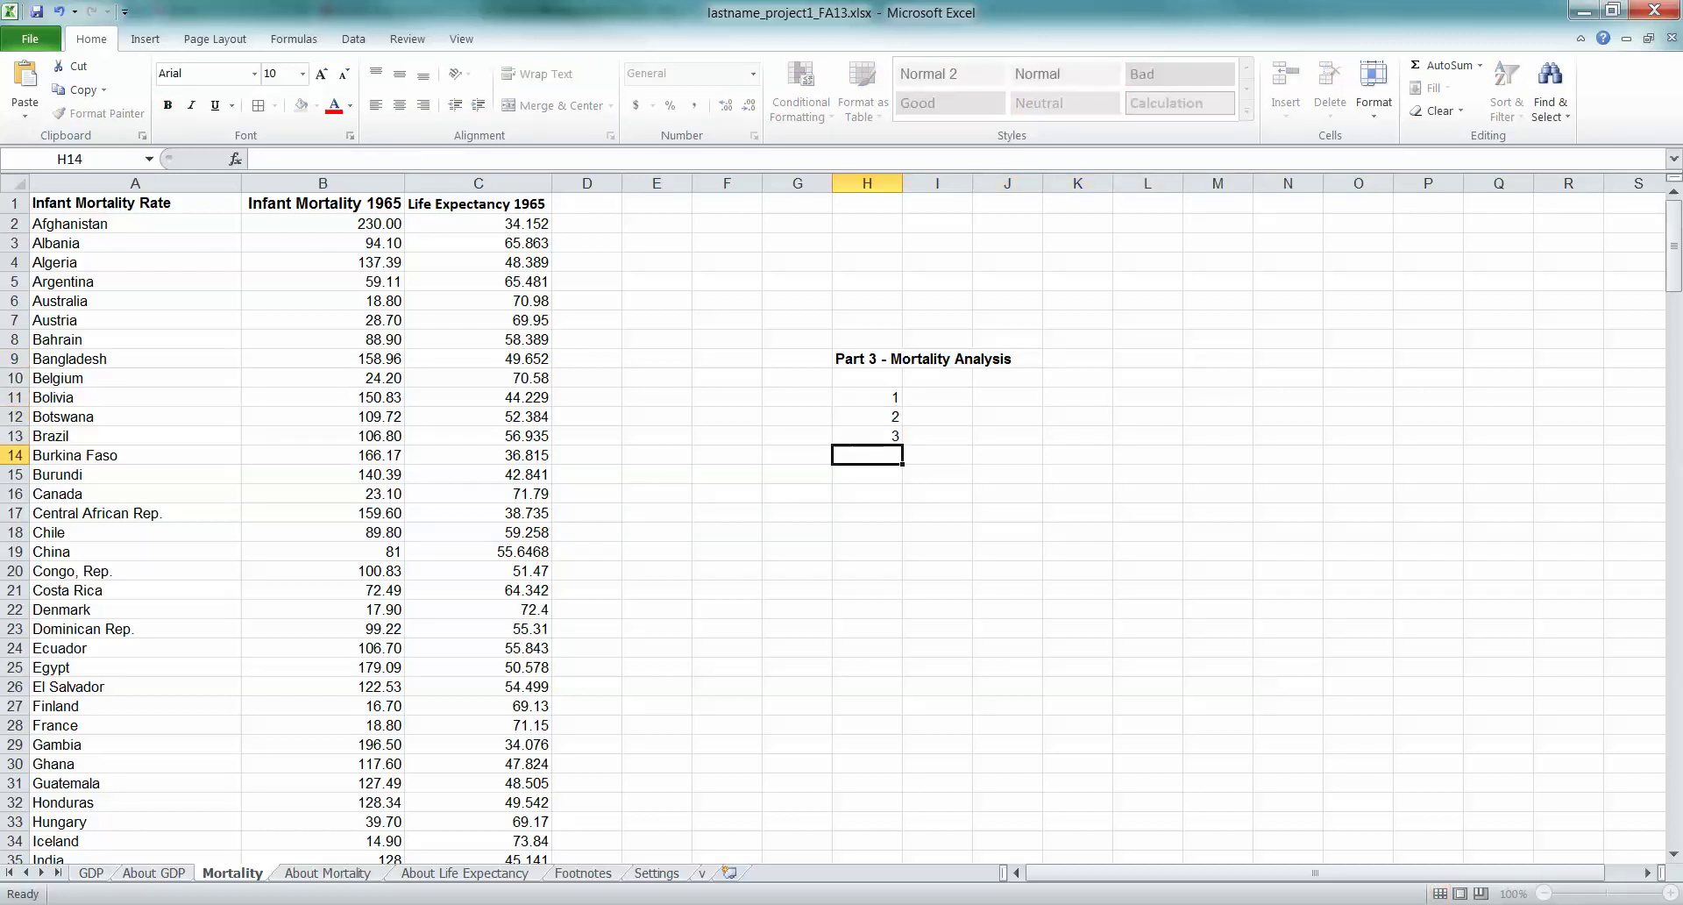
pyautogui.write('4')
pyautogui.press('Return')
pyautogui.write('5')
# Put the placeholder answer 'blah' in I11 beside question 1
pyautogui.click(937, 397)
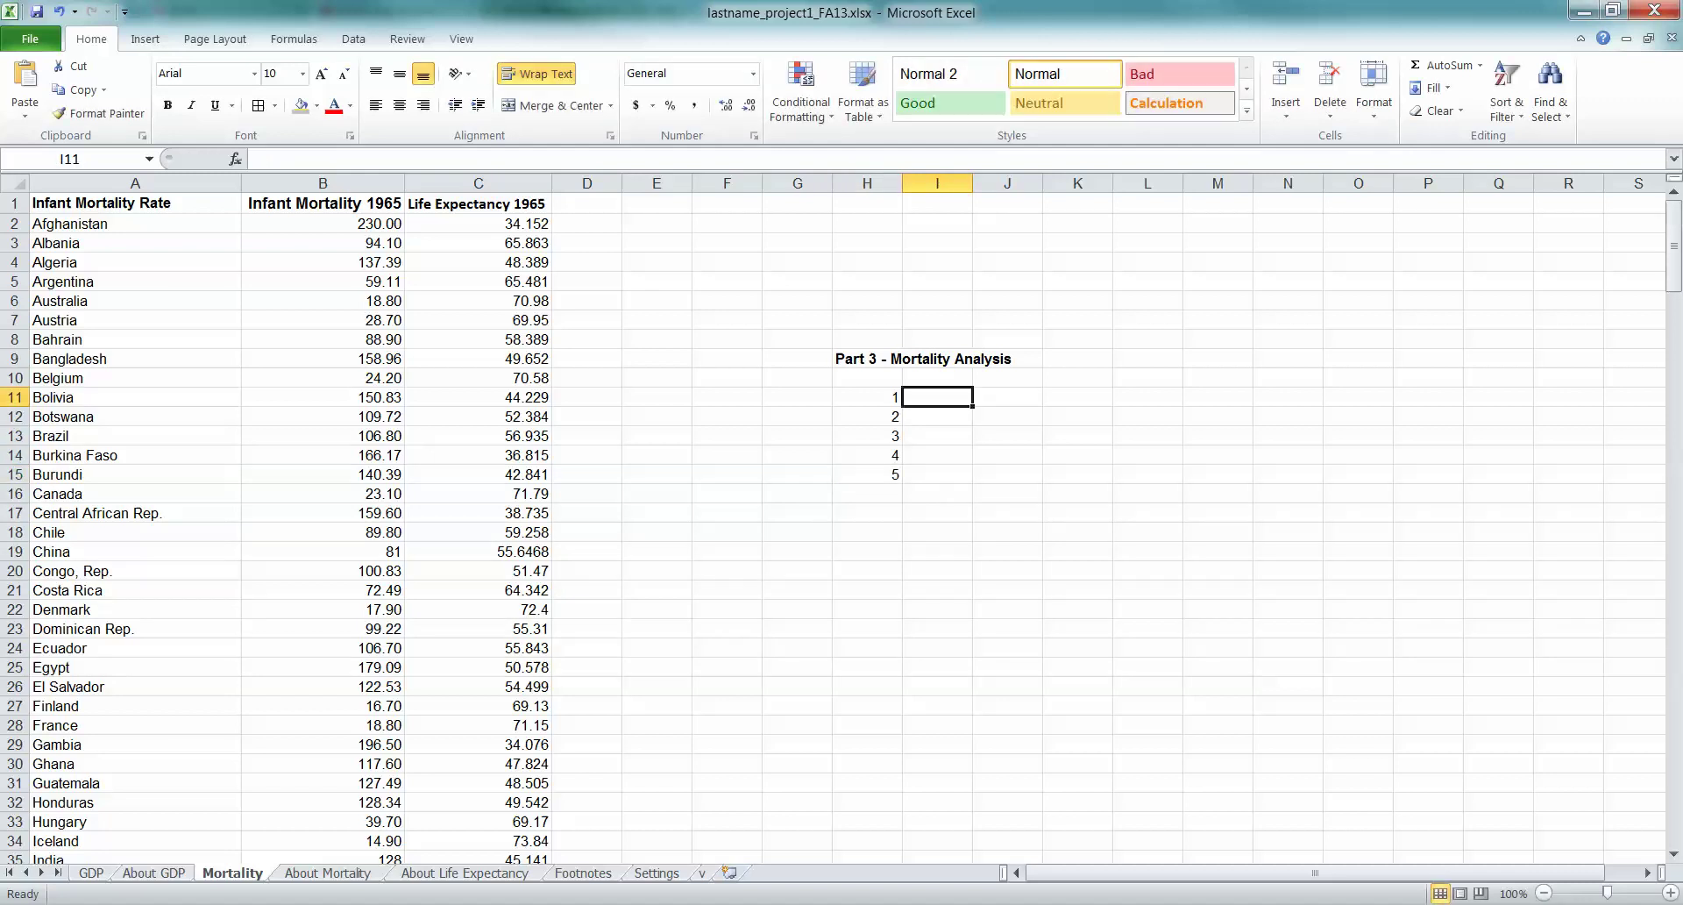
pyautogui.write('blah')
pyautogui.press('Return')
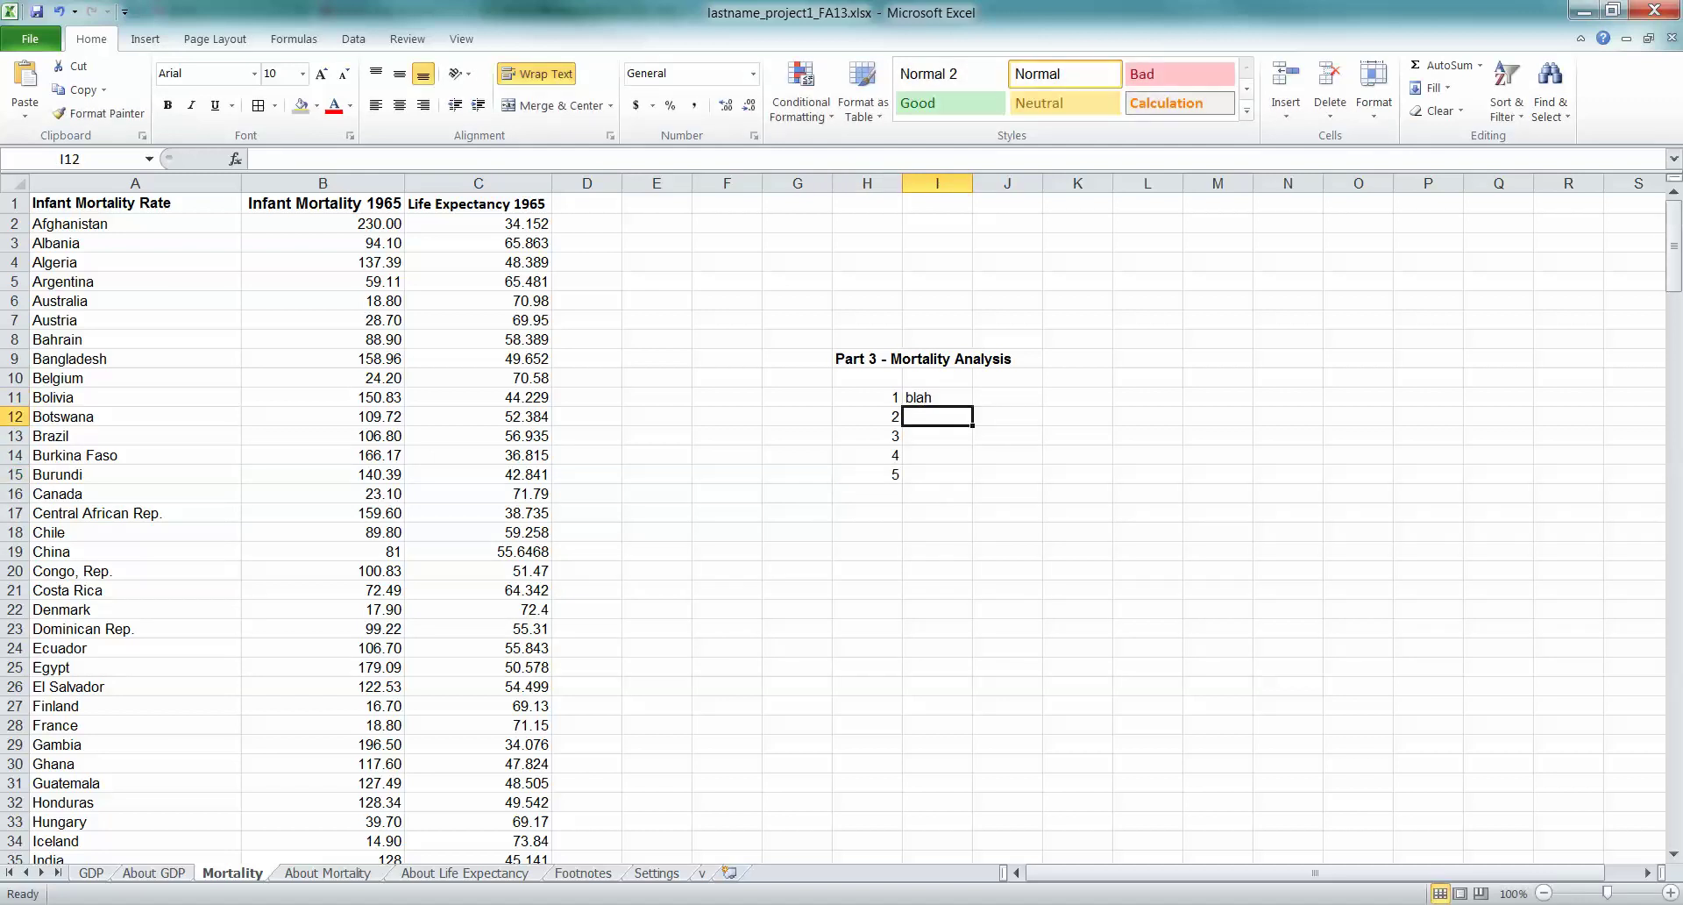
pyautogui.press('Down')
pyautogui.press('Down')
pyautogui.press('Down')
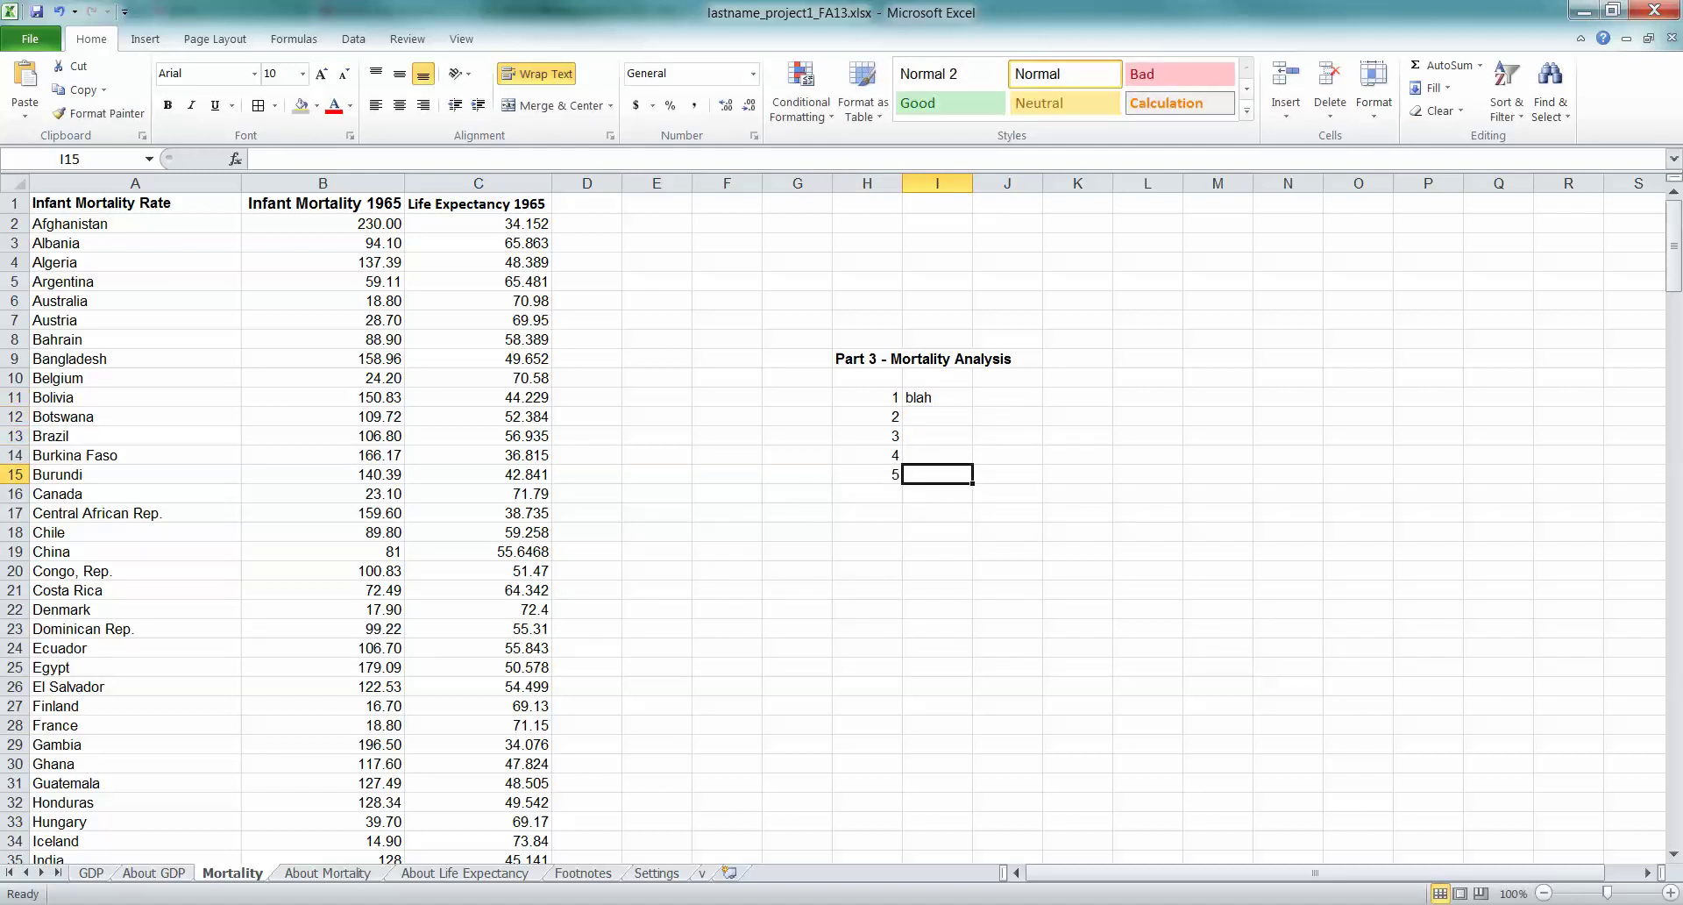
# Draw a text box over K9:Q35 headed 'Part 3 - Mortality Analysis'
pyautogui.click(145, 38)
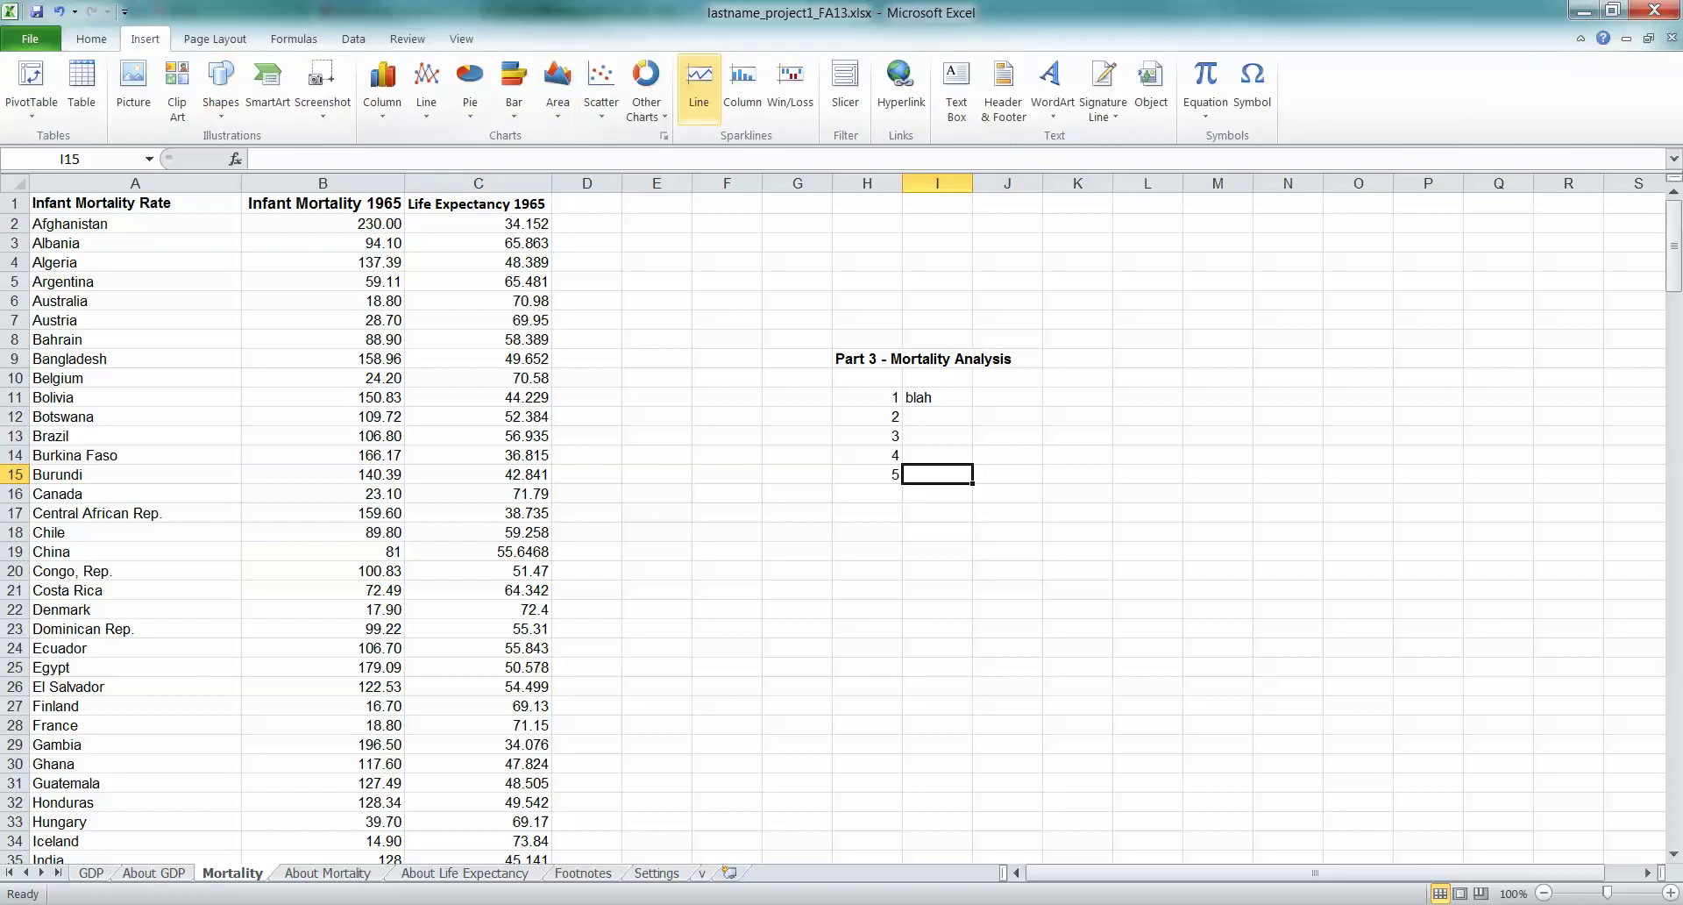
pyautogui.click(957, 88)
pyautogui.moveTo(1067, 356); pyautogui.dragTo(1613, 801)
pyautogui.write('P')
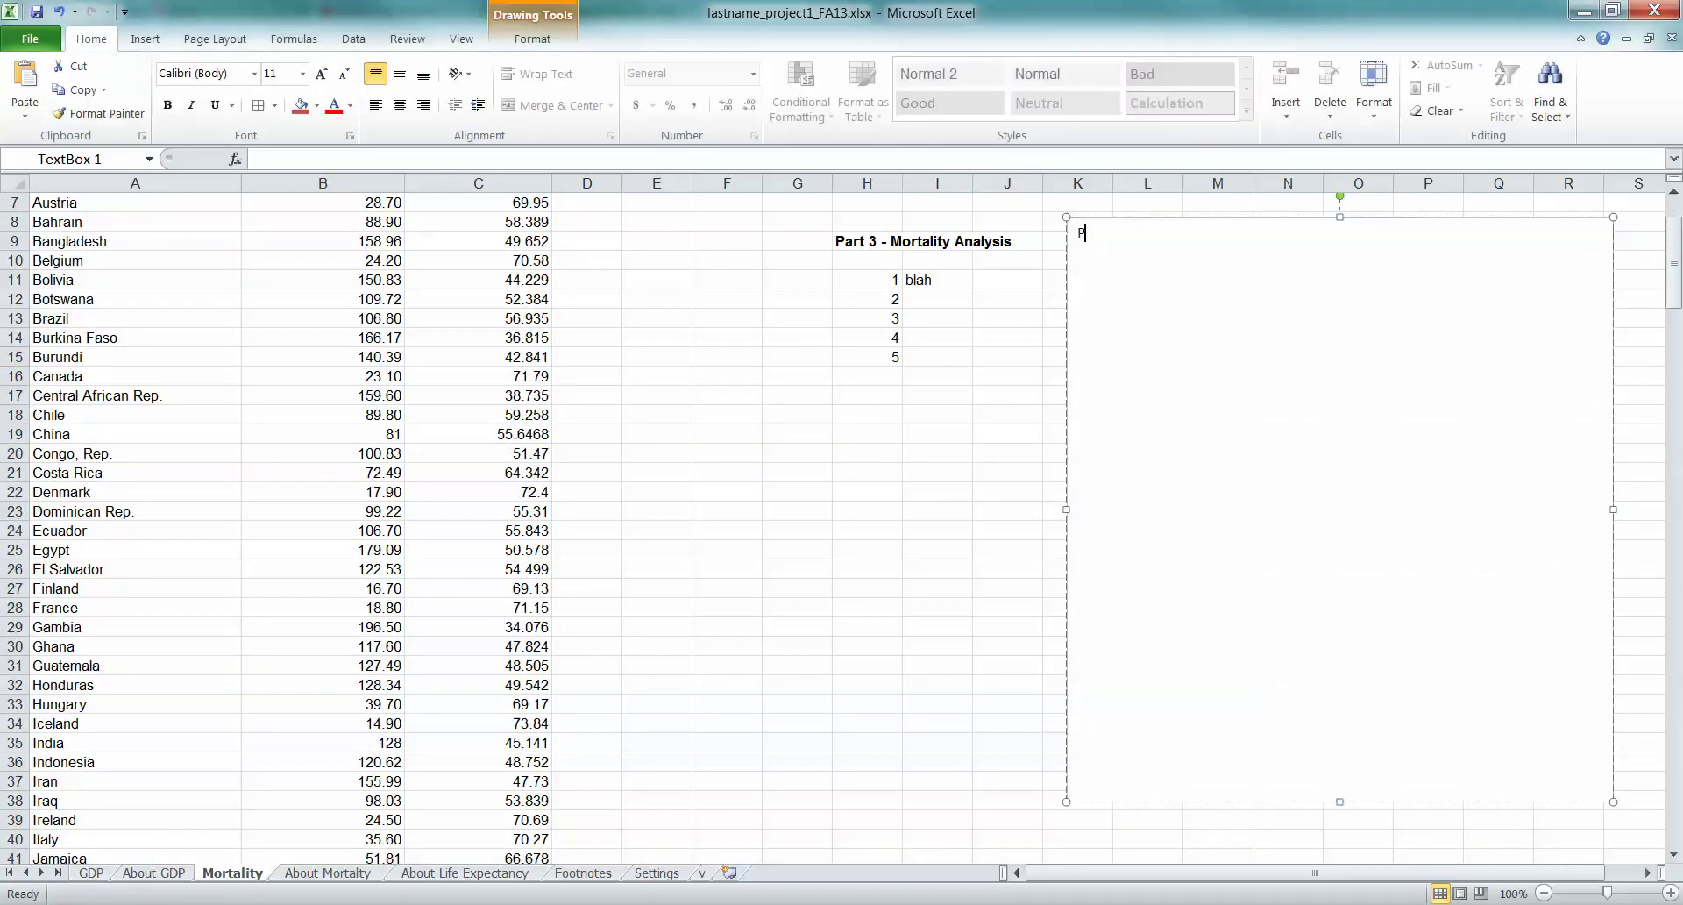
pyautogui.write('art 3 - Mortality Analysis')
pyautogui.press('Return')
# Add numbered lines 1. to 4. in the text box, line 2 reading 'blah blah blah'
pyautogui.write('1.')
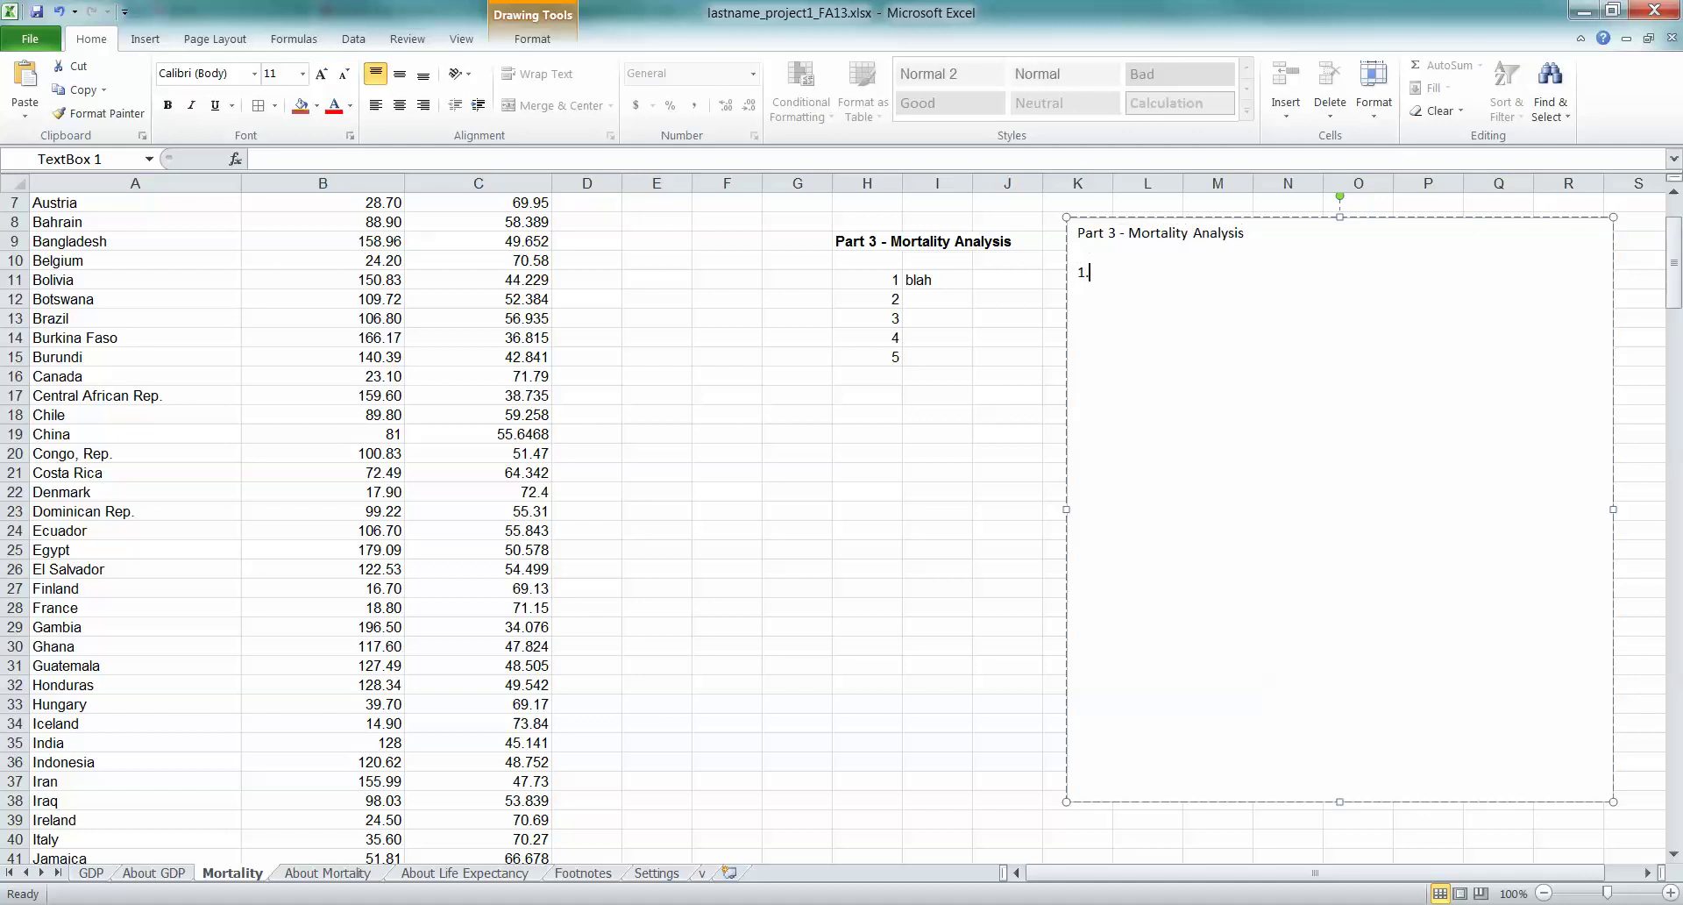
pyautogui.press('Return')
pyautogui.write('2. blah ba')
pyautogui.press('BackSpace')
pyautogui.write('lah blah')
pyautogui.press('Return')
pyautogui.write('3.')
pyautogui.press('Return')
pyautogui.write('4')
pyautogui.press('Return')
pyautogui.press('BackSpace')
pyautogui.click(867, 433)
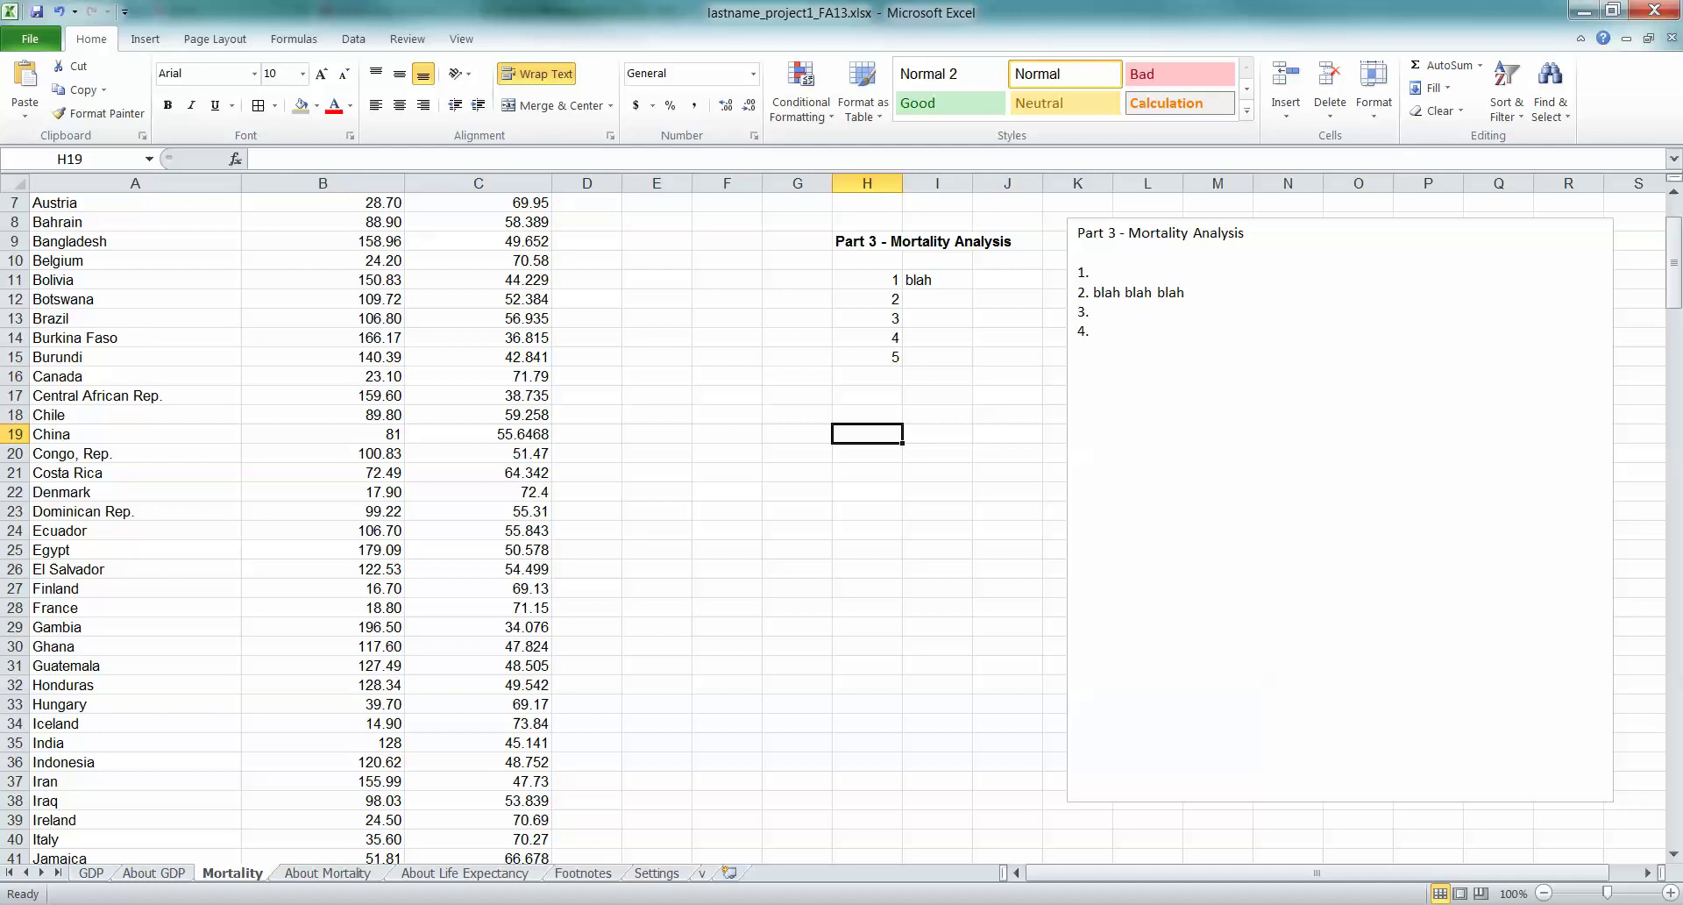
# Enter =SQRT(75) in cell I20, which displays 8.66025404
pyautogui.click(938, 452)
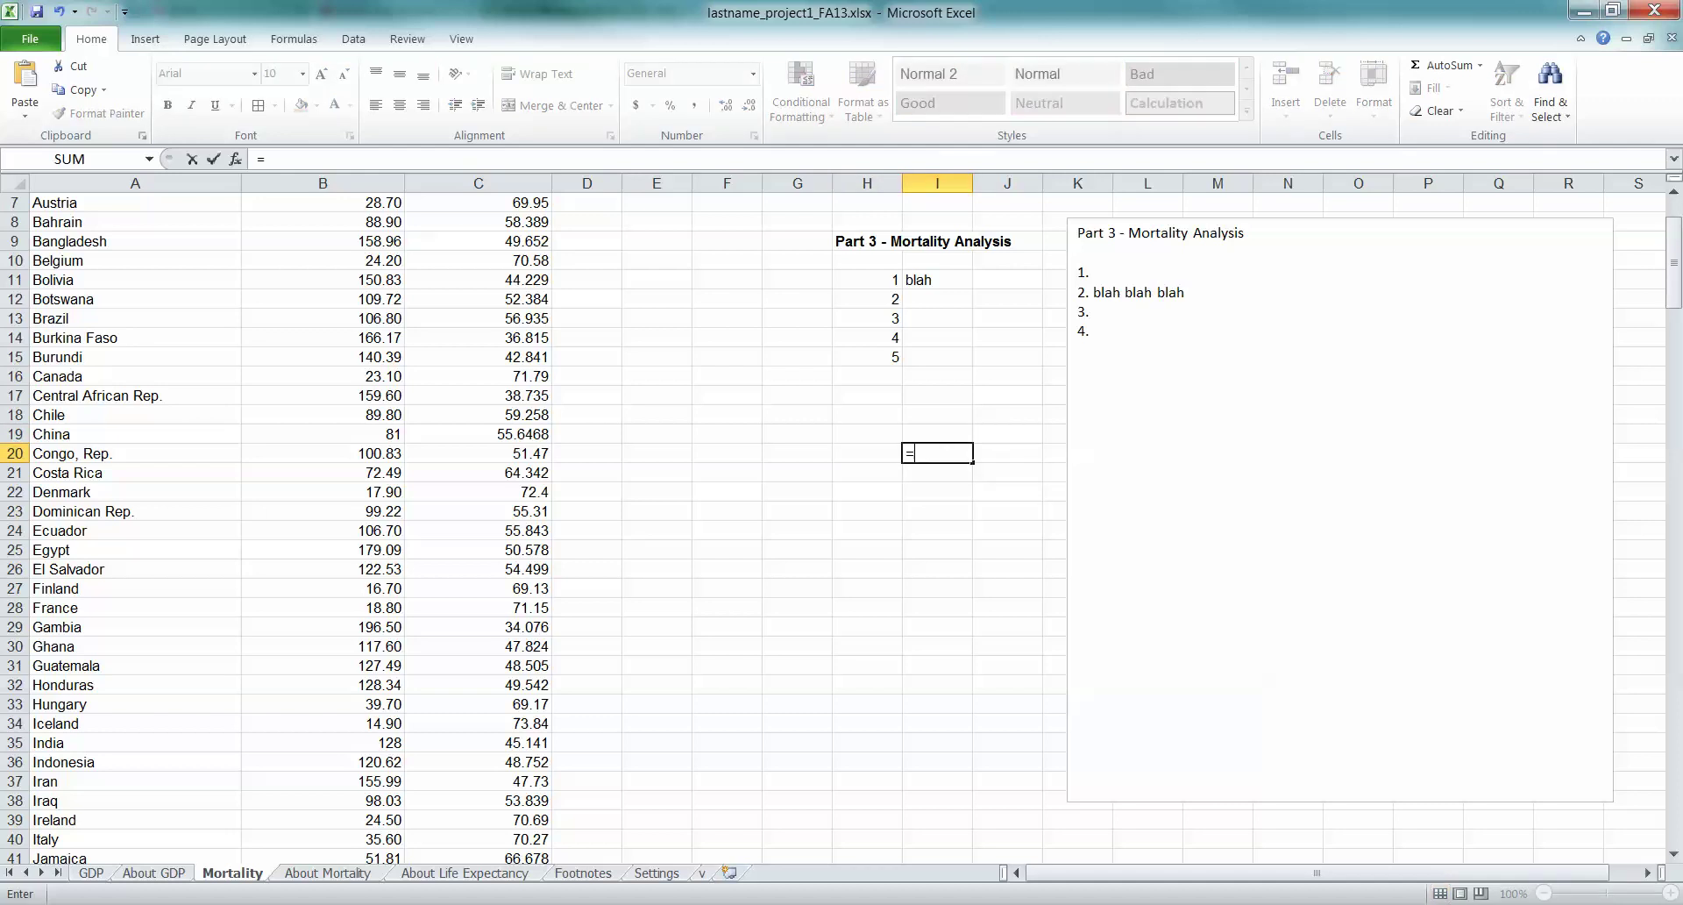
pyautogui.write('=SQRT(')
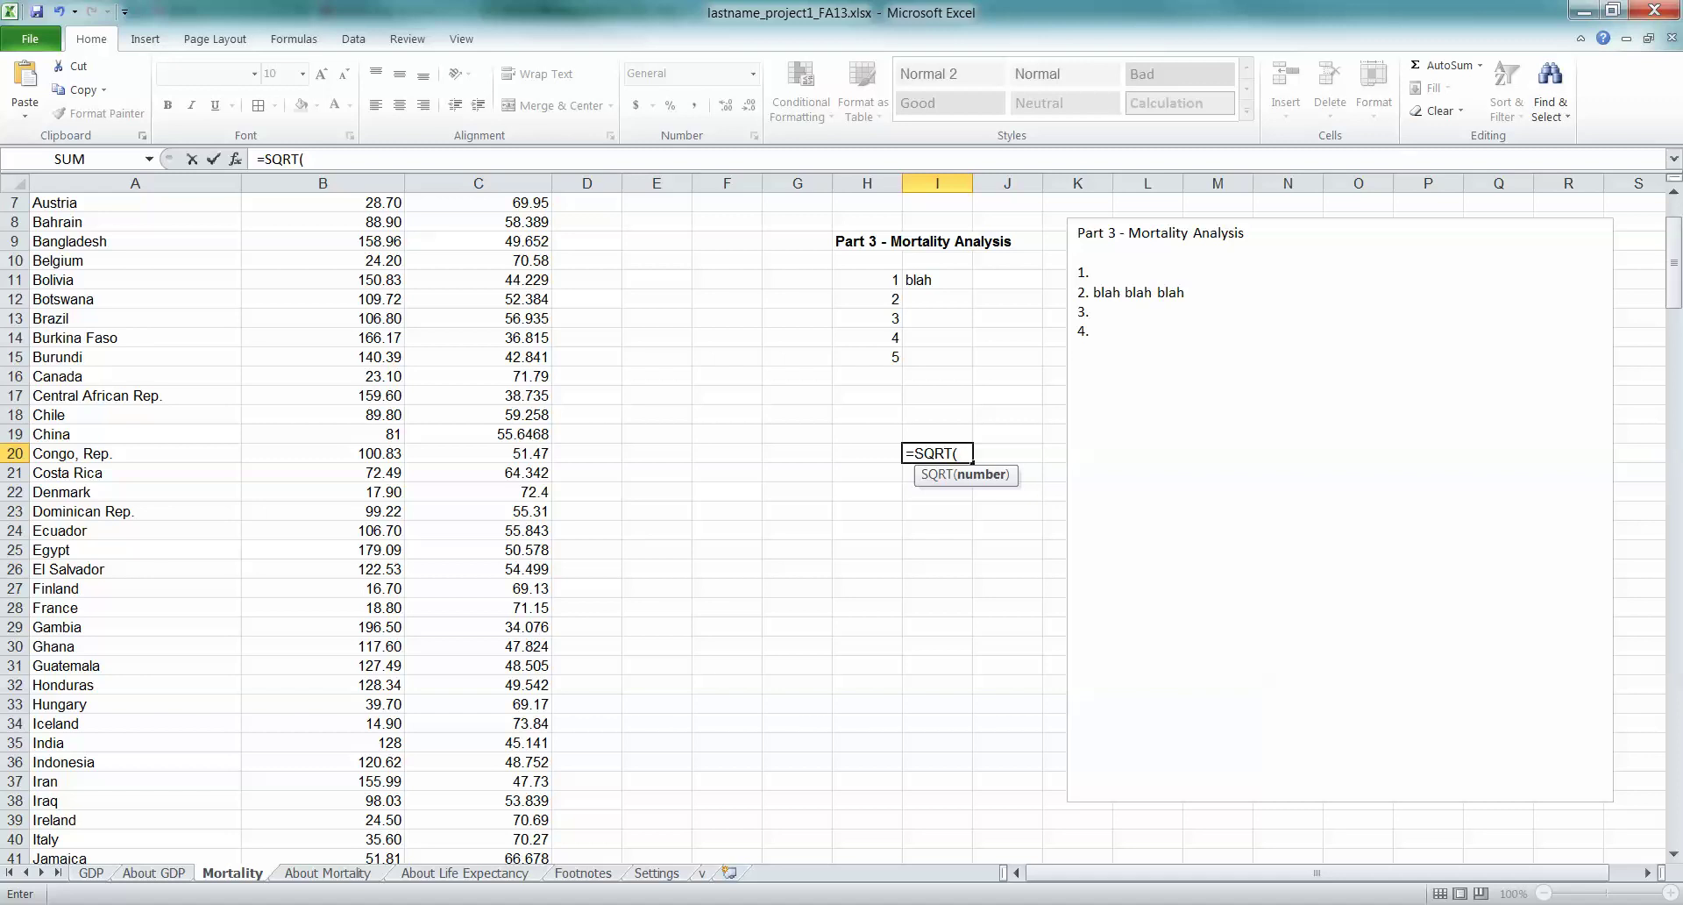
pyautogui.write('75)')
pyautogui.press('Return')
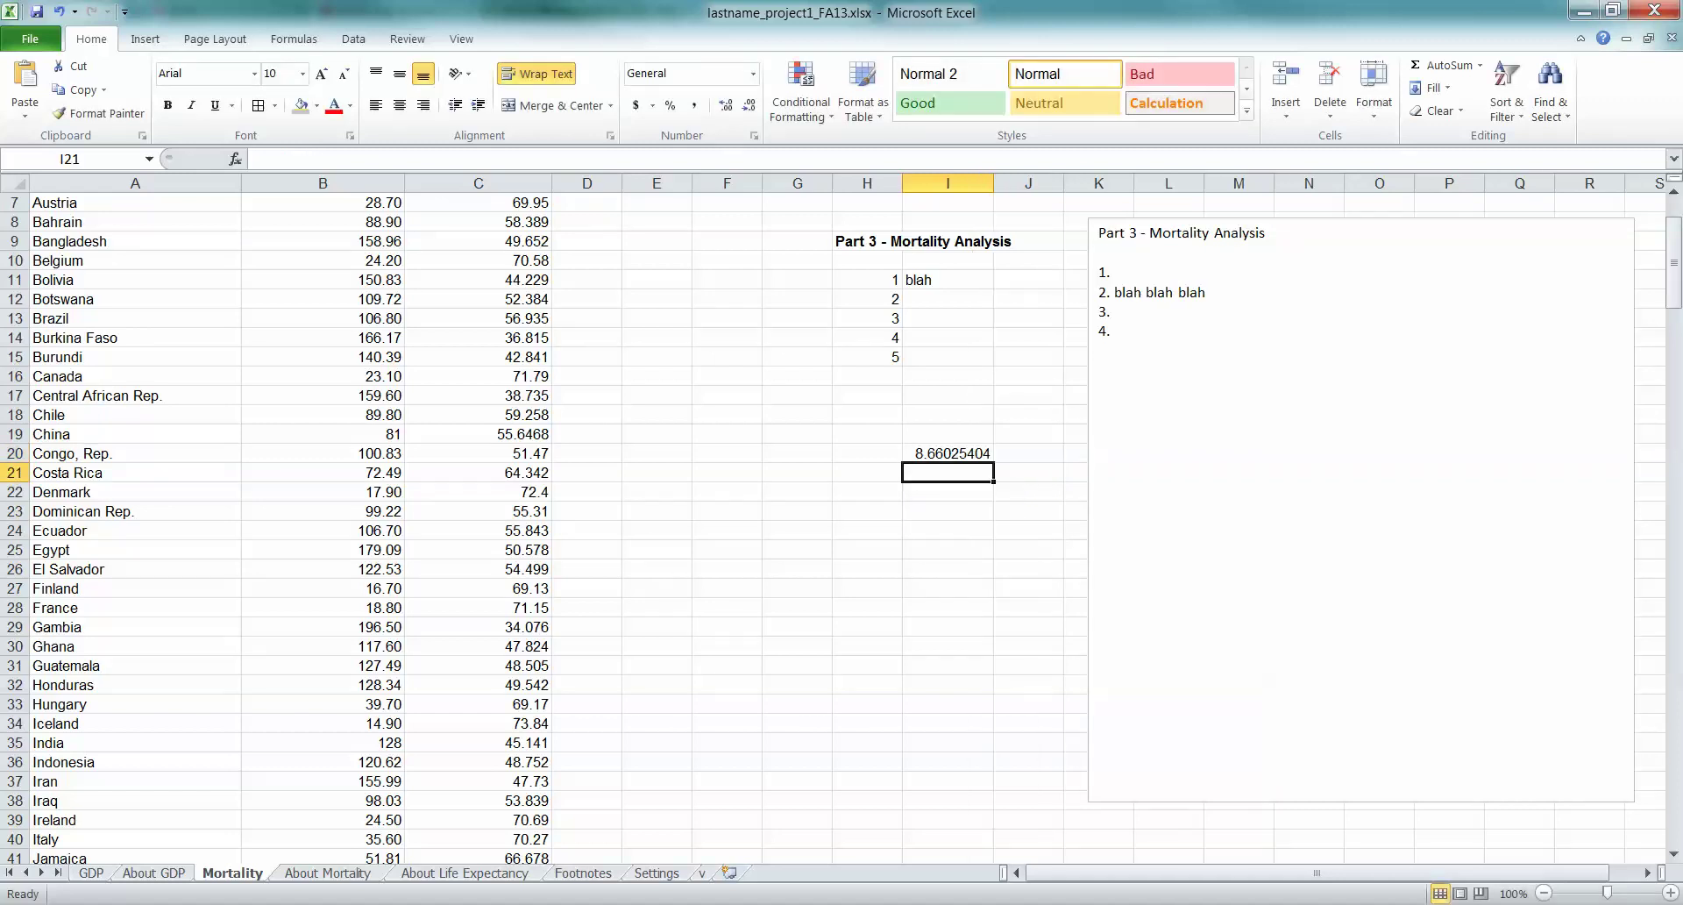
pyautogui.click(948, 453)
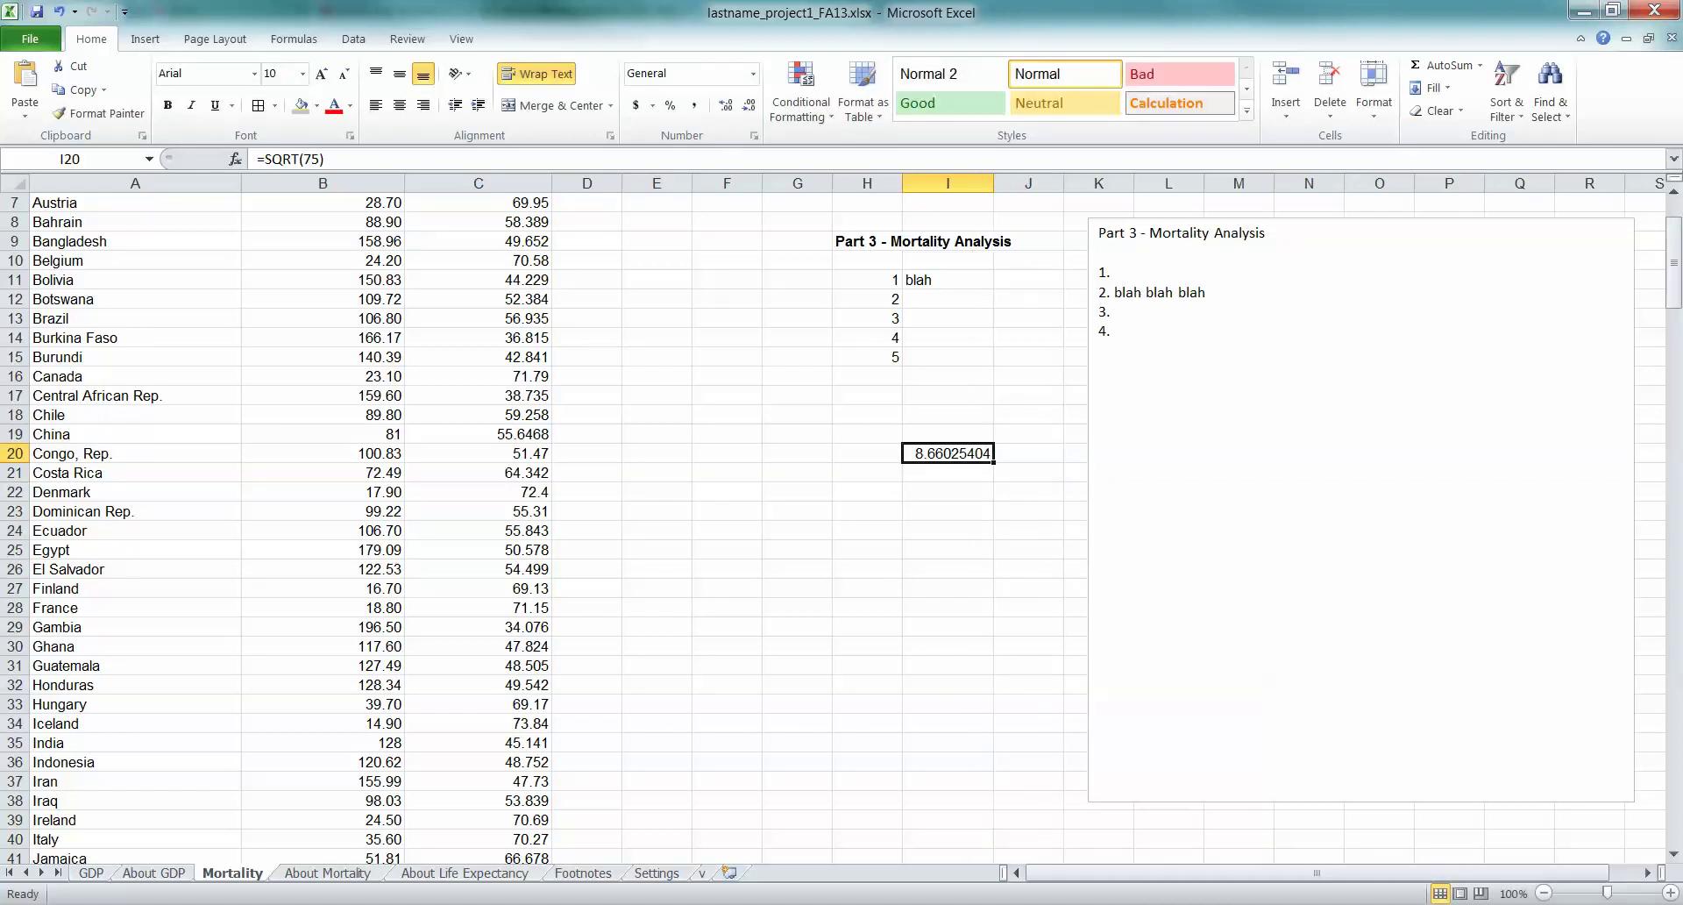
pyautogui.click(948, 395)
pyautogui.click(948, 453)
# Check question 7 of the Part 4 questions in Word, which suggests SQRT
pyautogui.click(302, 811)
pyautogui.scroll(-5, 841, 526)
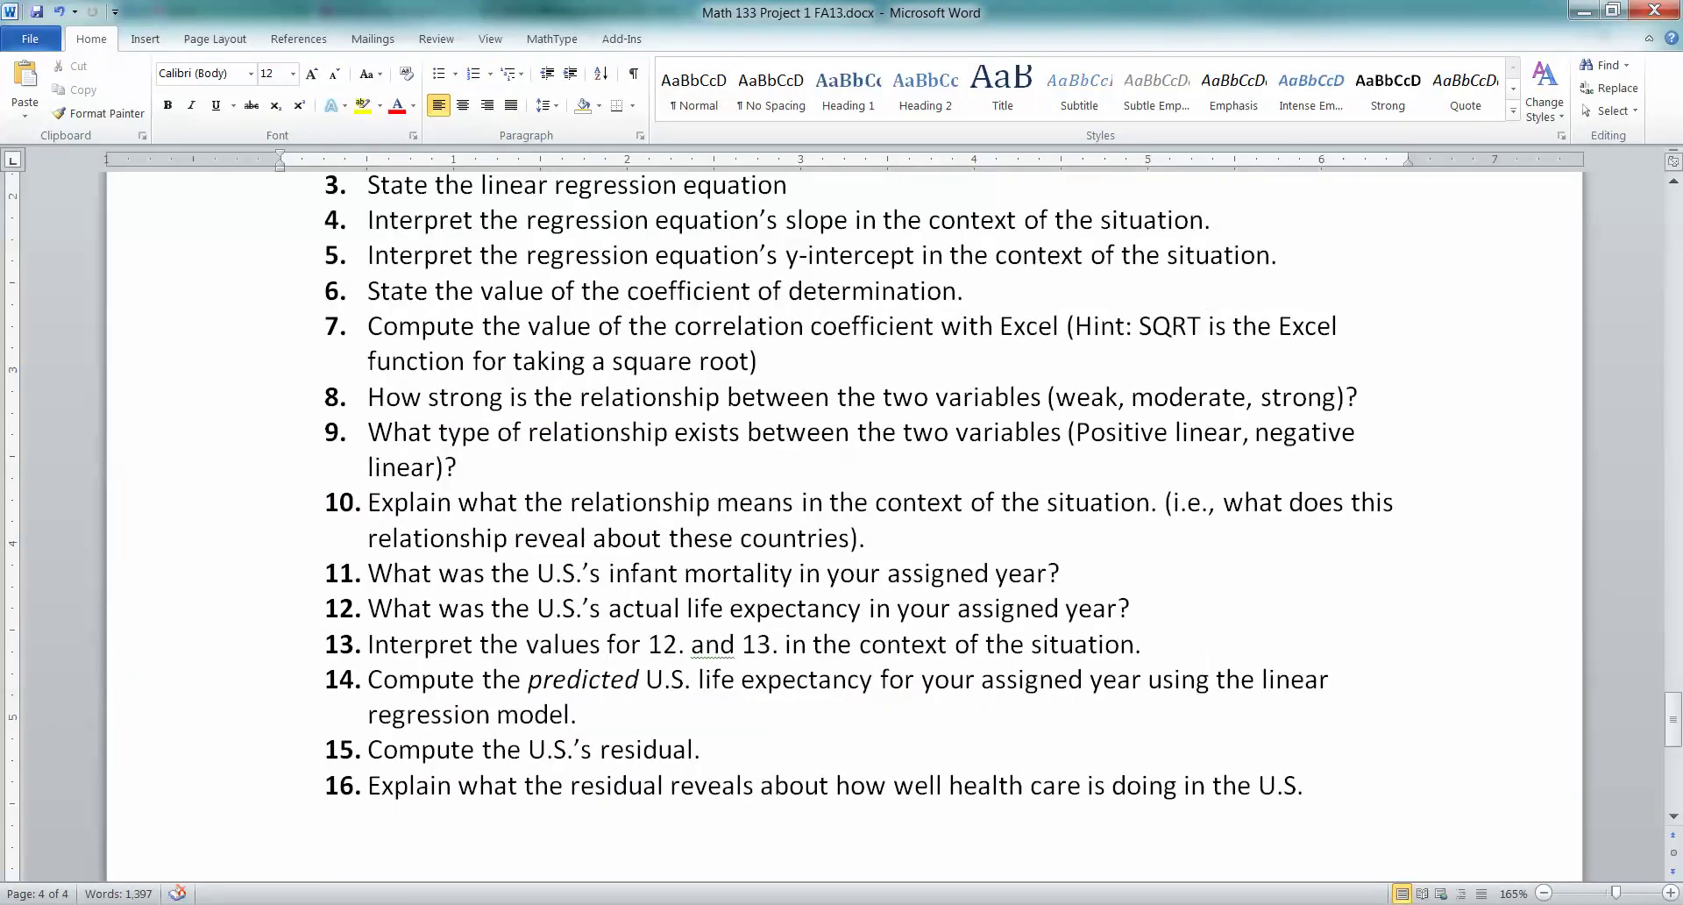
pyautogui.scroll(1, 841, 526)
pyautogui.press('Up')
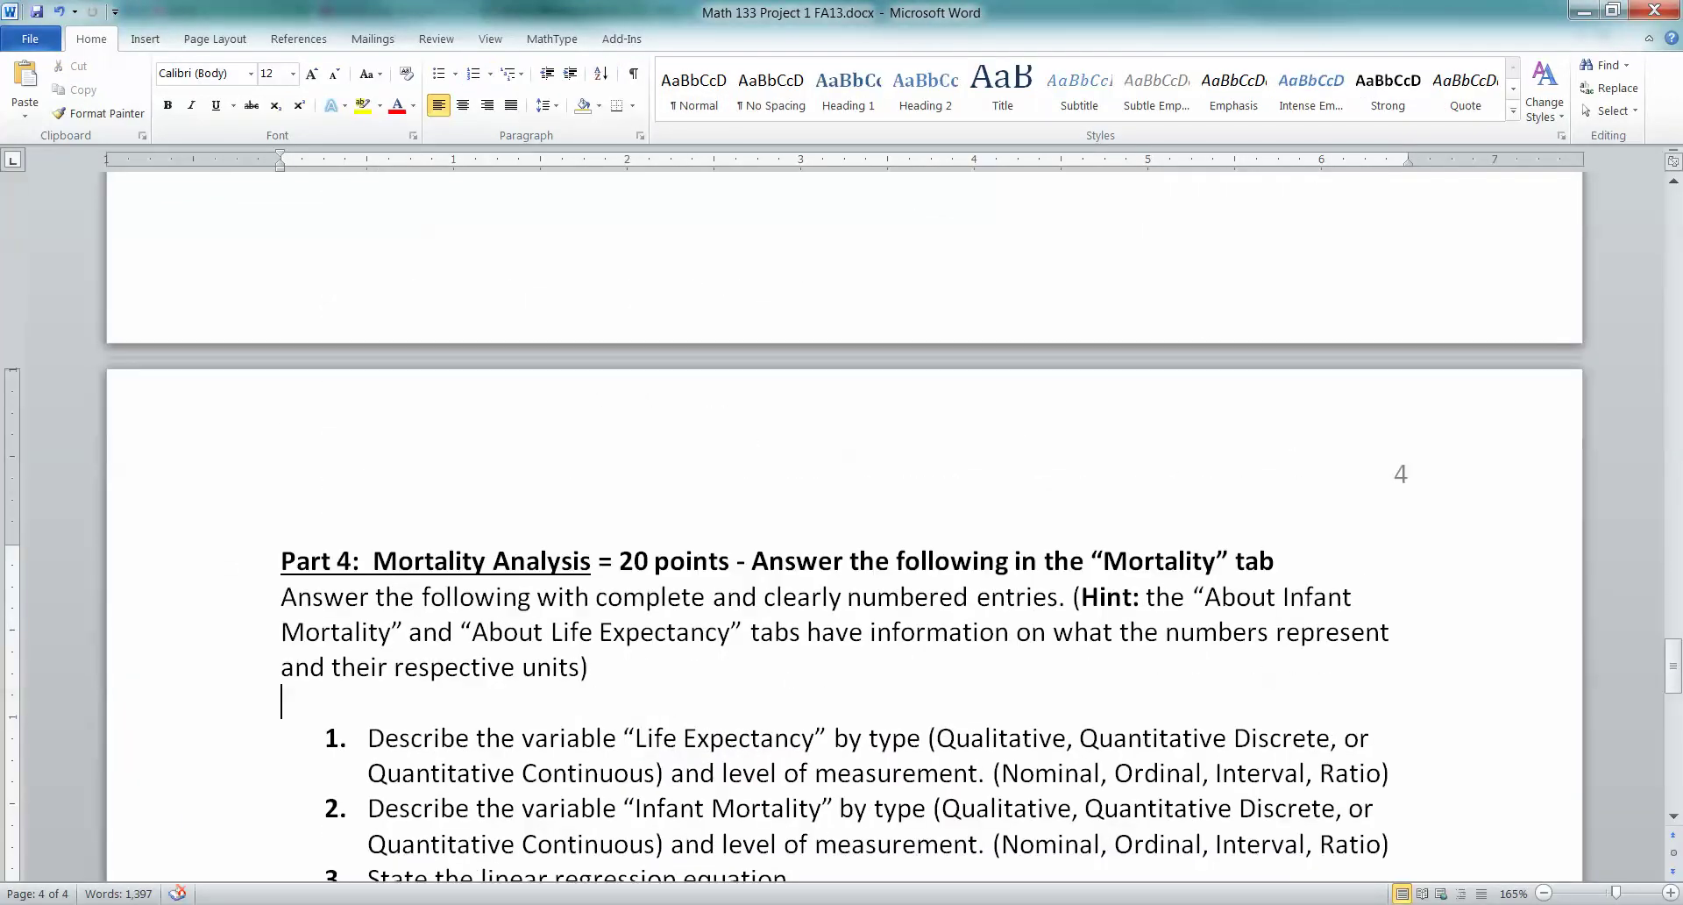
pyautogui.press('Left')
pyautogui.scroll(-4, 842, 526)
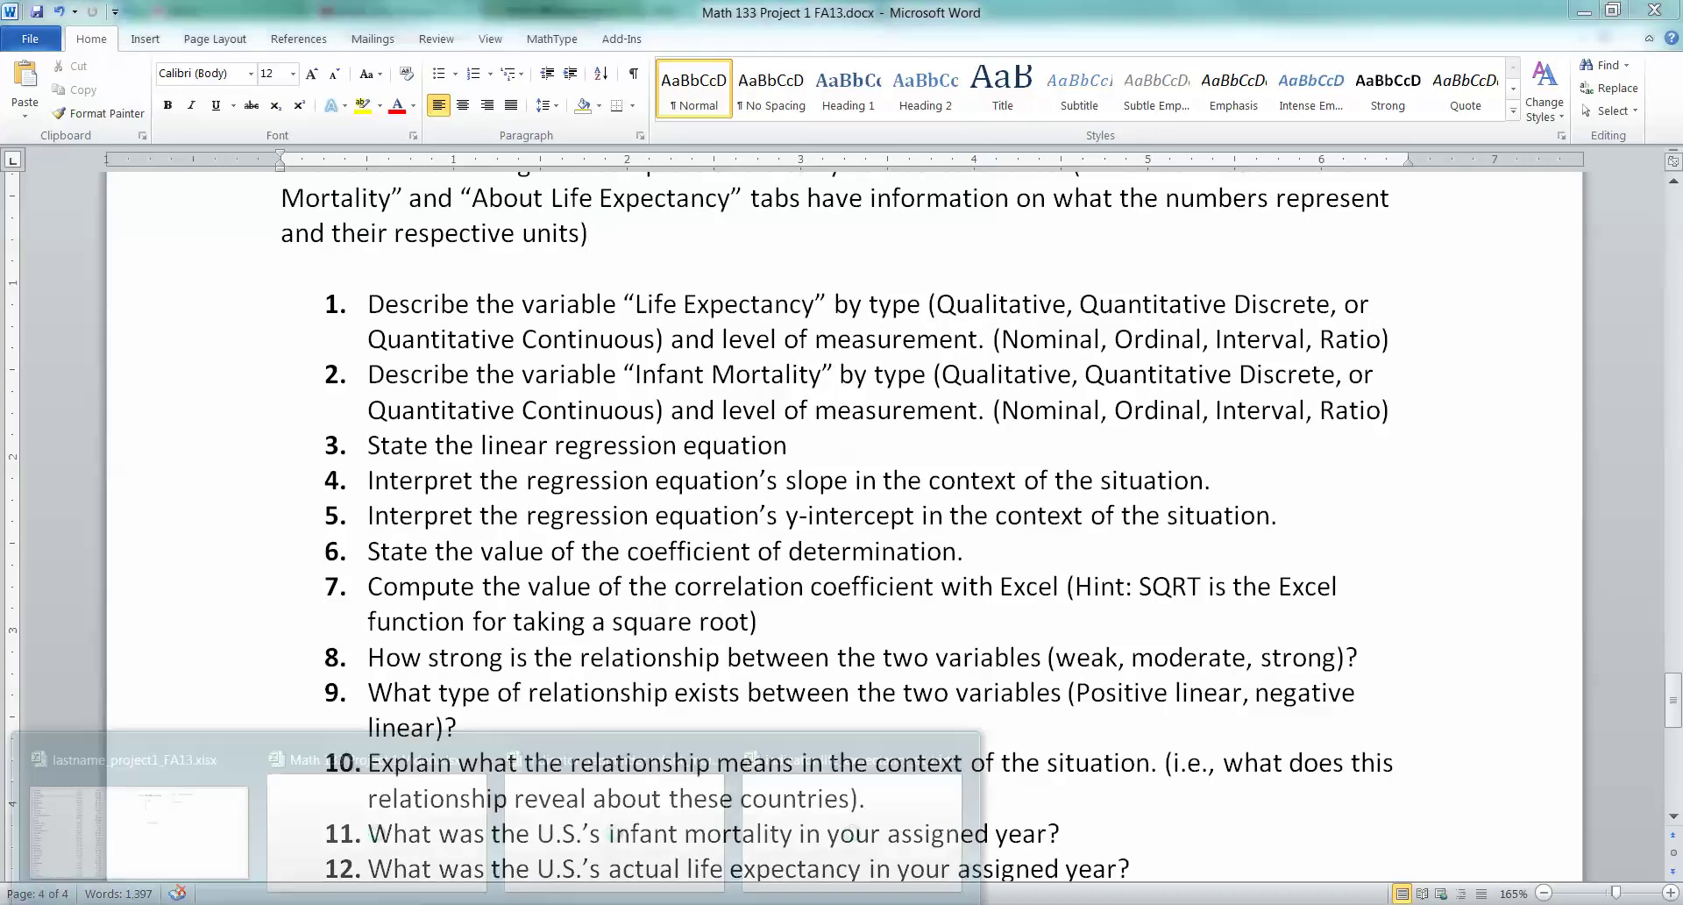
# Change 'Part 3' to 'Part 4' in both the text box heading and the H9 title
pyautogui.click(122, 811)
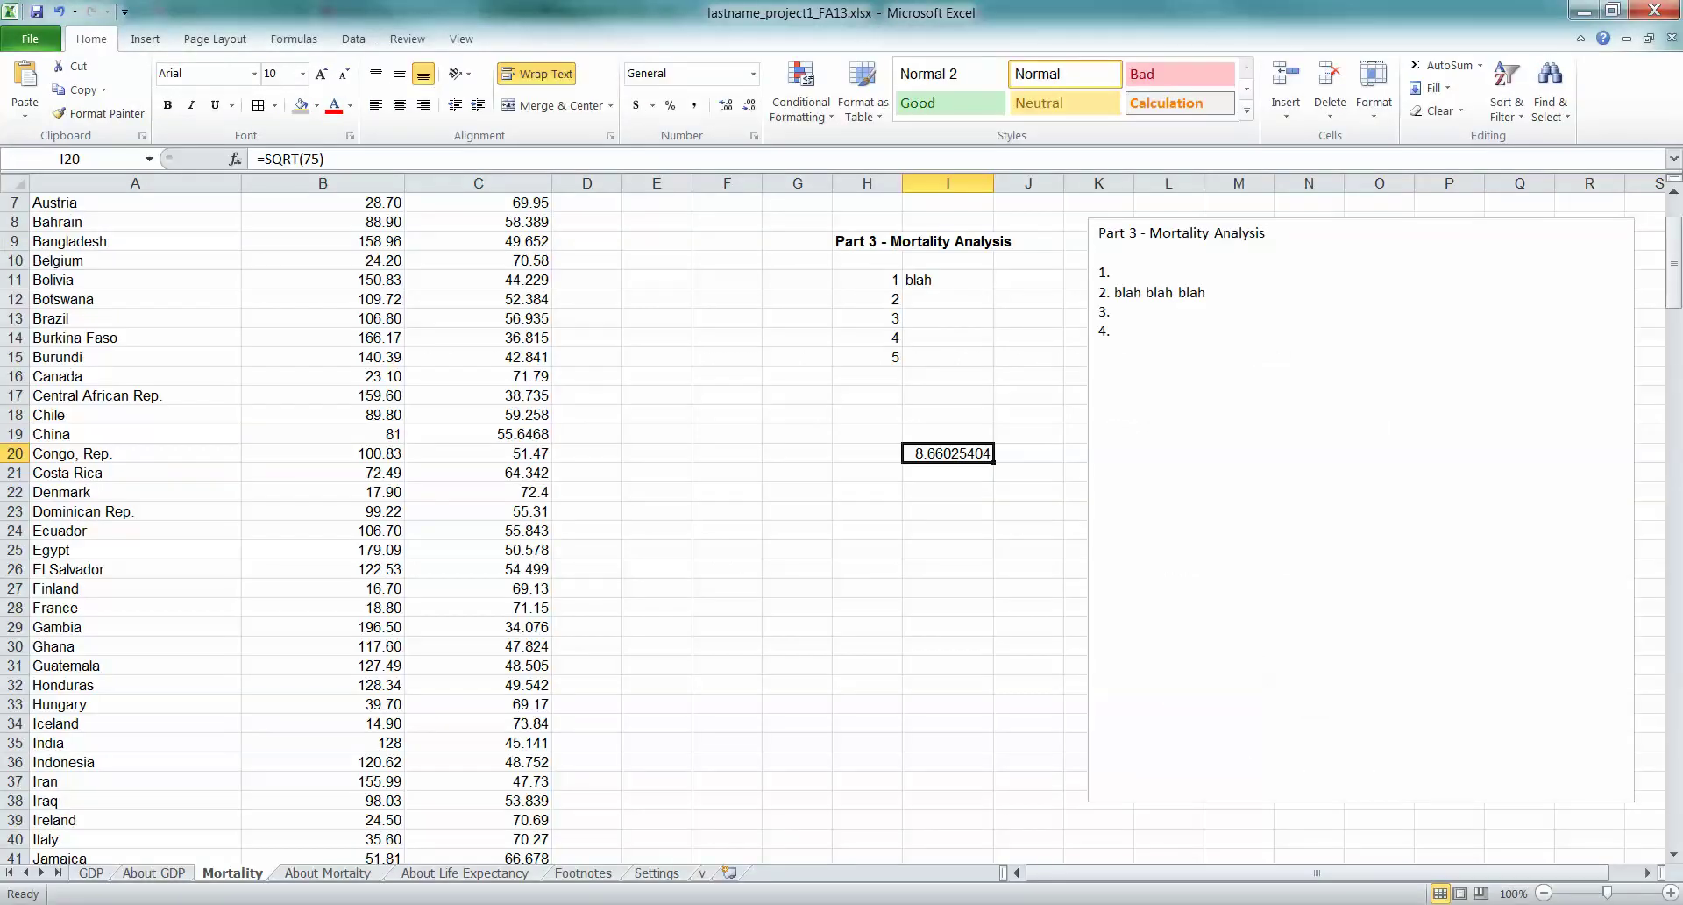
pyautogui.click(1137, 232)
pyautogui.press('BackSpace')
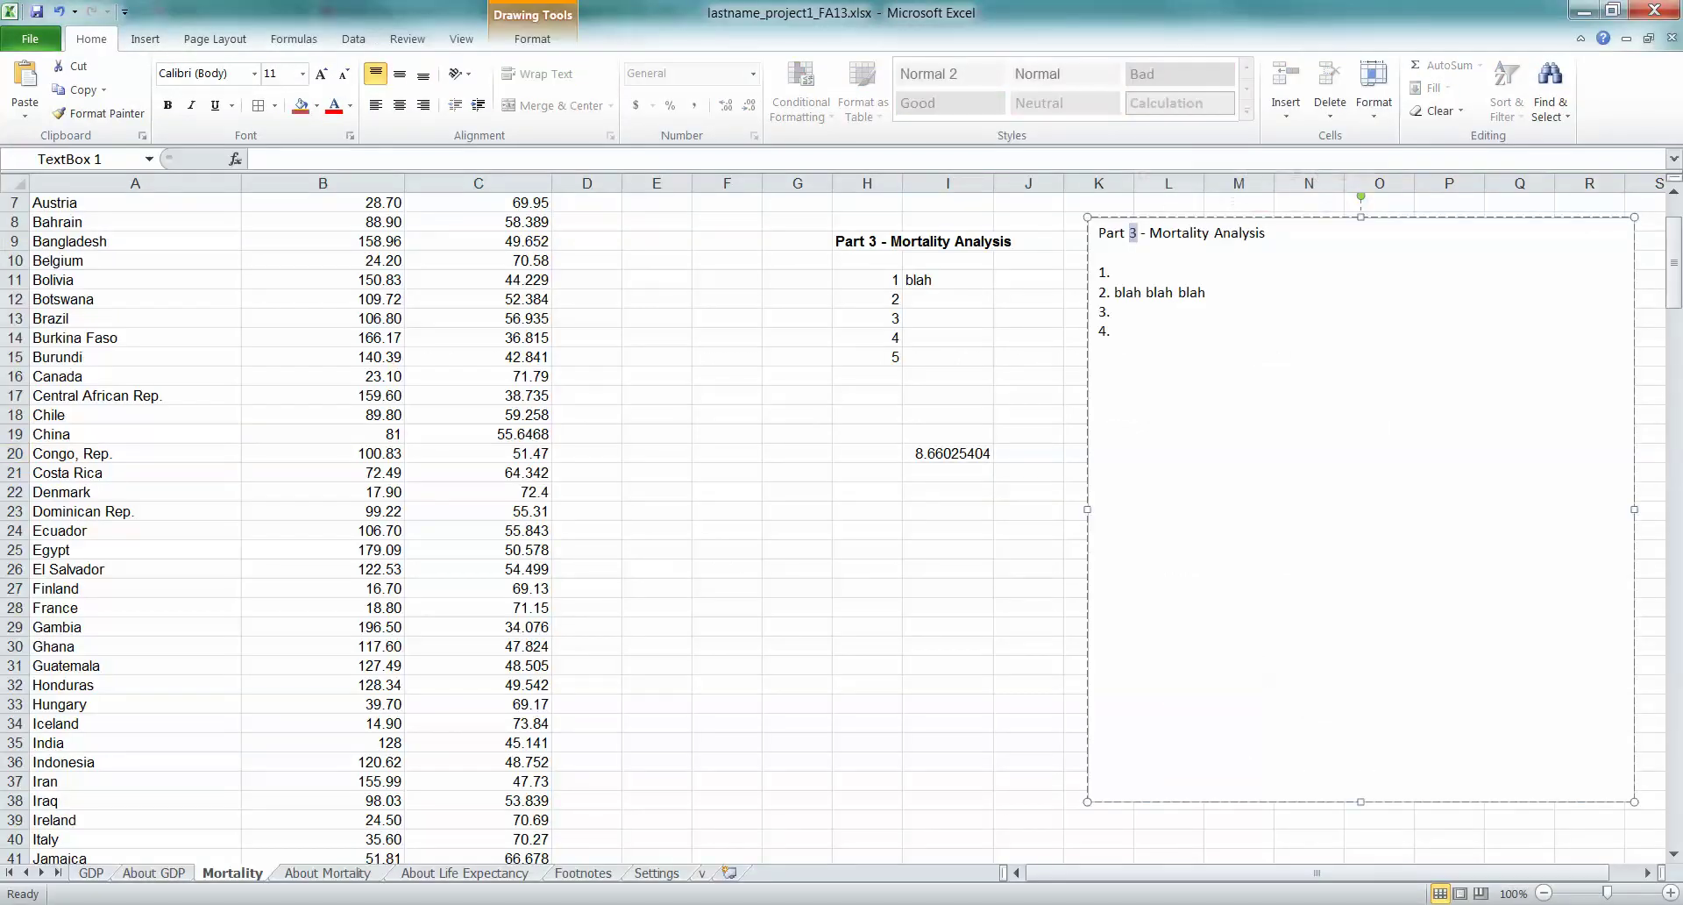
pyautogui.write('4')
pyautogui.click(867, 241)
pyautogui.doubleClick(874, 242)
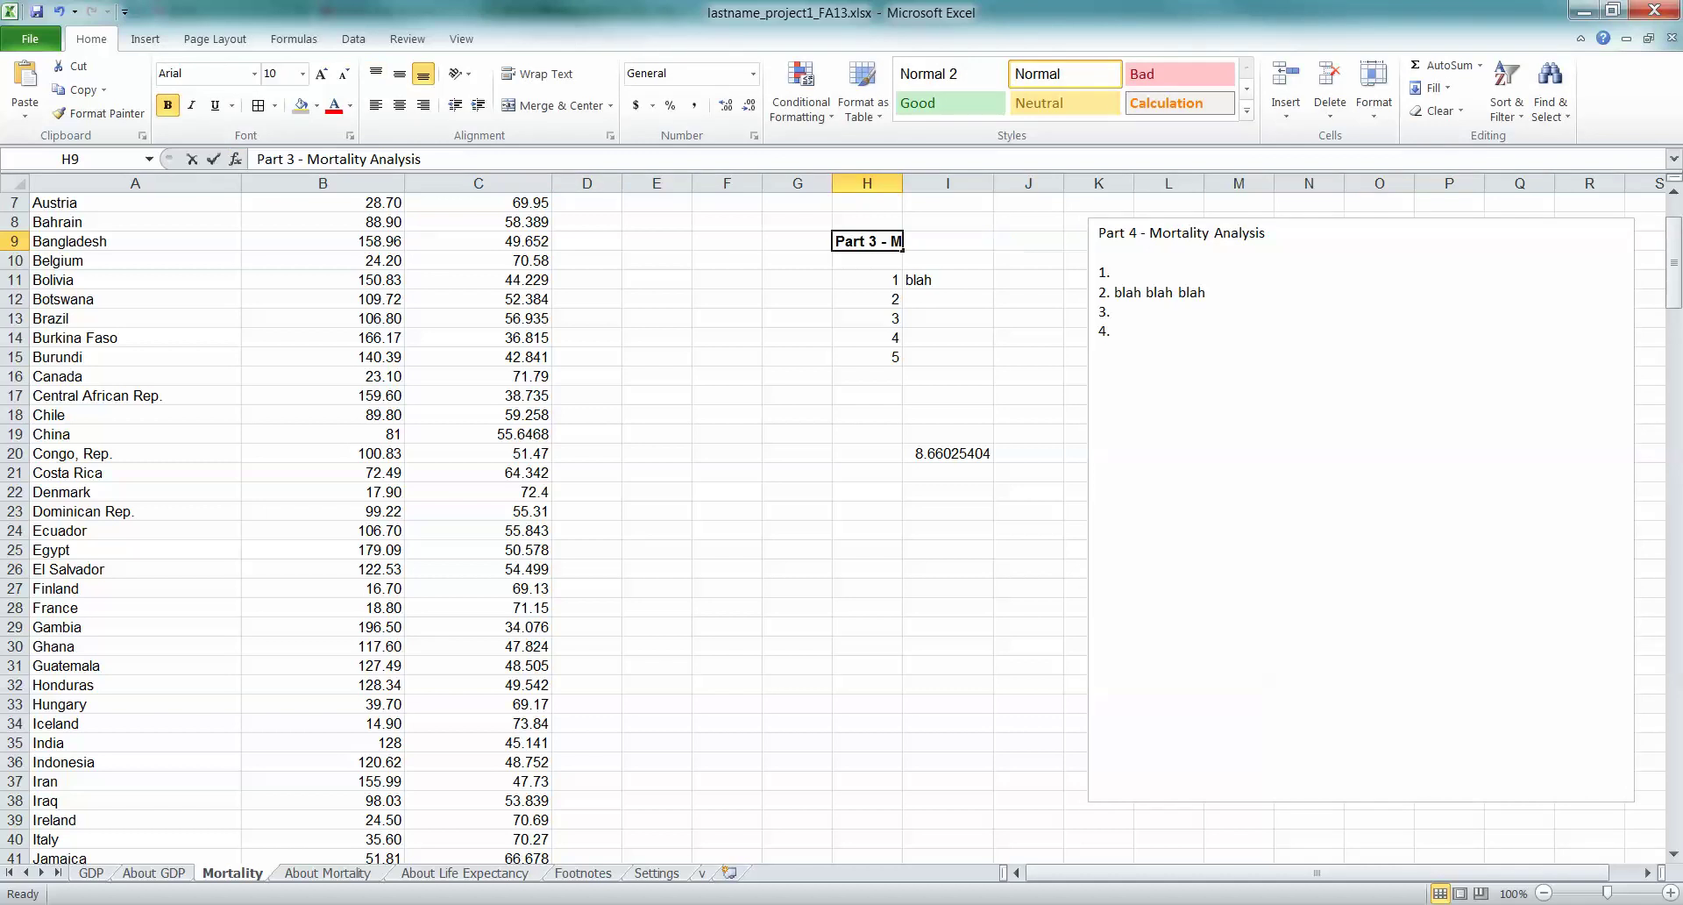
pyautogui.press('BackSpace')
pyautogui.write('4')
pyautogui.click(1029, 357)
pyautogui.click(947, 414)
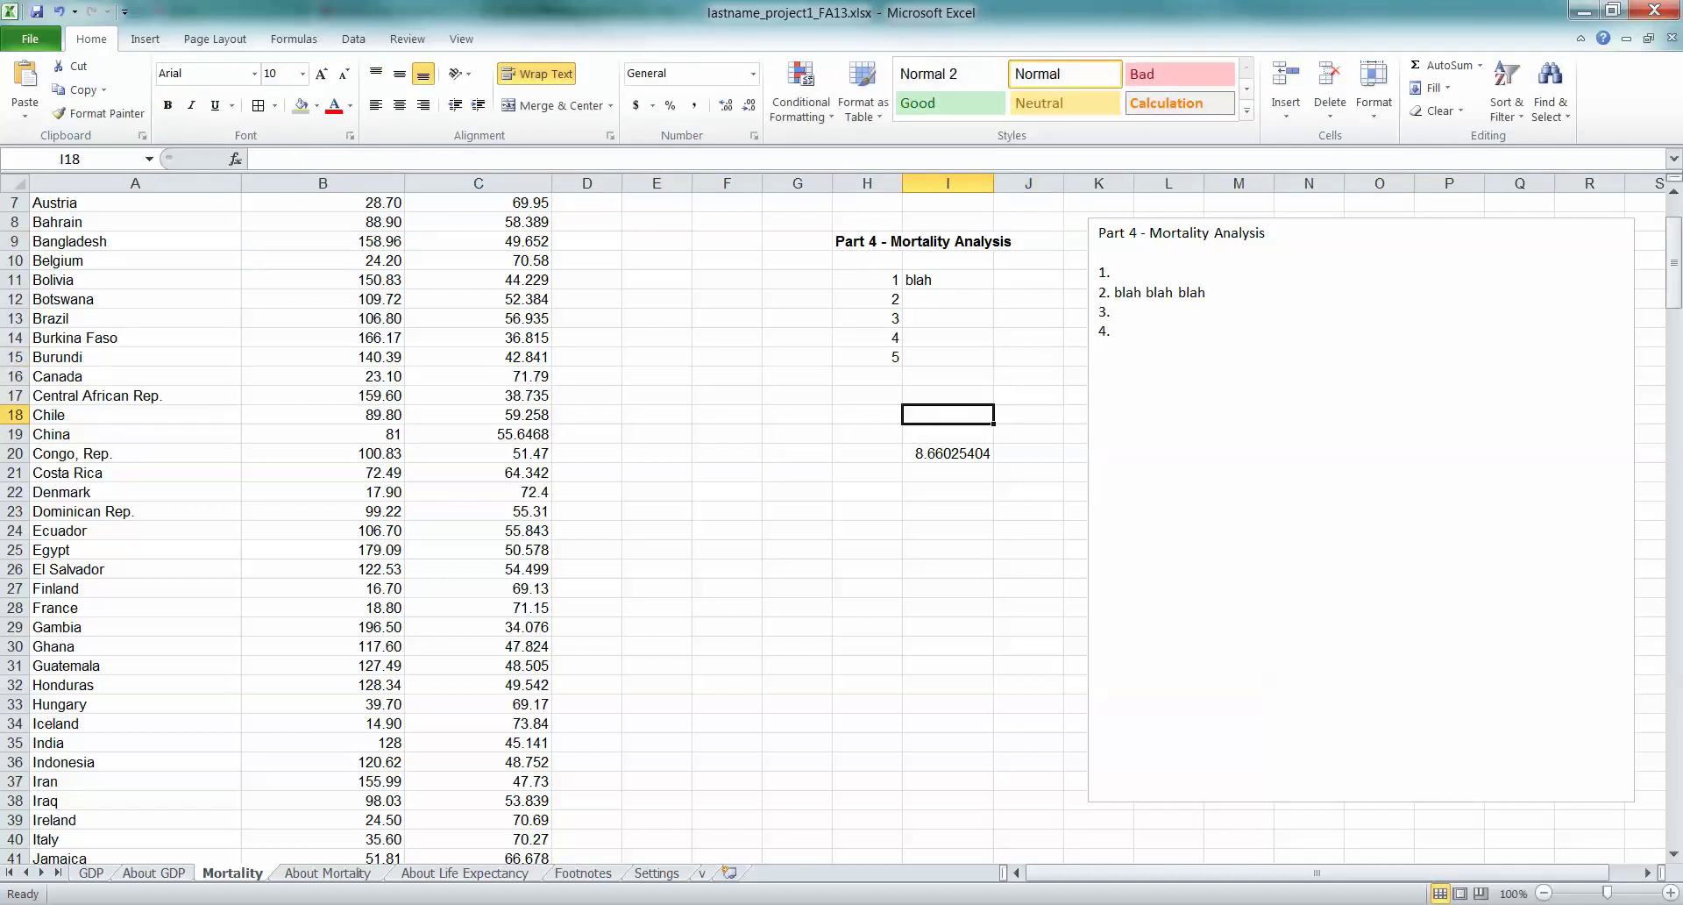
# Enter =2*3.5+128 in cell I18, which displays 135
pyautogui.write('=2*')
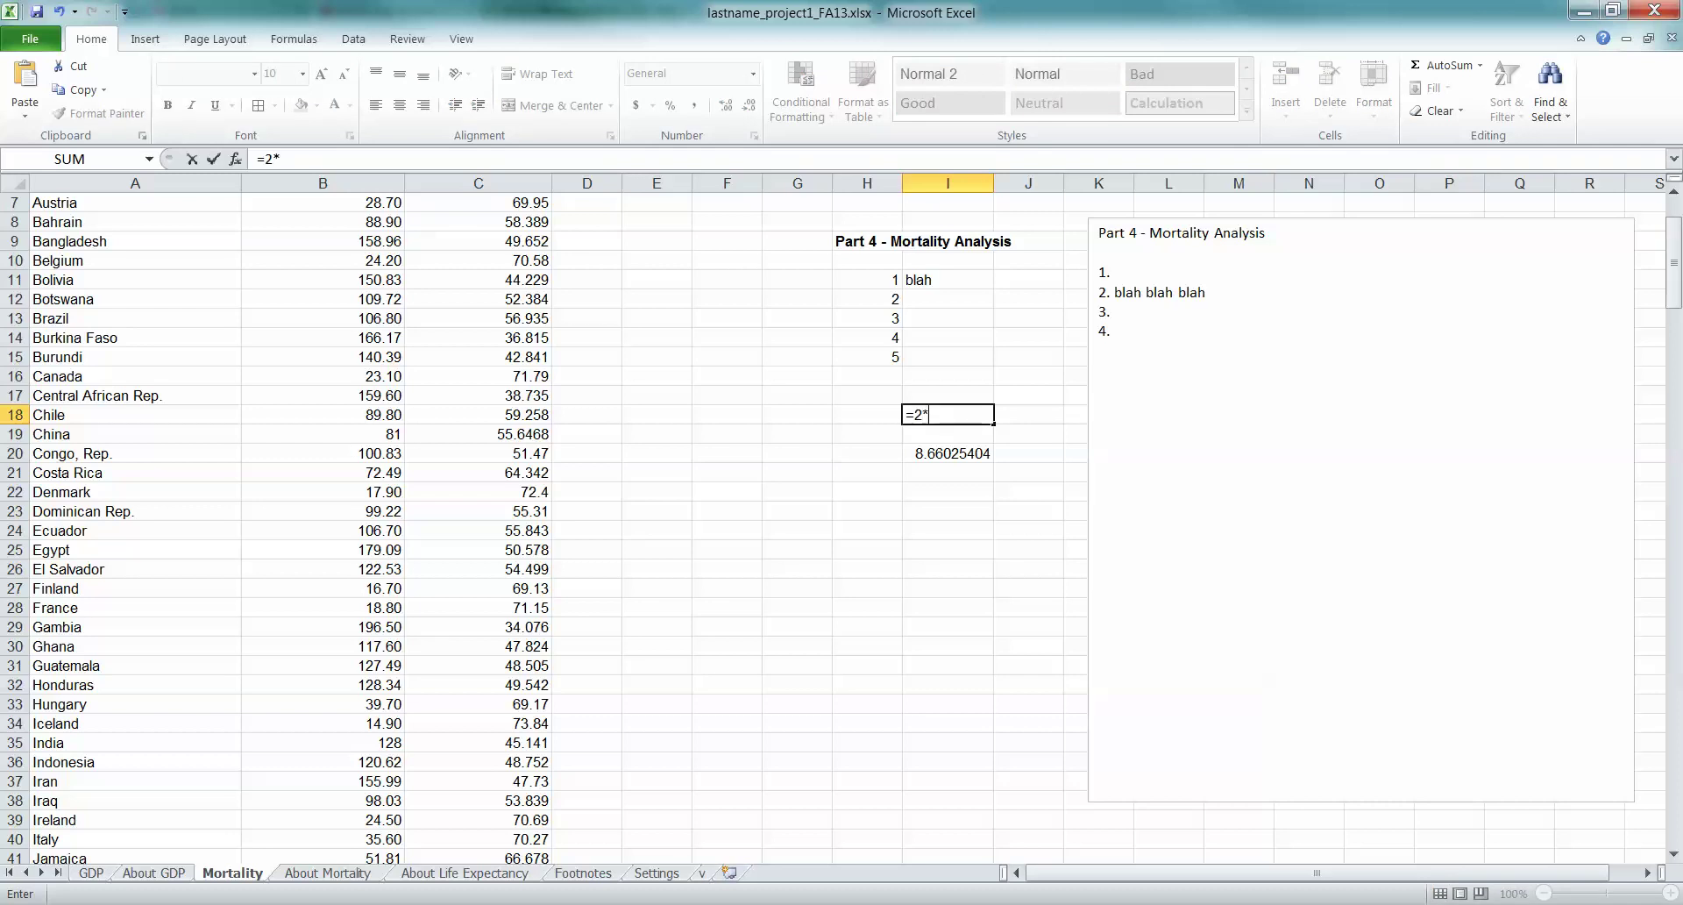
pyautogui.write('3.5(')
pyautogui.press('BackSpace')
pyautogui.write('+128')
pyautogui.press('Return')
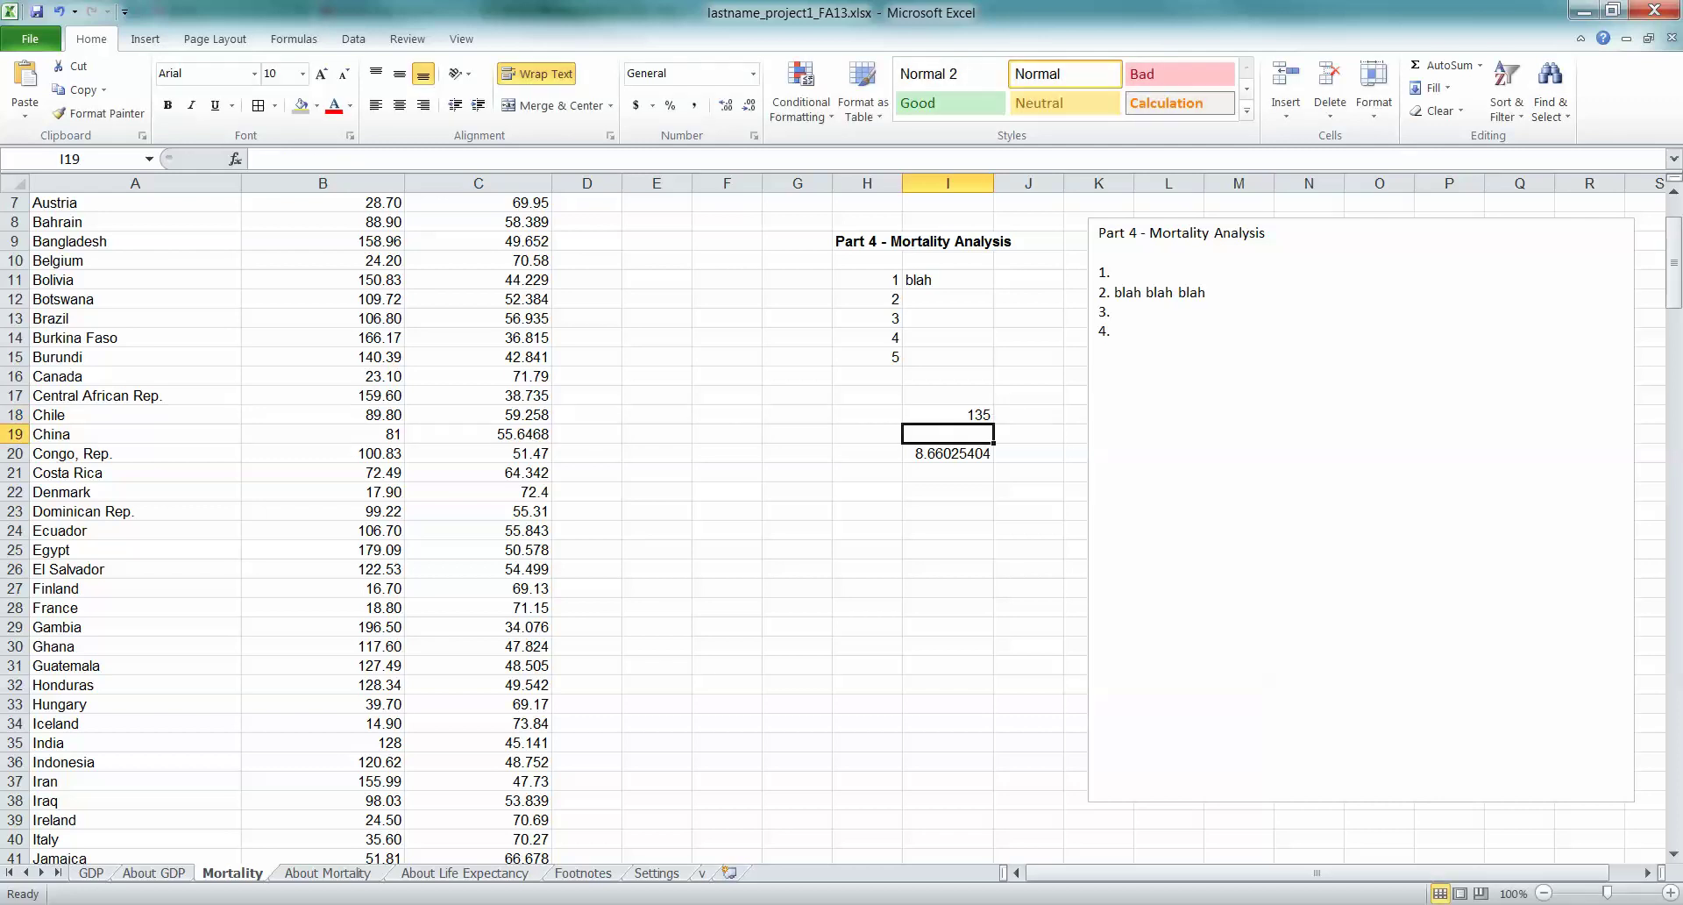
pyautogui.click(948, 413)
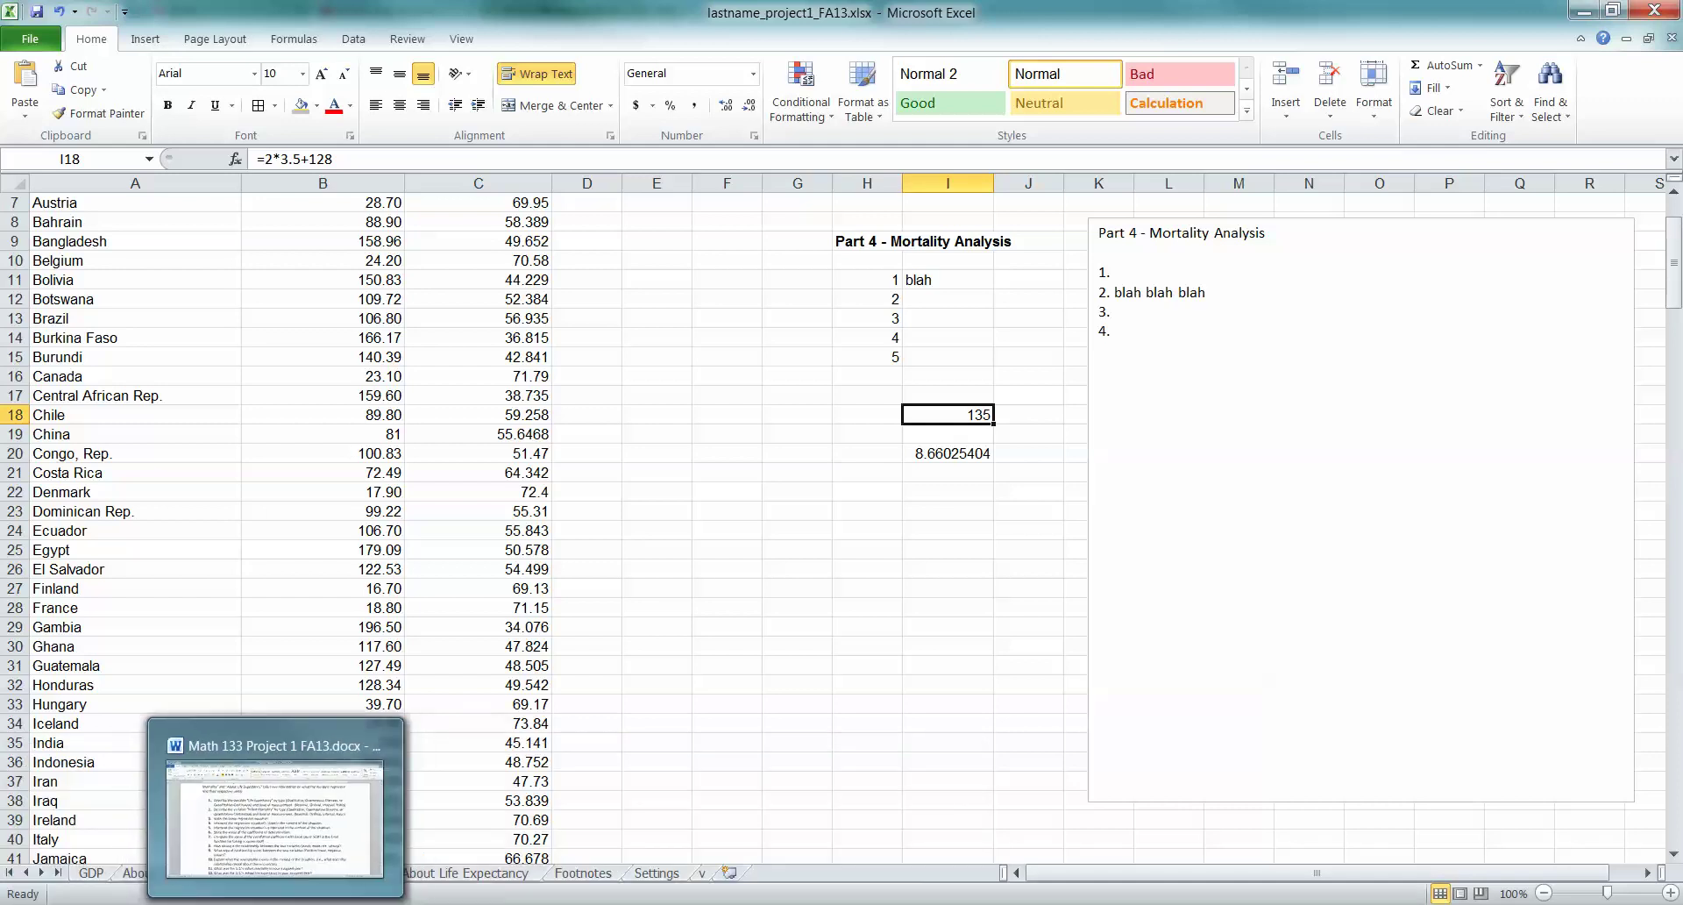
# Reread the Part 4 questions in Word and return to the Excel workbook
pyautogui.click(281, 795)
pyautogui.scroll(-2, 841, 526)
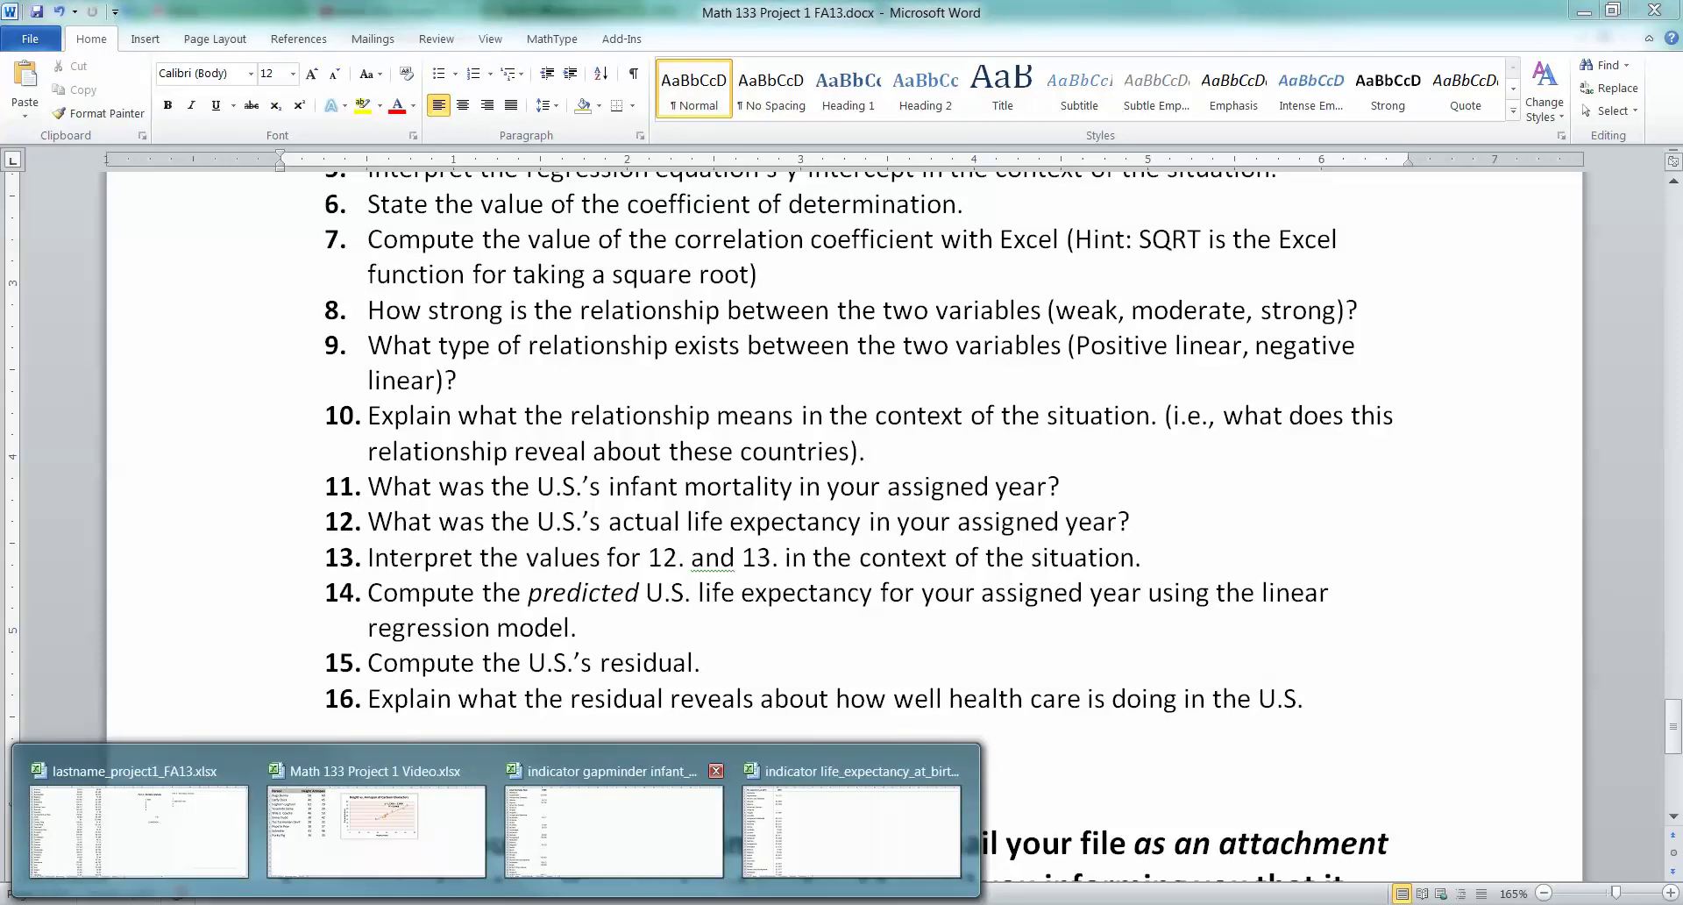
pyautogui.click(338, 702)
# Move the 135 result from I18 to cell G15
pyautogui.click(947, 337)
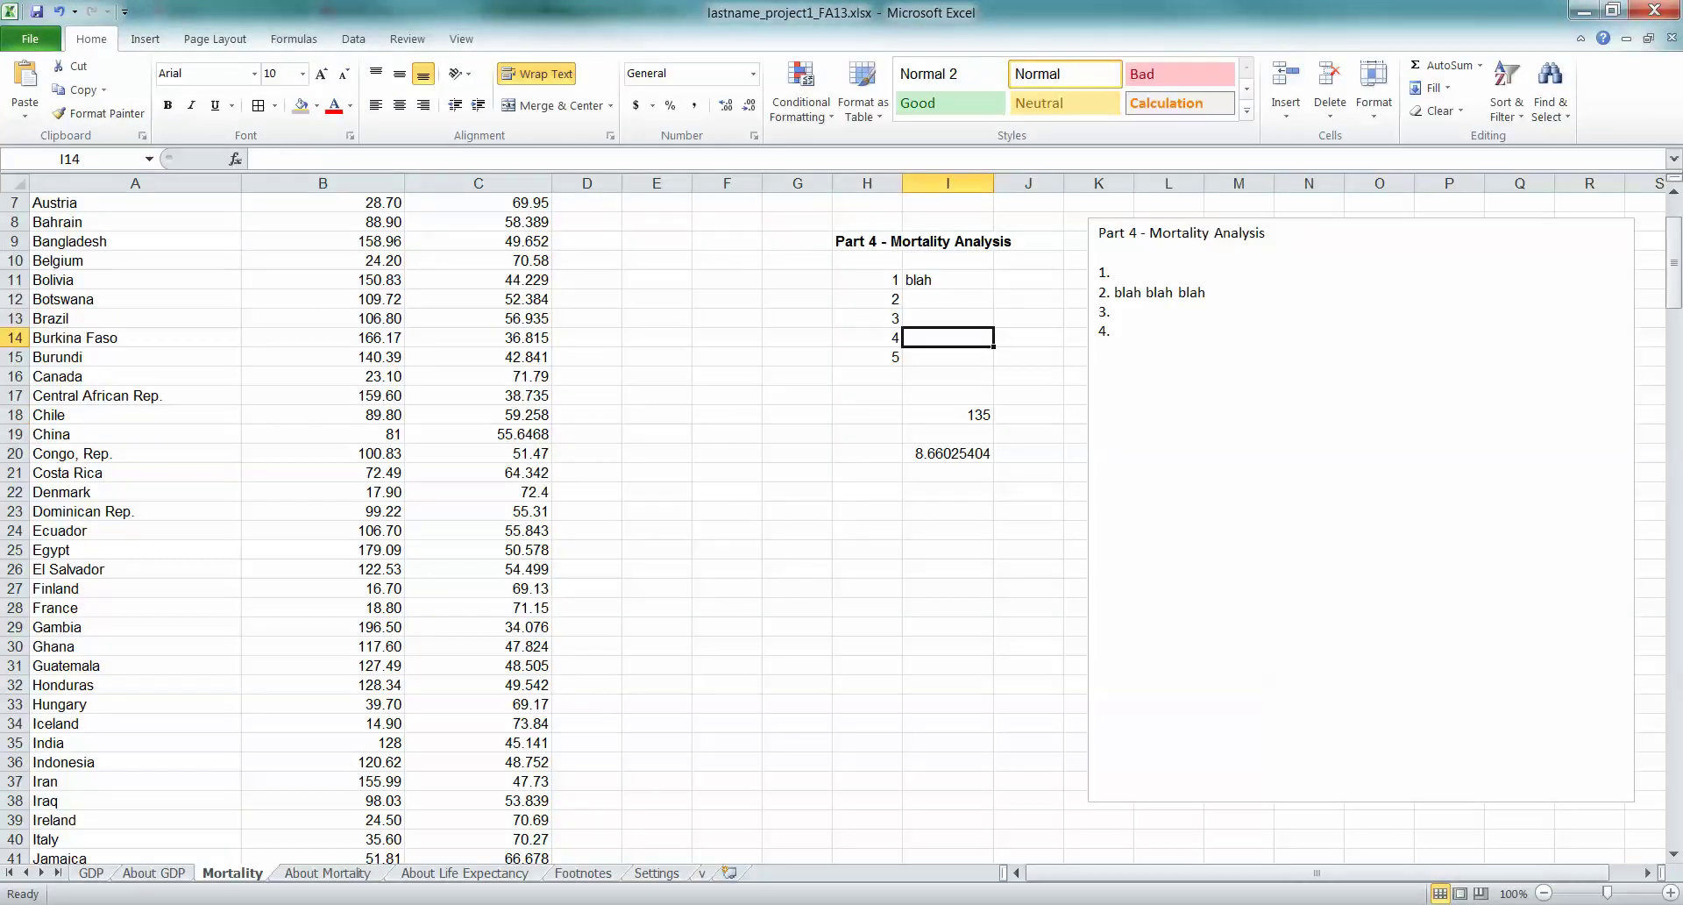
pyautogui.click(947, 414)
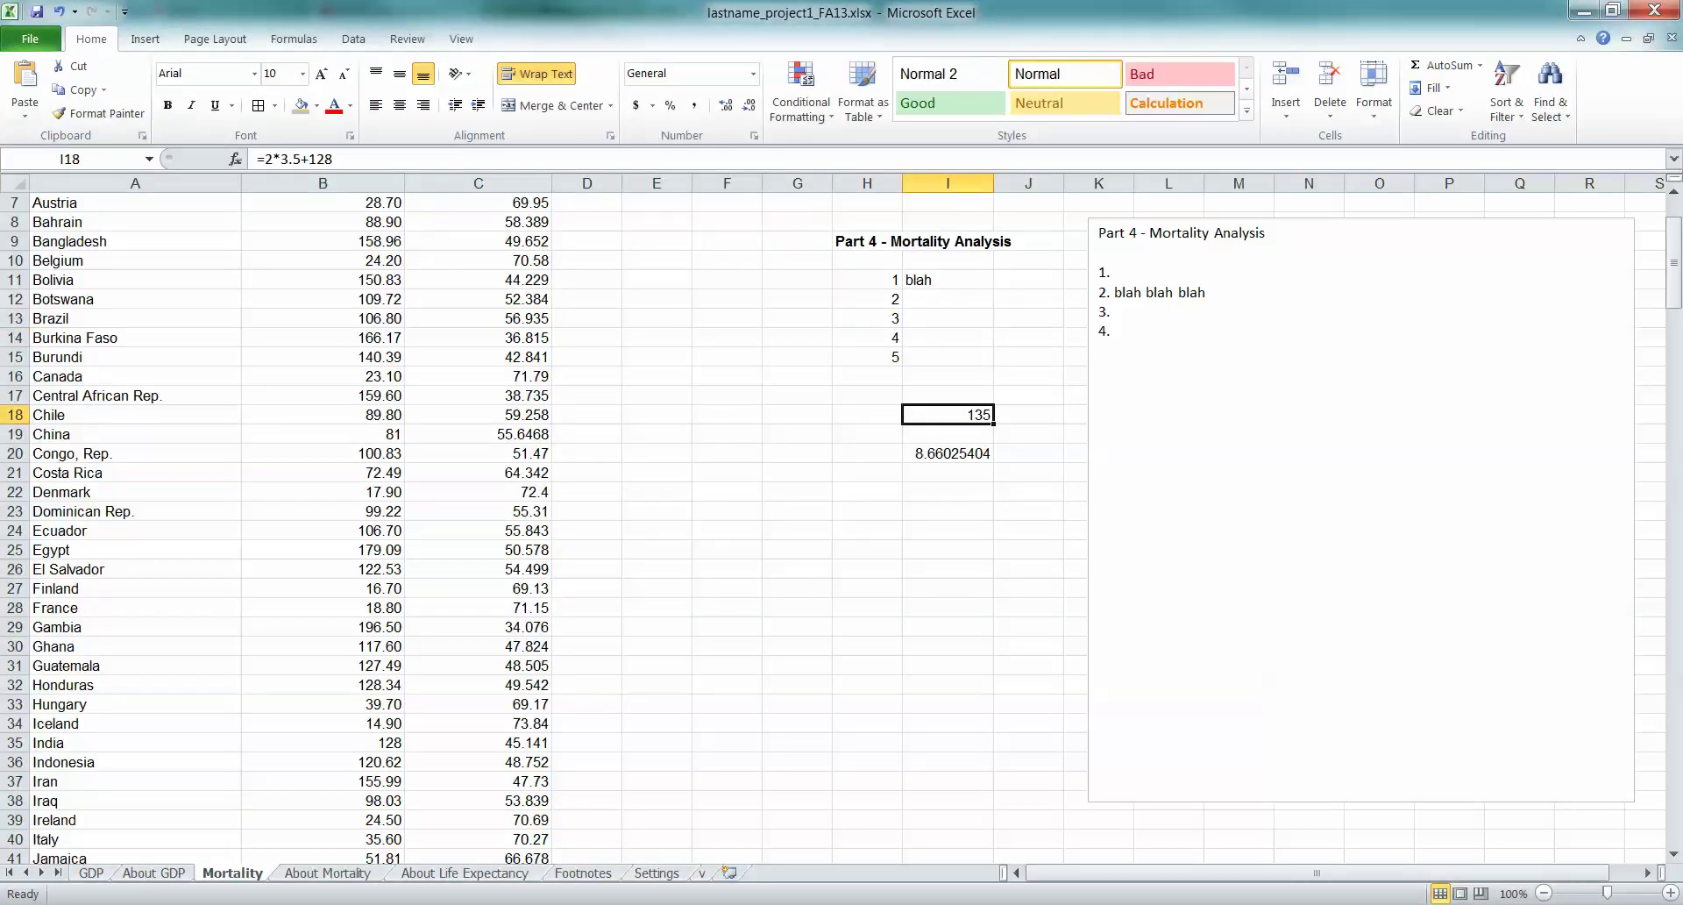
pyautogui.moveTo(942, 424); pyautogui.dragTo(794, 359)
# Enter 'answer yada yada' in I15 and keep it on one unwrapped line
pyautogui.click(948, 357)
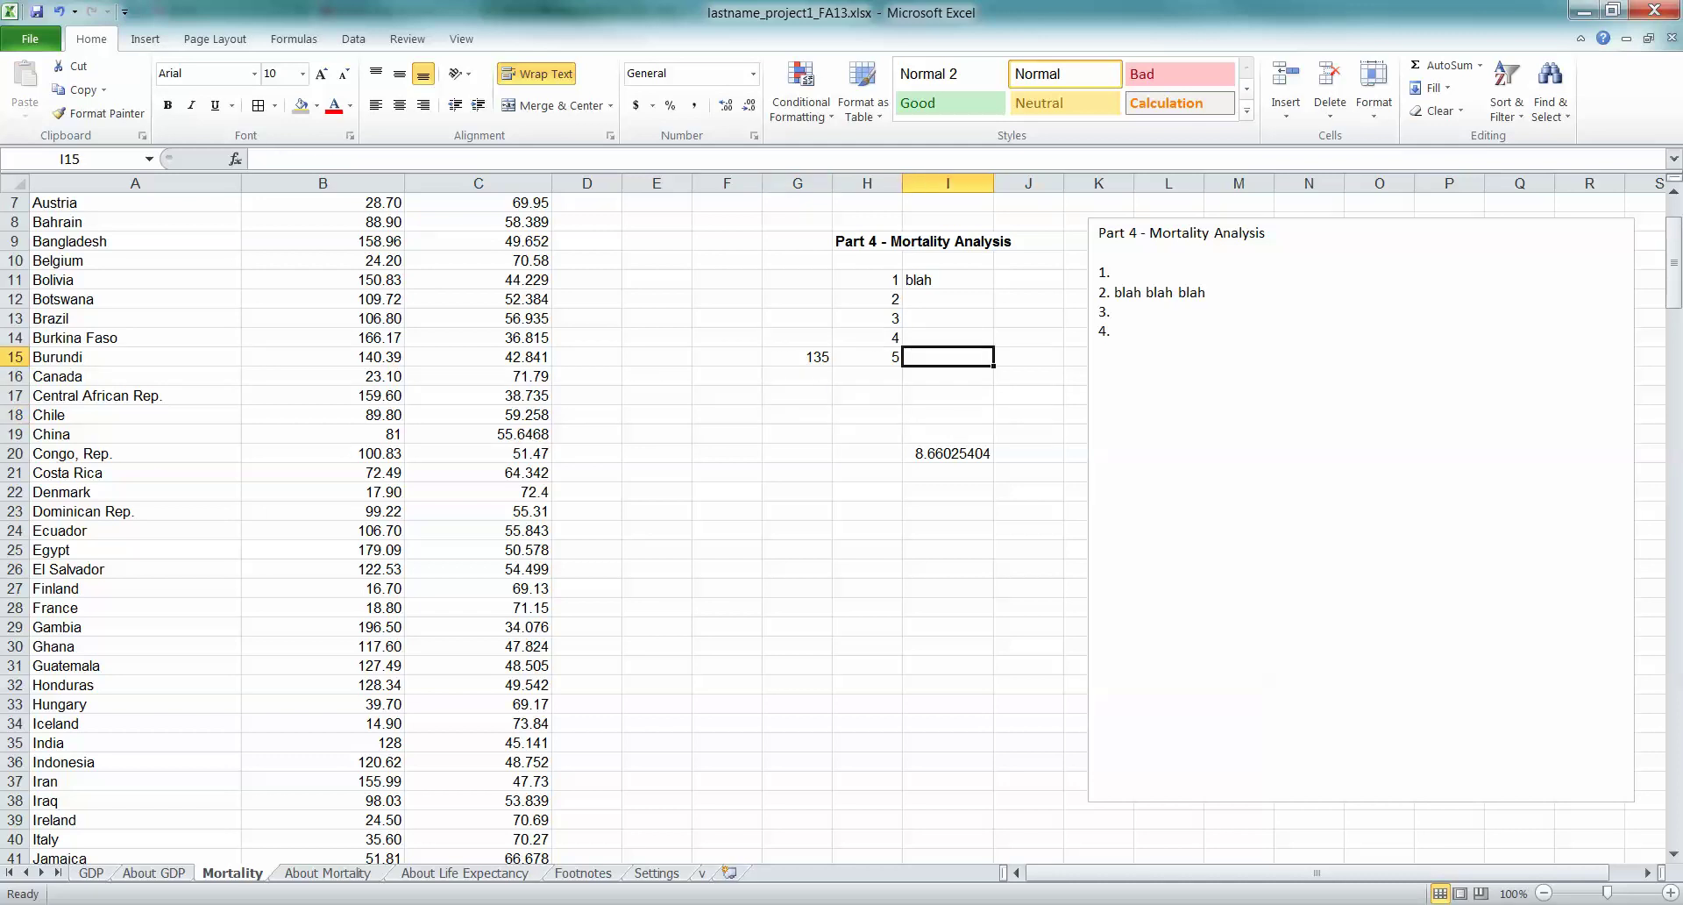
pyautogui.write('an')
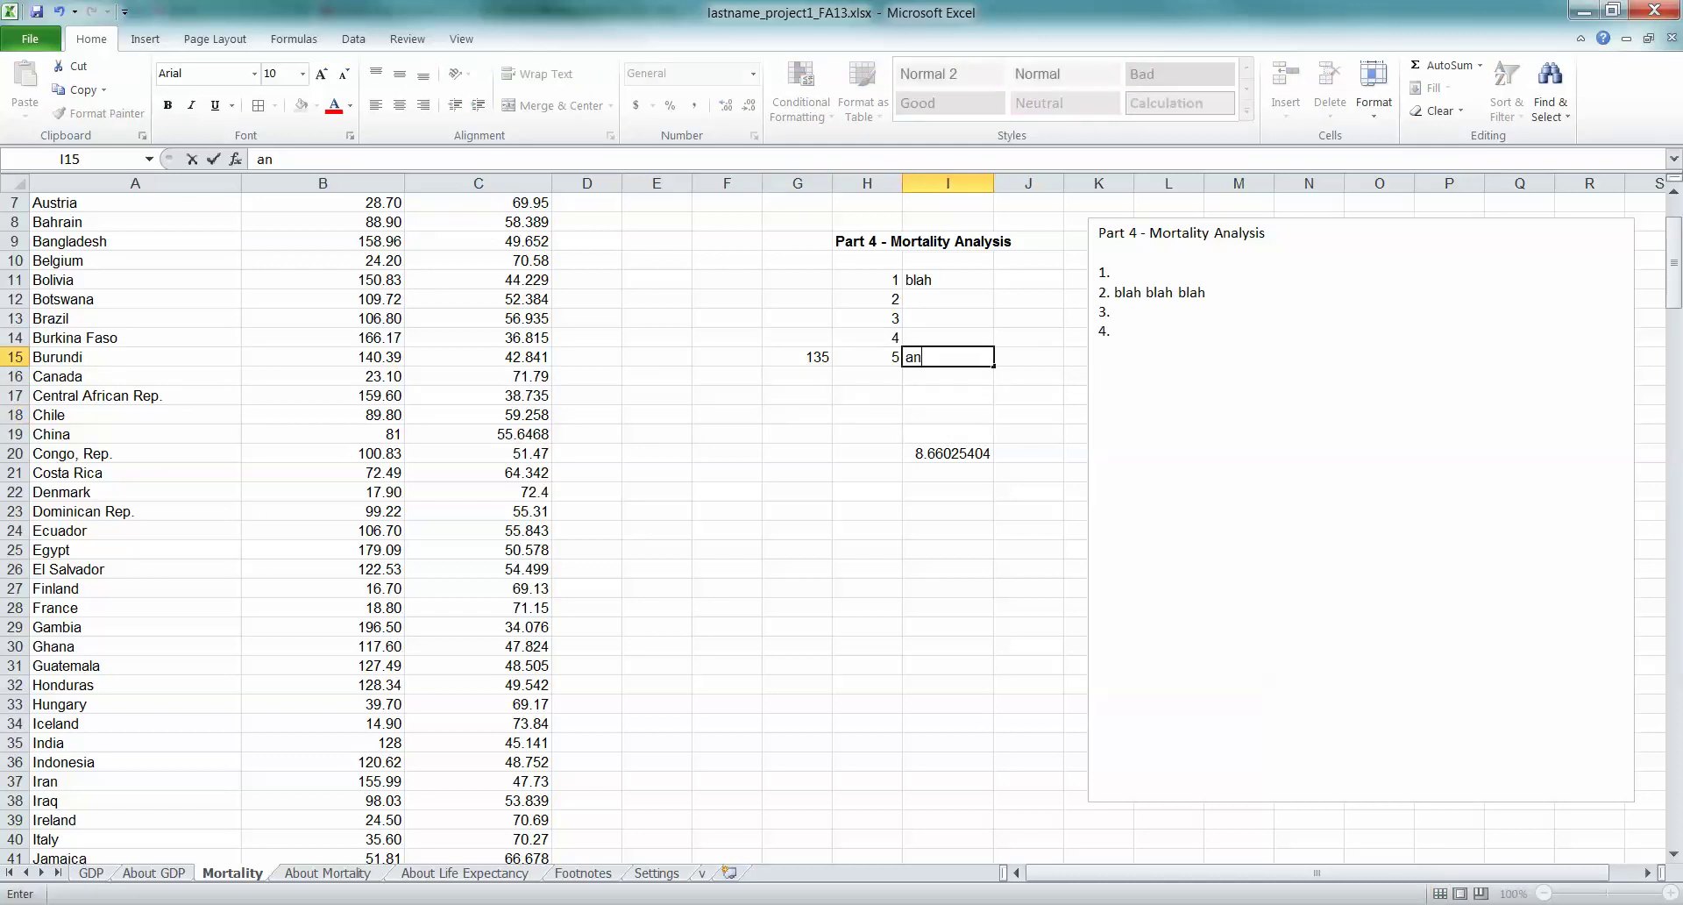
pyautogui.write('swer yada yada')
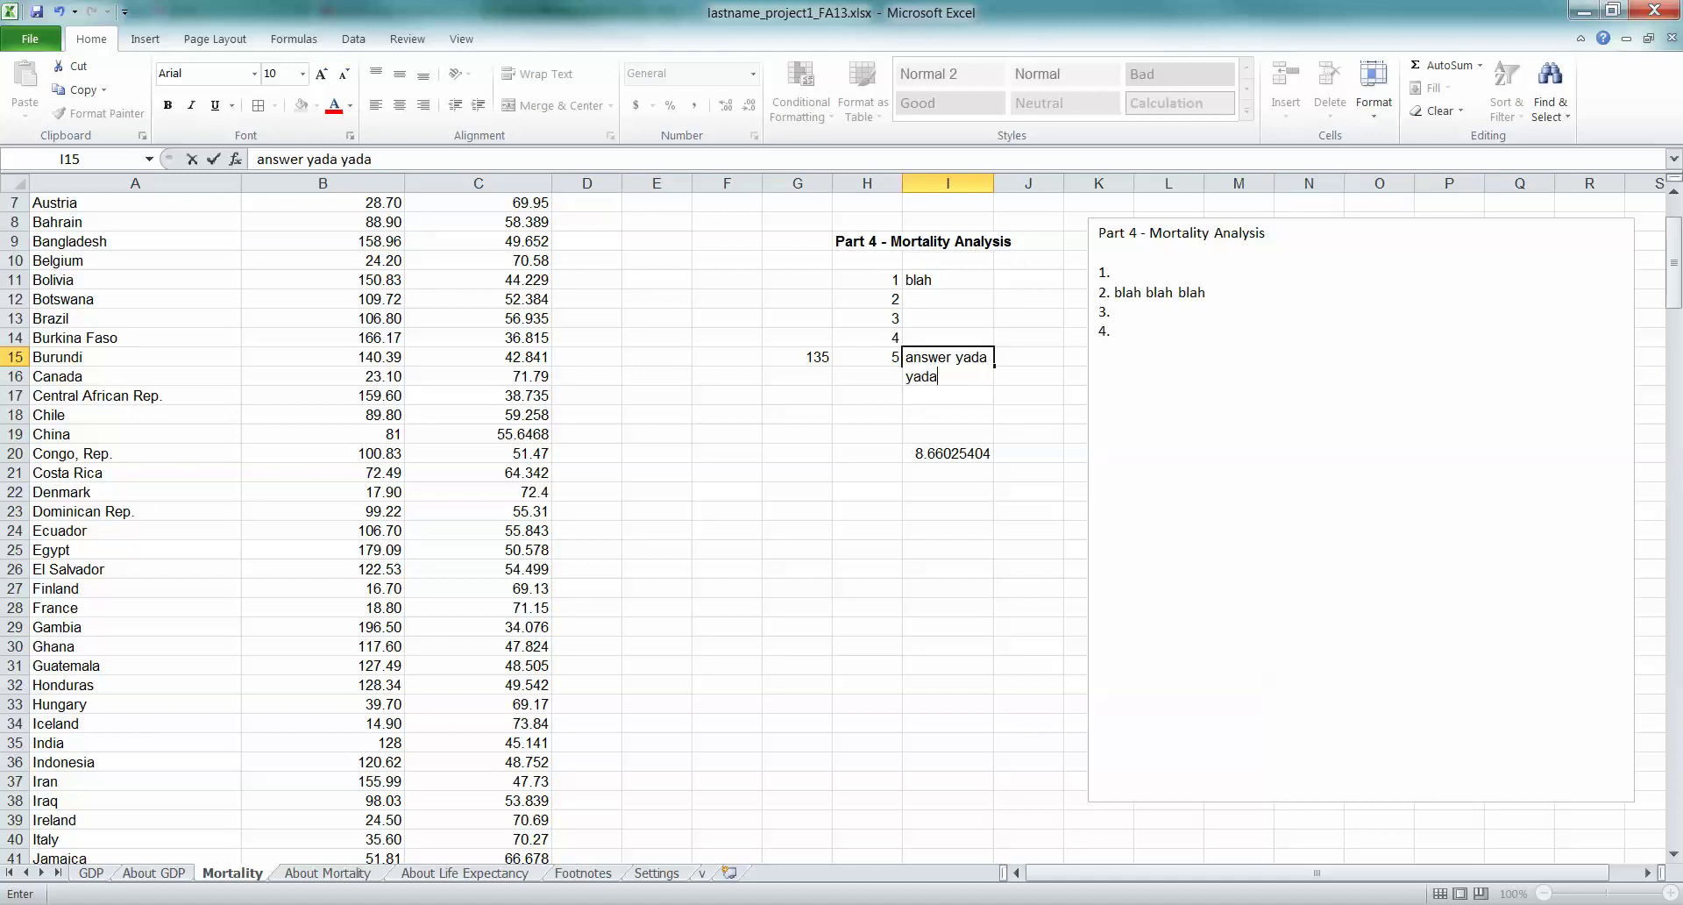
pyautogui.press('Return')
pyautogui.click(947, 367)
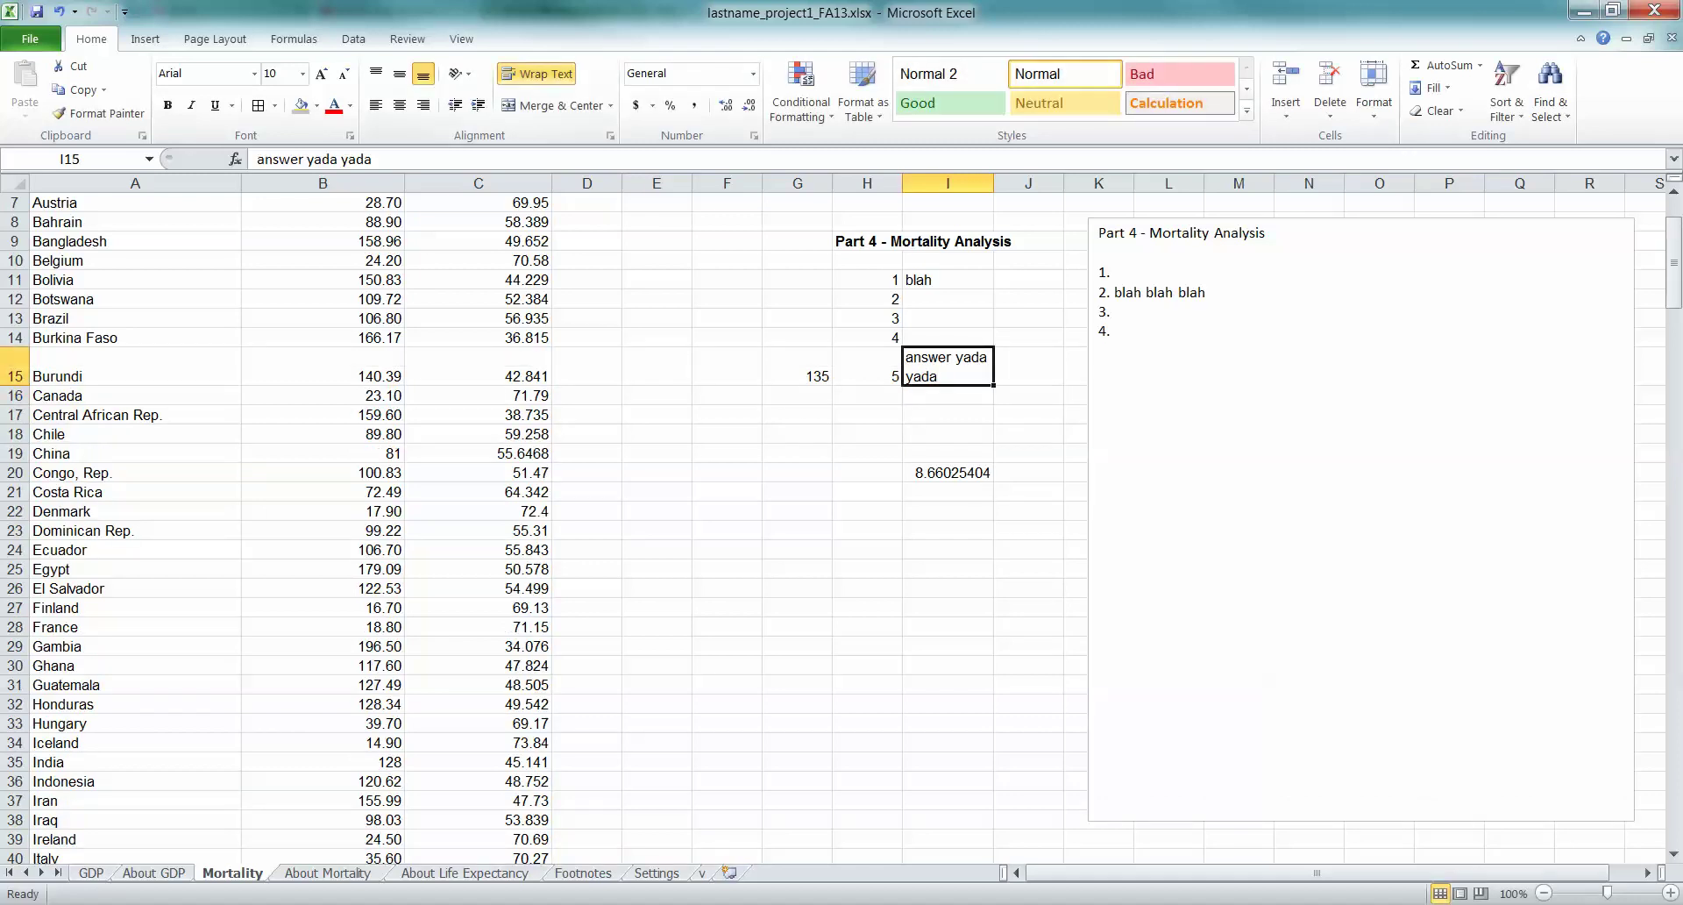
pyautogui.click(535, 73)
# Look over the column I answer cells, then start editing the Part 4 text box
pyautogui.click(1028, 395)
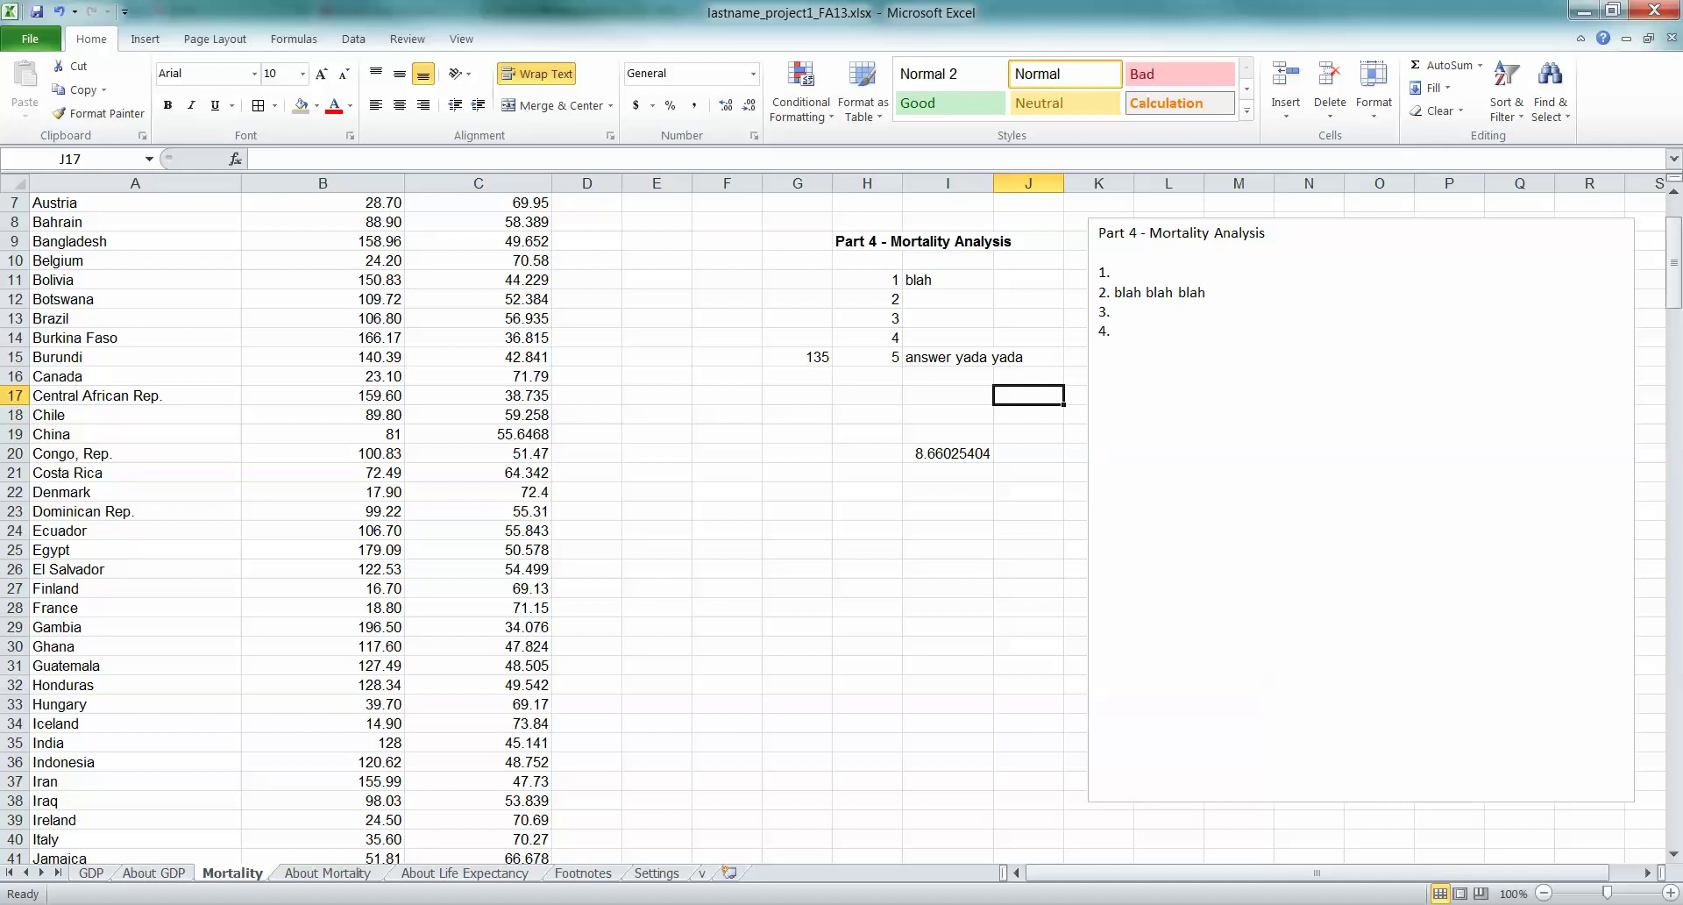
pyautogui.moveTo(947, 298); pyautogui.dragTo(946, 688)
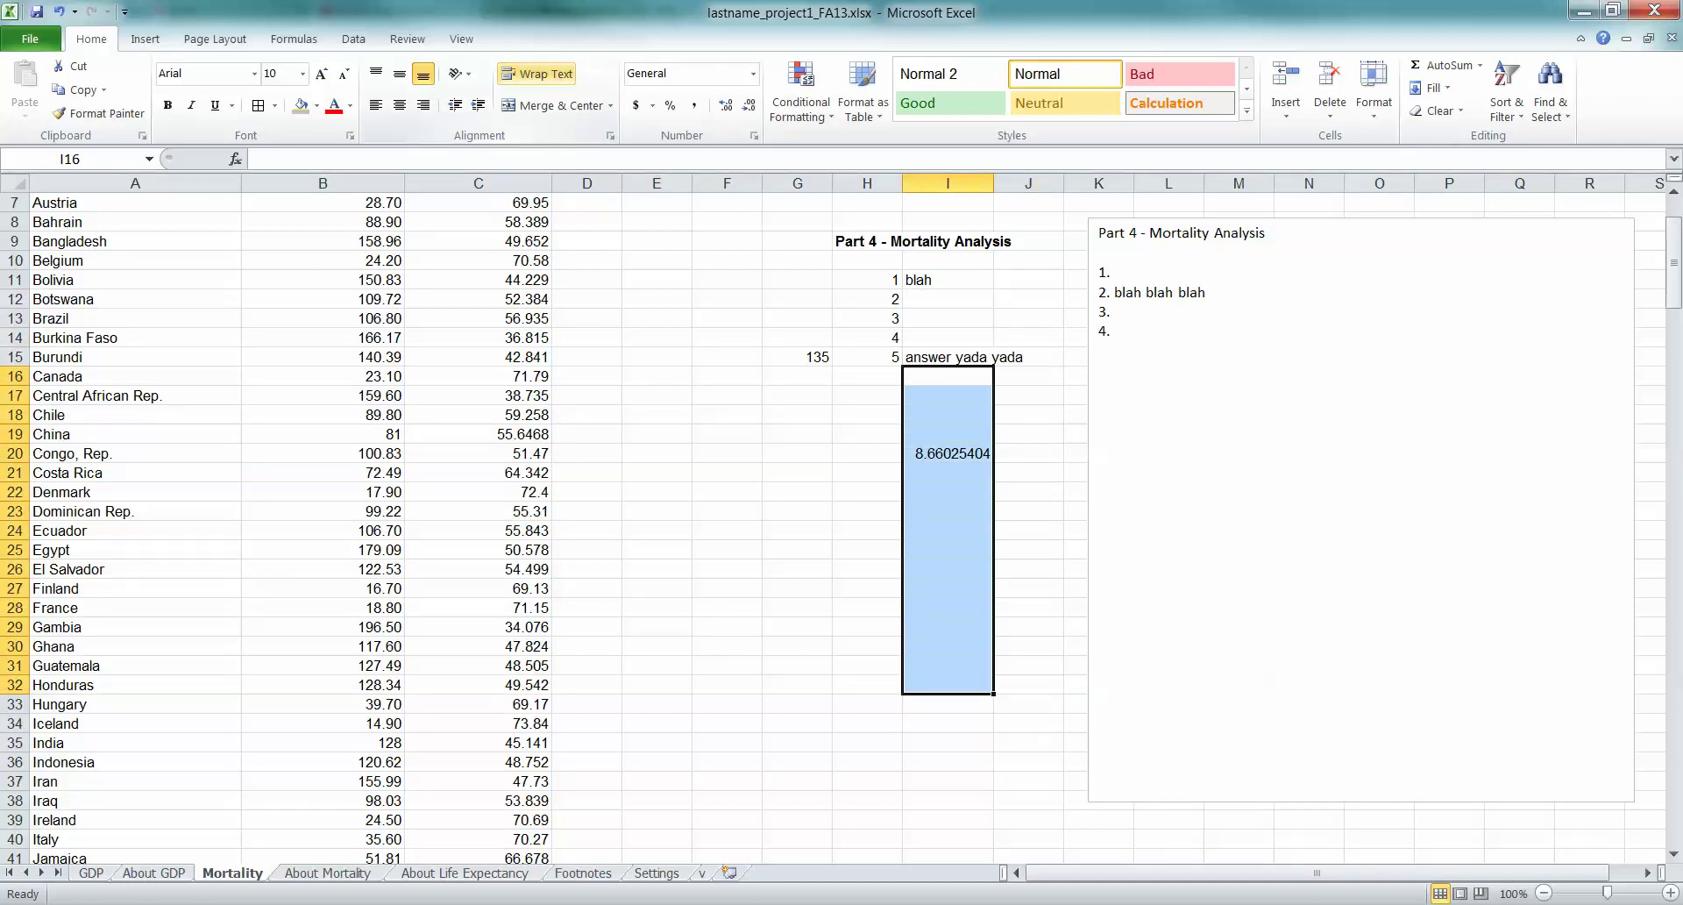
pyautogui.click(796, 414)
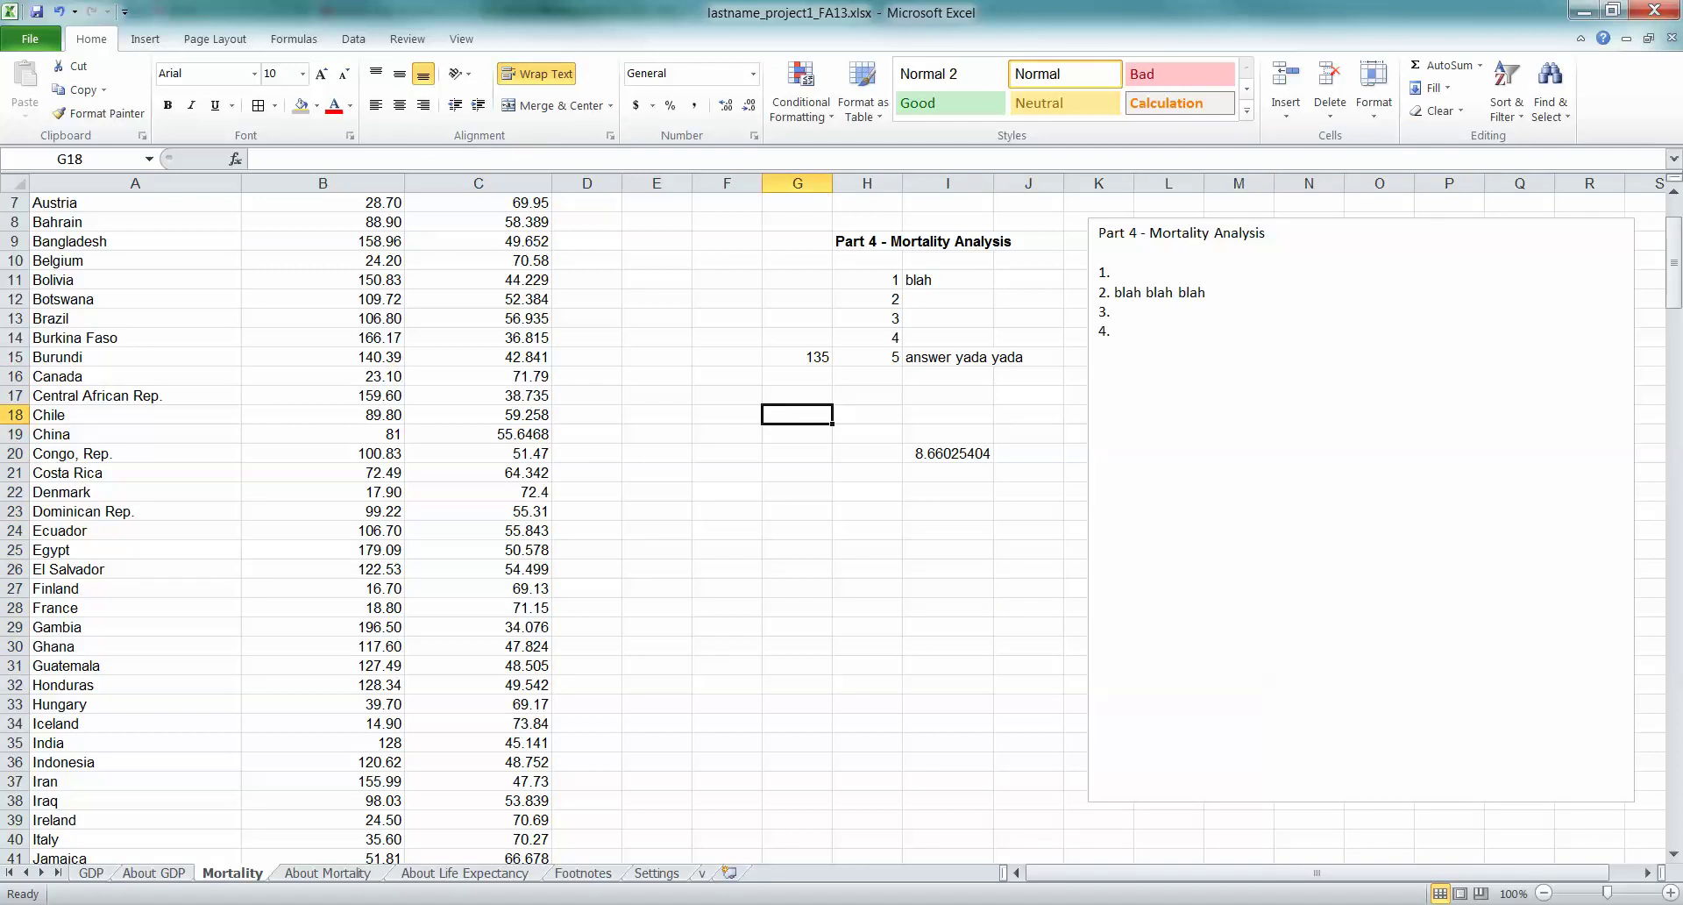
pyautogui.click(948, 396)
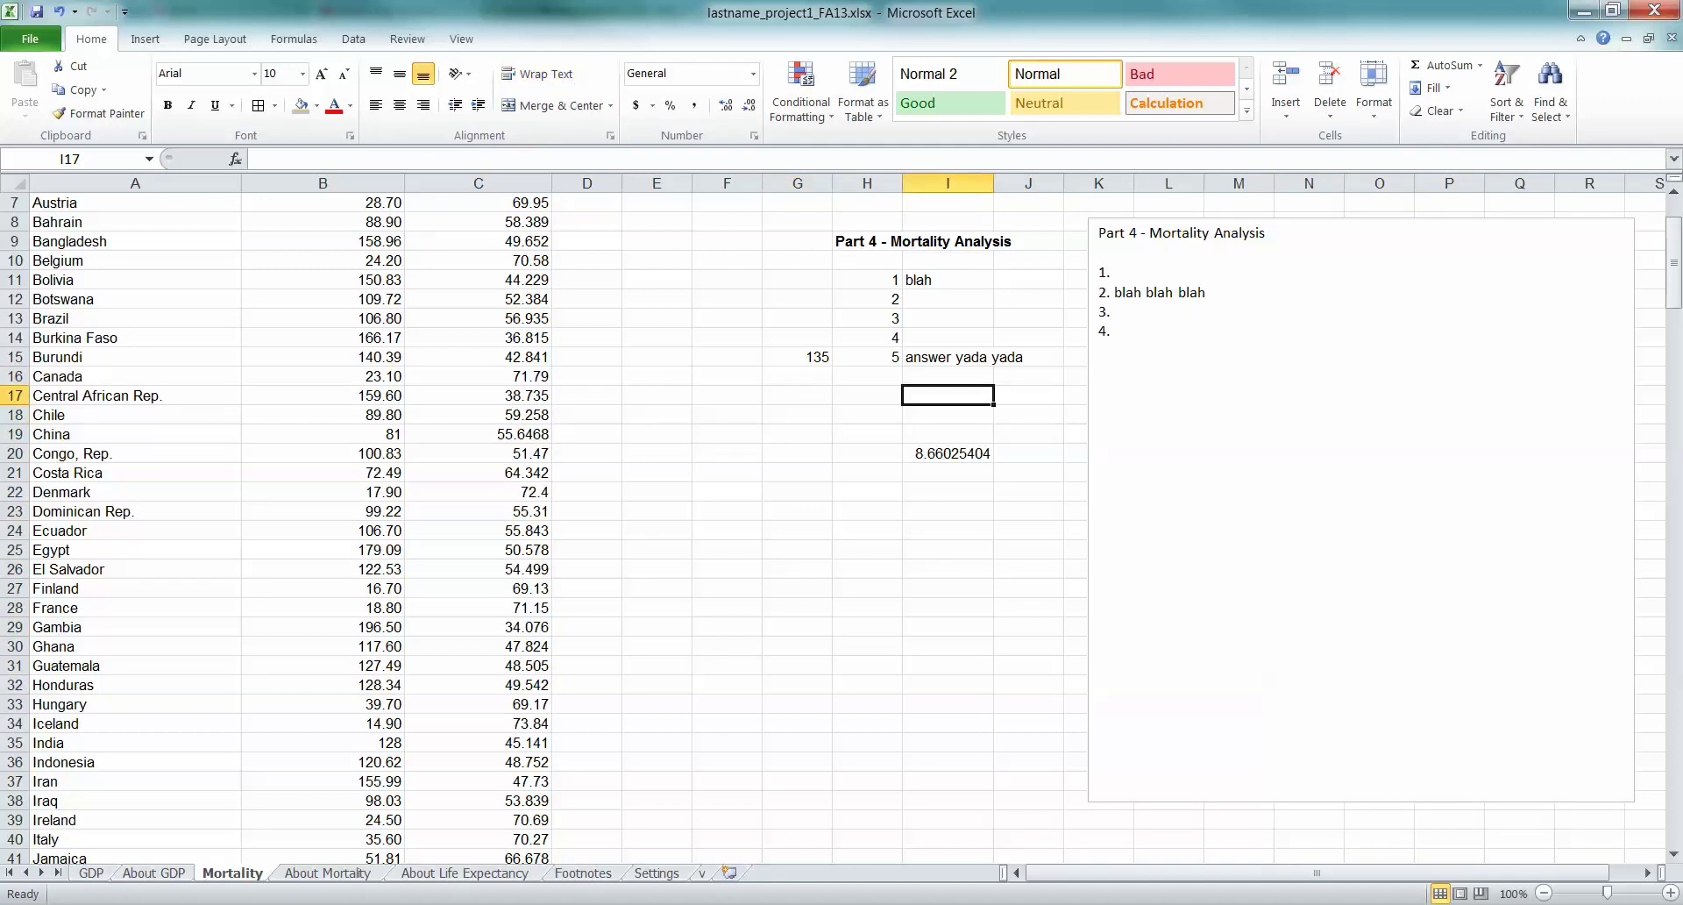
pyautogui.click(1101, 253)
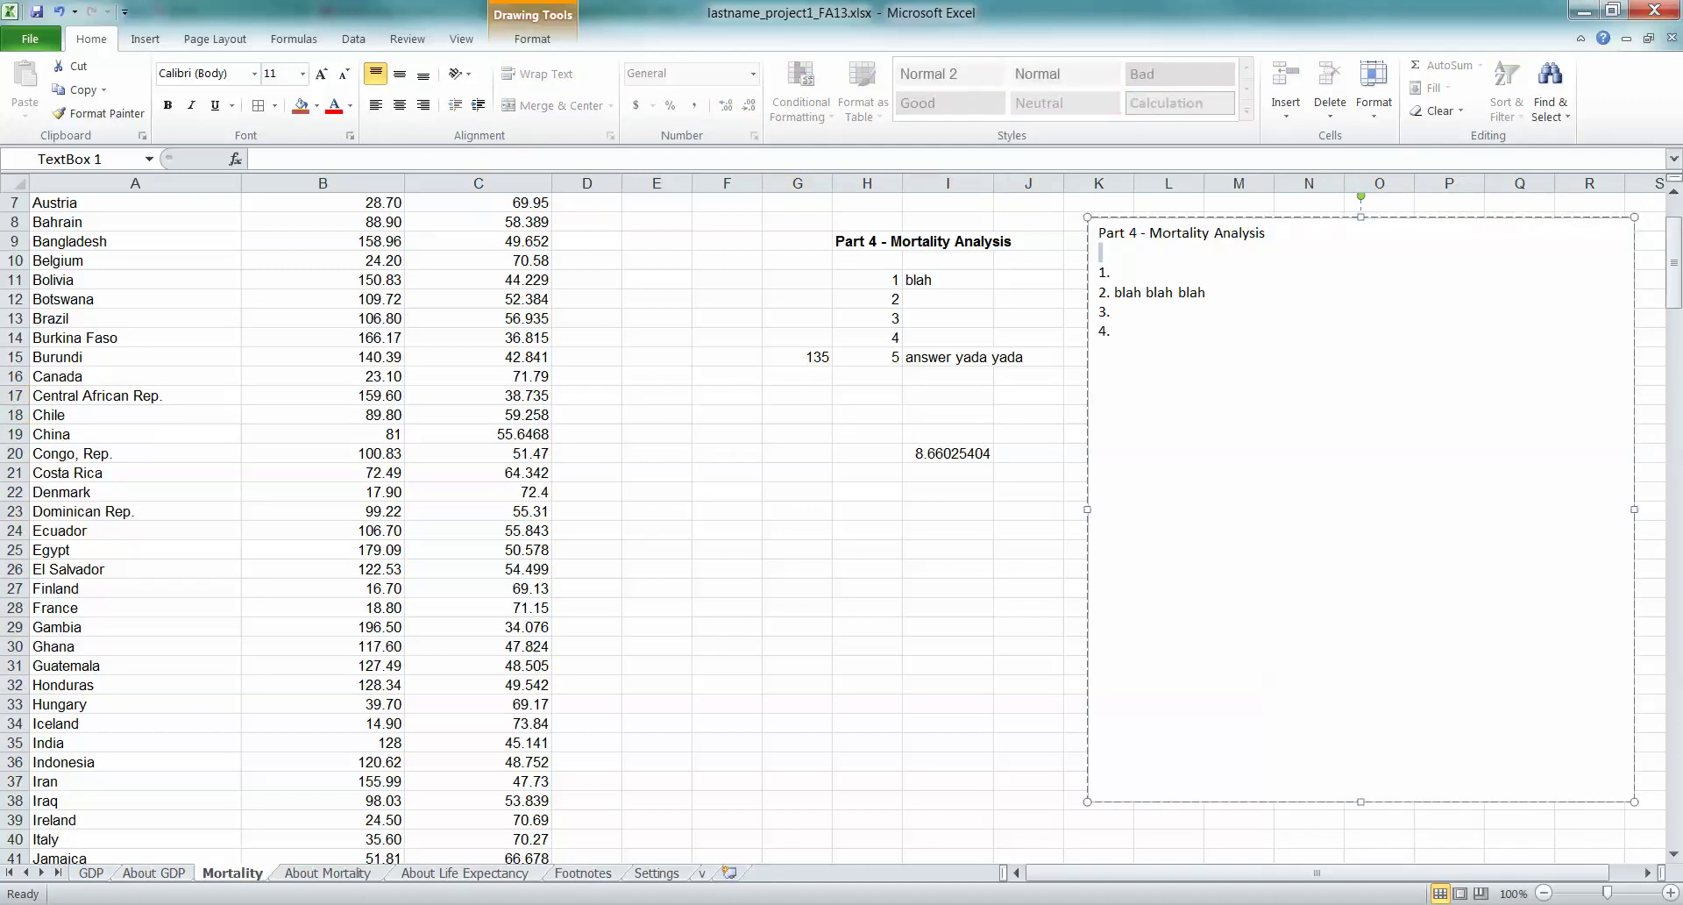
# Make the Part 4 title in the text box bold
pyautogui.moveTo(1267, 233); pyautogui.dragTo(1098, 232)
pyautogui.hotkey('ctrl', 'b')
pyautogui.click(1028, 357)
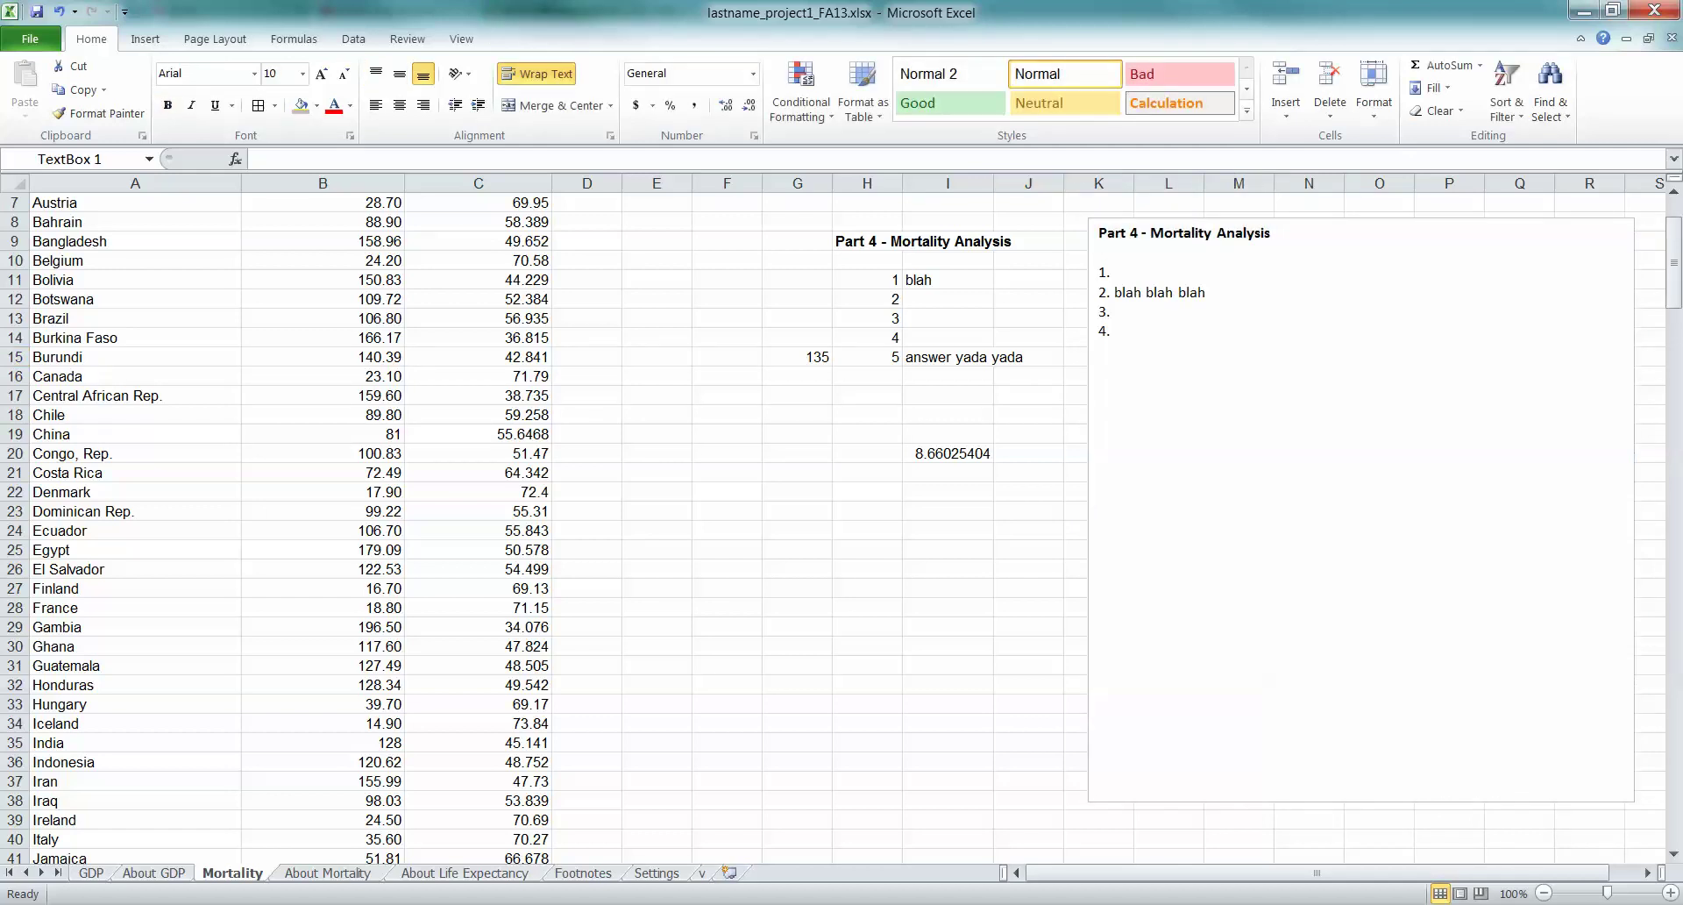
pyautogui.click(1271, 233)
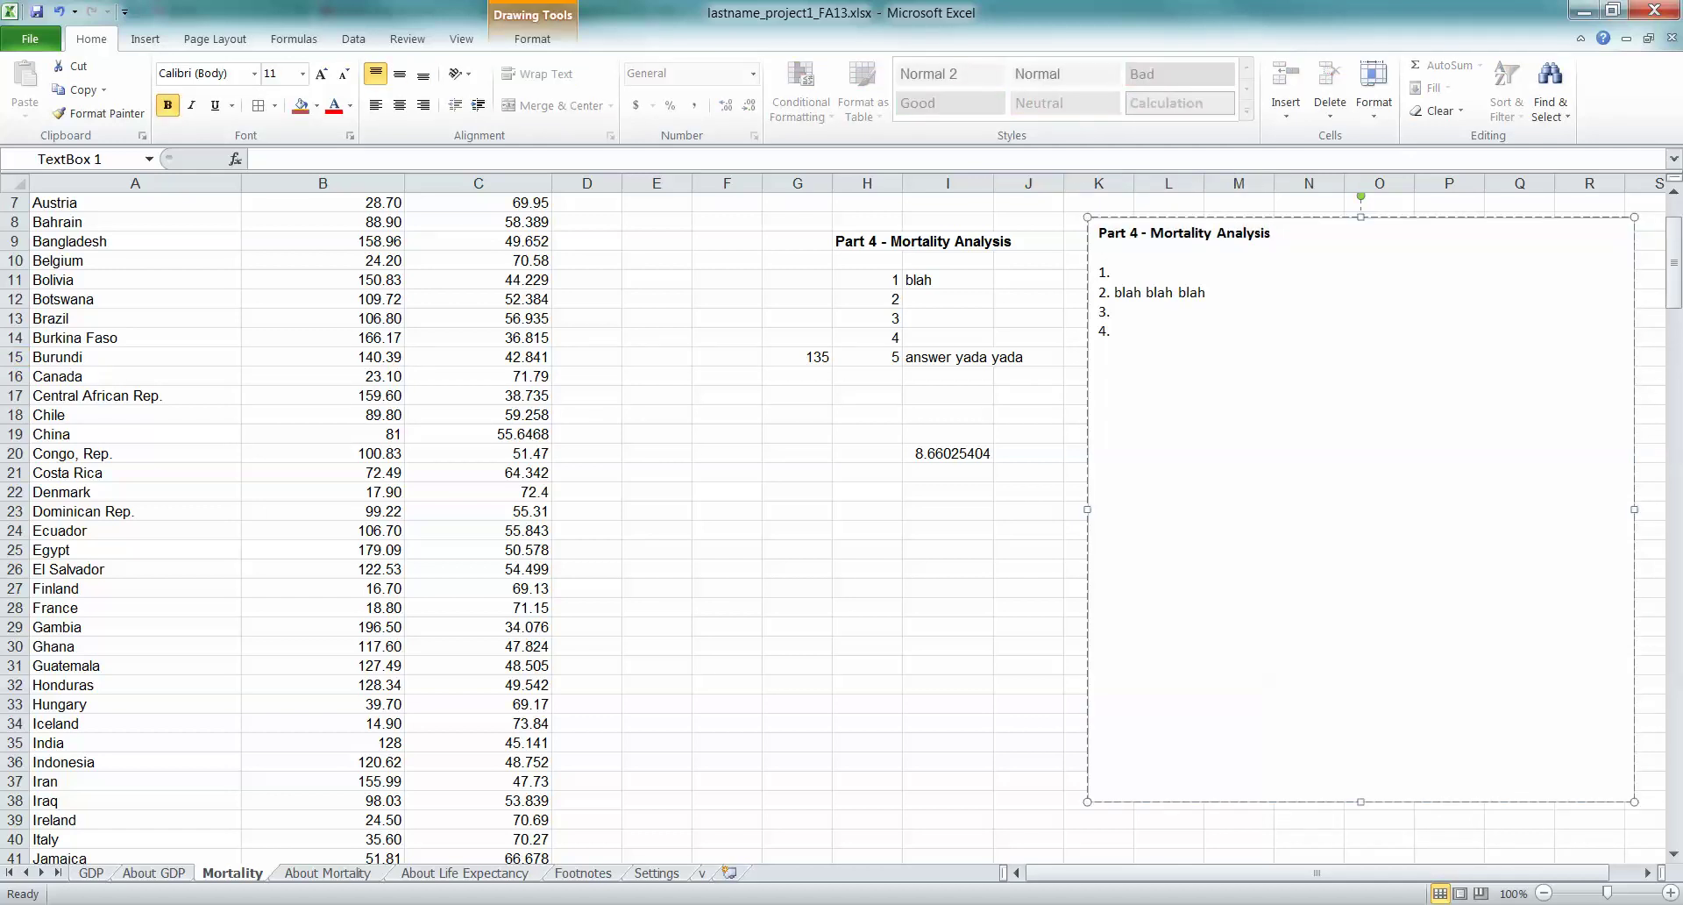
pyautogui.click(478, 319)
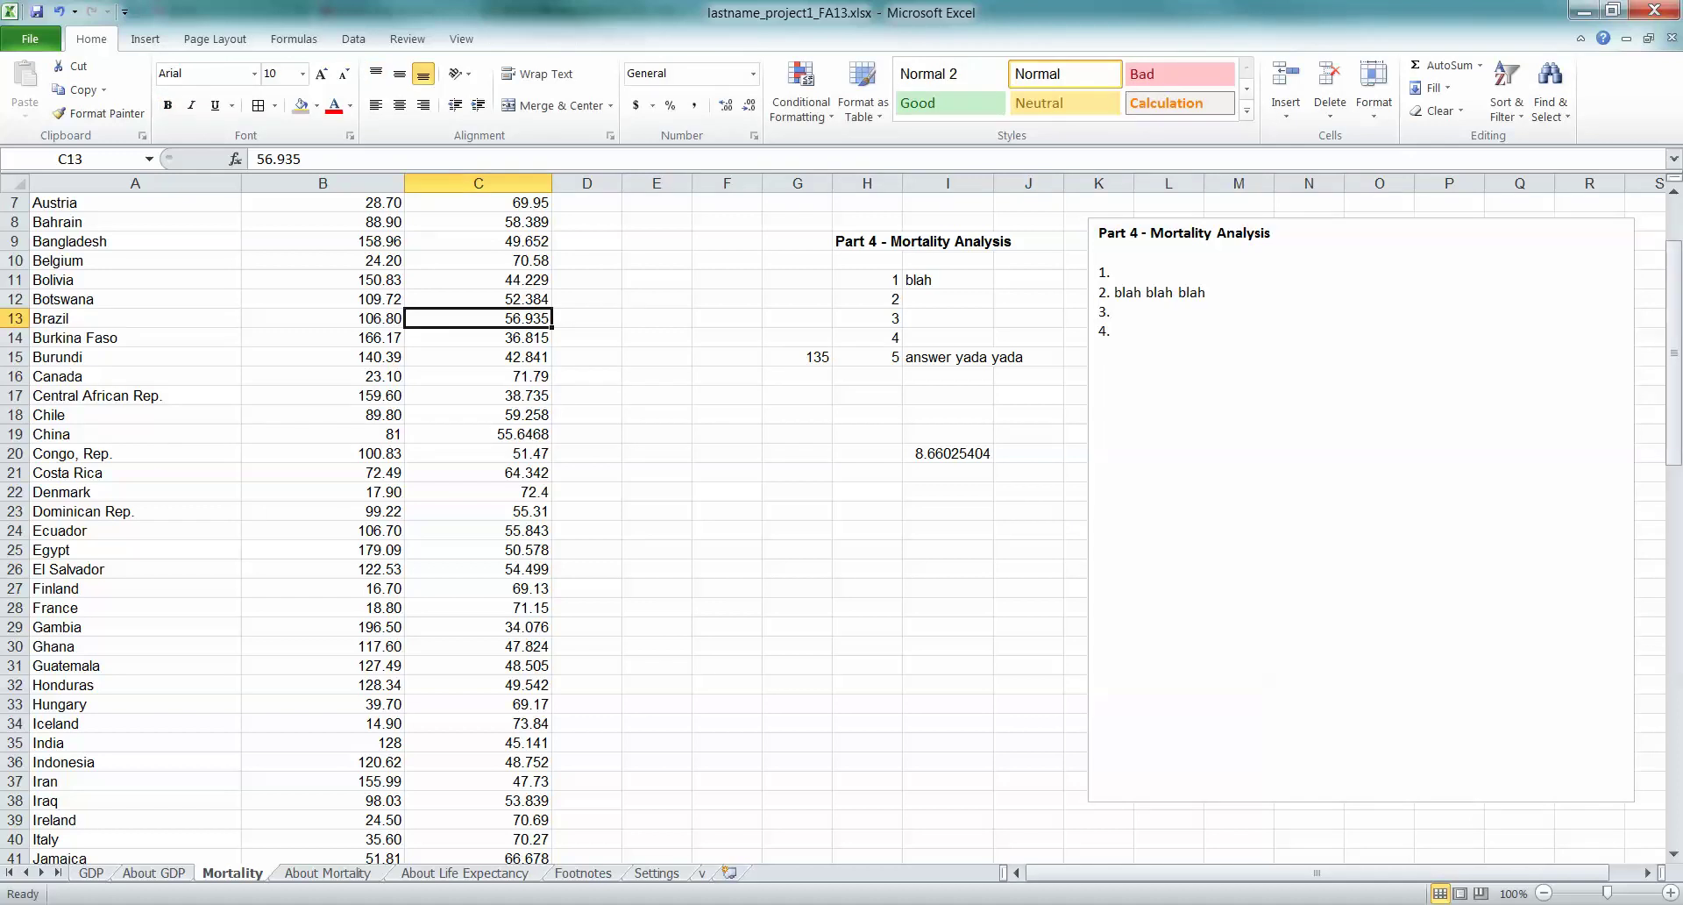
# Move the Part 4 text box down to about row 16
pyautogui.scroll(2, 841, 526)
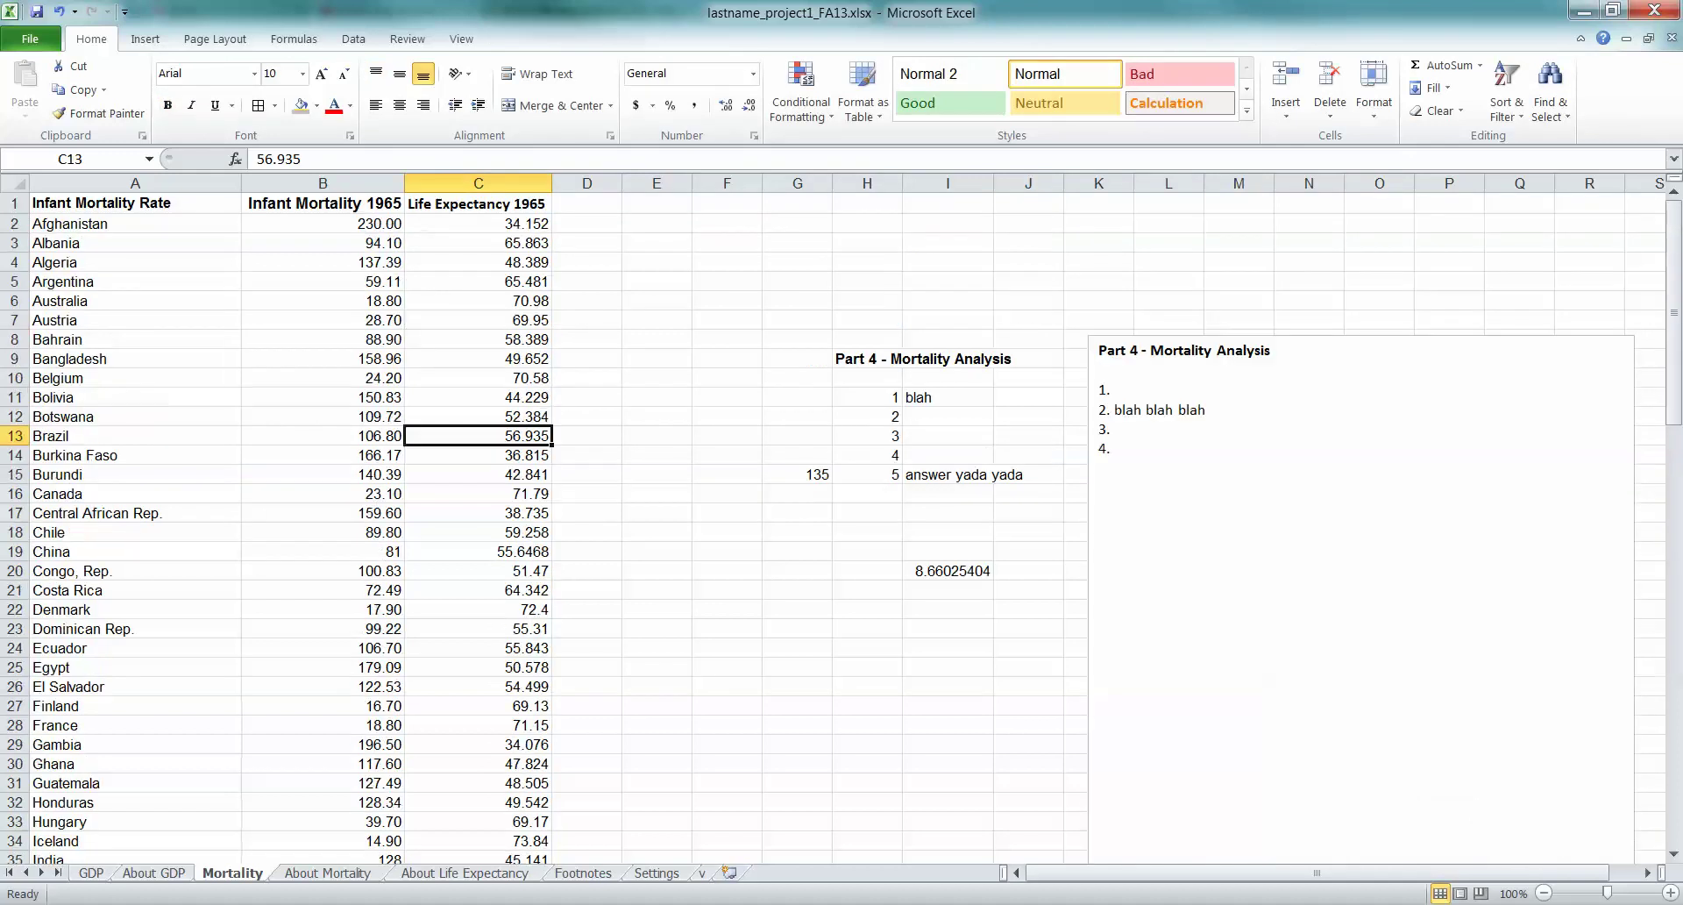
pyautogui.scroll(-3, 842, 526)
pyautogui.scroll(3, 842, 526)
pyautogui.click(1270, 349)
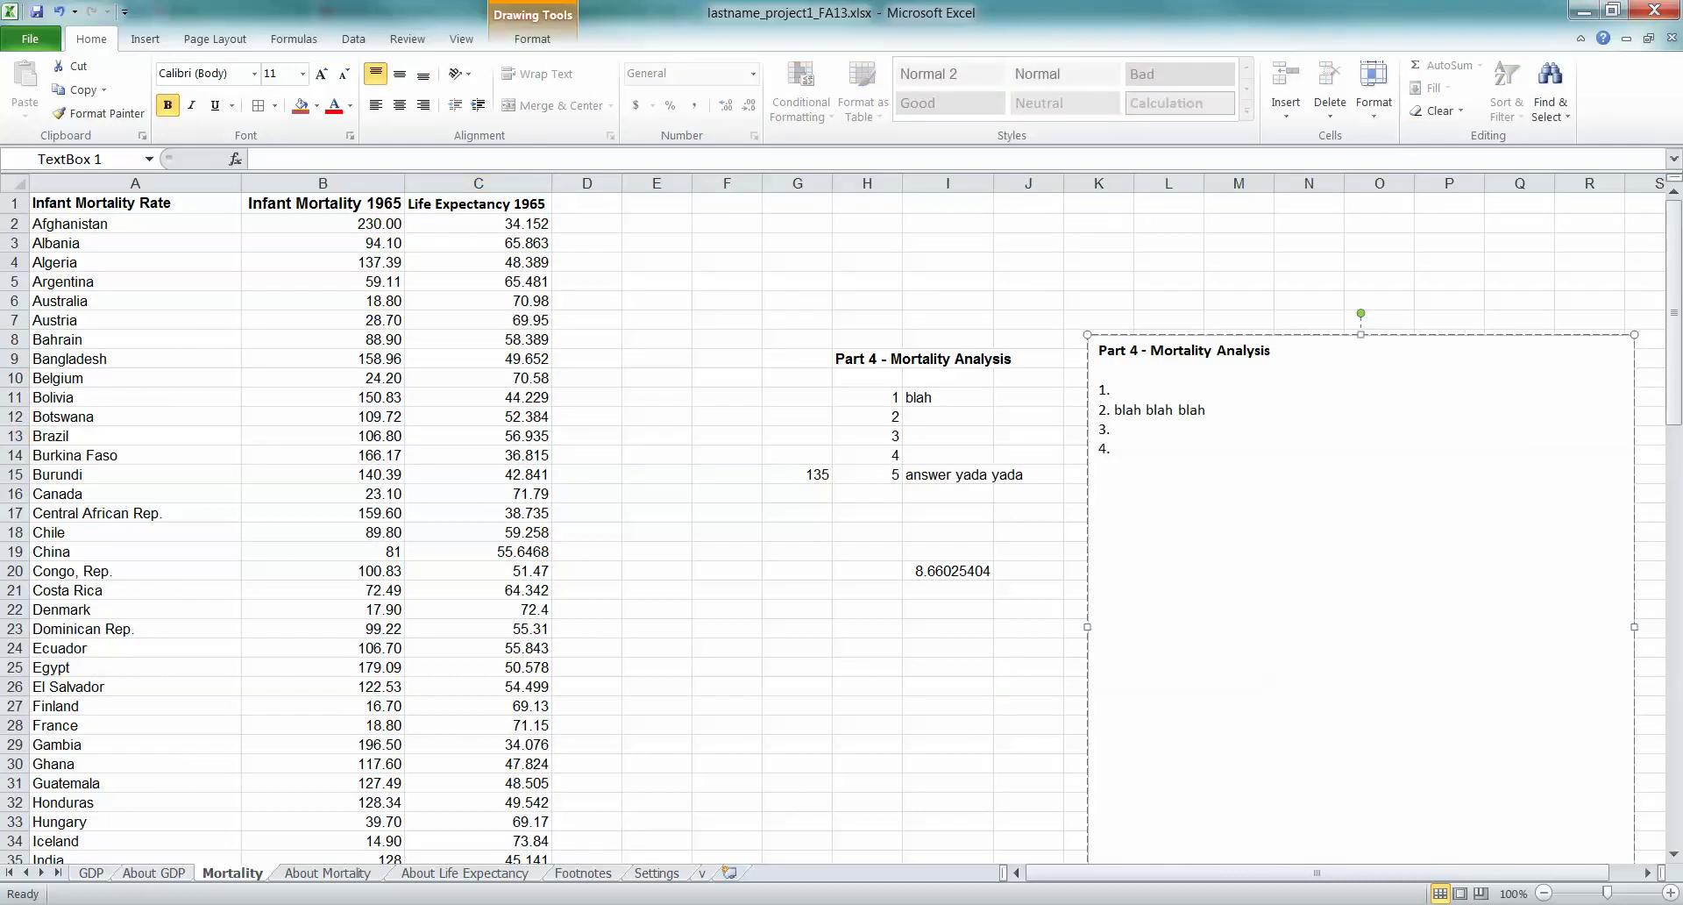
pyautogui.moveTo(1270, 334); pyautogui.dragTo(1261, 488)
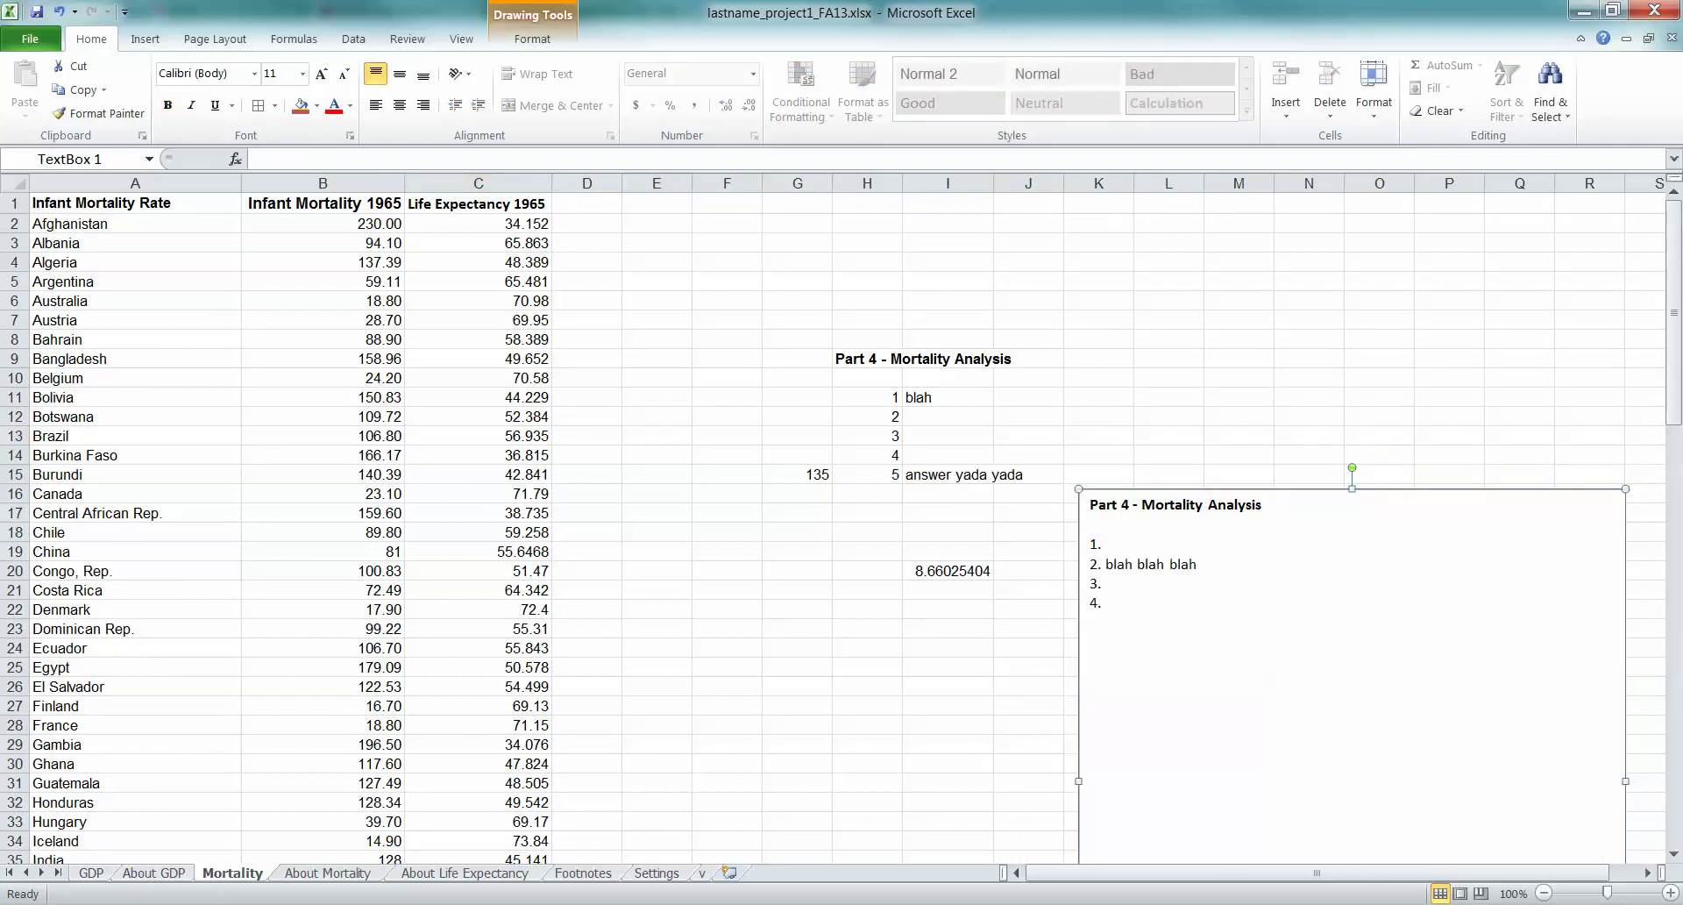
# Move the Part 4 answer block from G8:I20 down to G17:I29
pyautogui.moveTo(867, 358); pyautogui.dragTo(947, 571)
pyautogui.moveTo(824, 331); pyautogui.dragTo(824, 503)
pyautogui.scroll(-4, 824, 503)
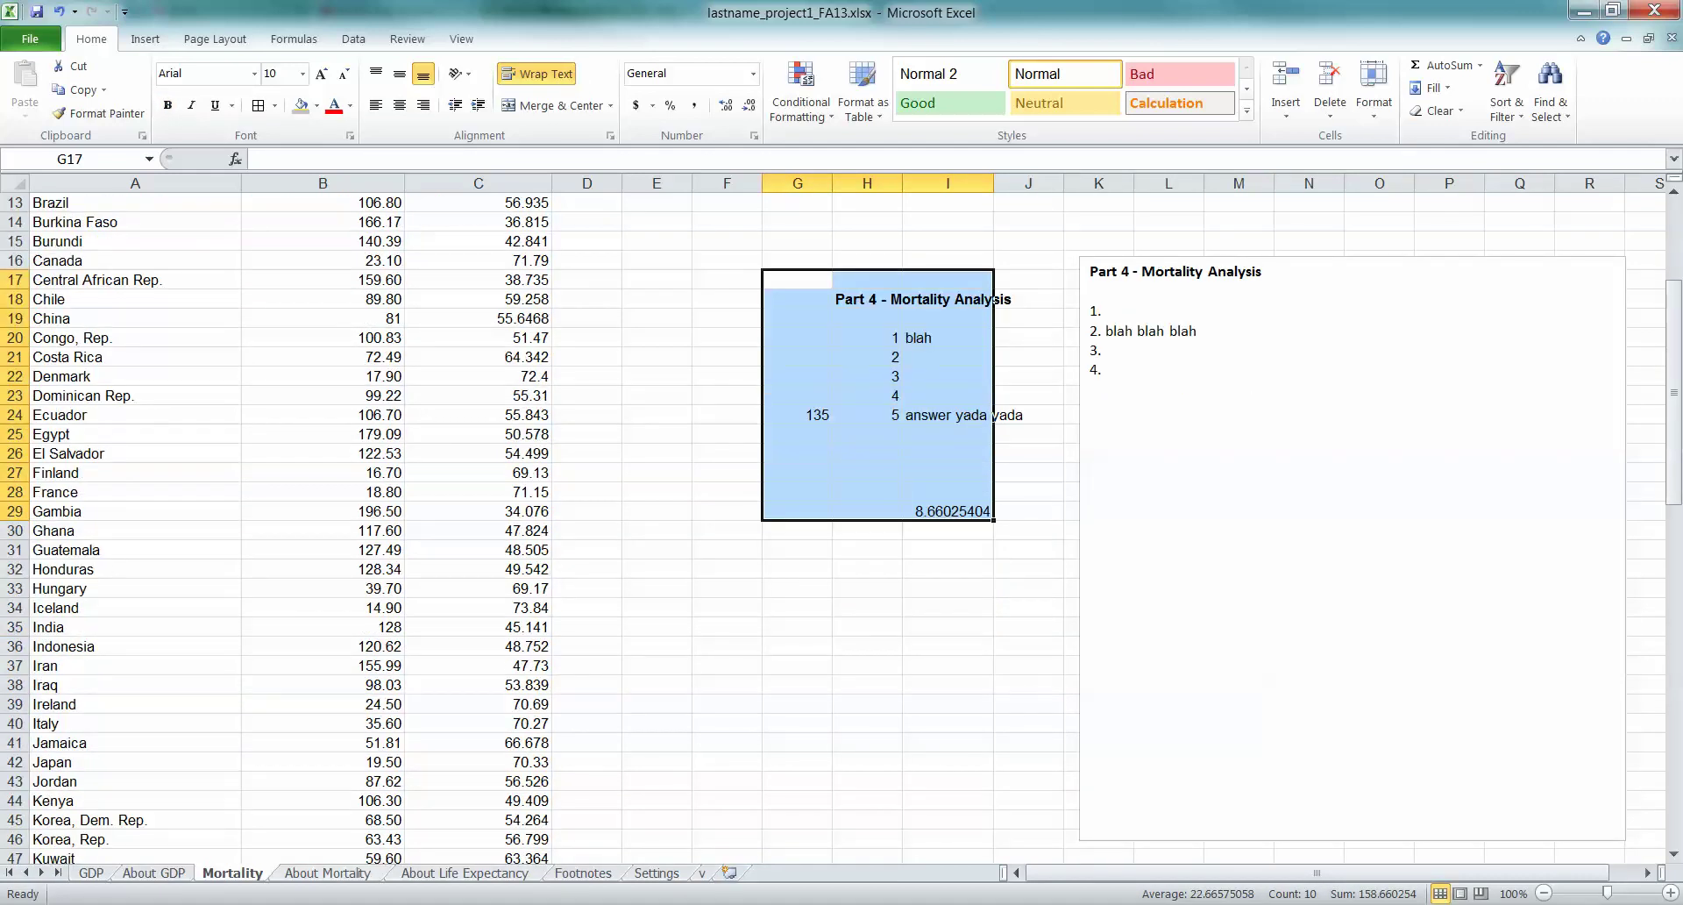
pyautogui.hotkey('ctrl', 'pageup')
pyautogui.hotkey('ctrl', 'pageup')
pyautogui.scroll(20, 833, 526)
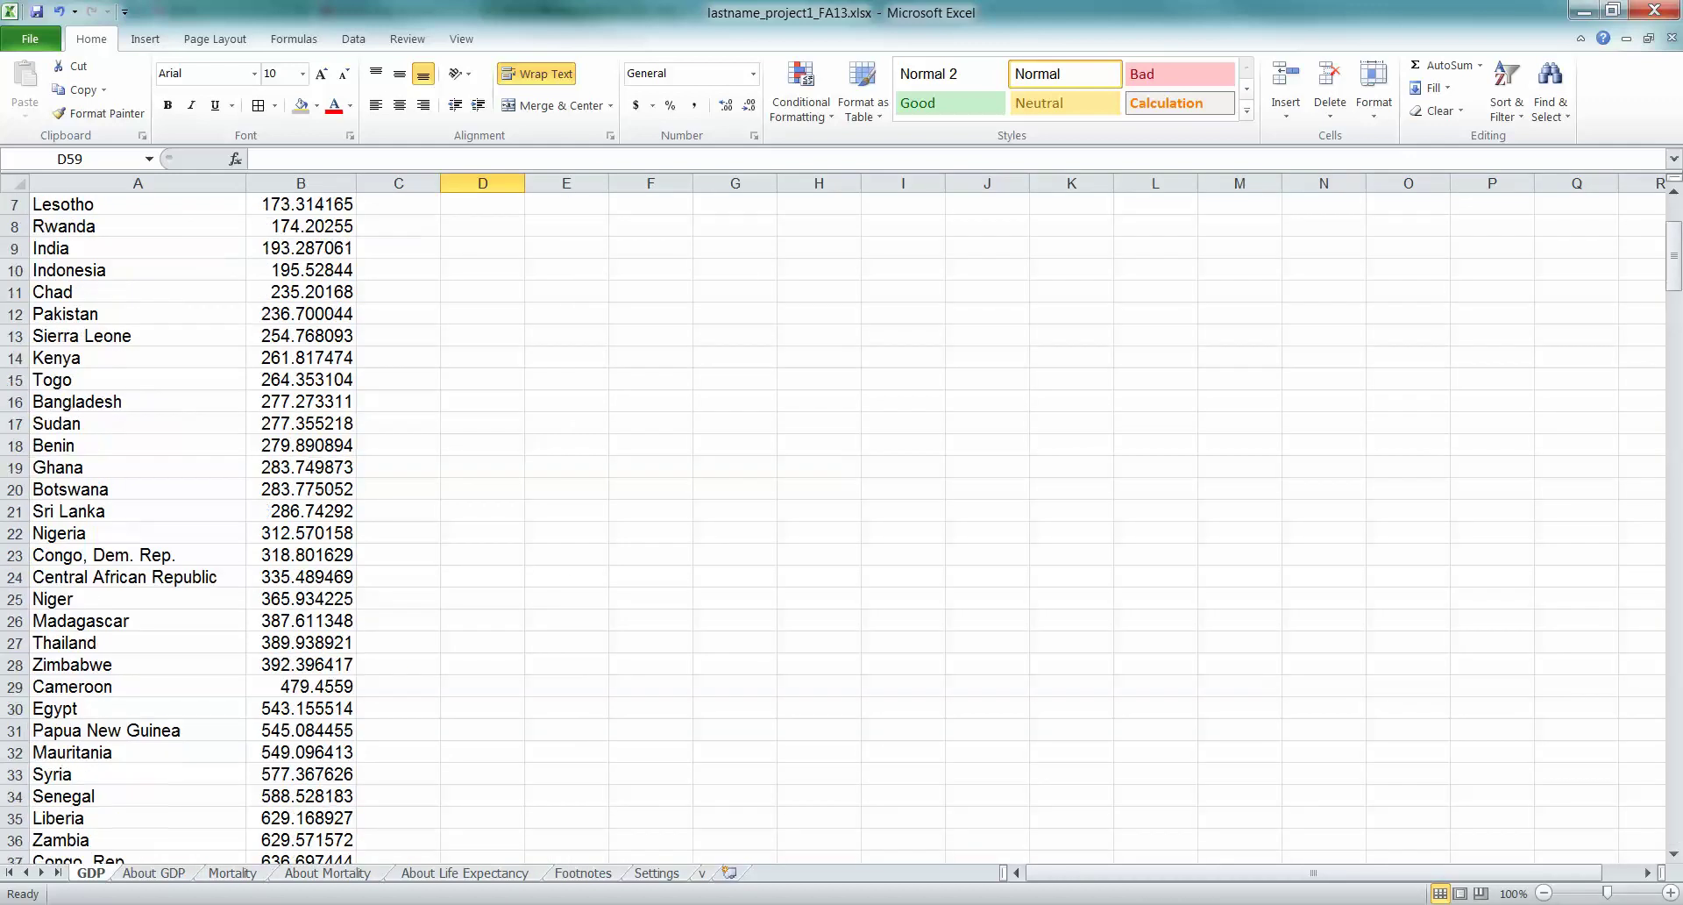
pyautogui.moveTo(650, 316); pyautogui.dragTo(1071, 512)
pyautogui.scroll(-5, 833, 526)
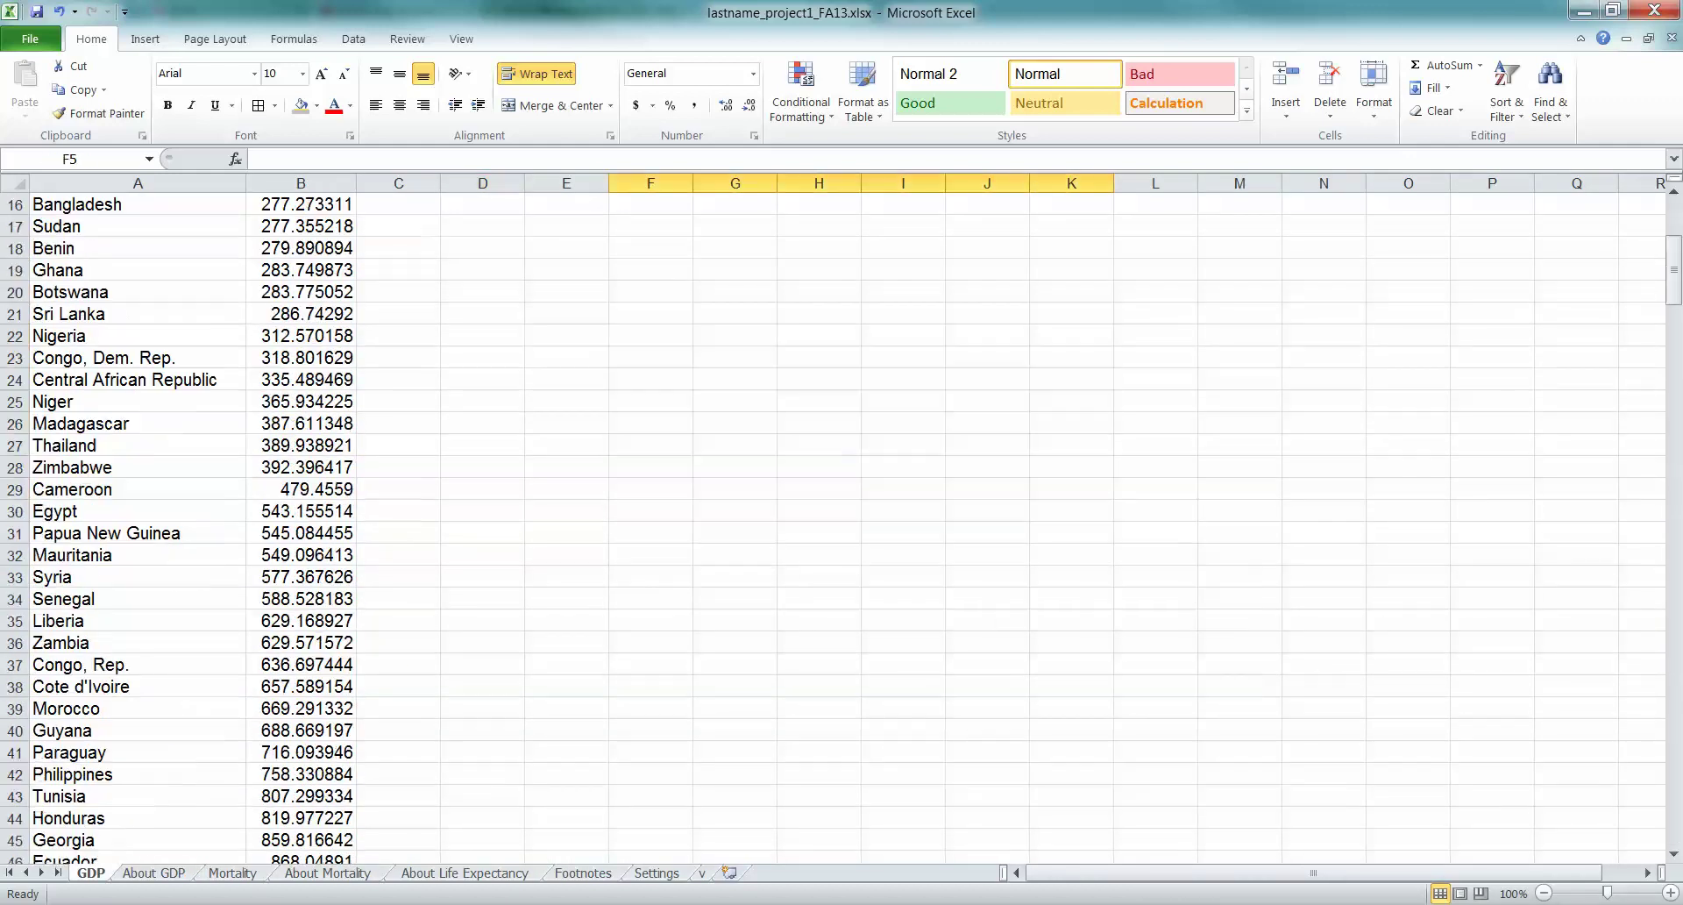
pyautogui.scroll(5, 833, 526)
pyautogui.scroll(-5, 833, 526)
pyautogui.scroll(-13, 832, 526)
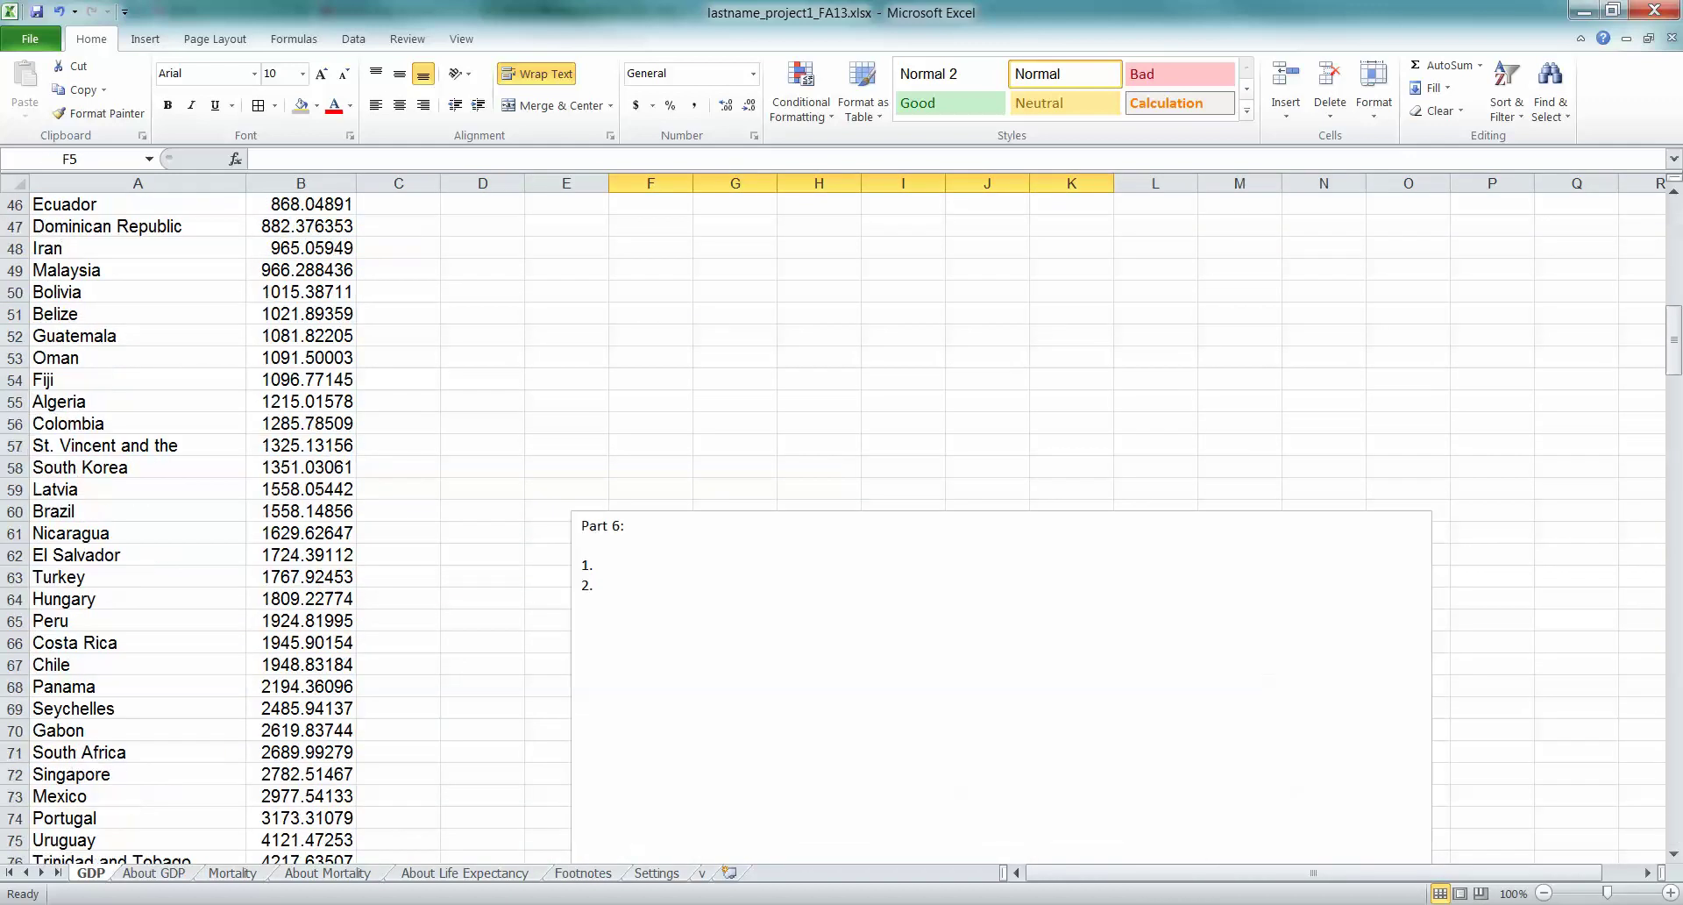
pyautogui.scroll(2, 833, 526)
pyautogui.click(735, 378)
pyautogui.scroll(-1, 999, 614)
pyautogui.click(583, 536)
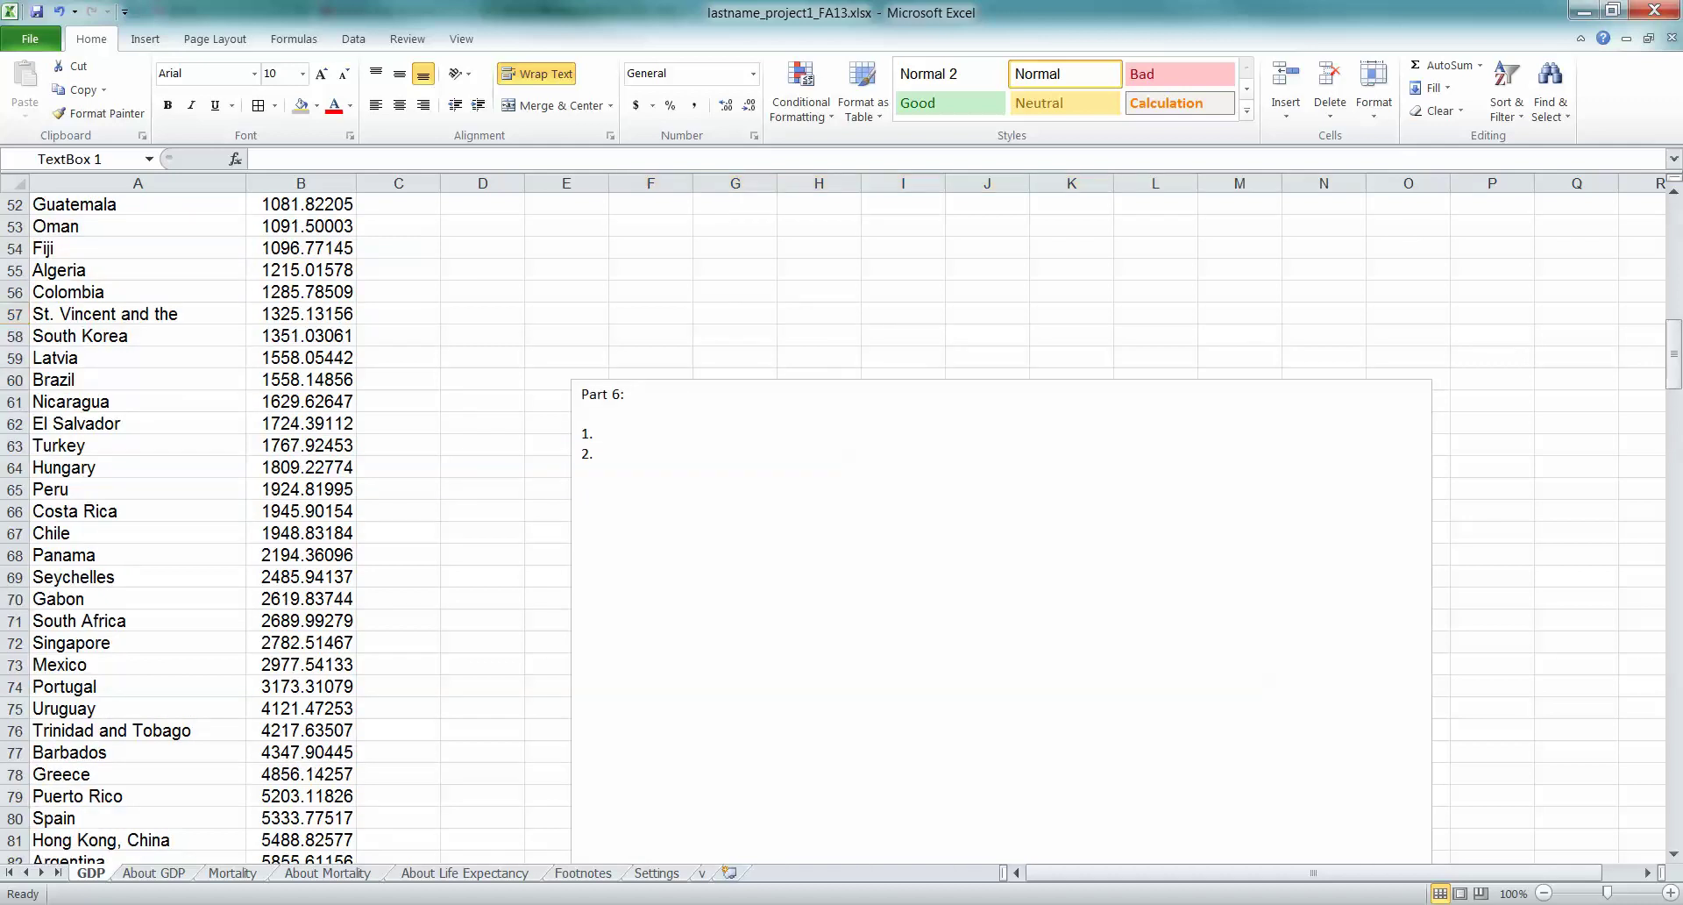
pyautogui.scroll(-4, 1000, 614)
pyautogui.hotkey('ctrl', 'pagedown')
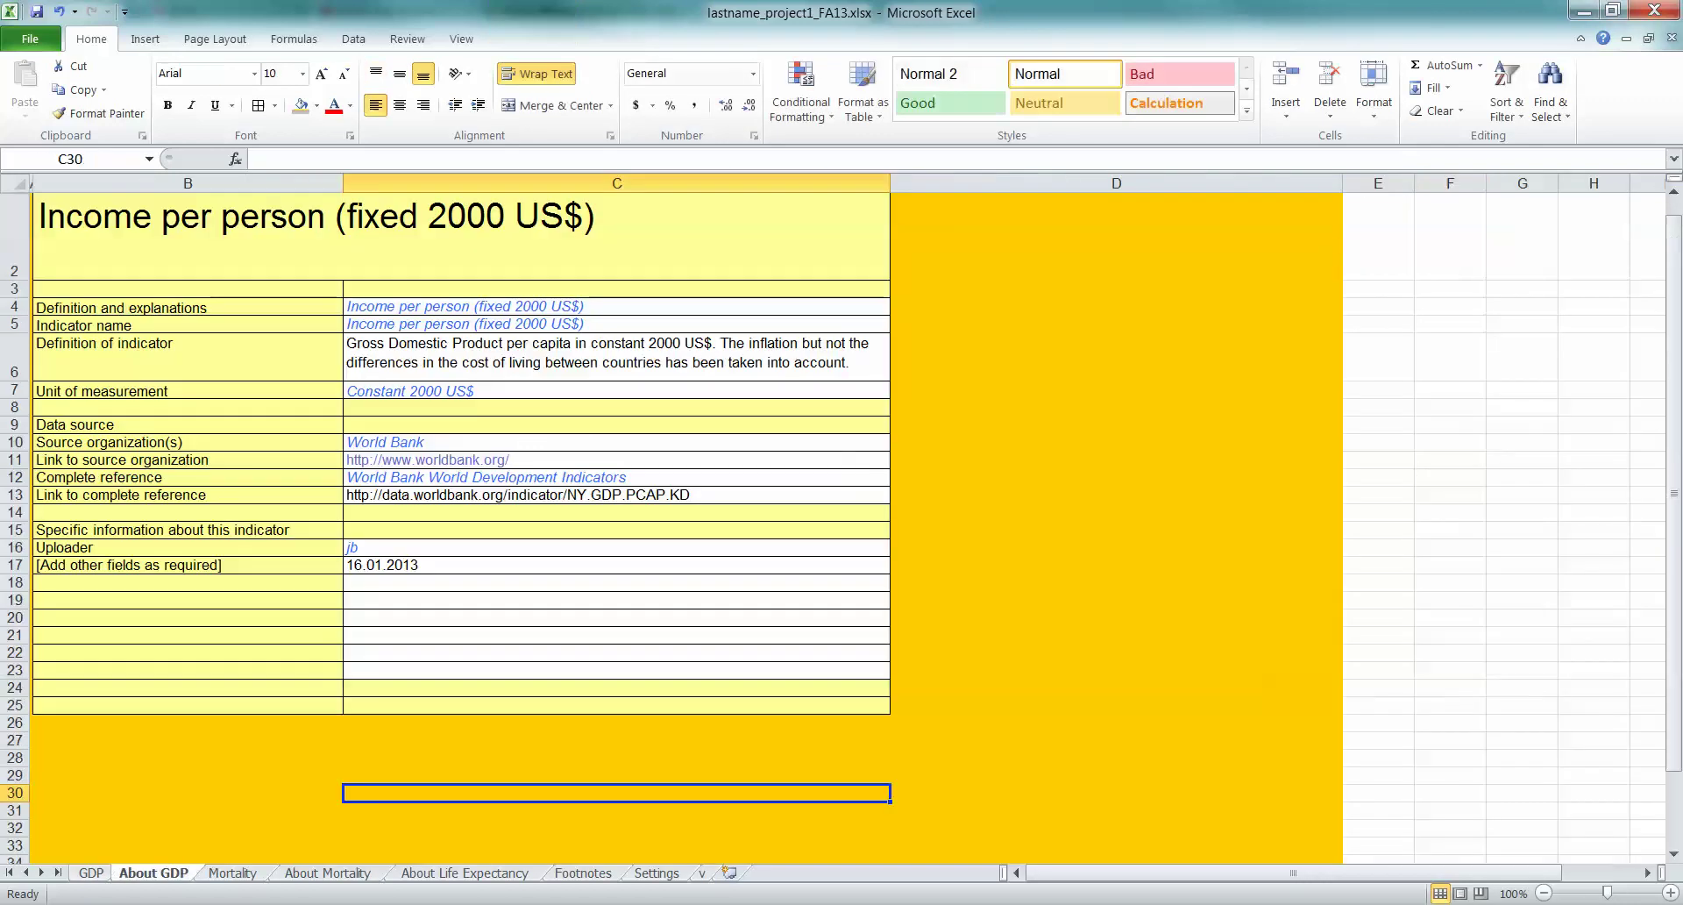
pyautogui.hotkey('ctrl', 'pagedown')
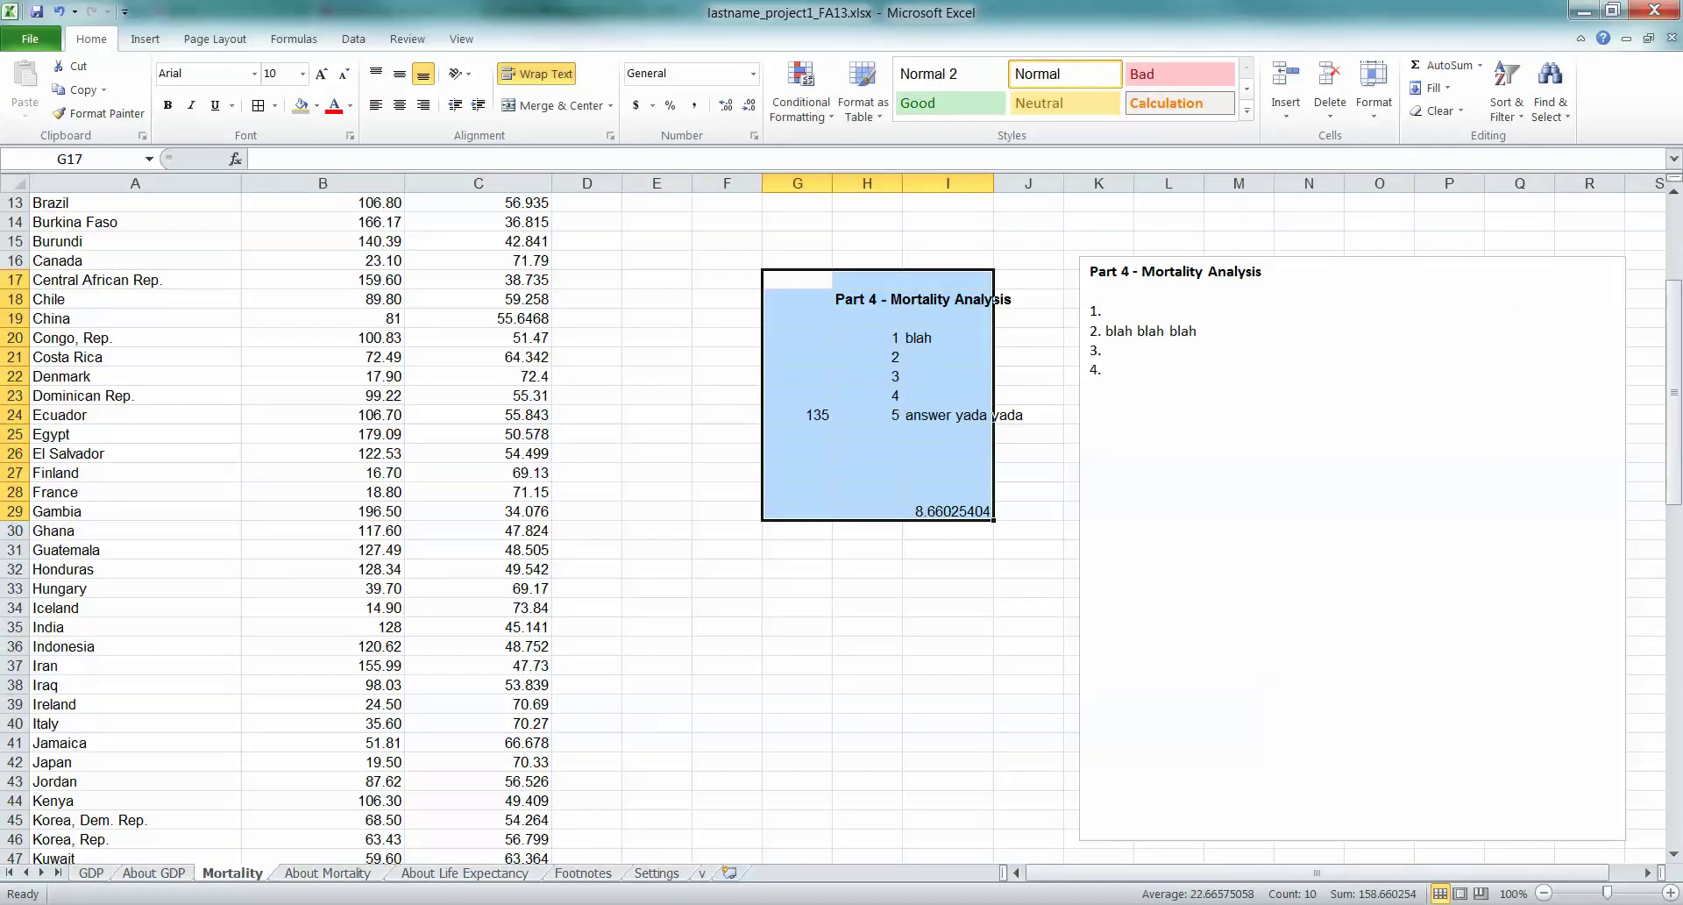
pyautogui.hotkey('ctrl', 'pagedown')
pyautogui.hotkey('ctrl', 'pagedown')
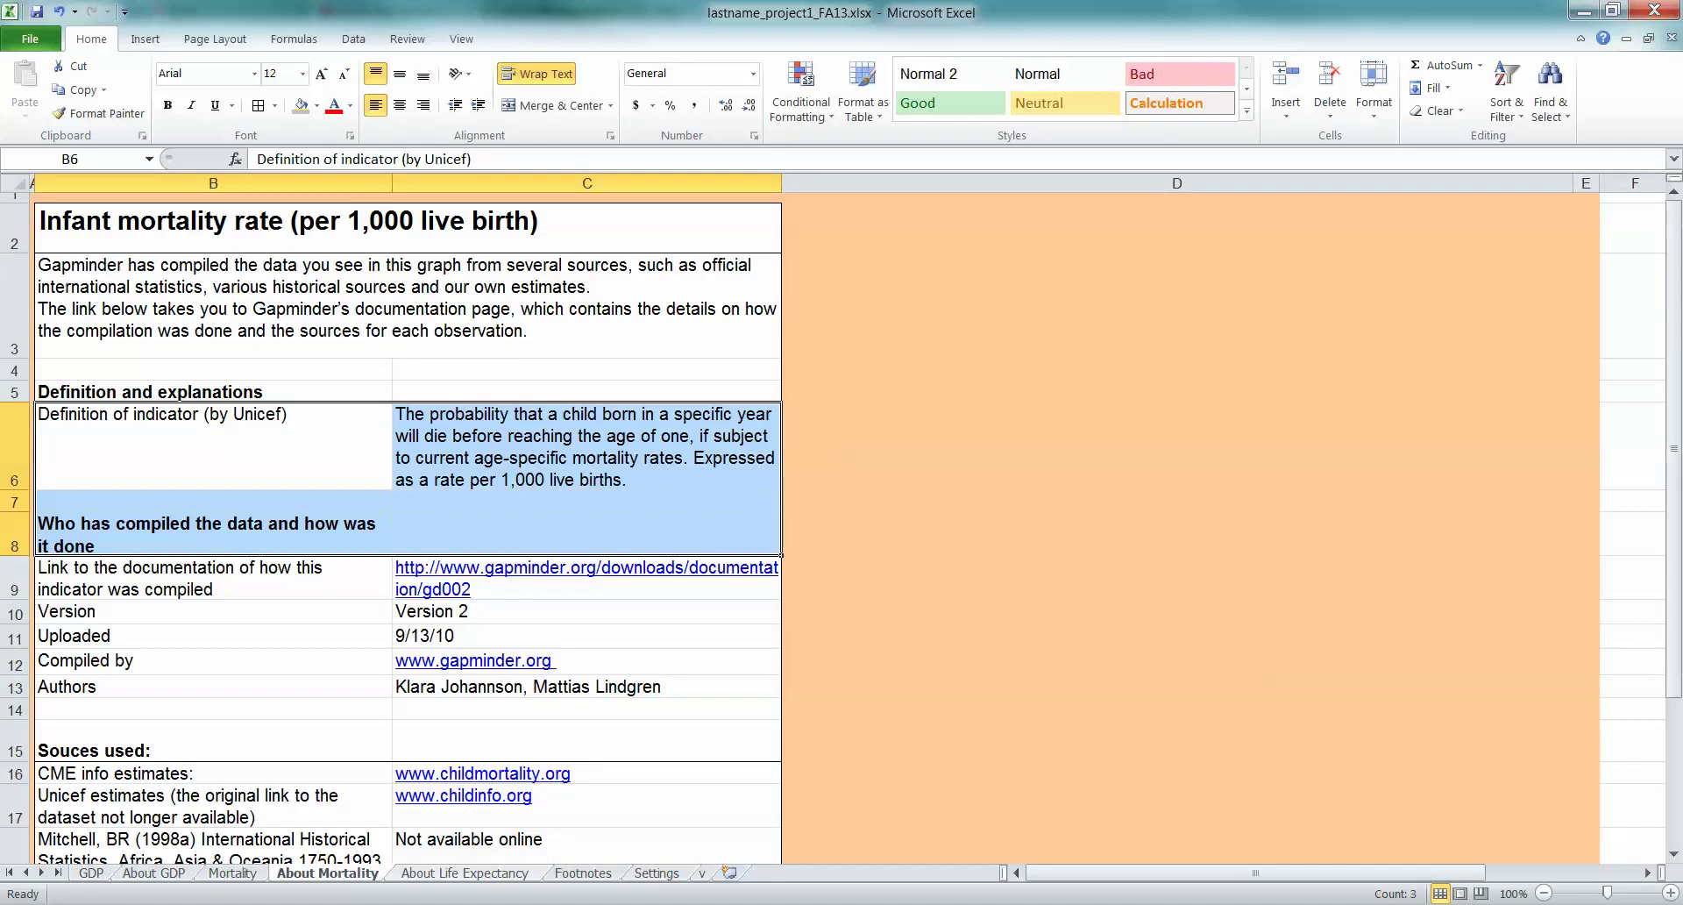
pyautogui.hotkey('ctrl', 'pageup')
pyautogui.hotkey('ctrl', 'pageup')
pyautogui.hotkey('ctrl', 'pagedown')
pyautogui.hotkey('ctrl', 'pagedown')
pyautogui.hotkey('ctrl', 'pageup')
pyautogui.hotkey('ctrl', 'pageup')
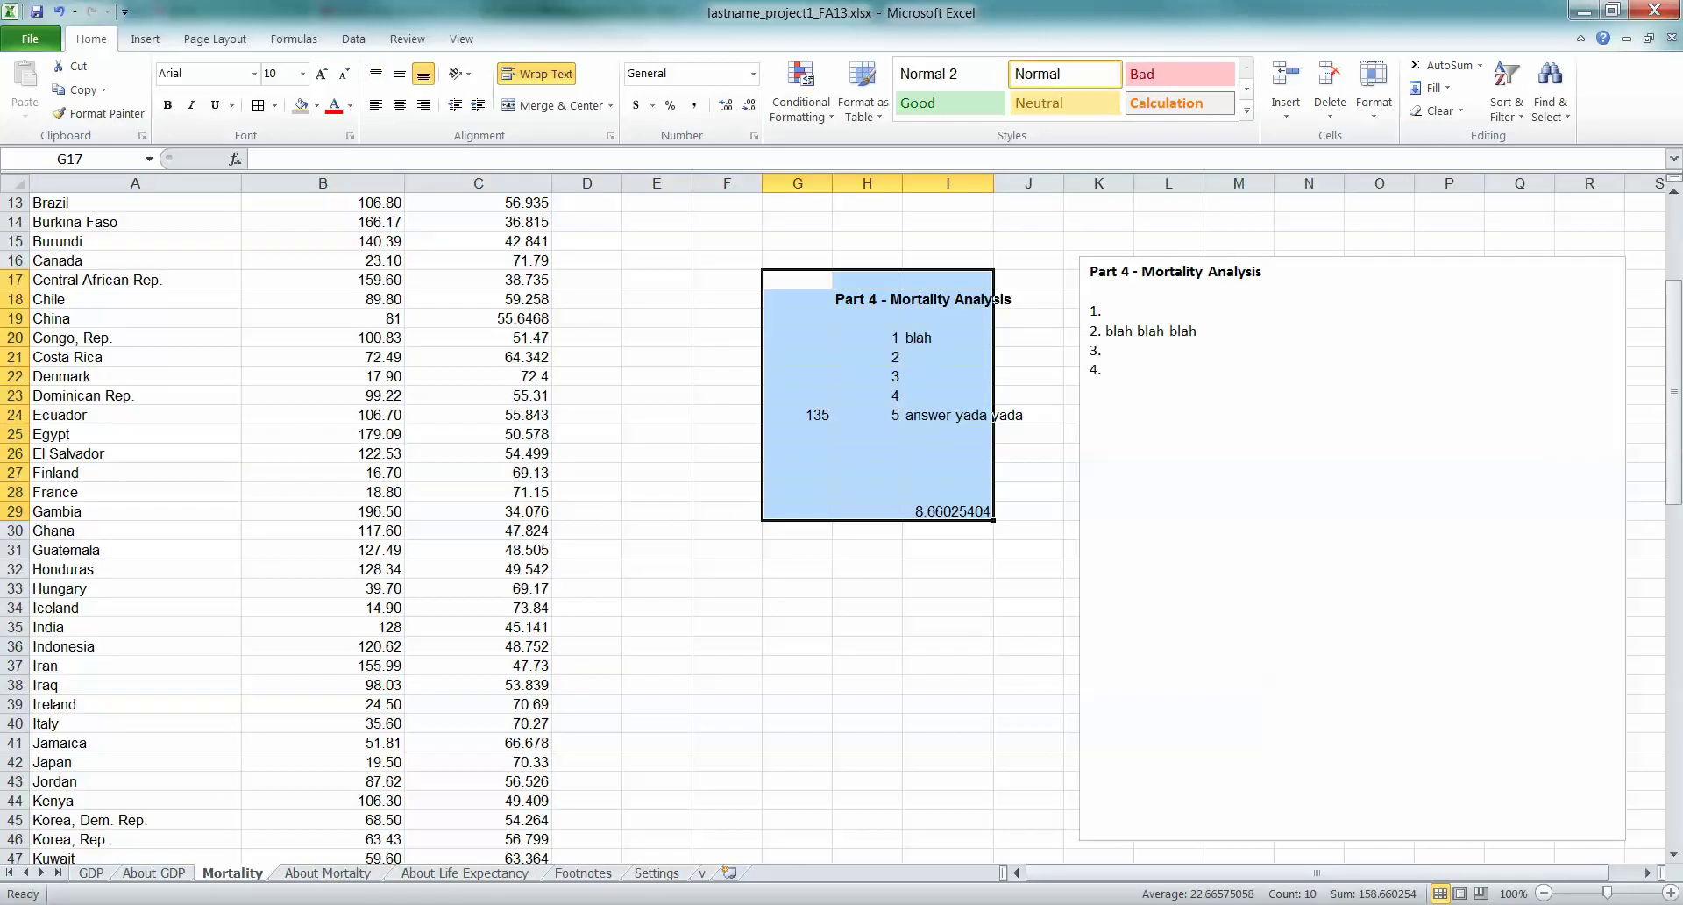
pyautogui.click(1103, 370)
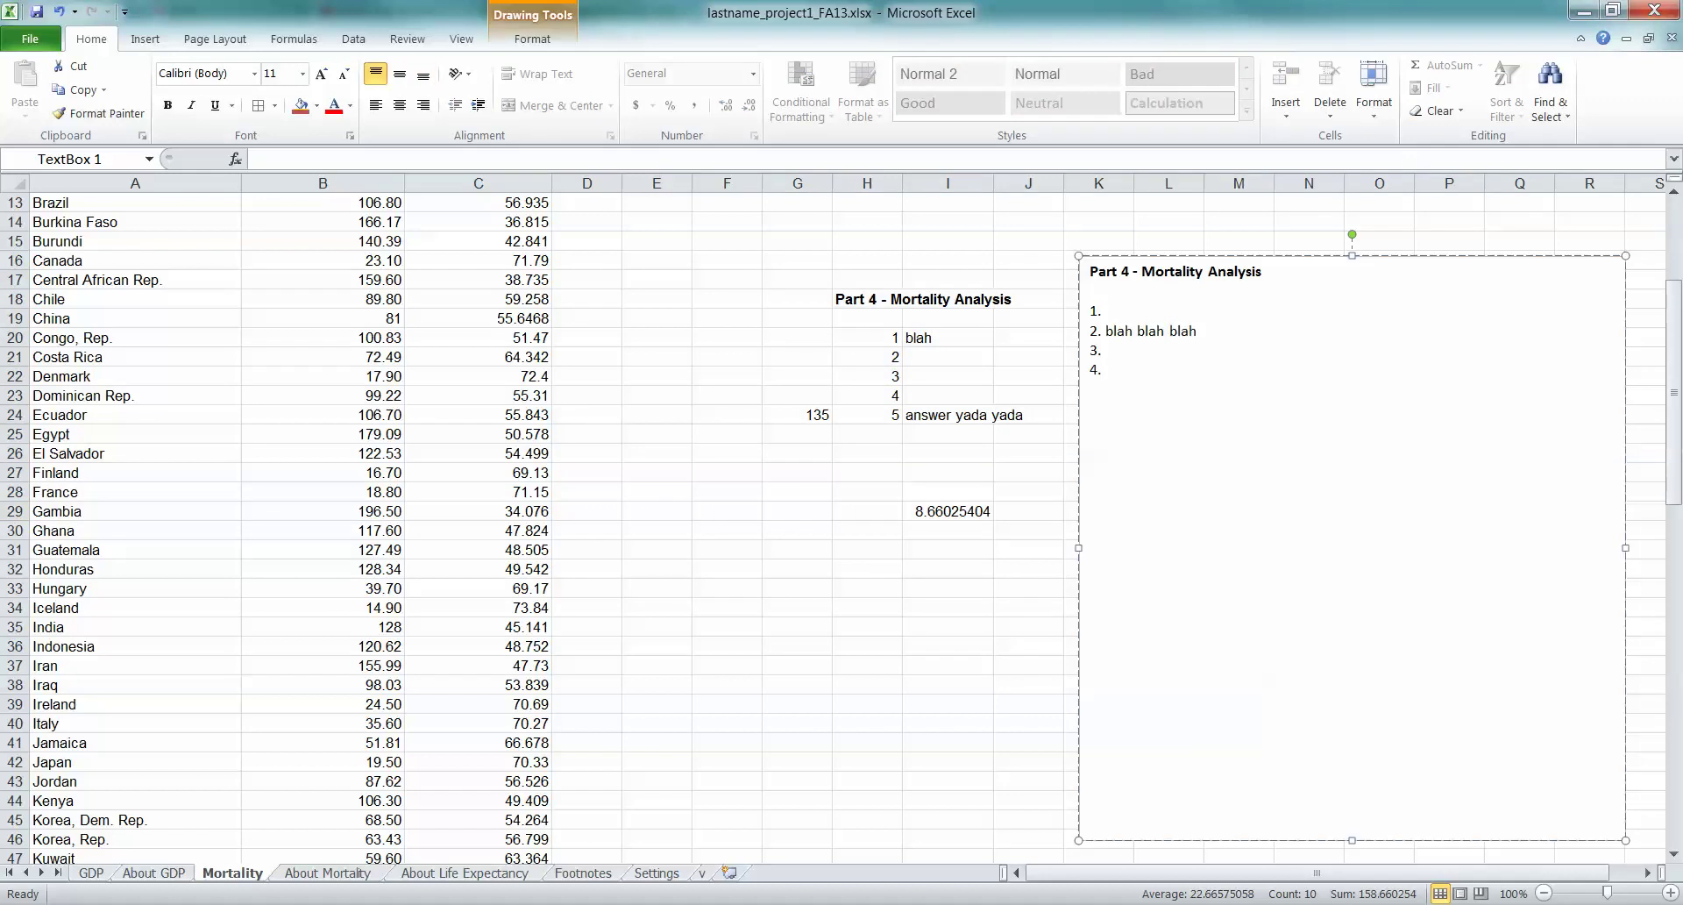
pyautogui.hotkey('ctrl', 'pagedown')
pyautogui.hotkey('ctrl', 'pagedown')
pyautogui.hotkey('ctrl', 'pageup')
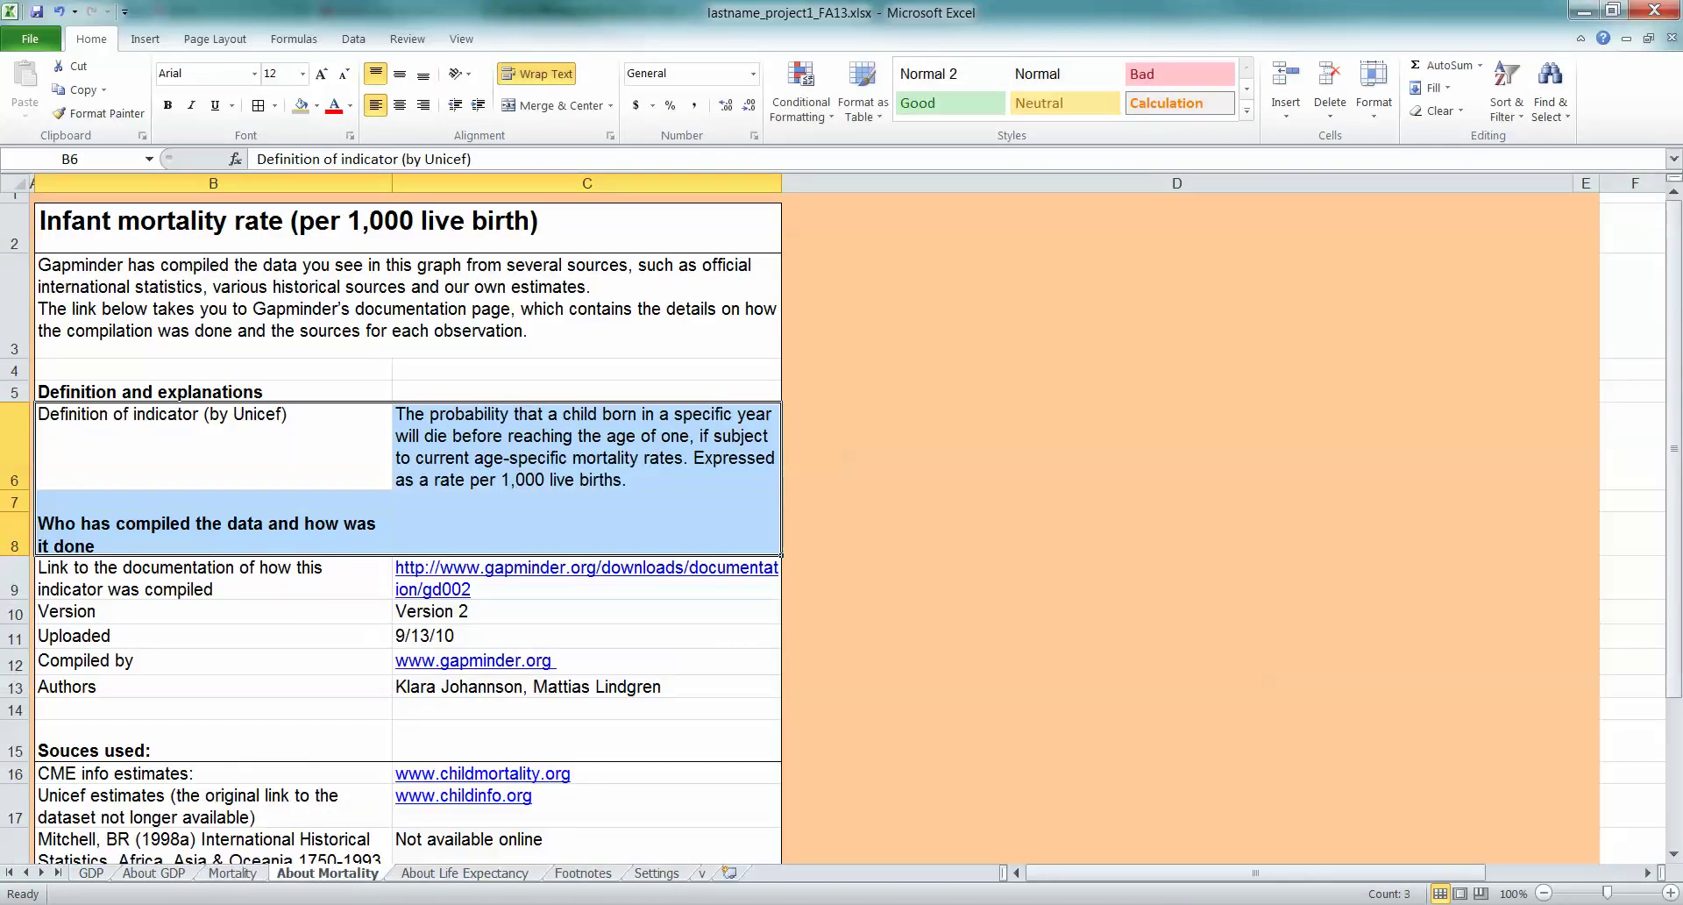
pyautogui.hotkey('ctrl', 'pagedown')
pyautogui.hotkey('ctrl', 'pagedown')
pyautogui.hotkey('ctrl', 'pagedown')
pyautogui.hotkey('ctrl', 'pagedown')
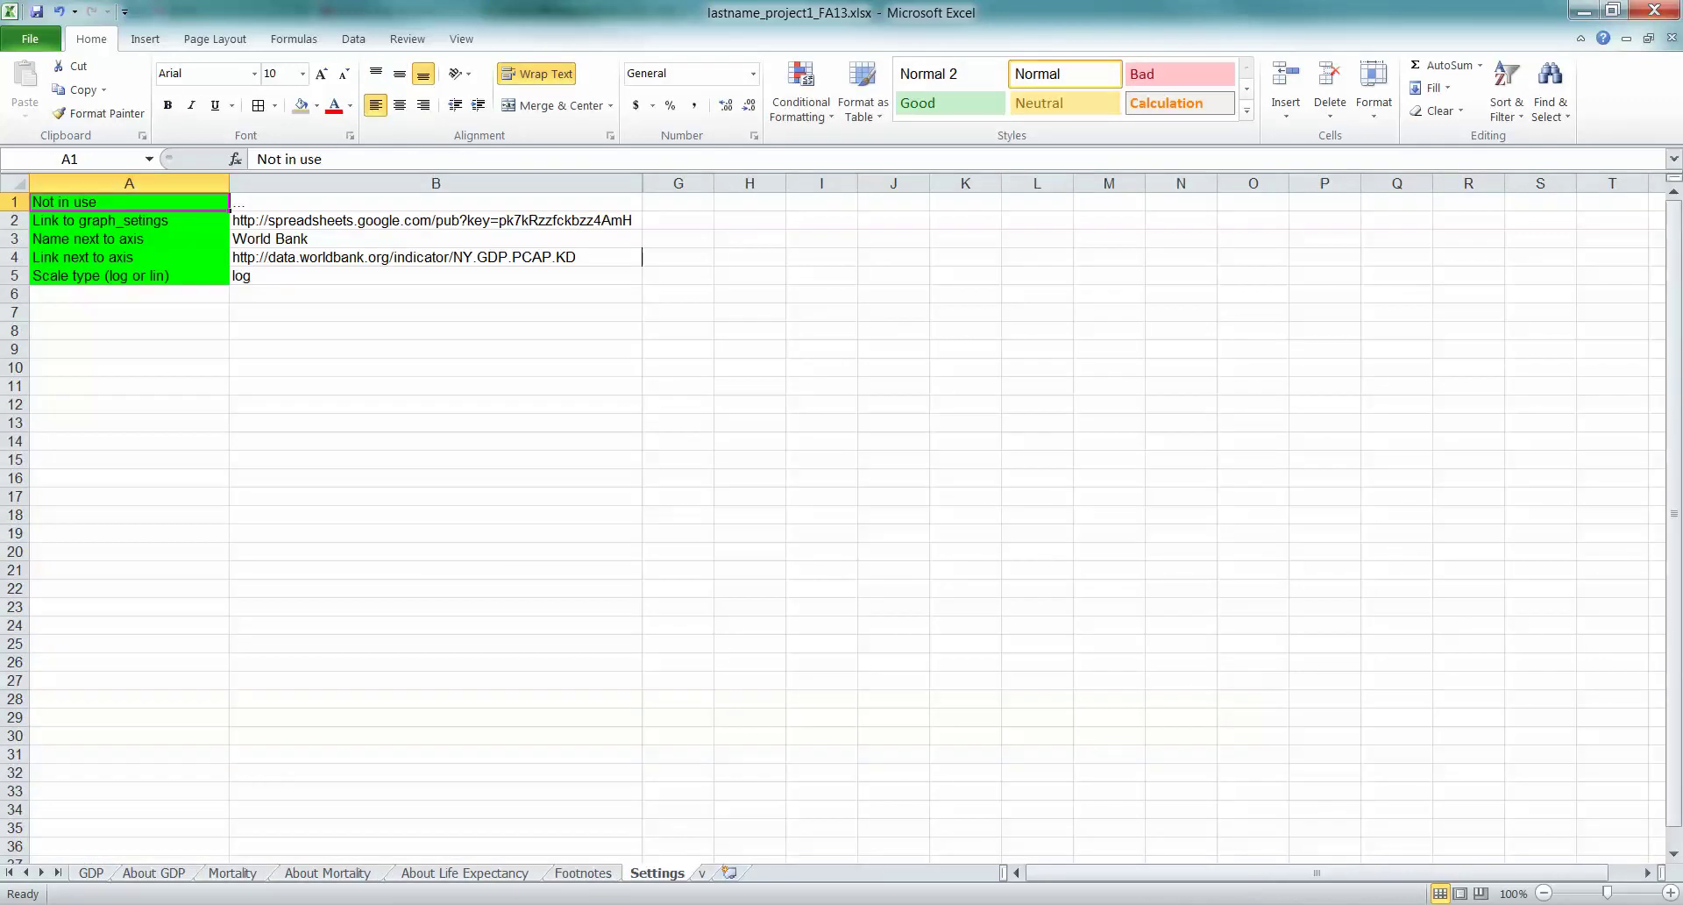
pyautogui.hotkey('ctrl', 'pageup')
pyautogui.hotkey('ctrl', 'pageup')
pyautogui.hotkey('ctrl', 'pageup')
pyautogui.hotkey('ctrl', 'pageup')
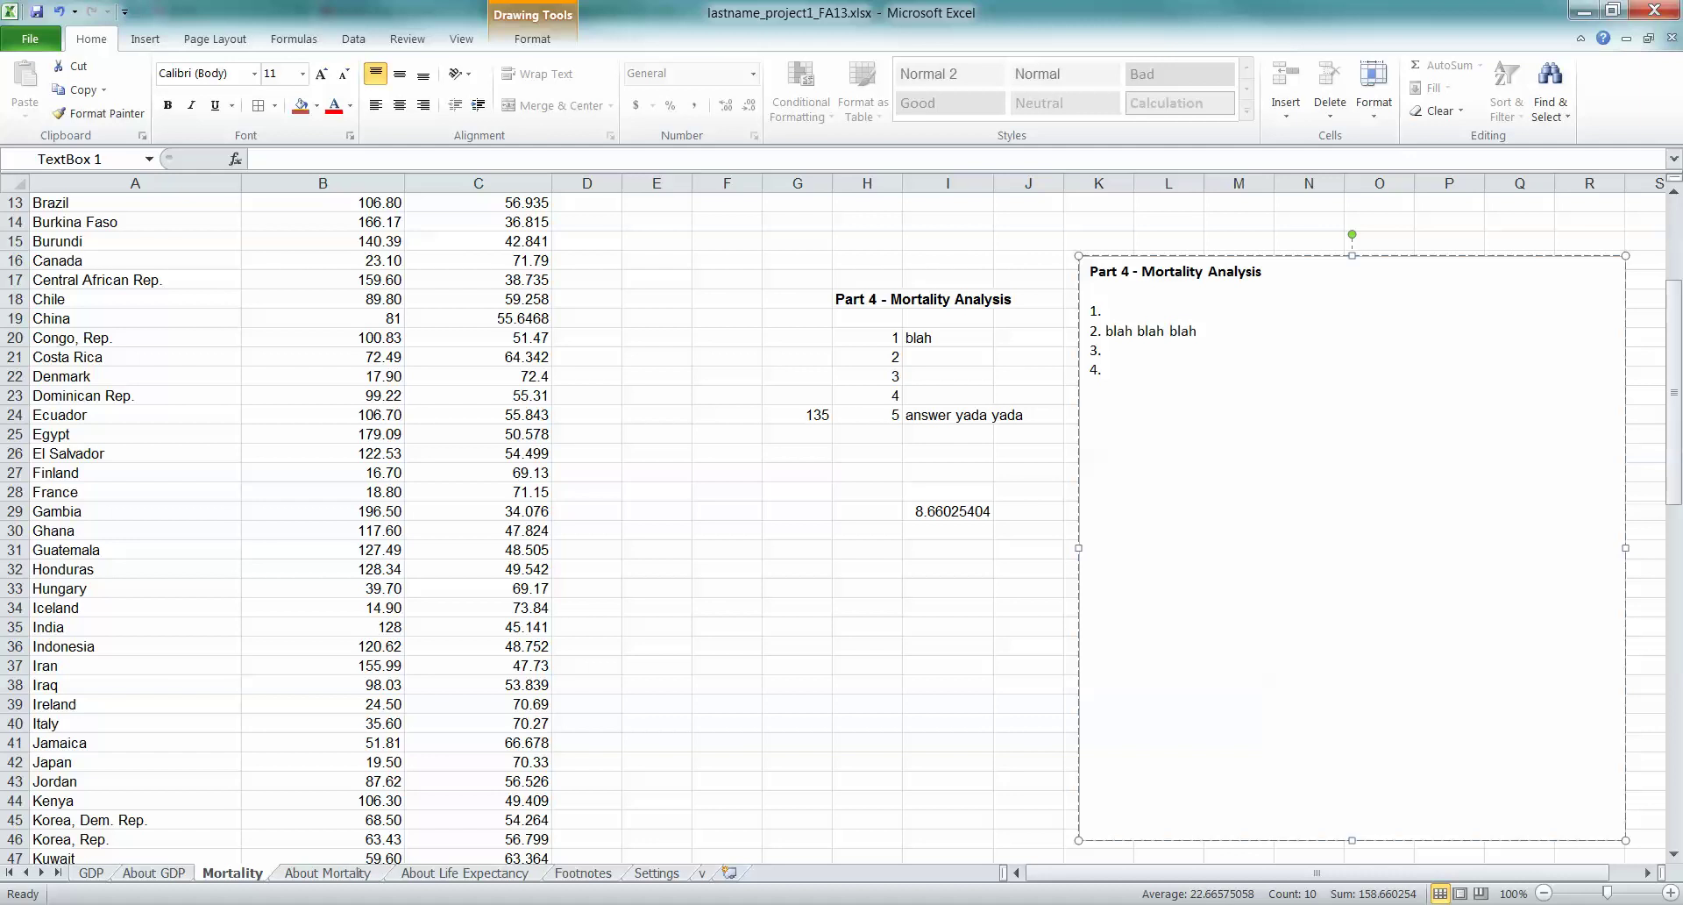
pyautogui.click(726, 530)
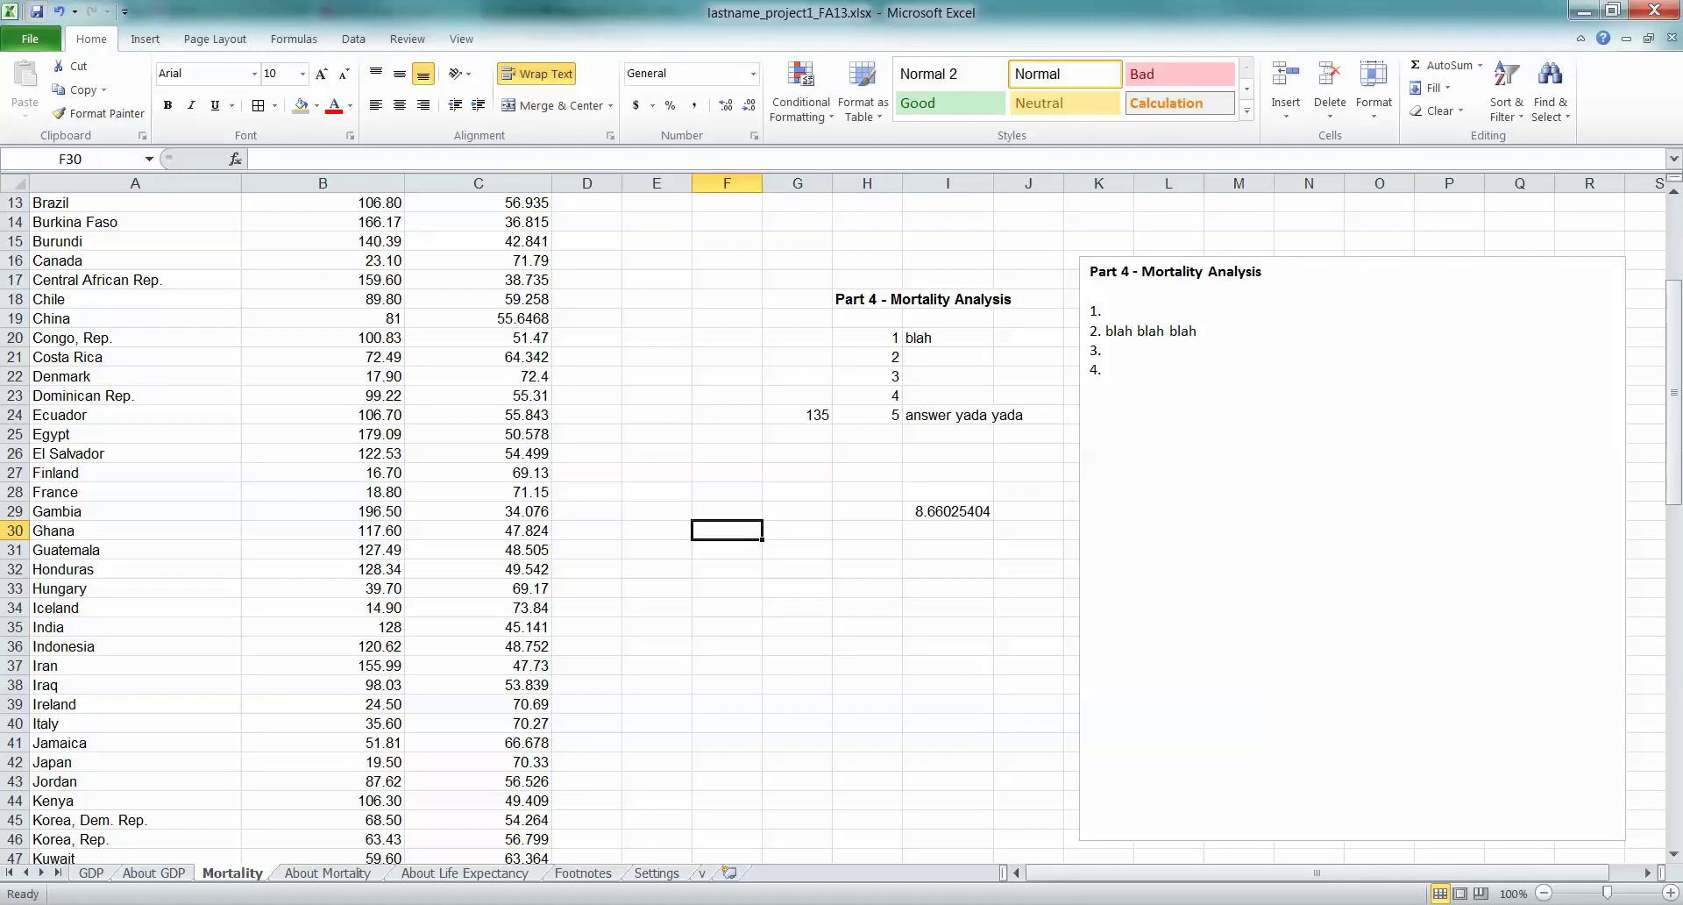
# Close the finished project workbook, saving its changes
pyautogui.scroll(4, 842, 517)
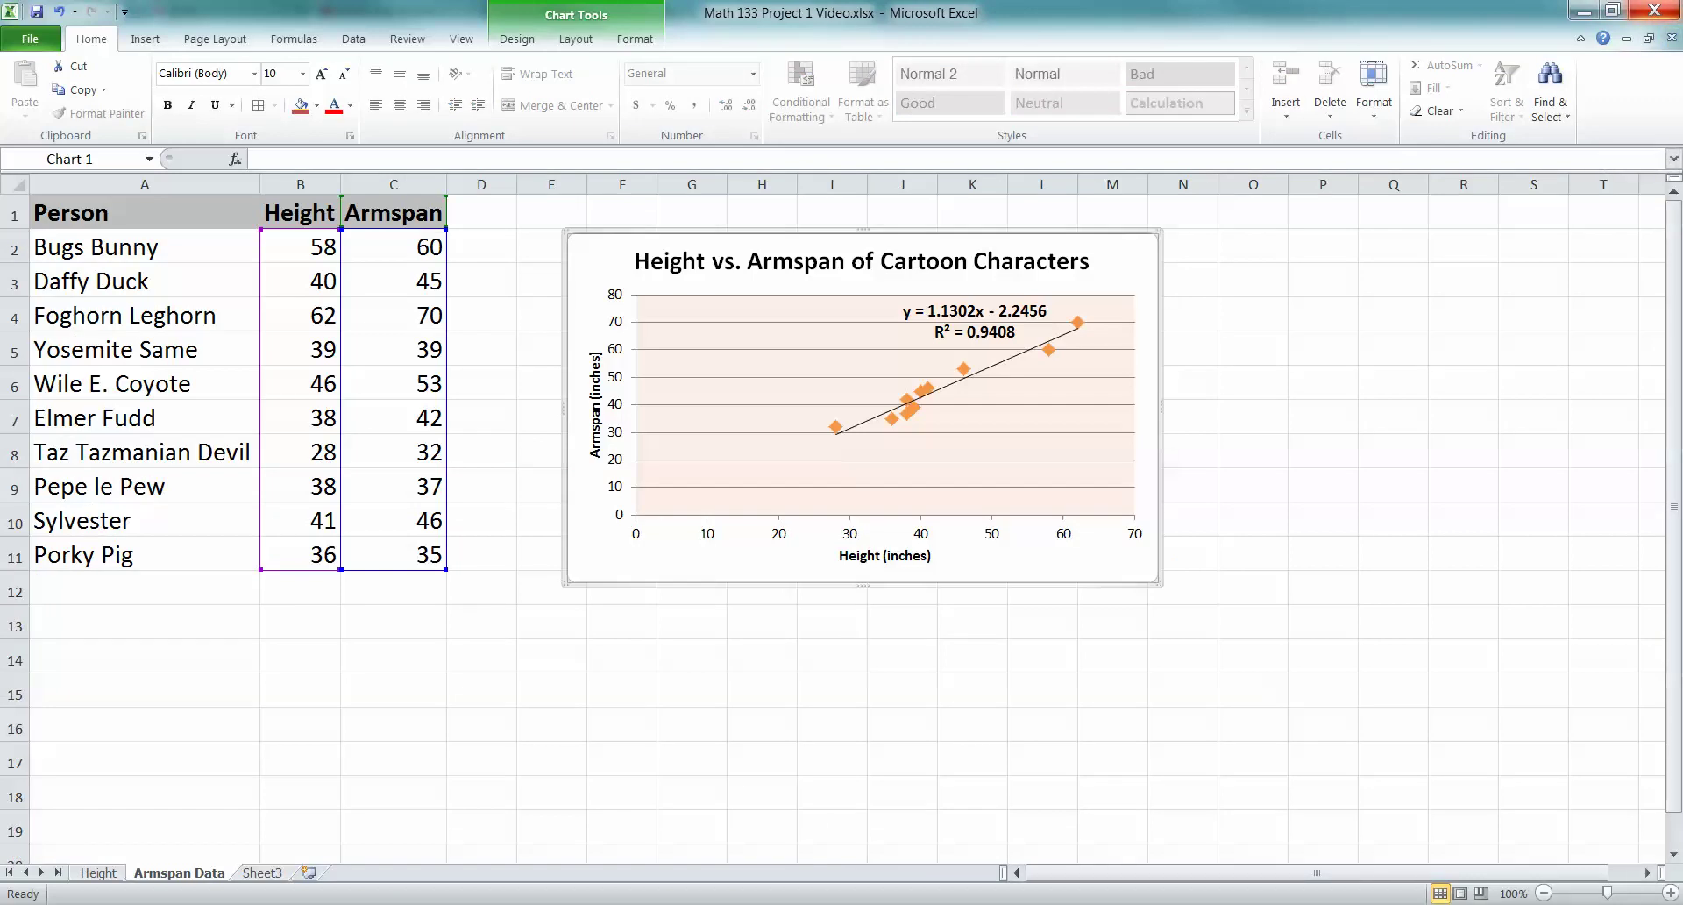
pyautogui.click(1463, 245)
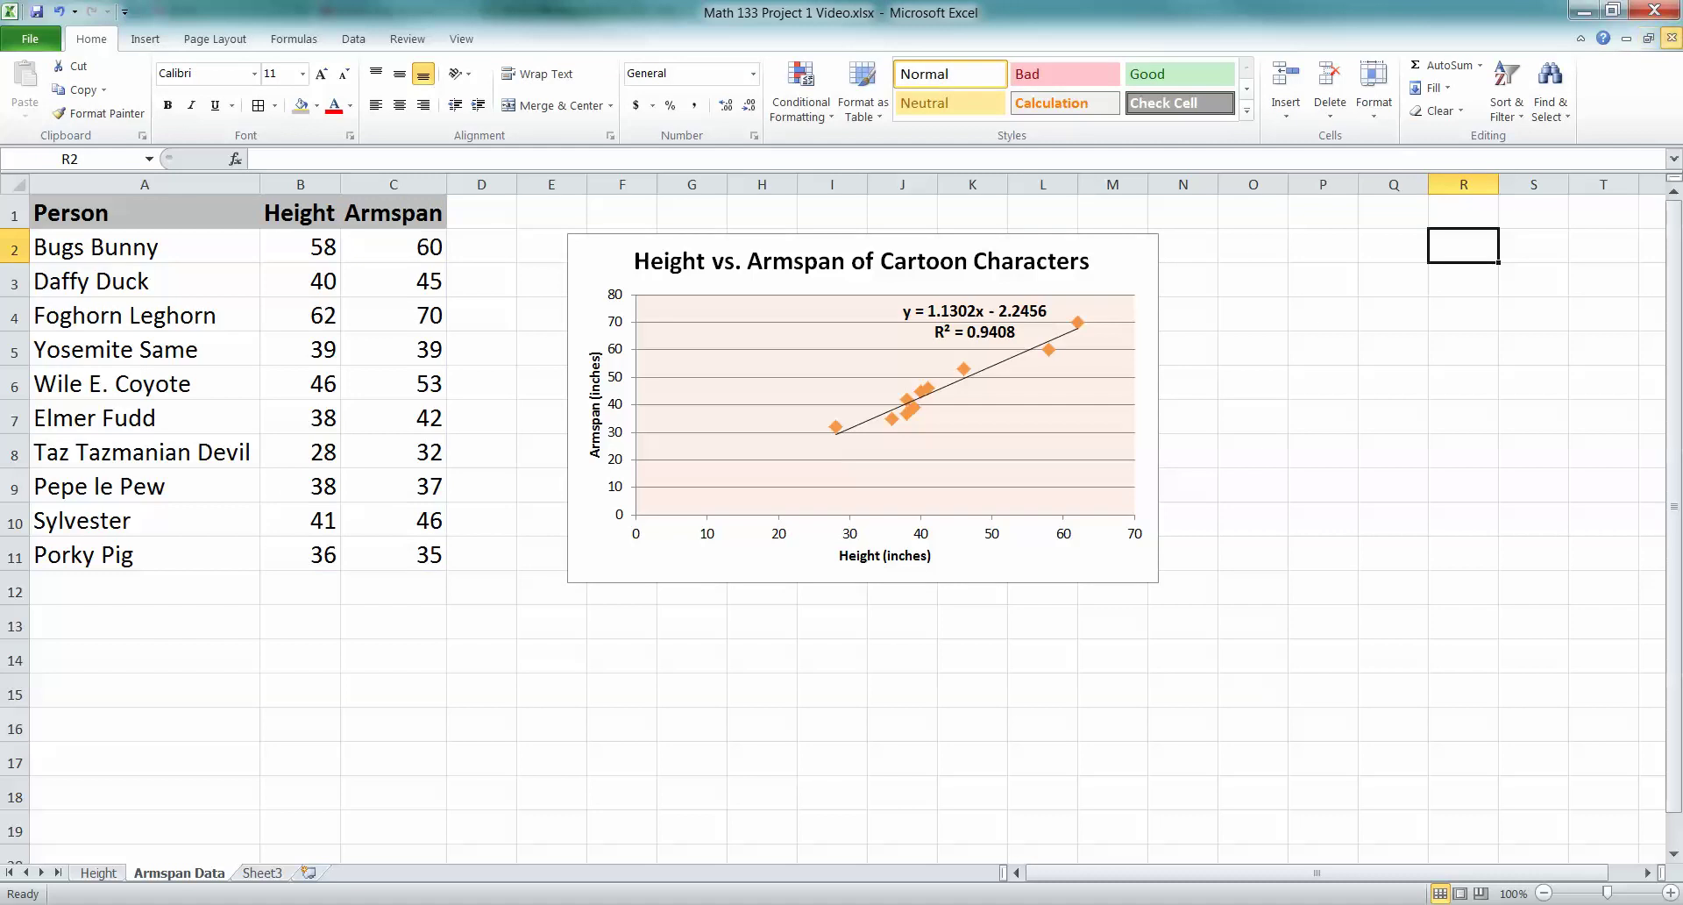
pyautogui.click(1672, 39)
pyautogui.press('Return')
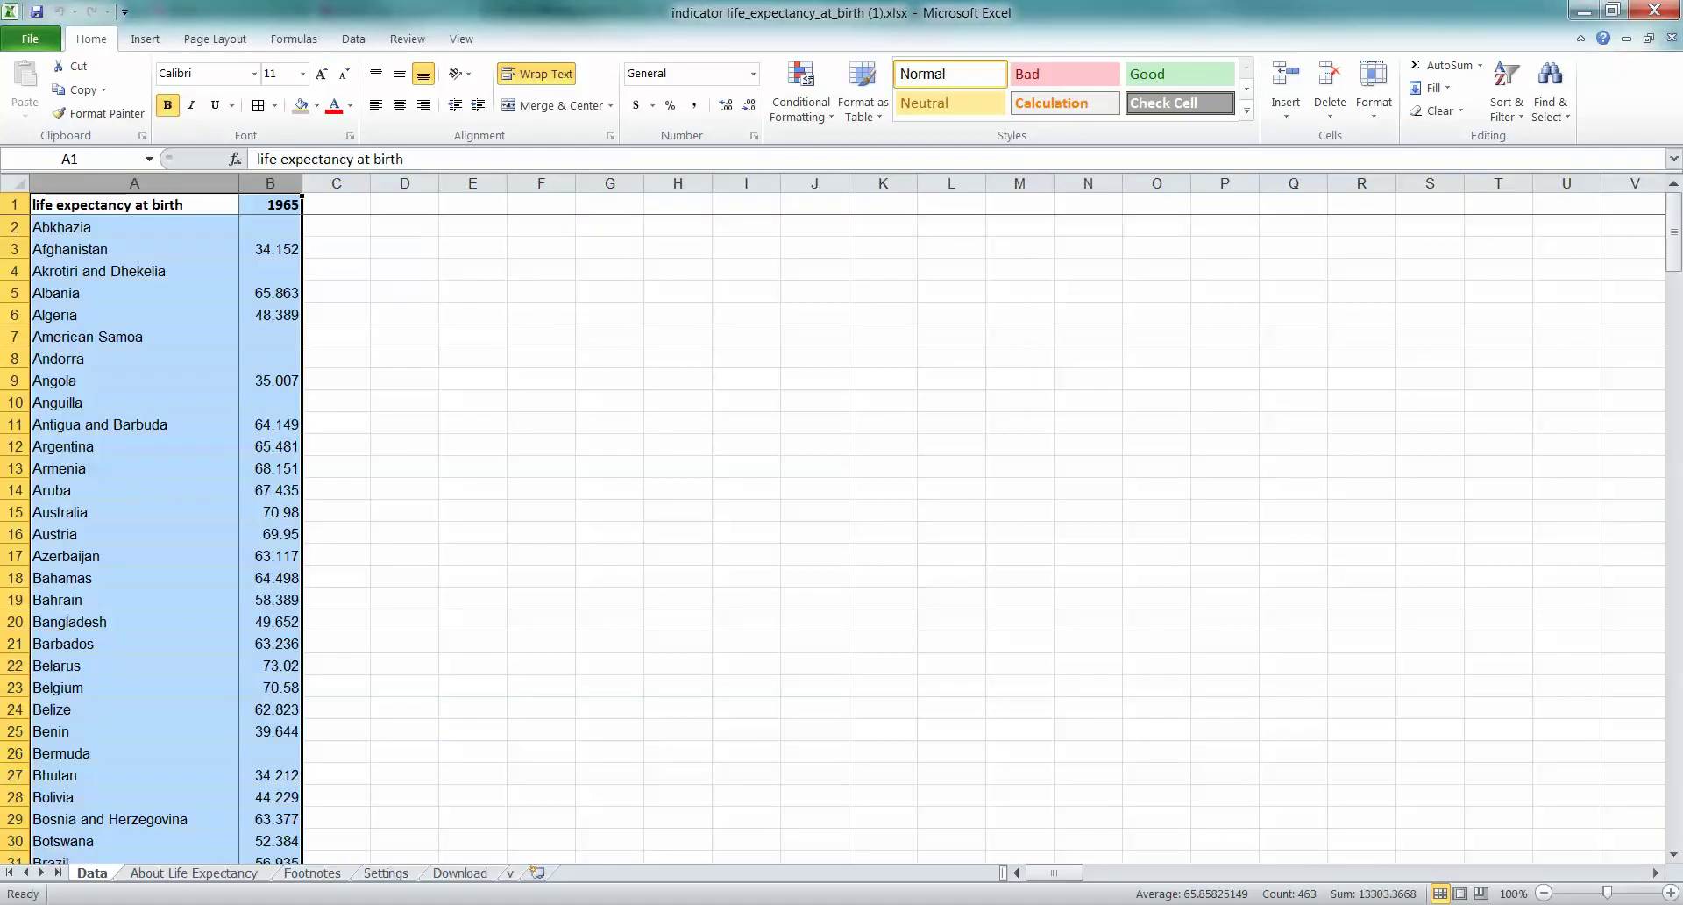
# Close the life expectancy and infant mortality workbooks, answering their save prompts
pyautogui.click(1671, 38)
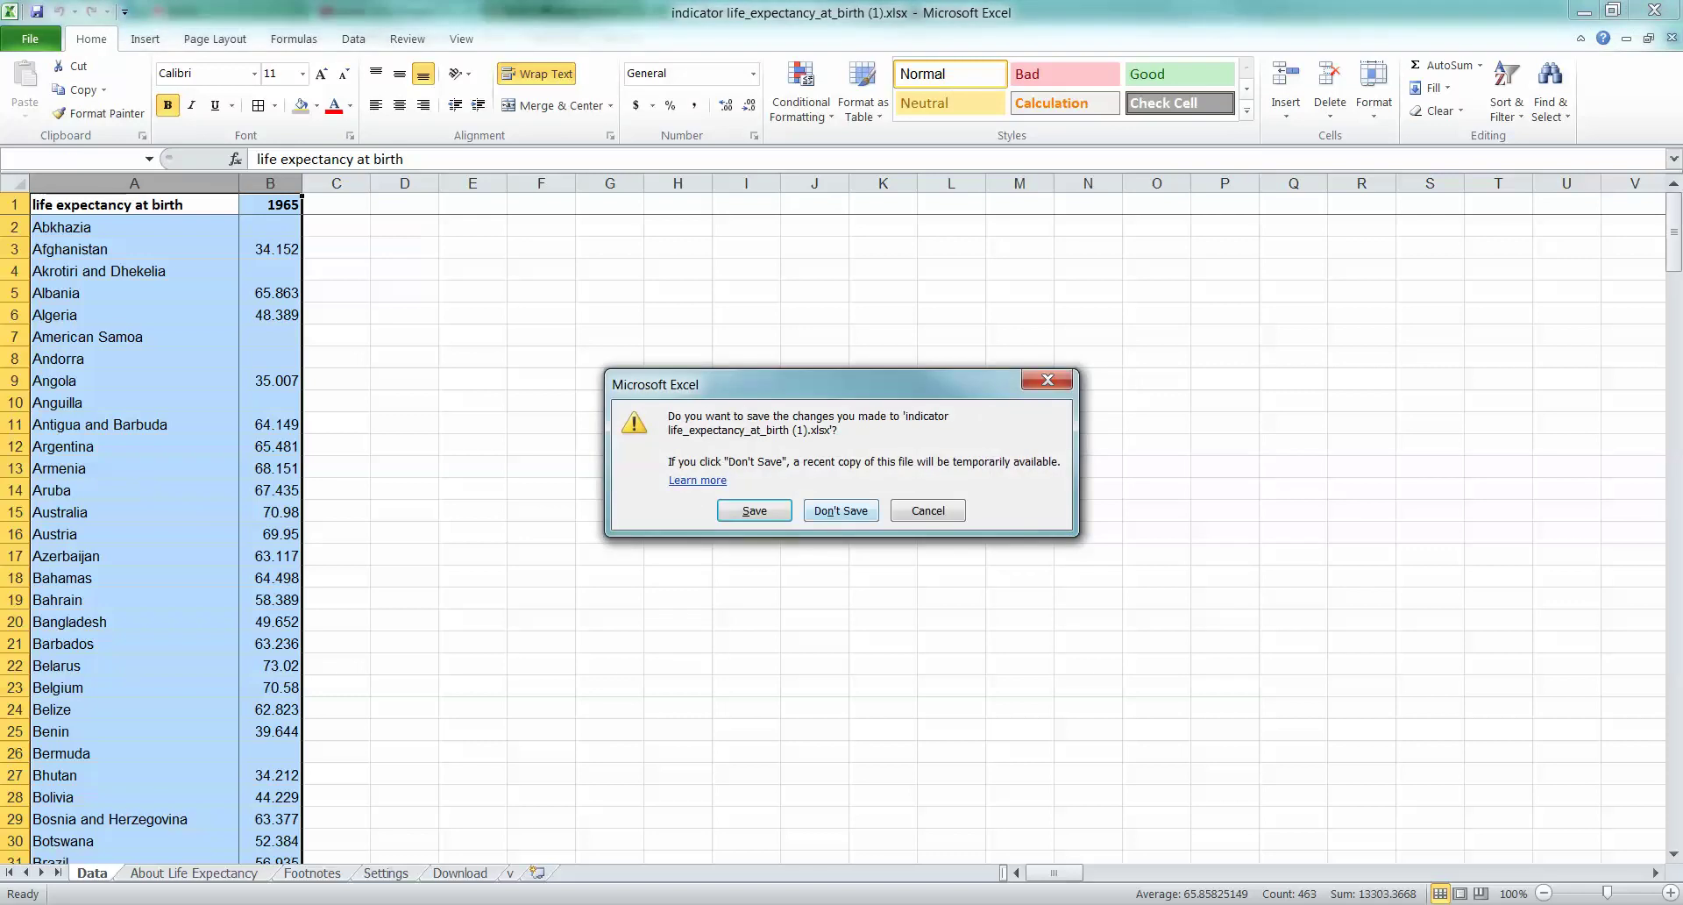
pyautogui.click(841, 510)
pyautogui.click(840, 510)
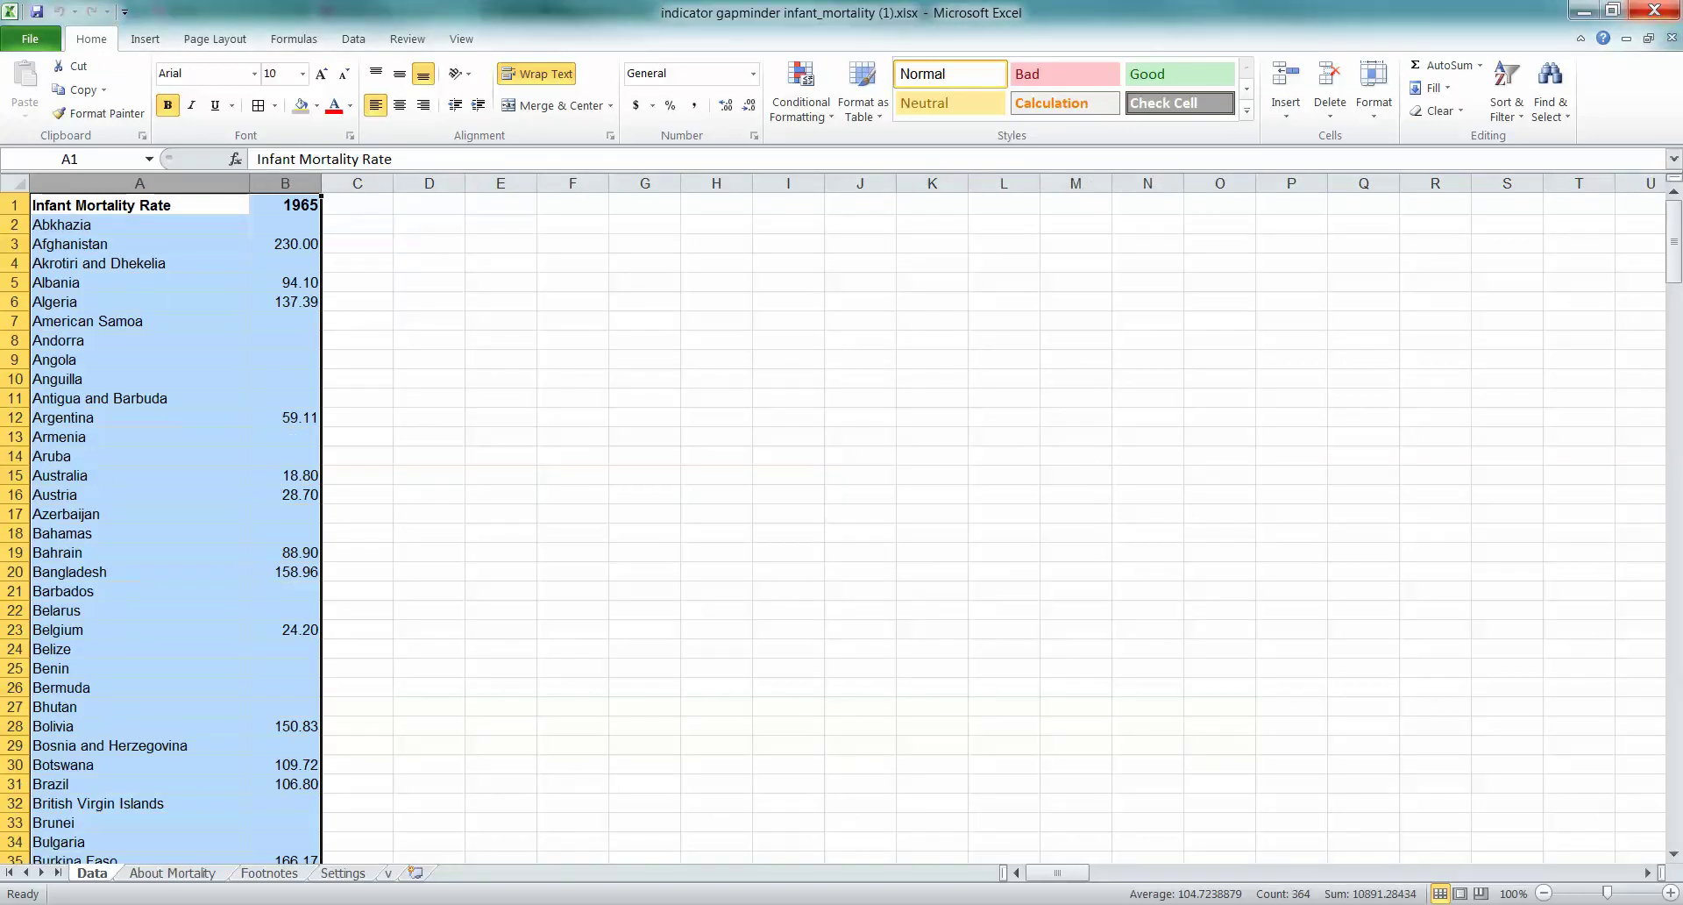
pyautogui.click(1672, 39)
pyautogui.click(841, 510)
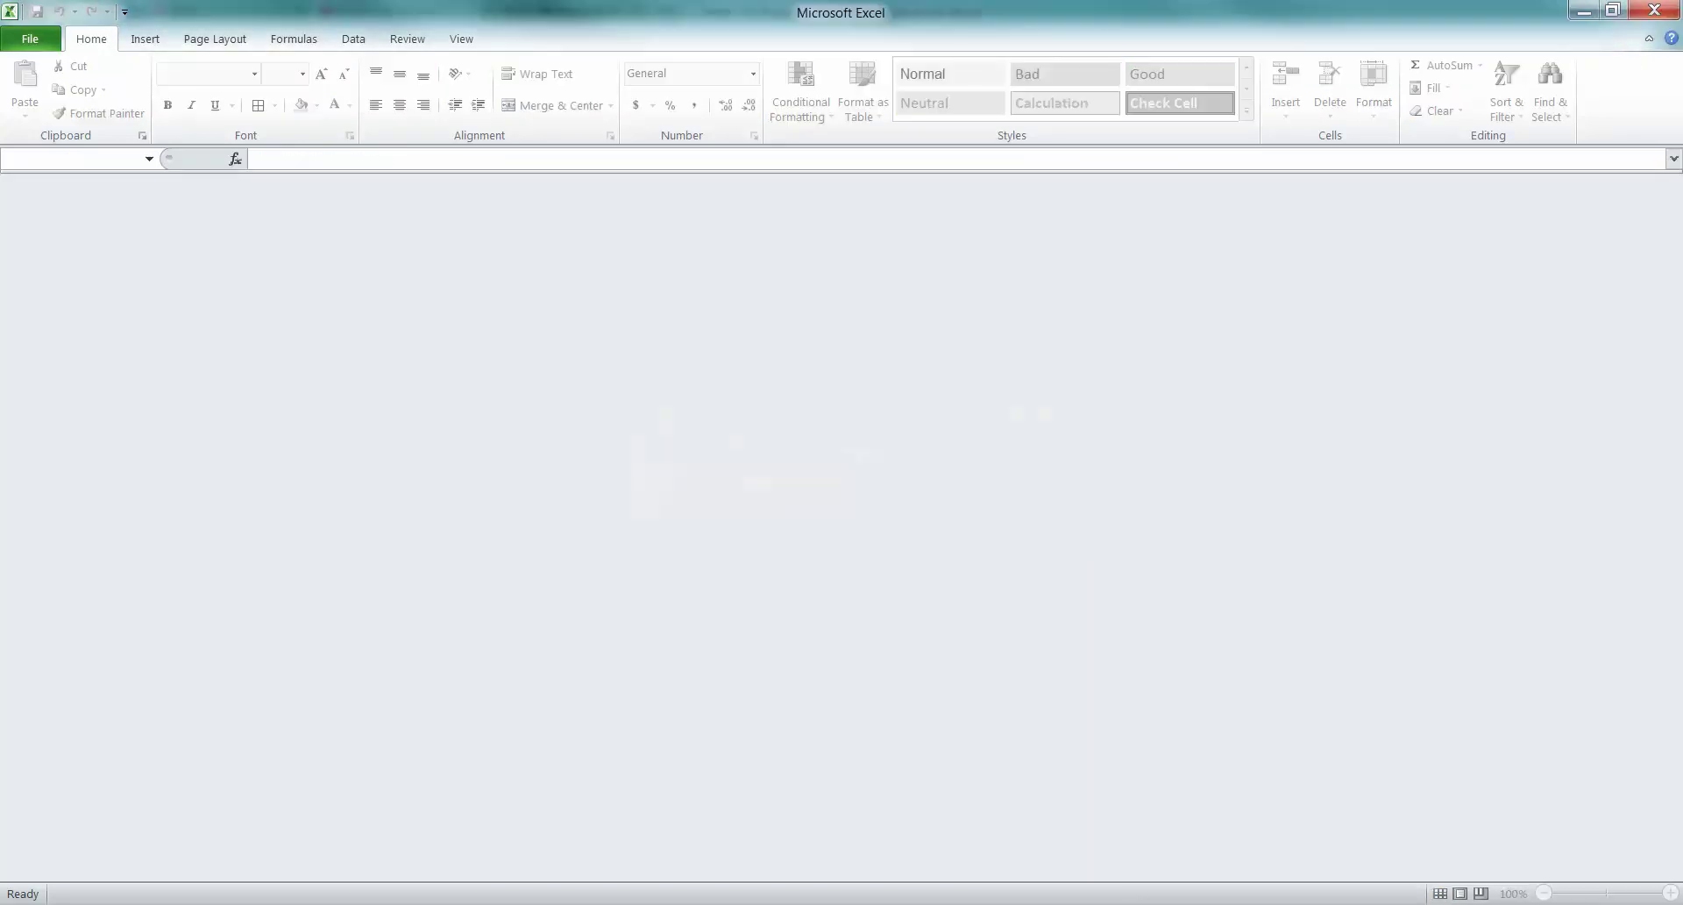
# Close the empty Excel window and return to the Word instructions
pyautogui.click(1655, 10)
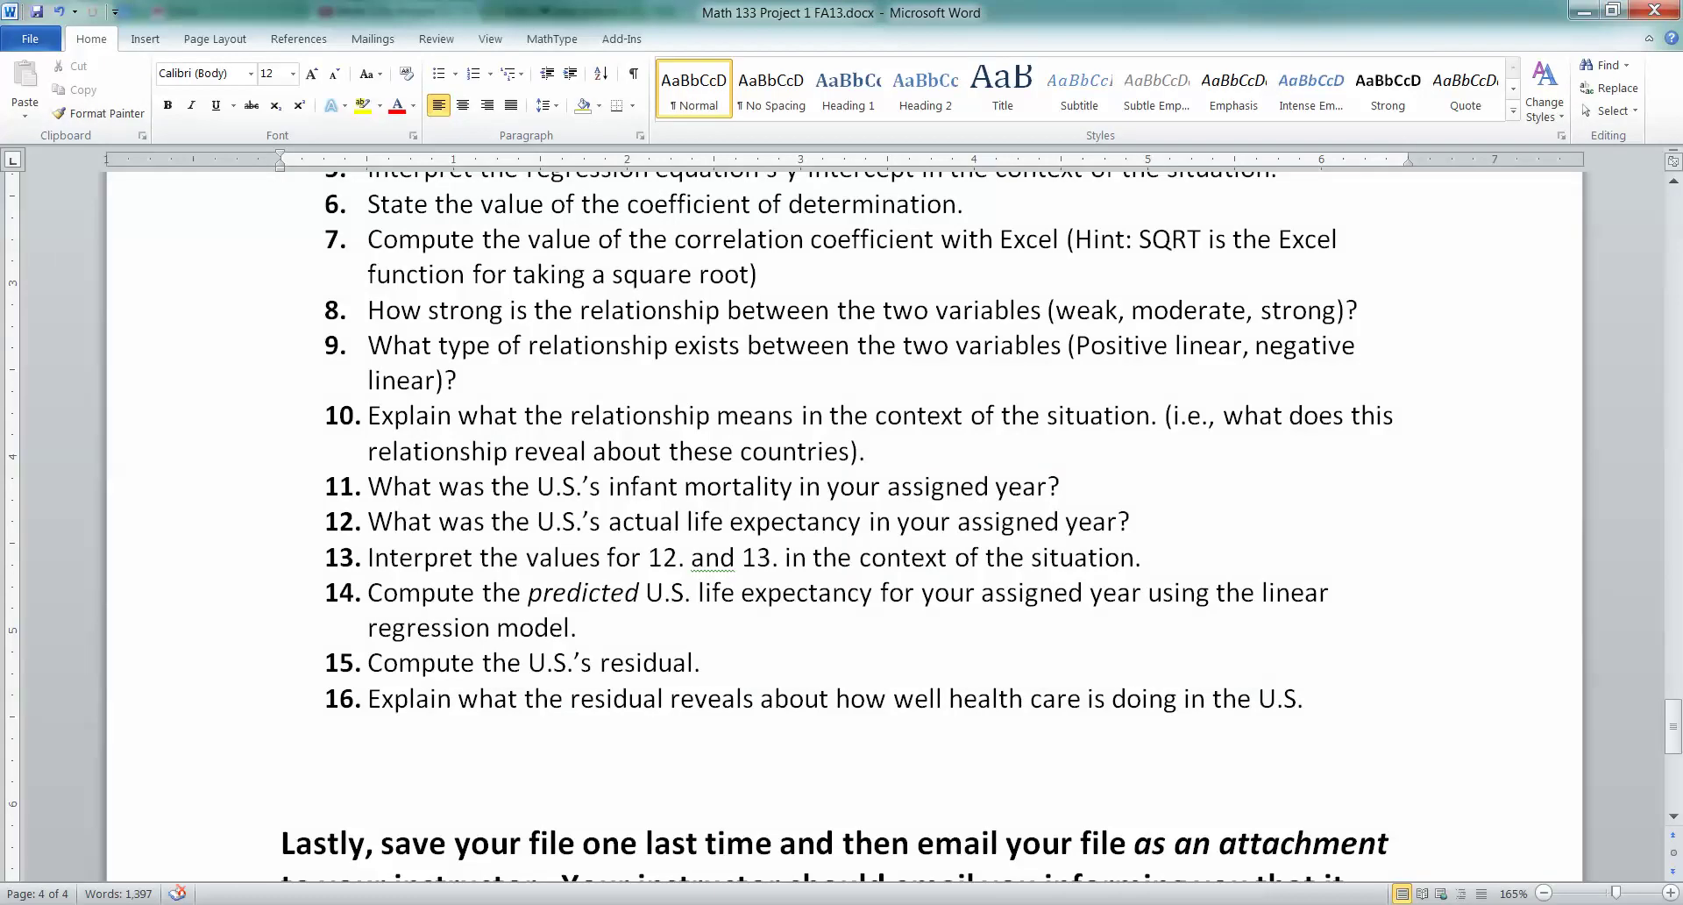
pyautogui.scroll(-3, 841, 526)
pyautogui.scroll(7, 842, 526)
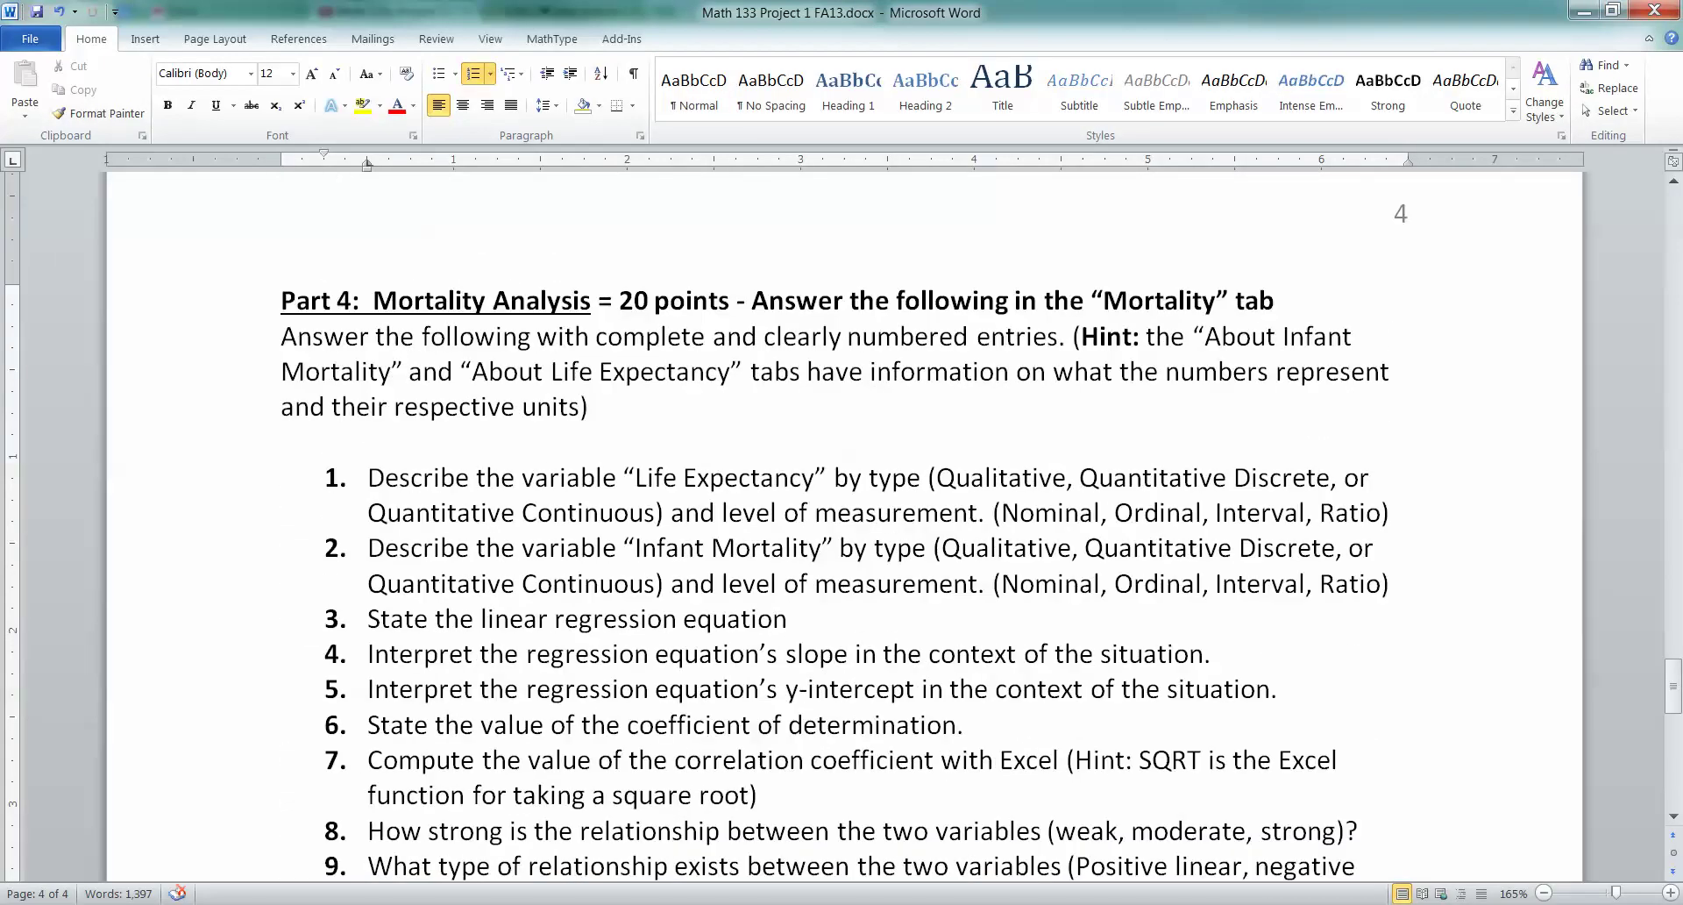
pyautogui.scroll(-4, 842, 526)
pyautogui.scroll(4, 841, 526)
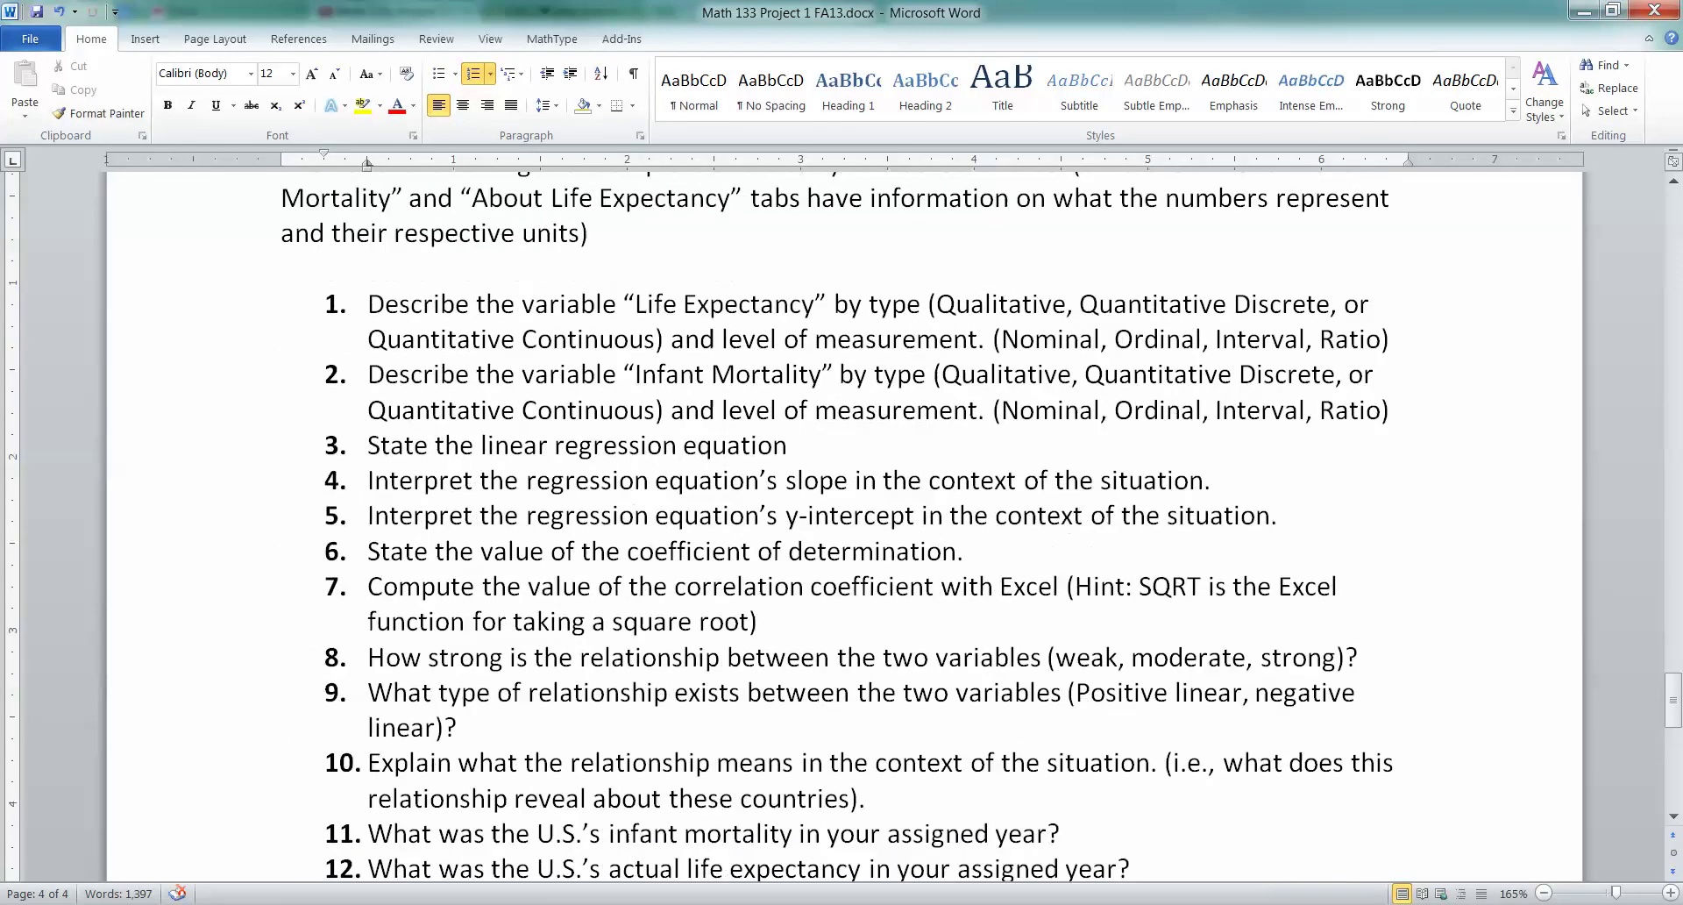
# Scroll to the final Part 4 paragraph and save the Math 133 Project 1 document
pyautogui.click(589, 319)
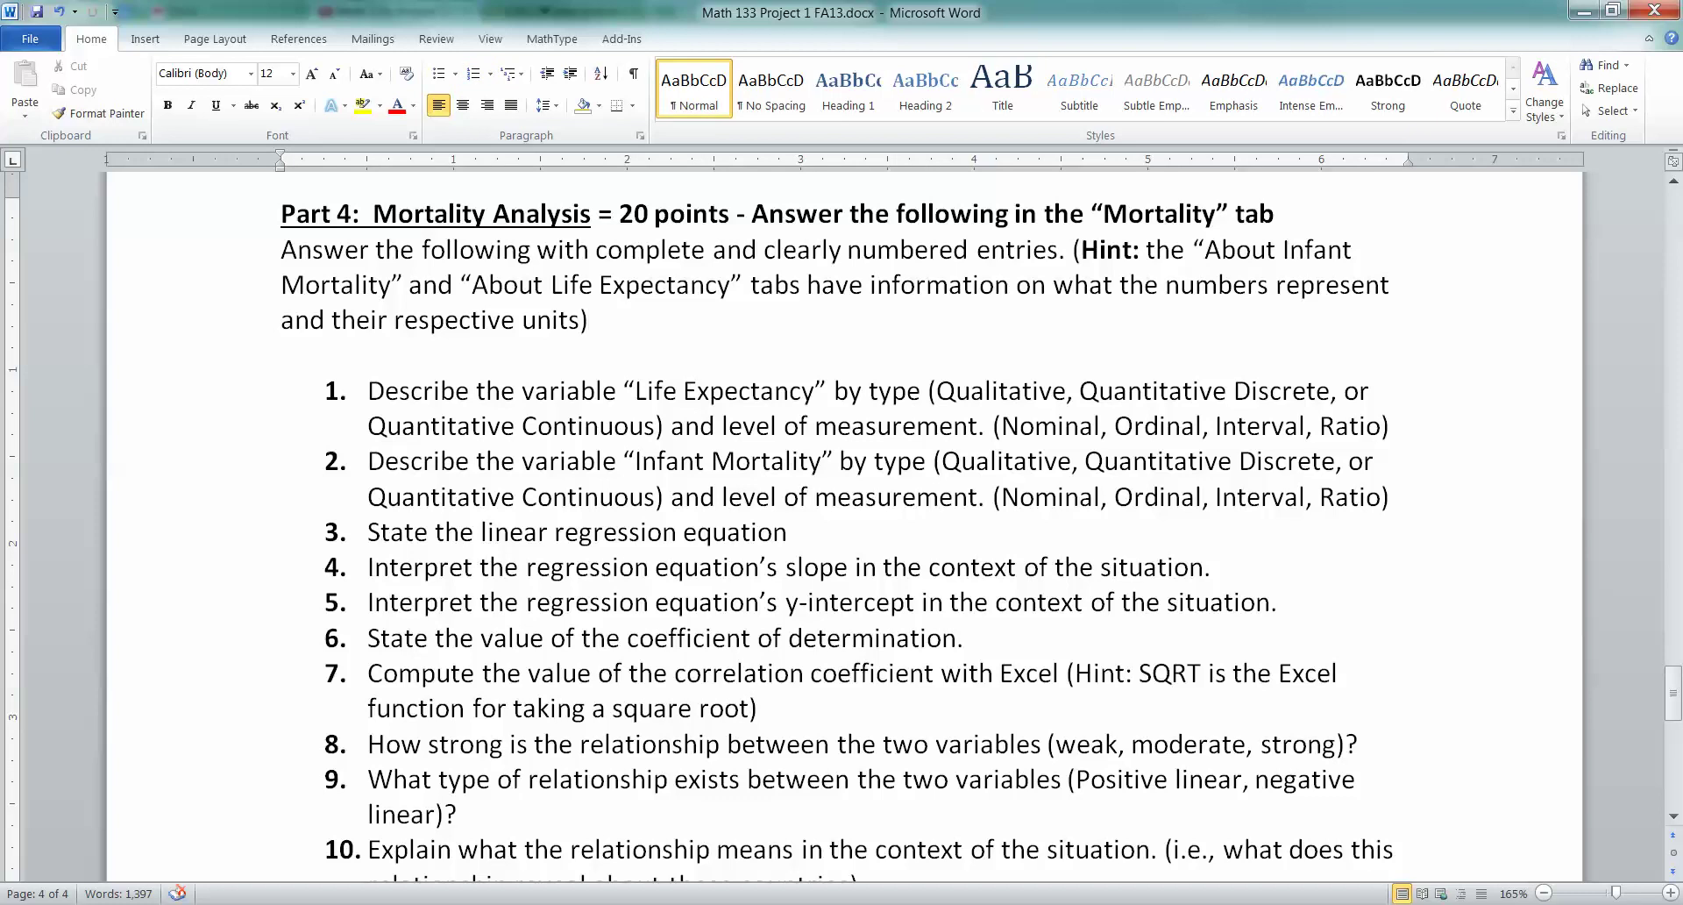
pyautogui.scroll(-5, 841, 526)
pyautogui.scroll(-3, 842, 526)
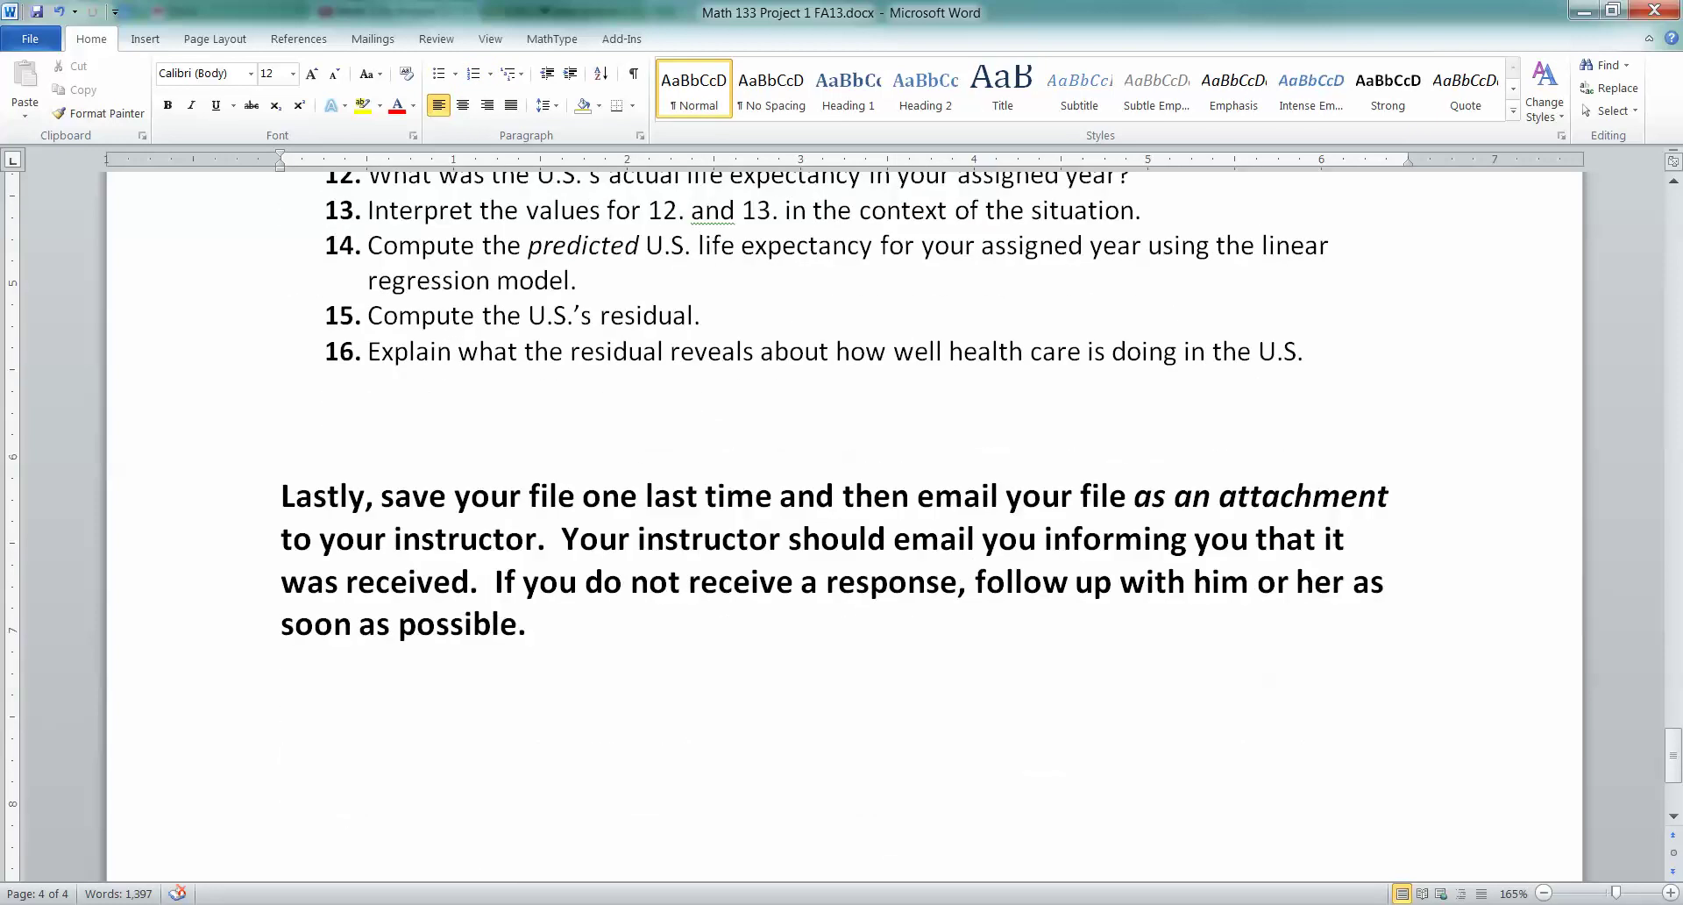
pyautogui.hotkey('ctrl', 's')
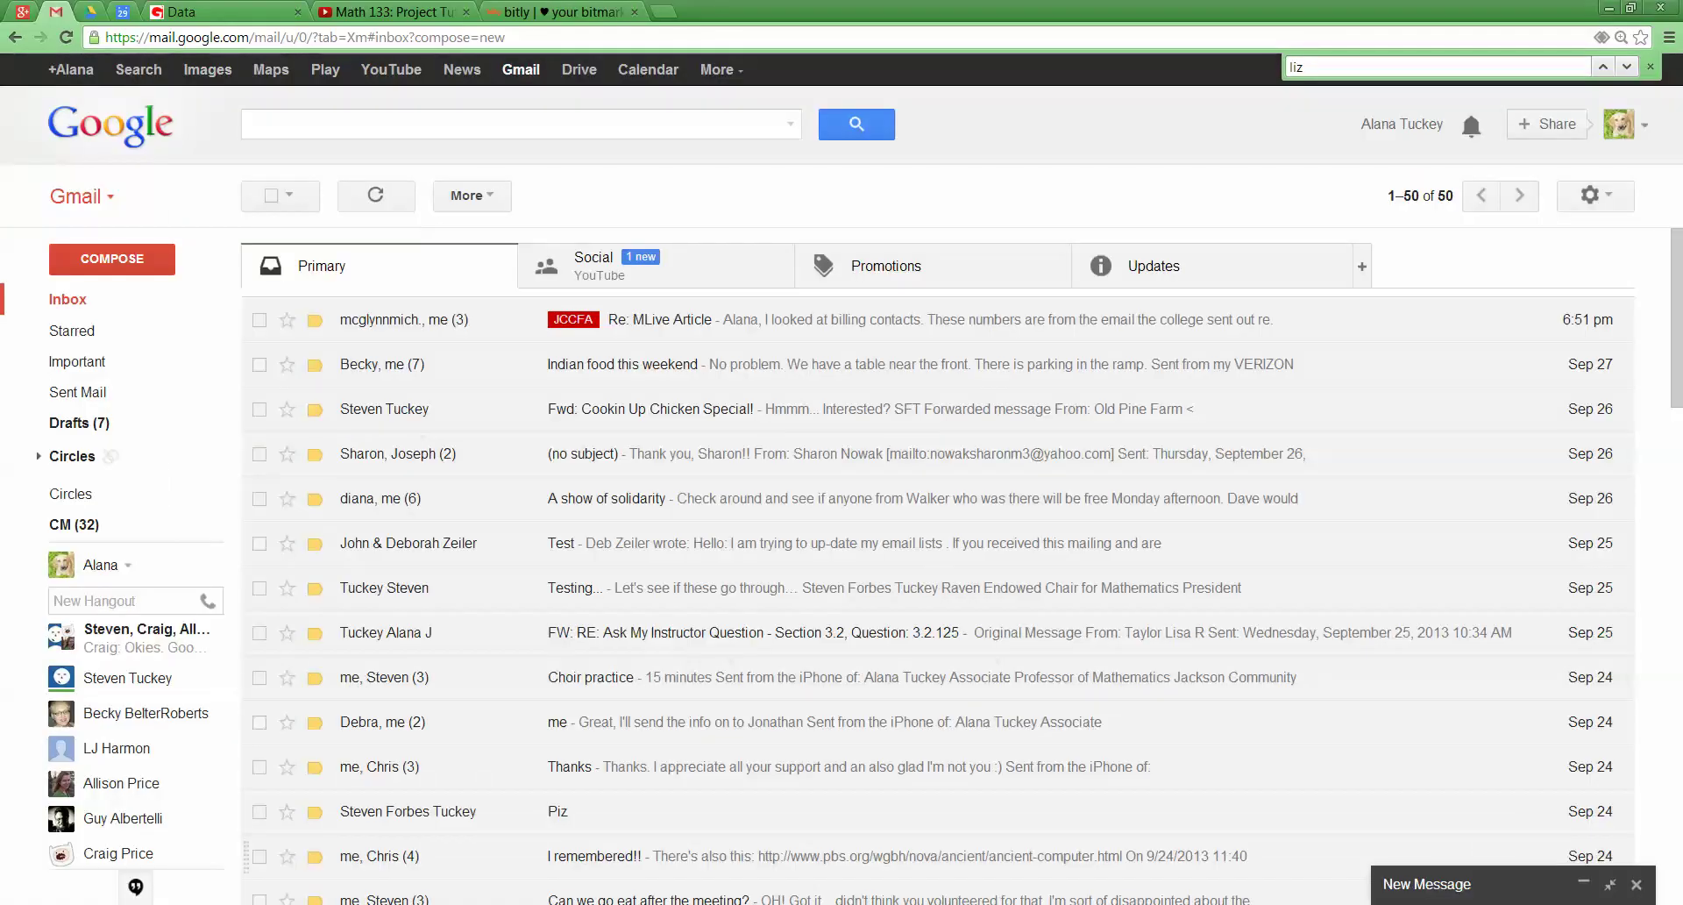
# Start a full-window Gmail message addressed to the instructor's e-mail address
pyautogui.click(1584, 883)
pyautogui.click(1610, 884)
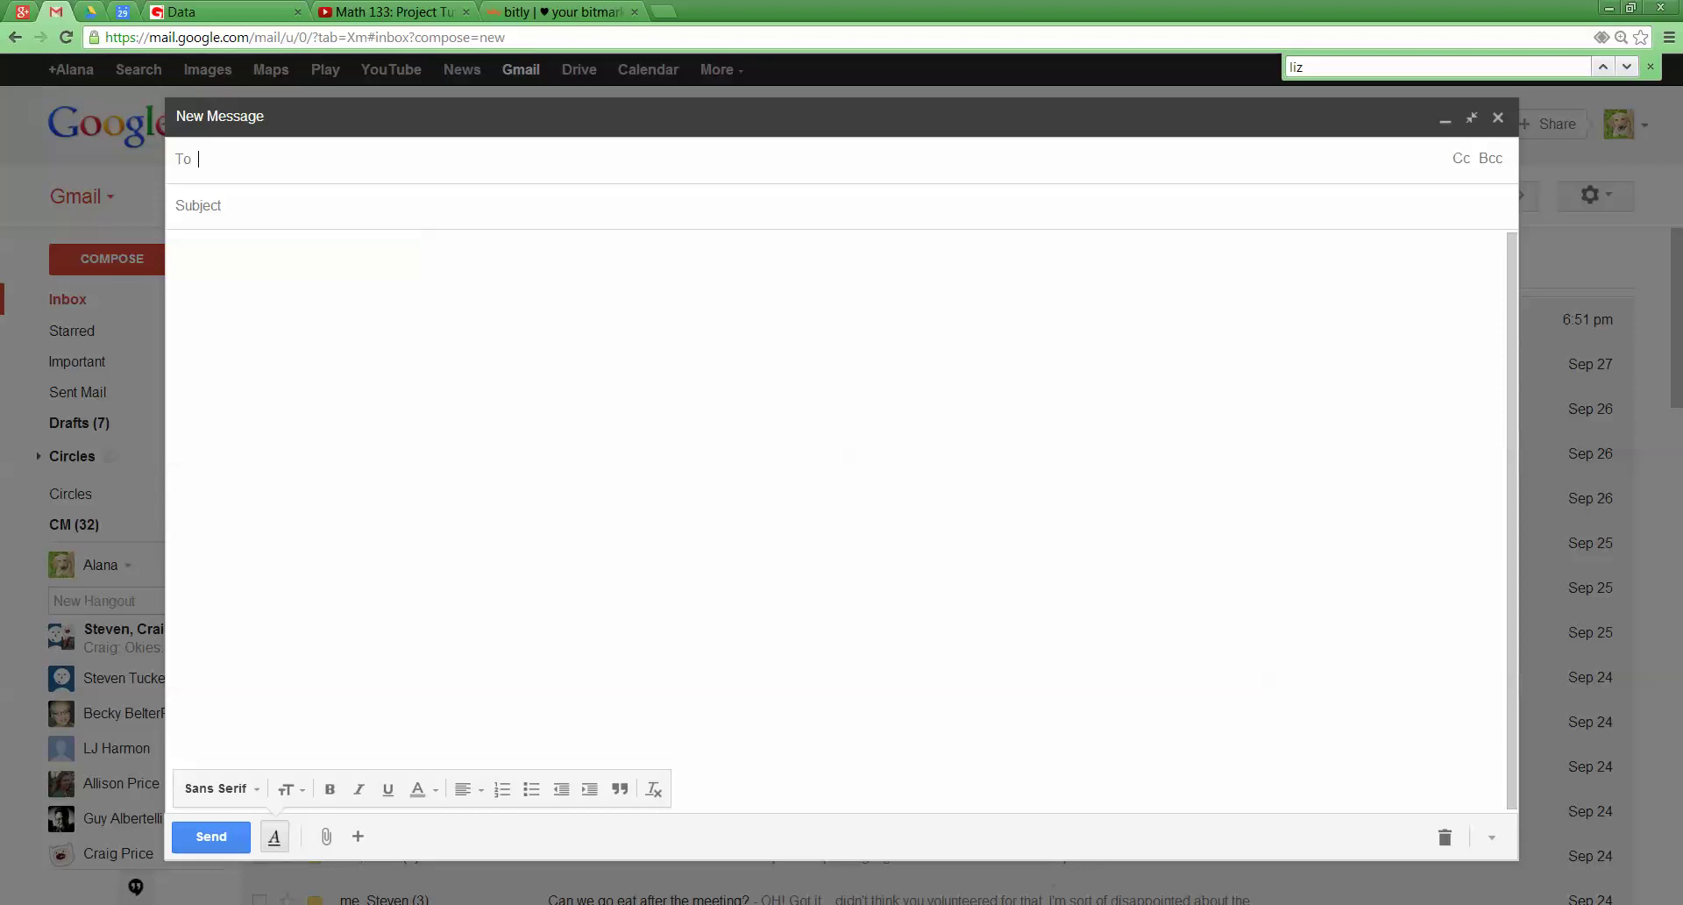
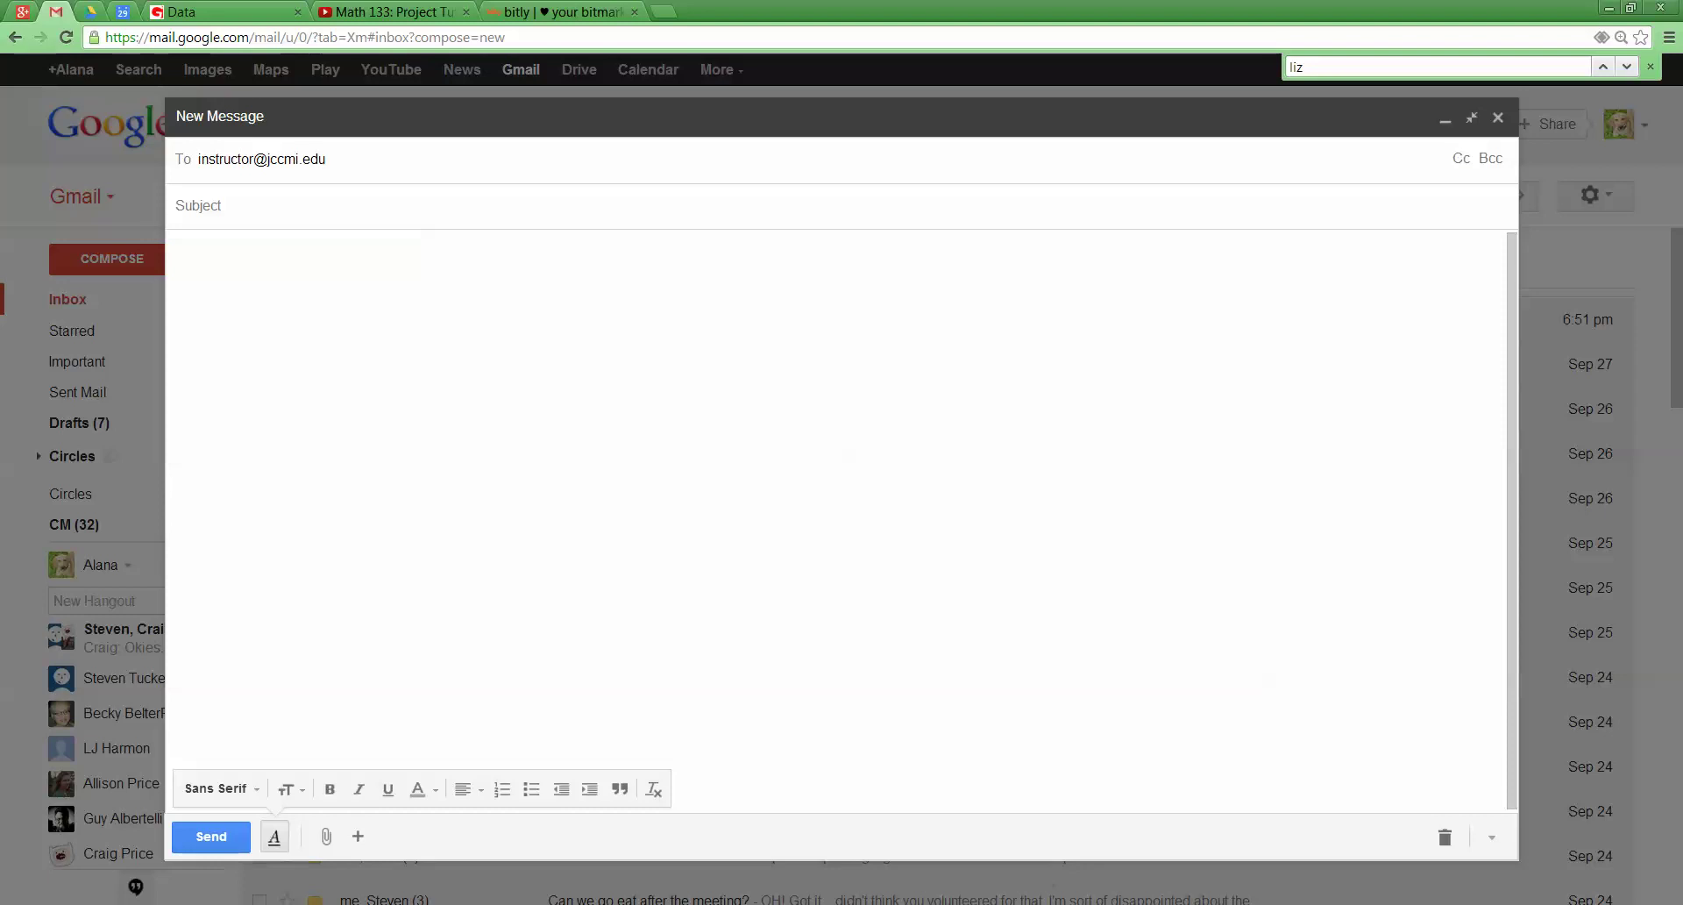
pyautogui.moveTo(254, 159); pyautogui.dragTo(198, 159)
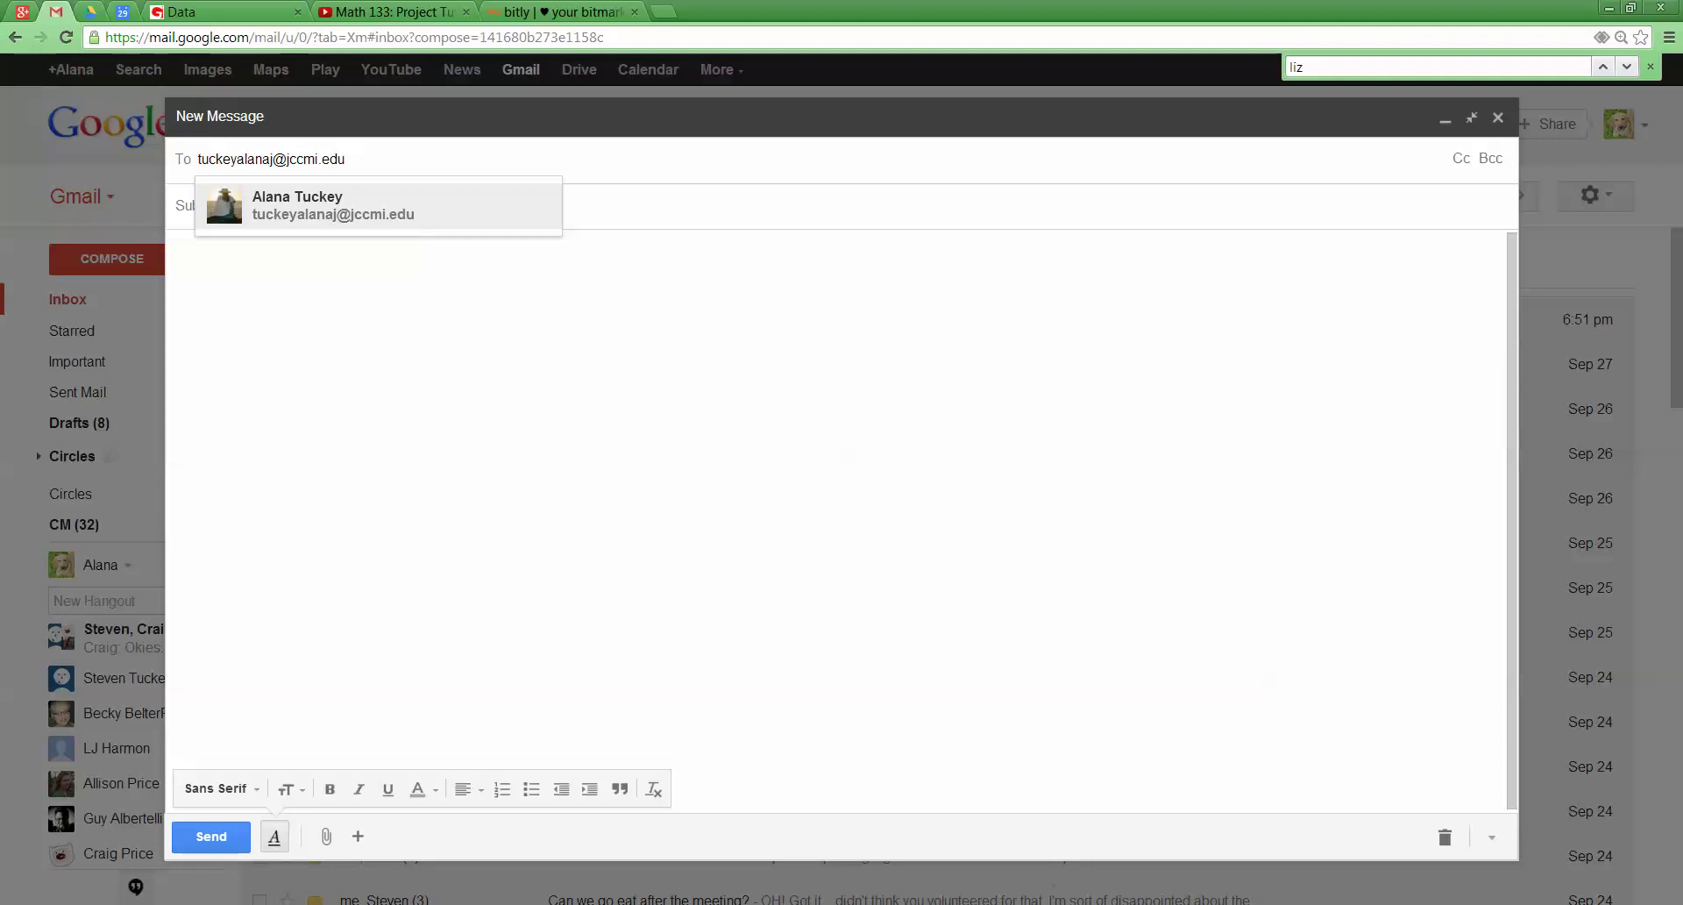
pyautogui.press('Return')
pyautogui.press('Tab')
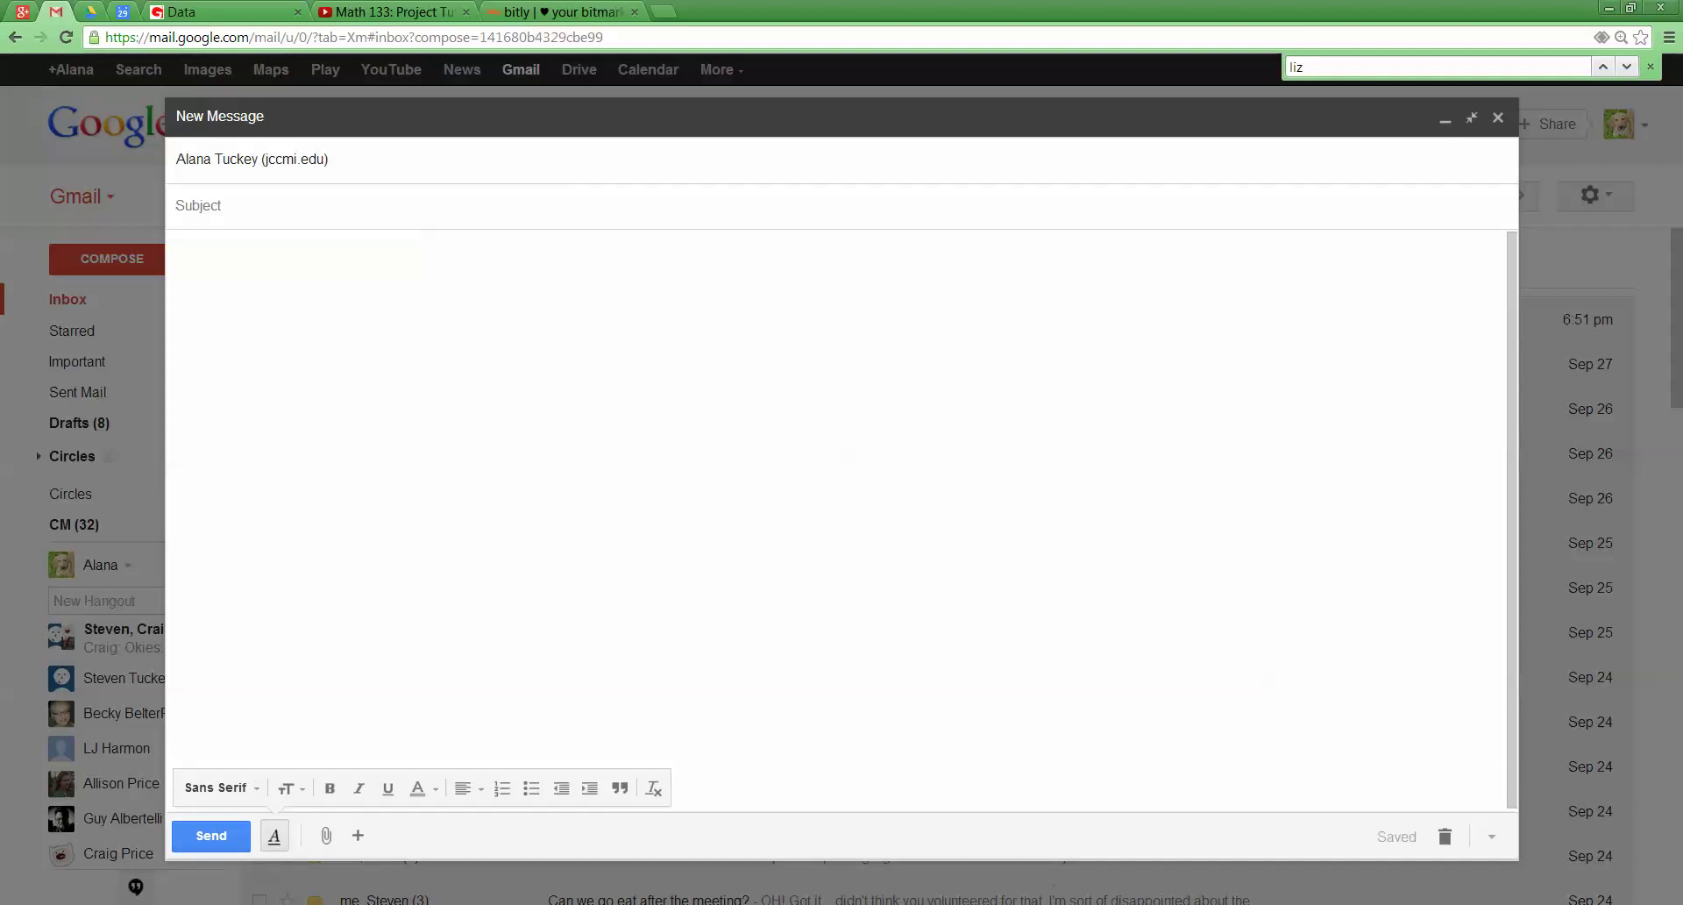
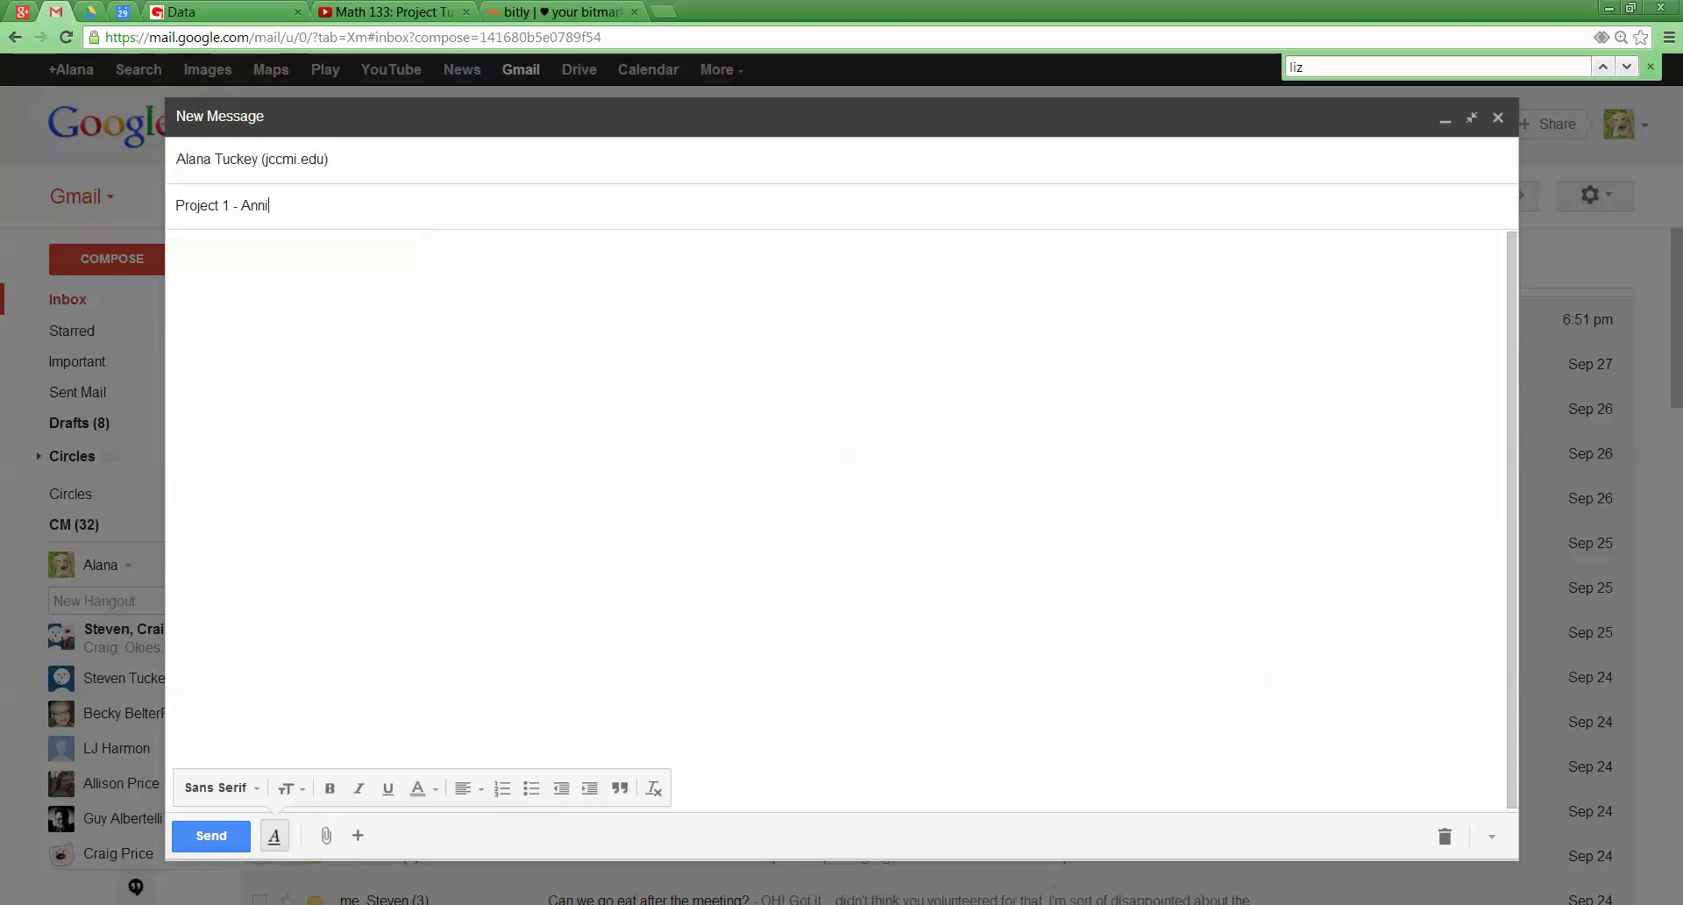
# Set the subject to 'Project 1 - ' followed by the student's name
pyautogui.write('Smith')
pyautogui.press('Tab')
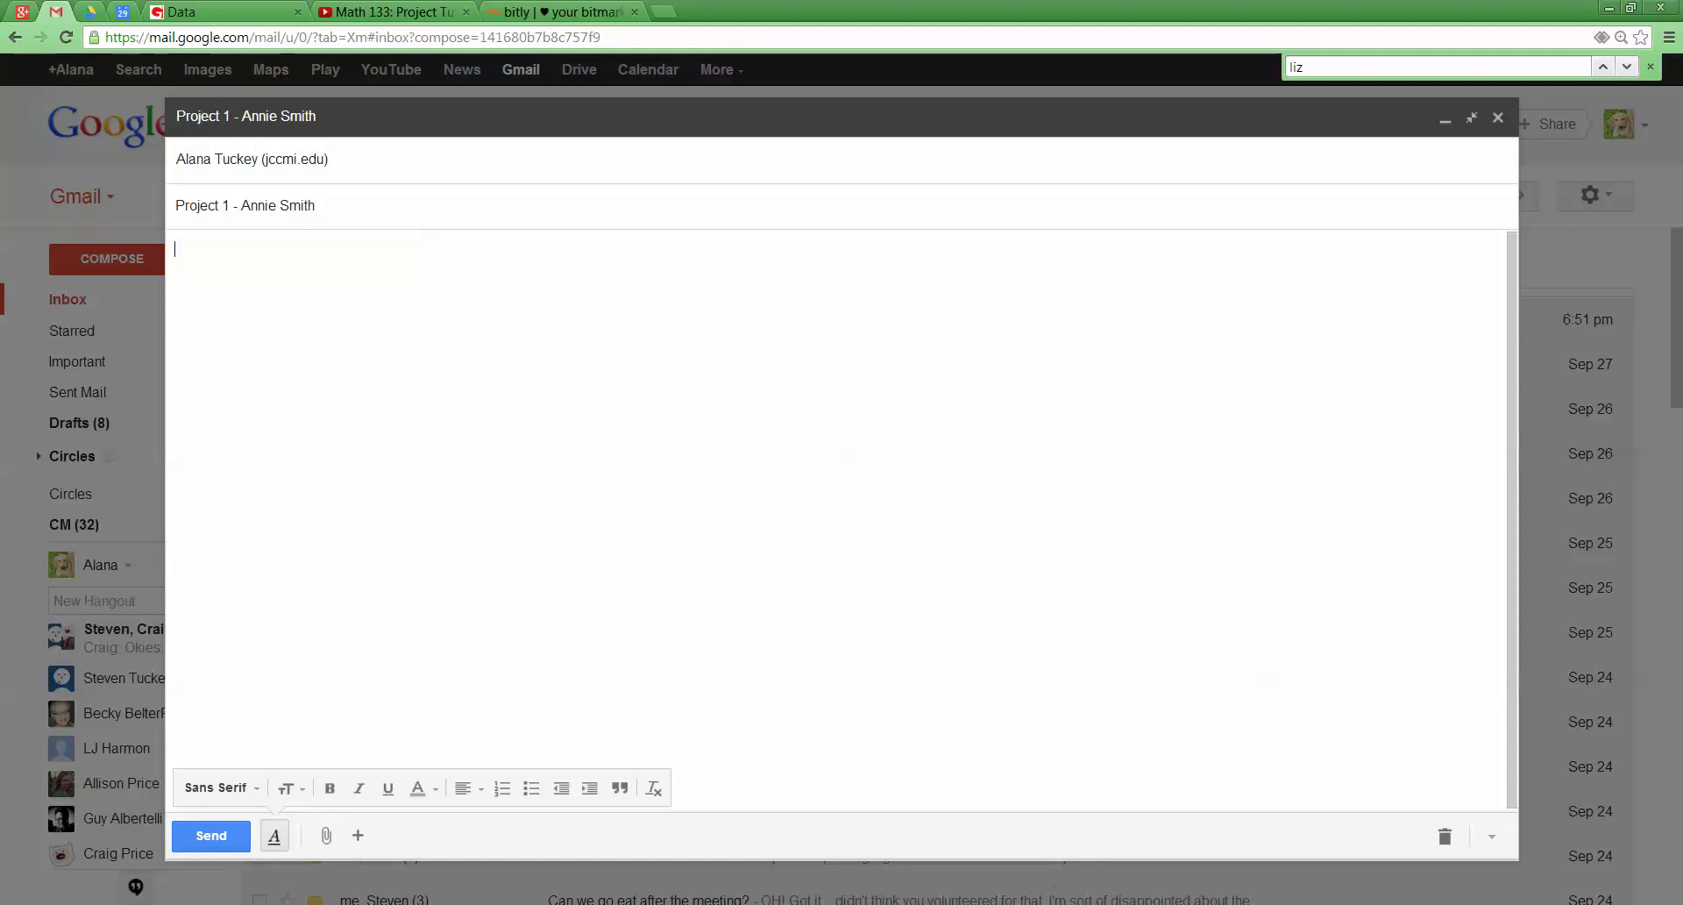
# Write the message body "Here's my project :)"
pyautogui.write("Here's my project :)")
pyautogui.moveTo(357, 835)
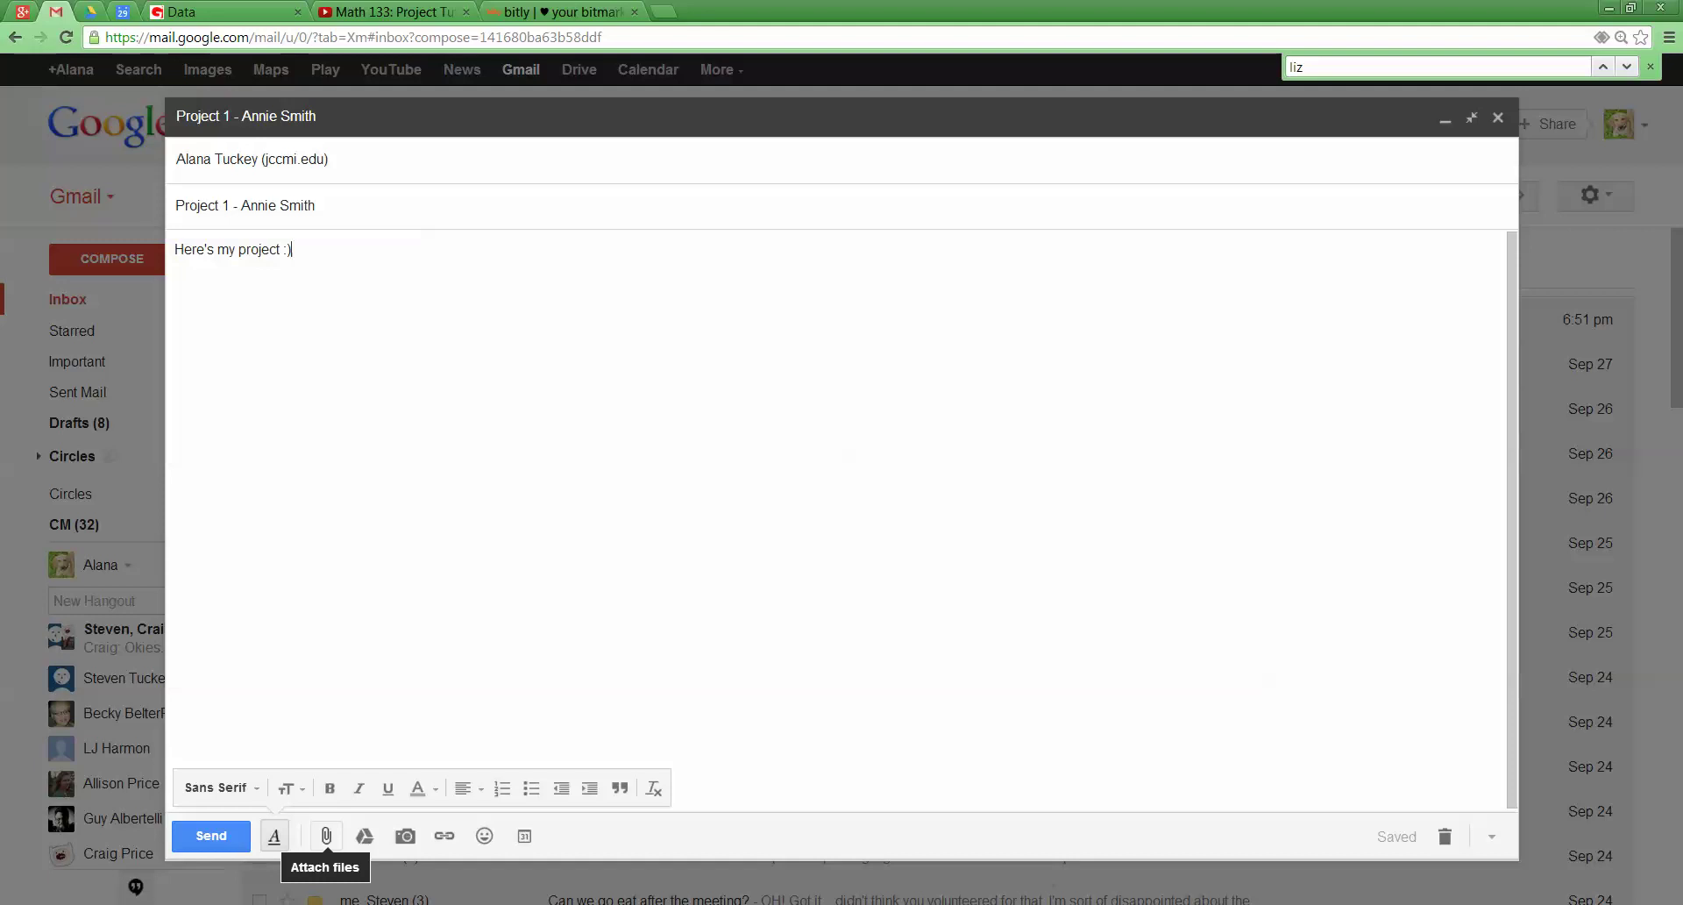
# Attach the Project 1 Excel workbook from the Desktop and send the email
pyautogui.click(326, 836)
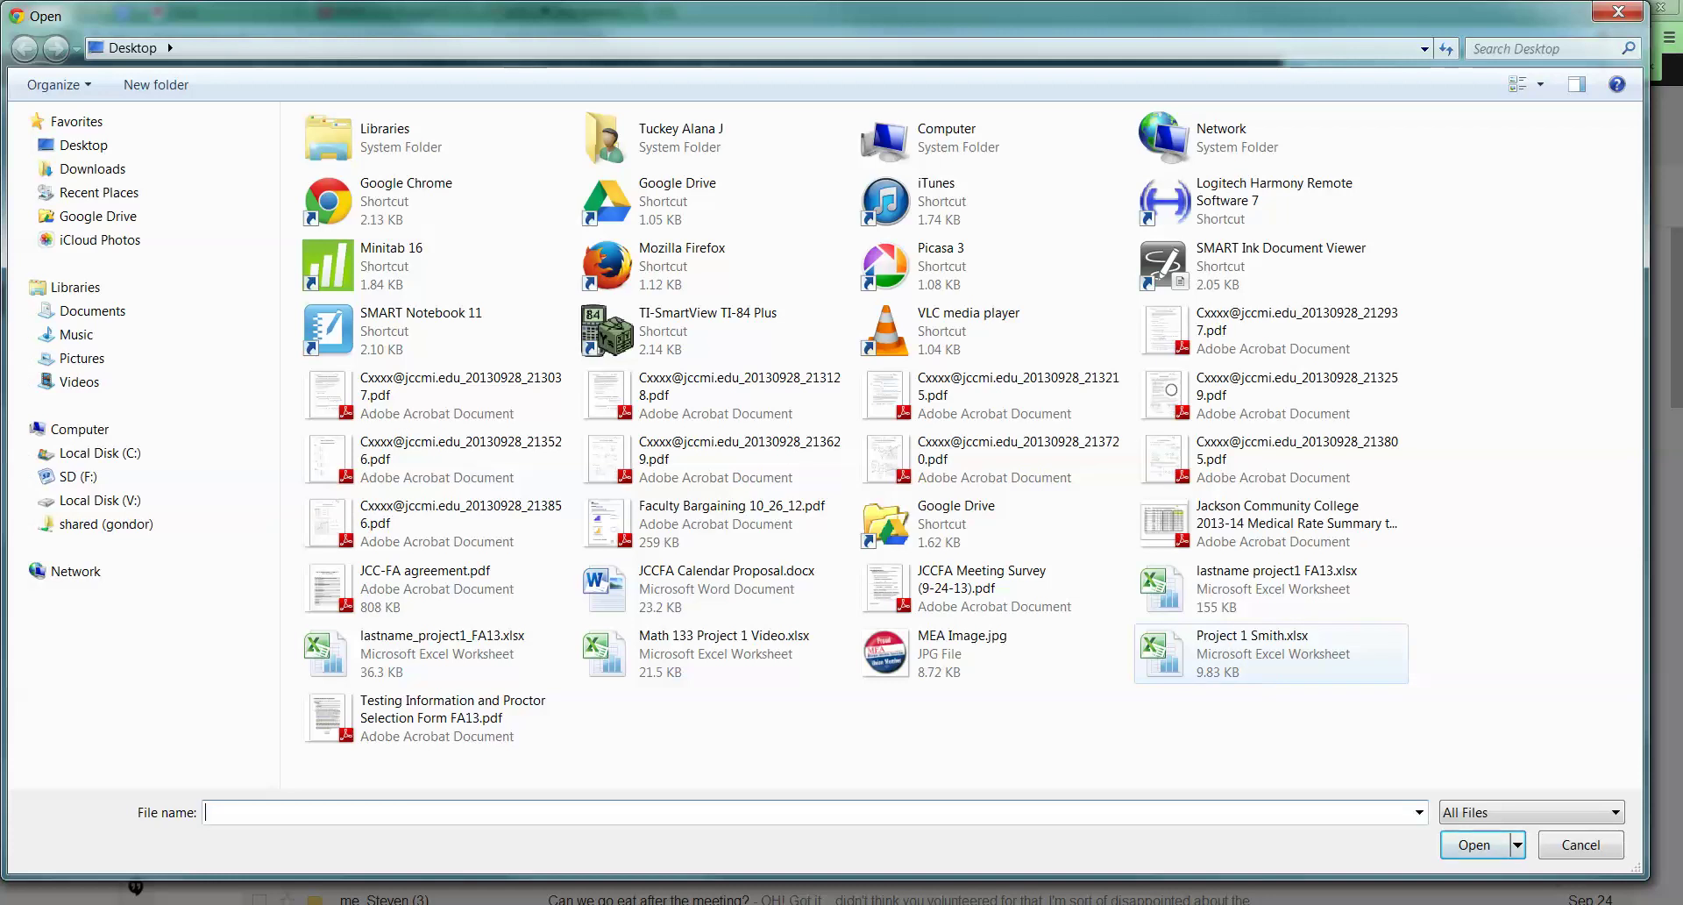
pyautogui.doubleClick(1227, 653)
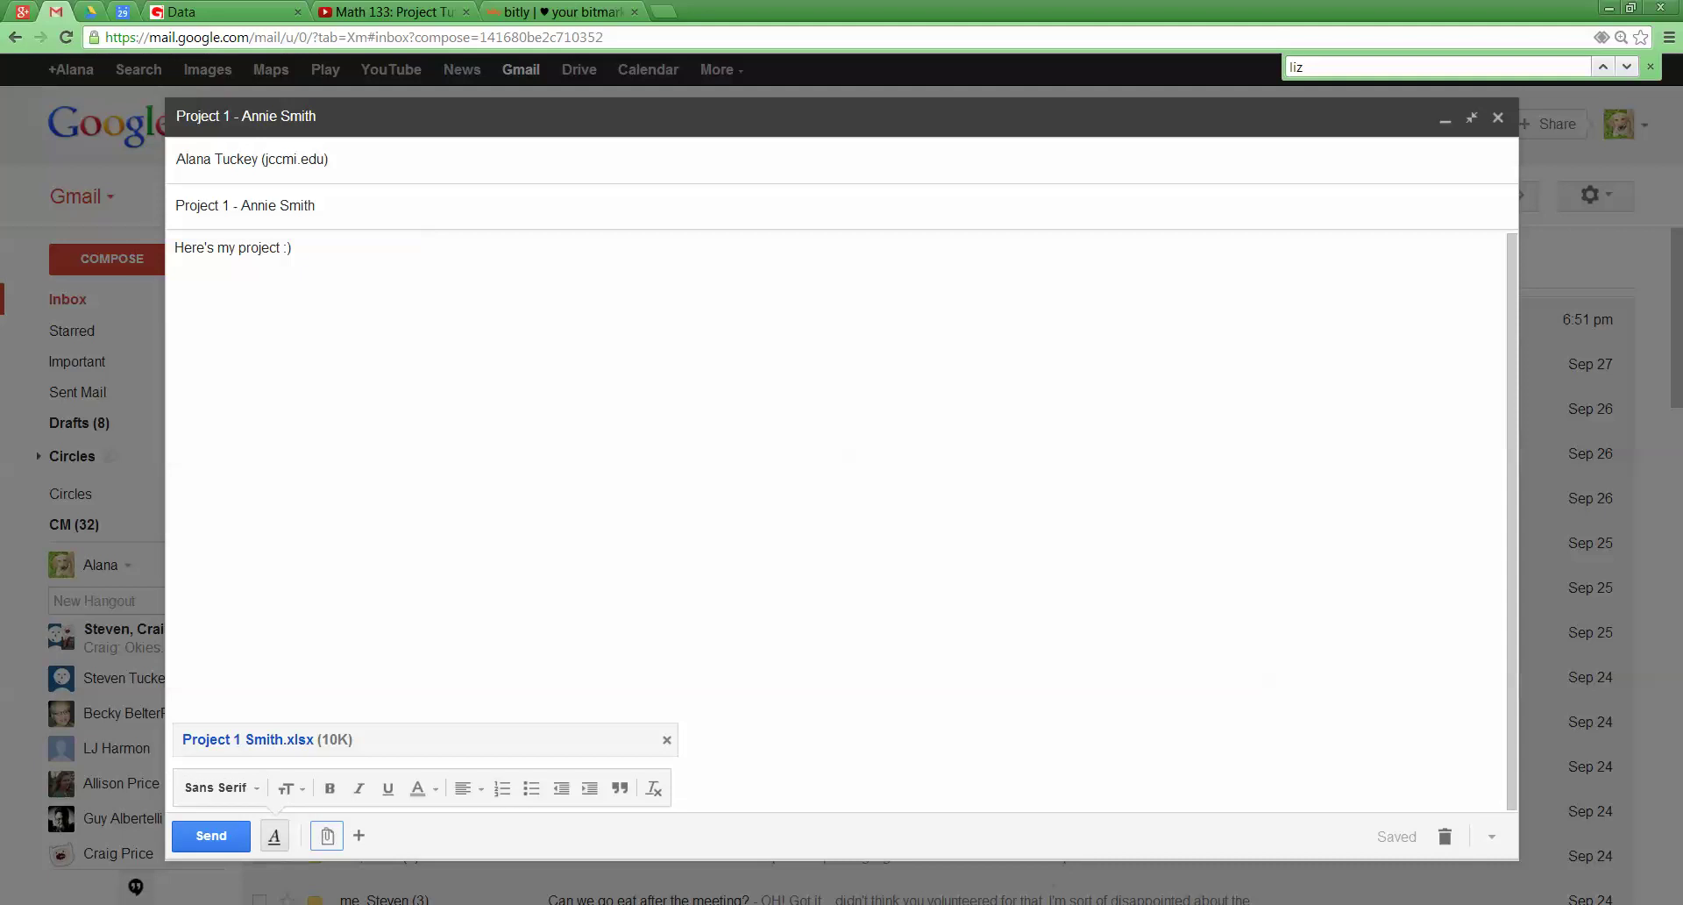
pyautogui.click(210, 835)
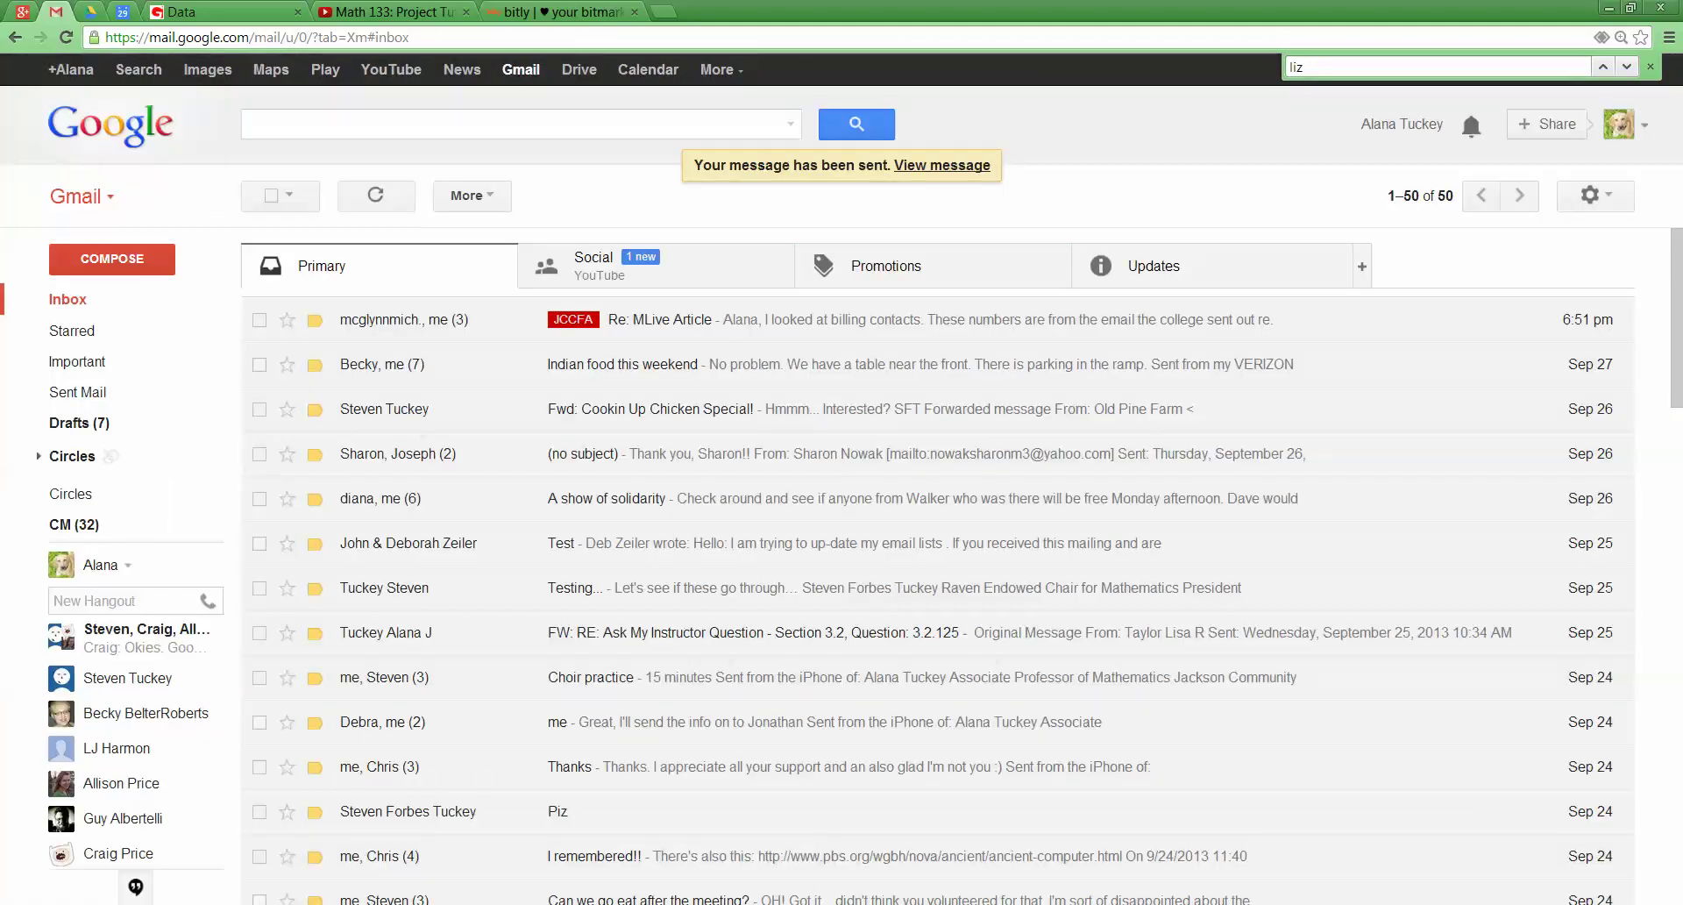
# Minimize Chrome and return to the Word instructions at the closing email paragraph
pyautogui.click(1630, 7)
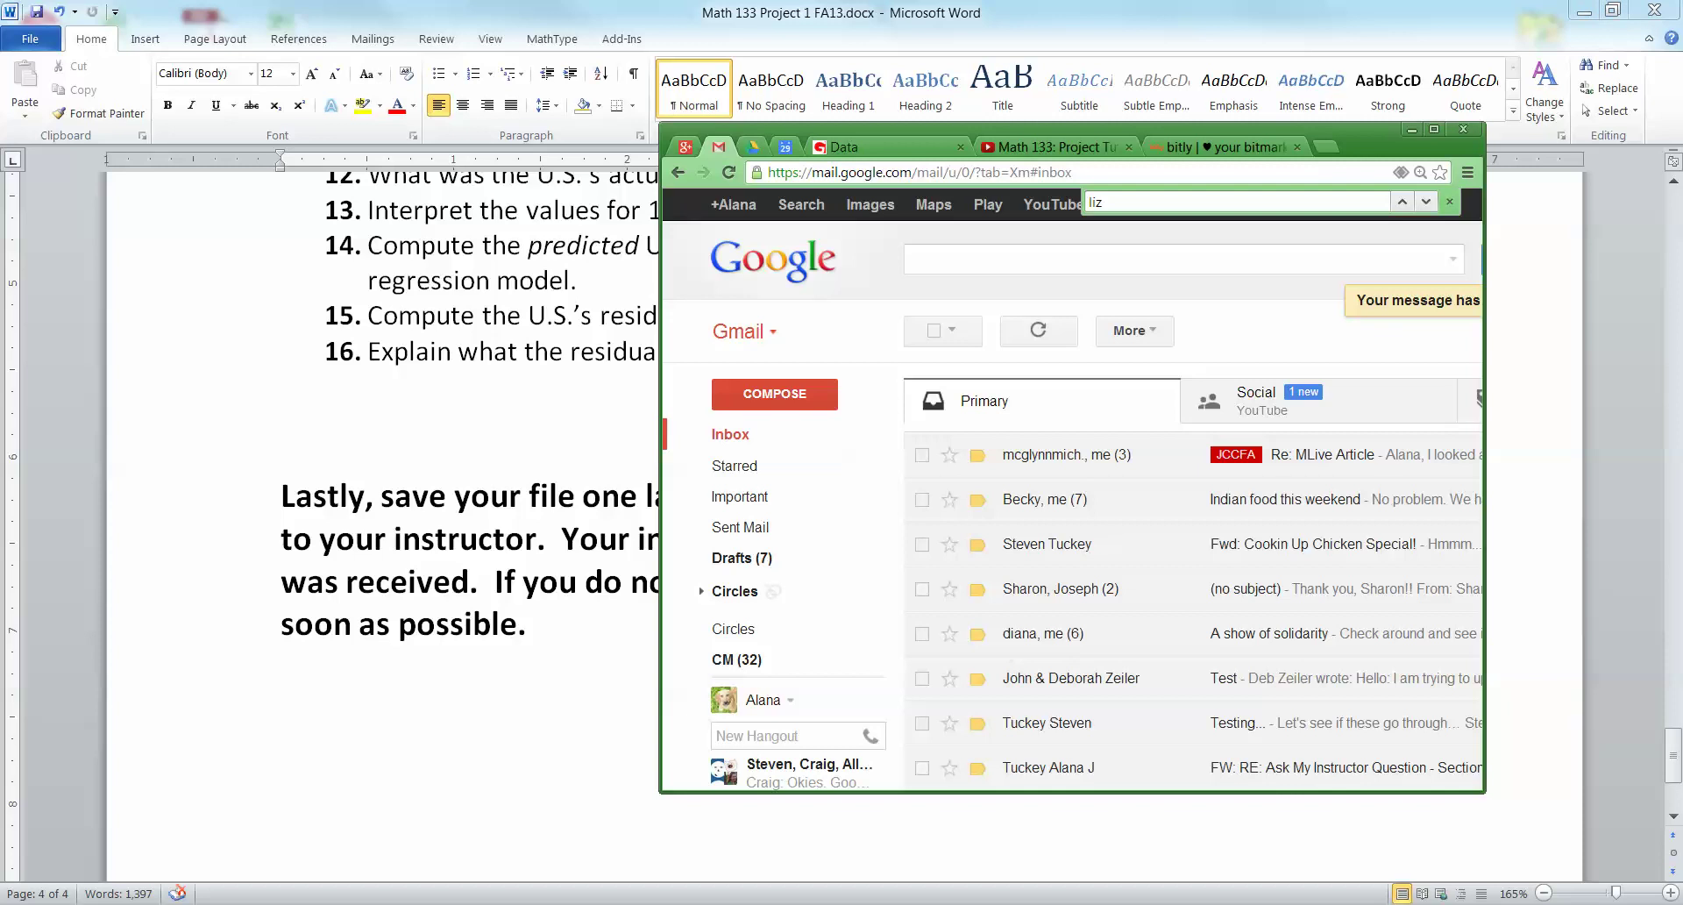
pyautogui.click(1405, 129)
pyautogui.click(839, 581)
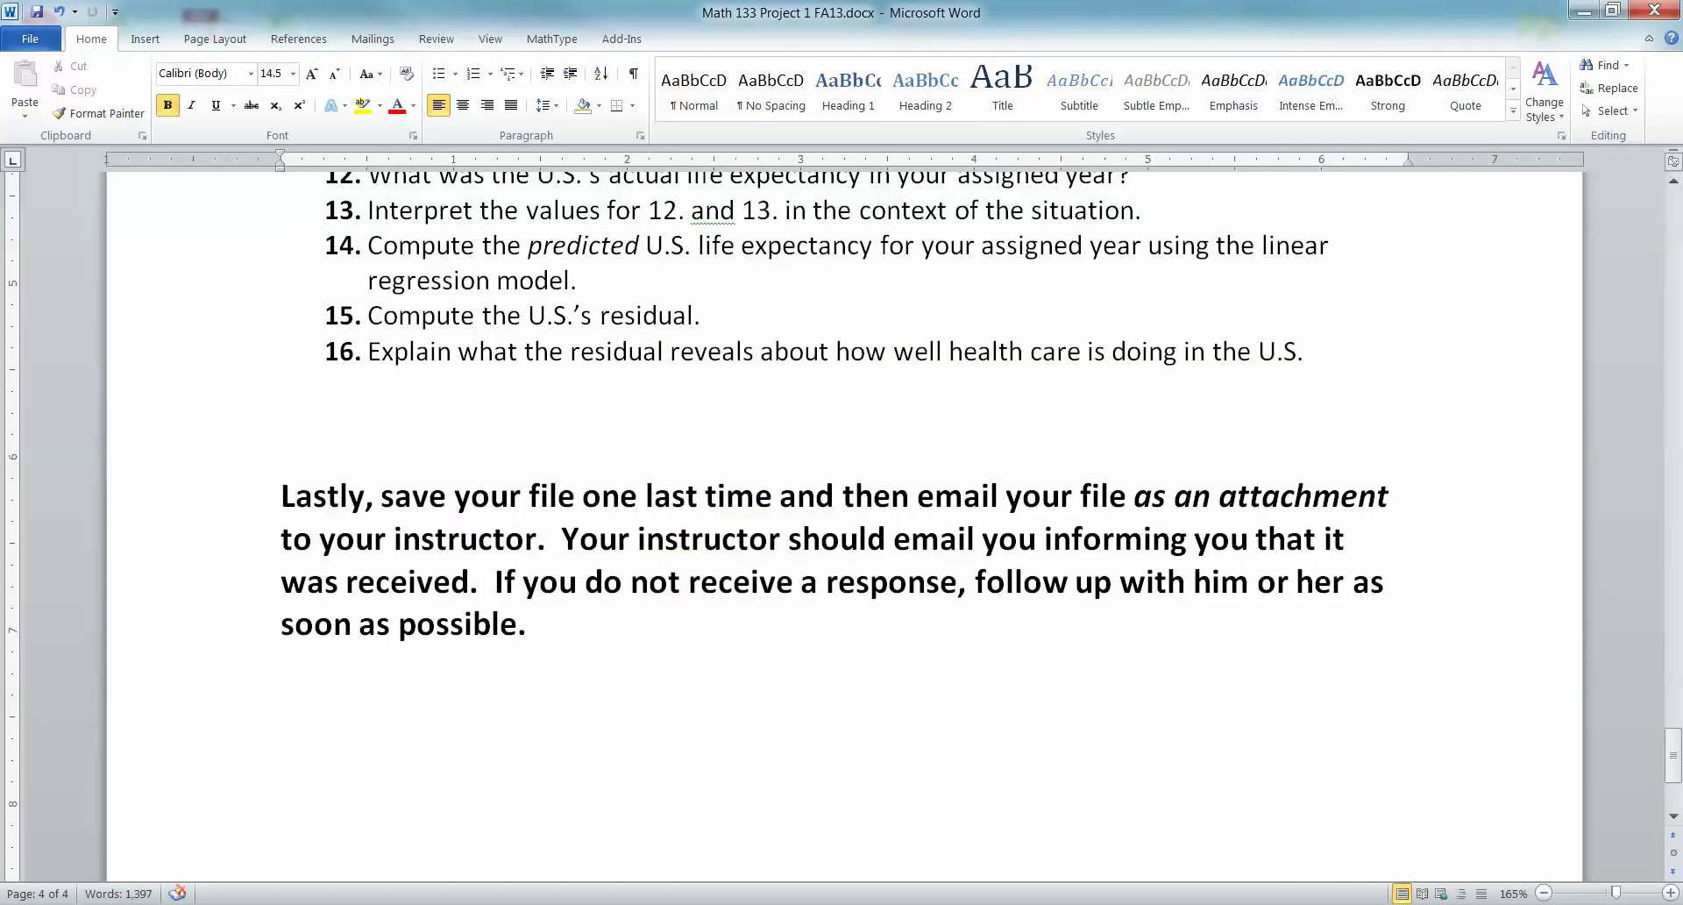
pyautogui.scroll(2, 841, 491)
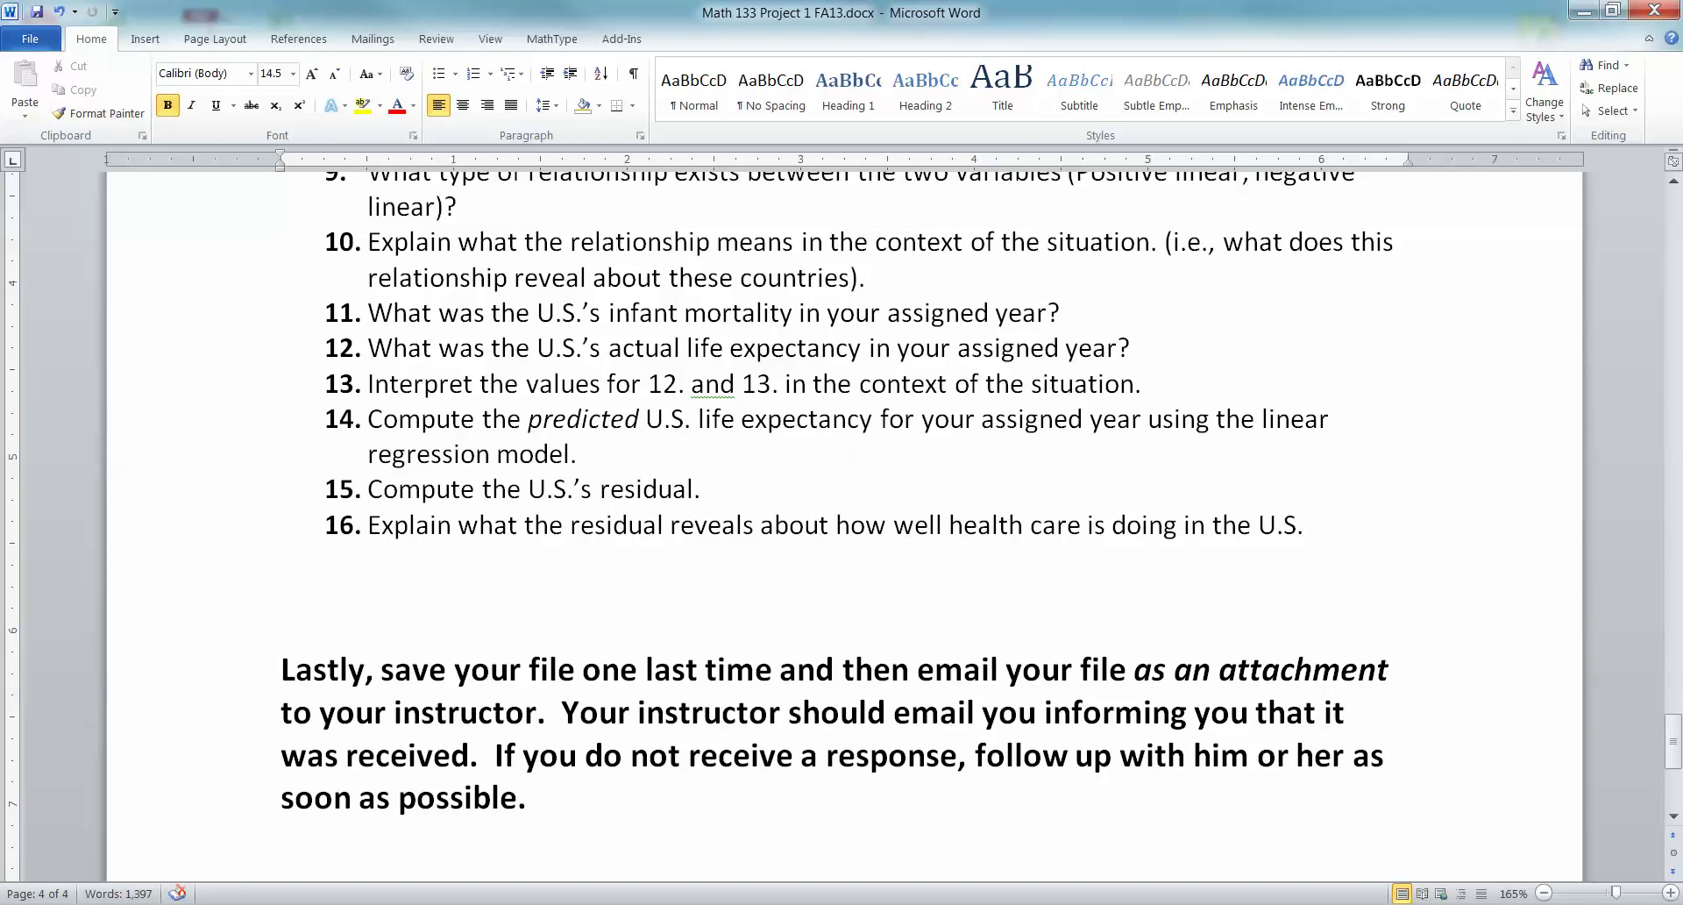
# Delete the stray periods after 12 and 13 in item 13 of the instructions
pyautogui.click(686, 383)
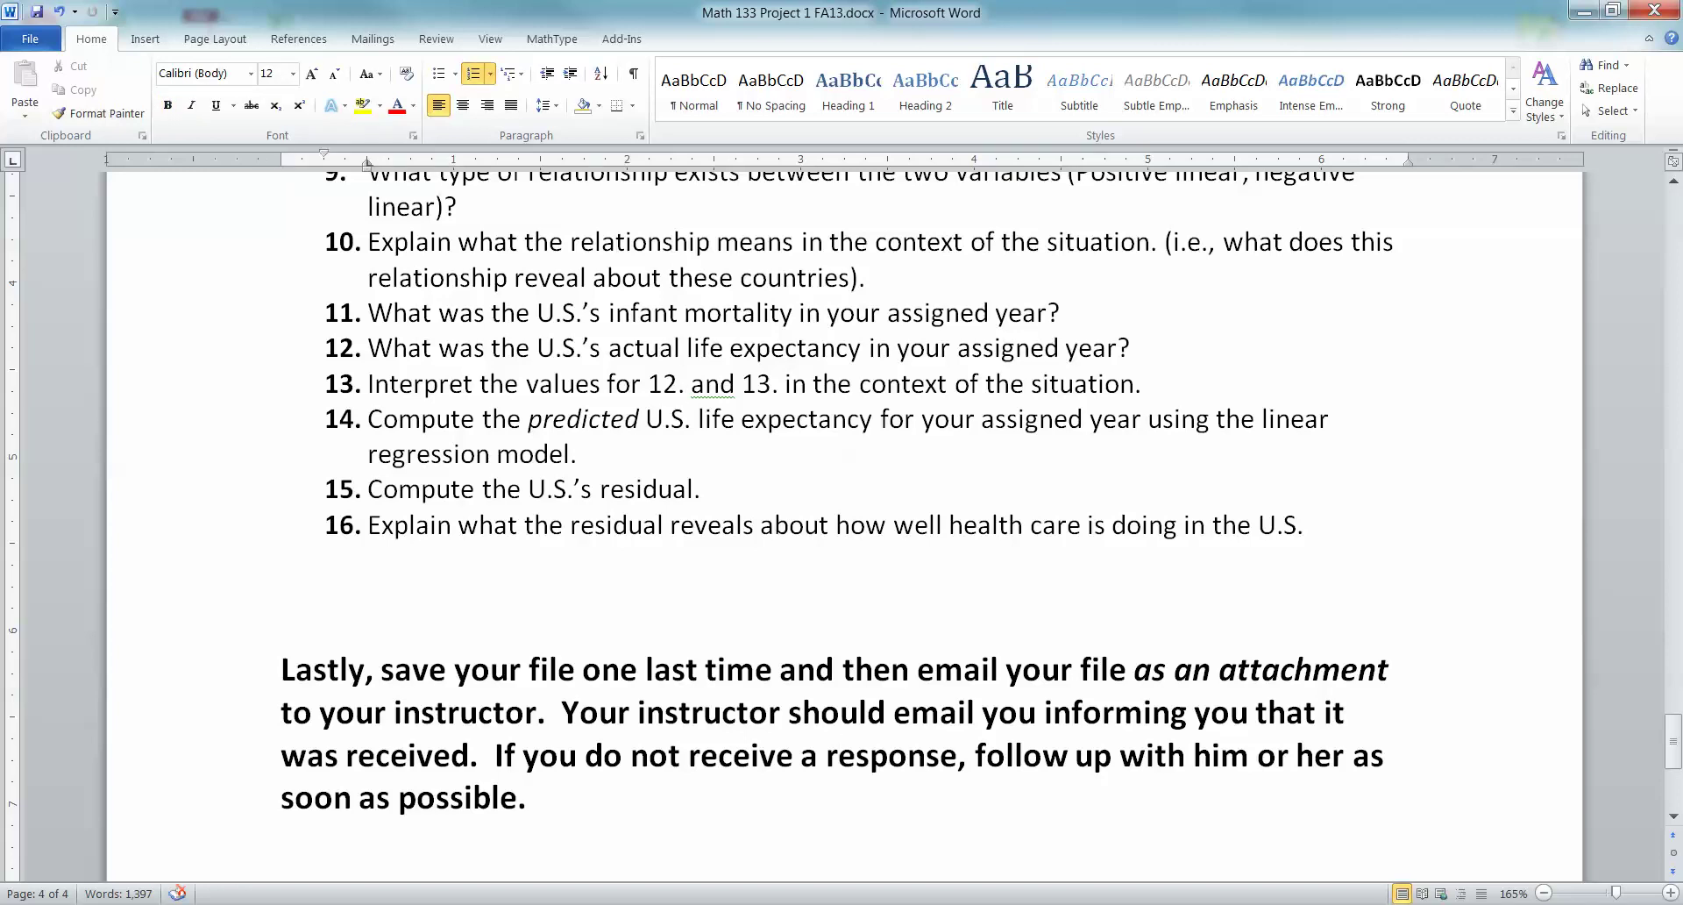
pyautogui.press('BackSpace')
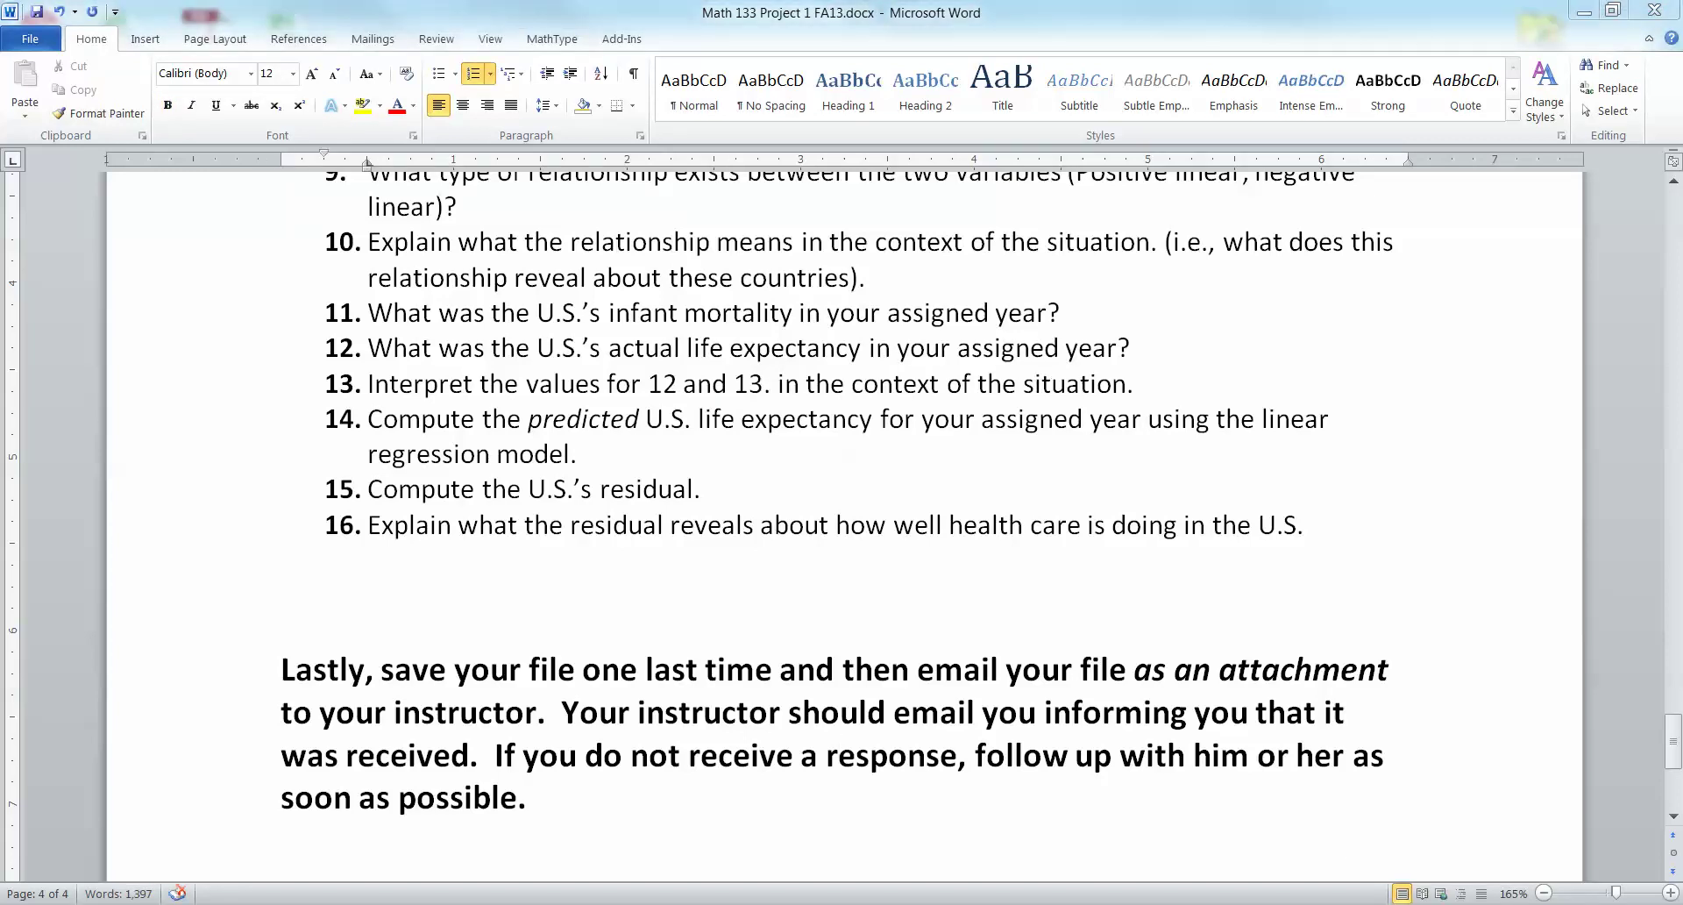
pyautogui.scroll(-1, 842, 491)
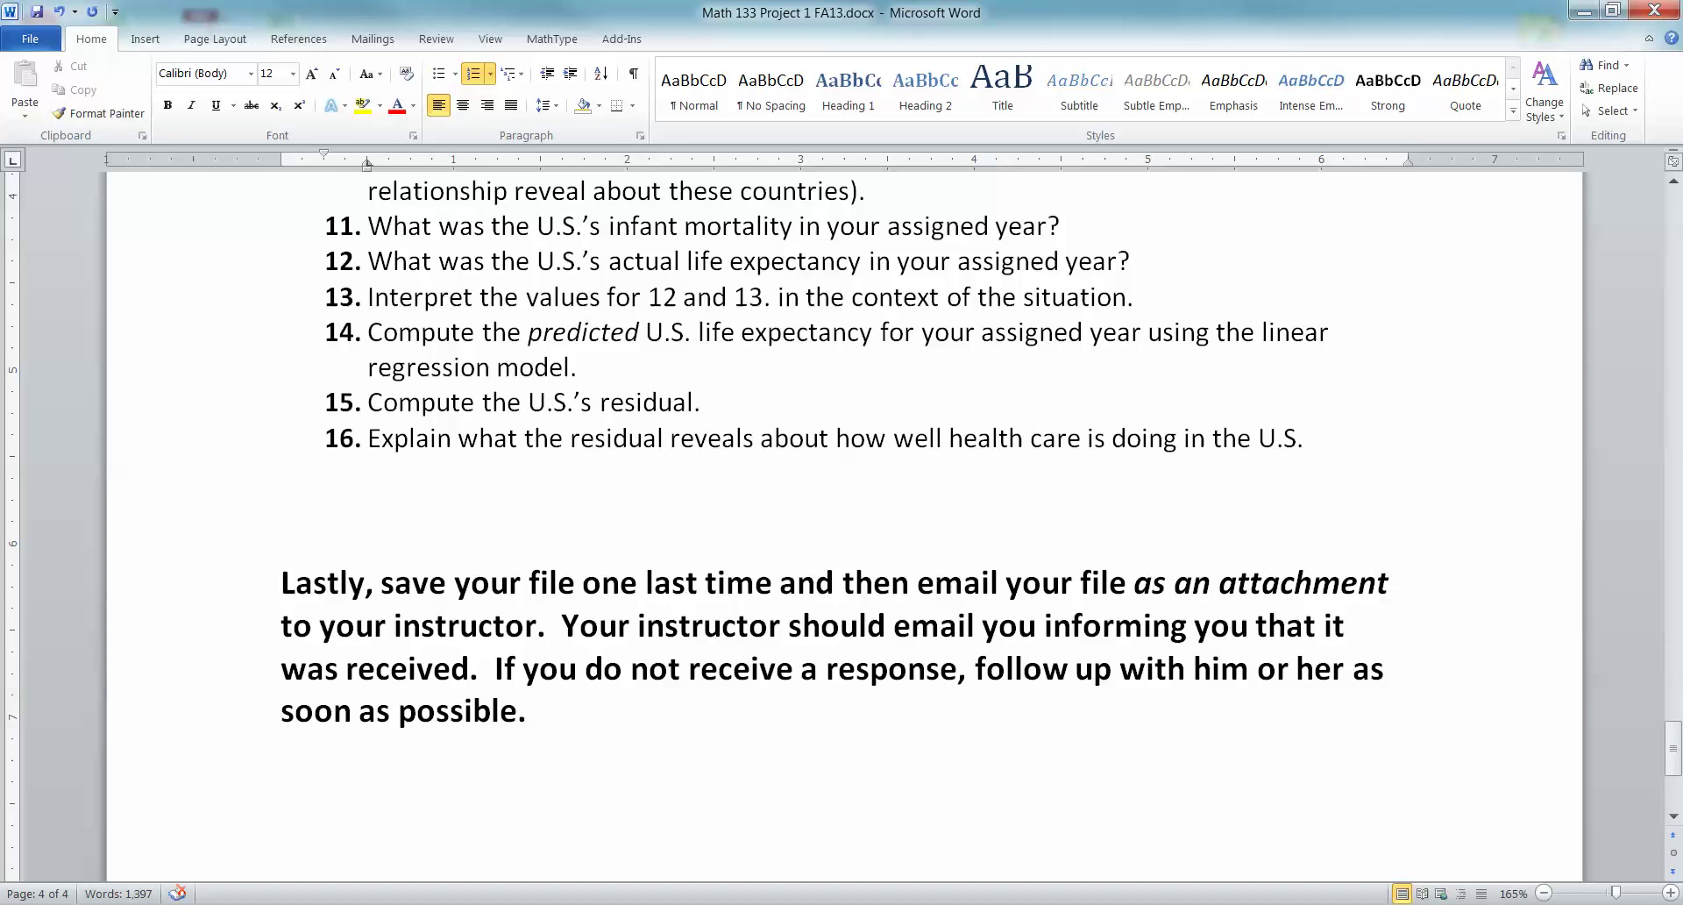
pyautogui.click(765, 297)
pyautogui.press('Delete')
pyautogui.click(576, 367)
pyautogui.scroll(10, 842, 526)
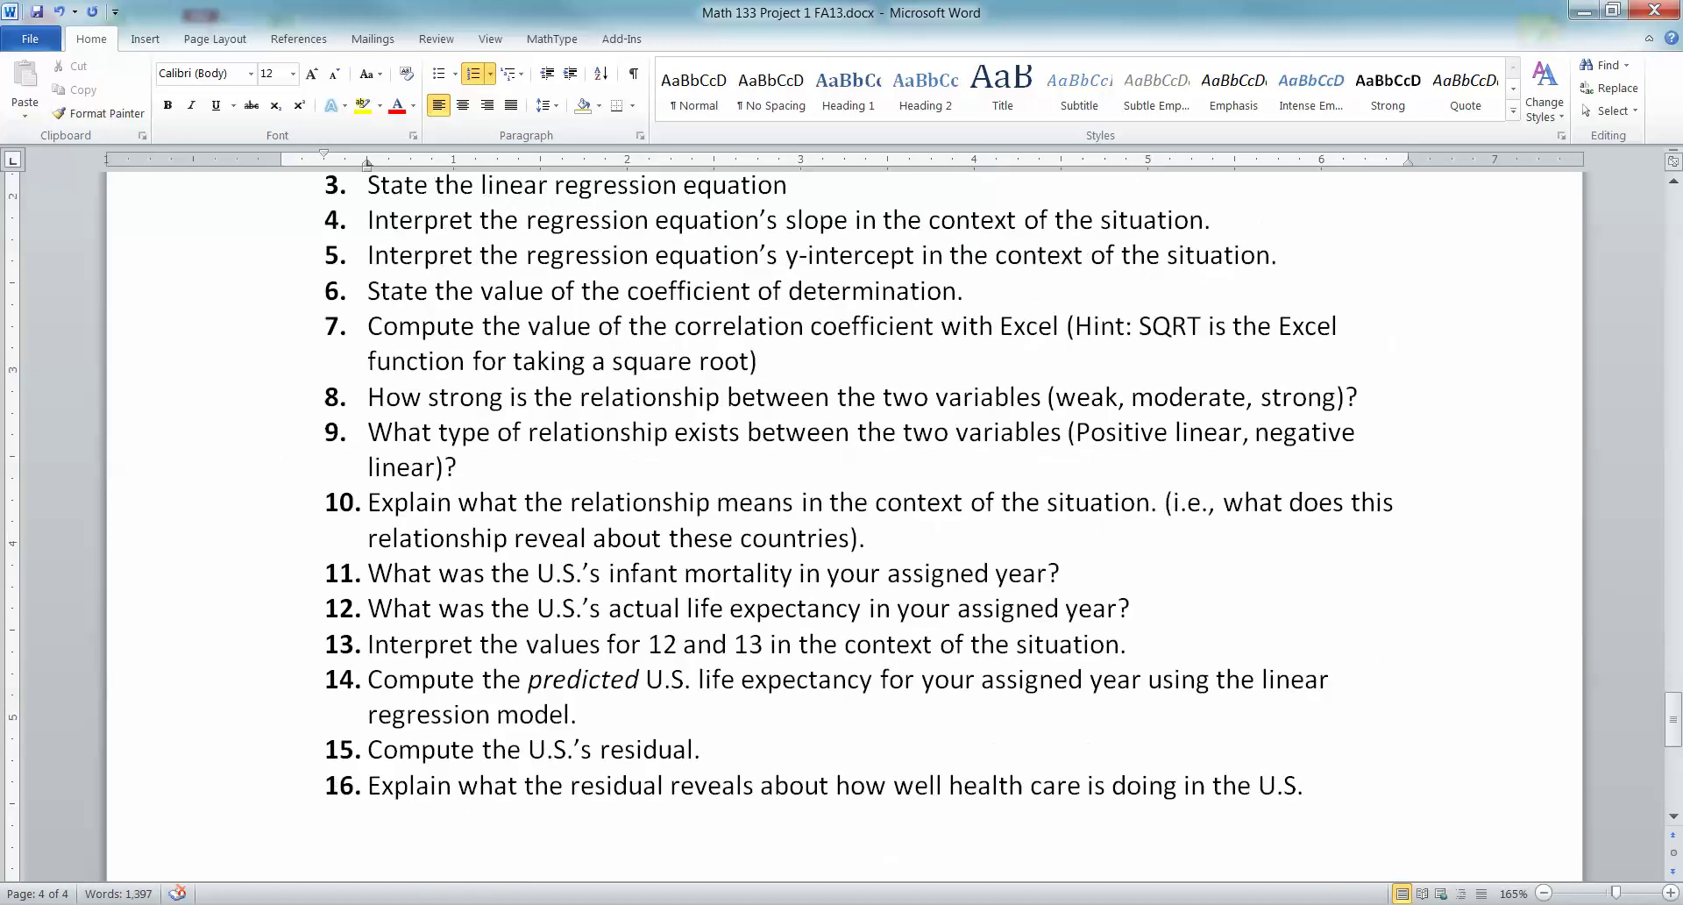
pyautogui.scroll(-3, 841, 526)
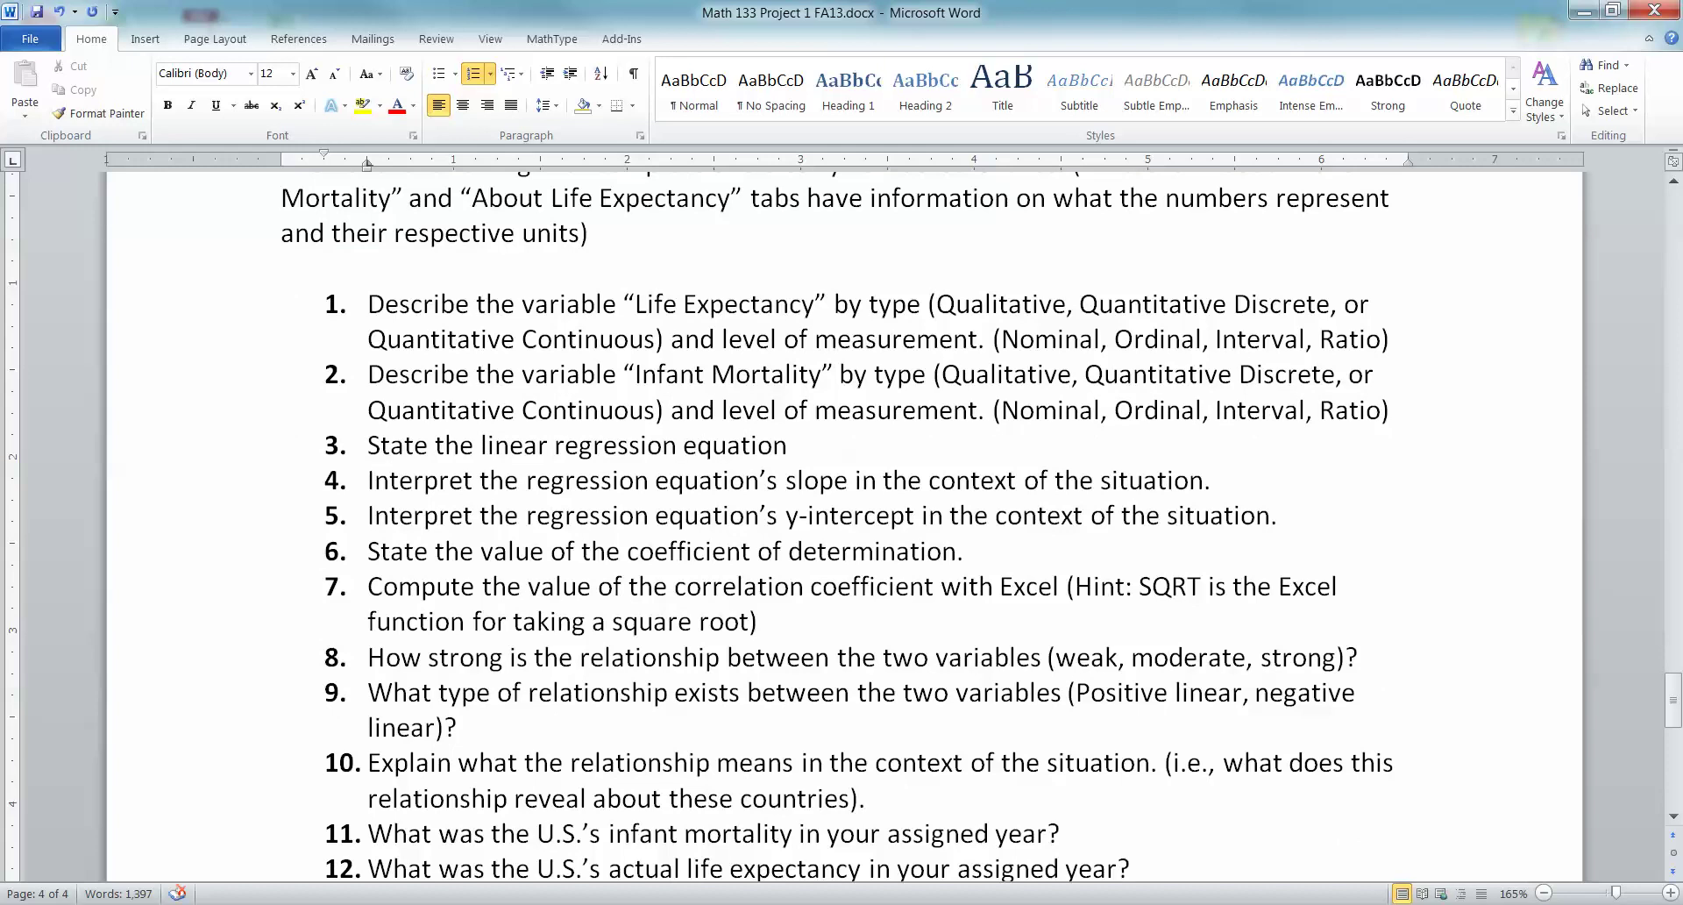
pyautogui.scroll(2, 841, 526)
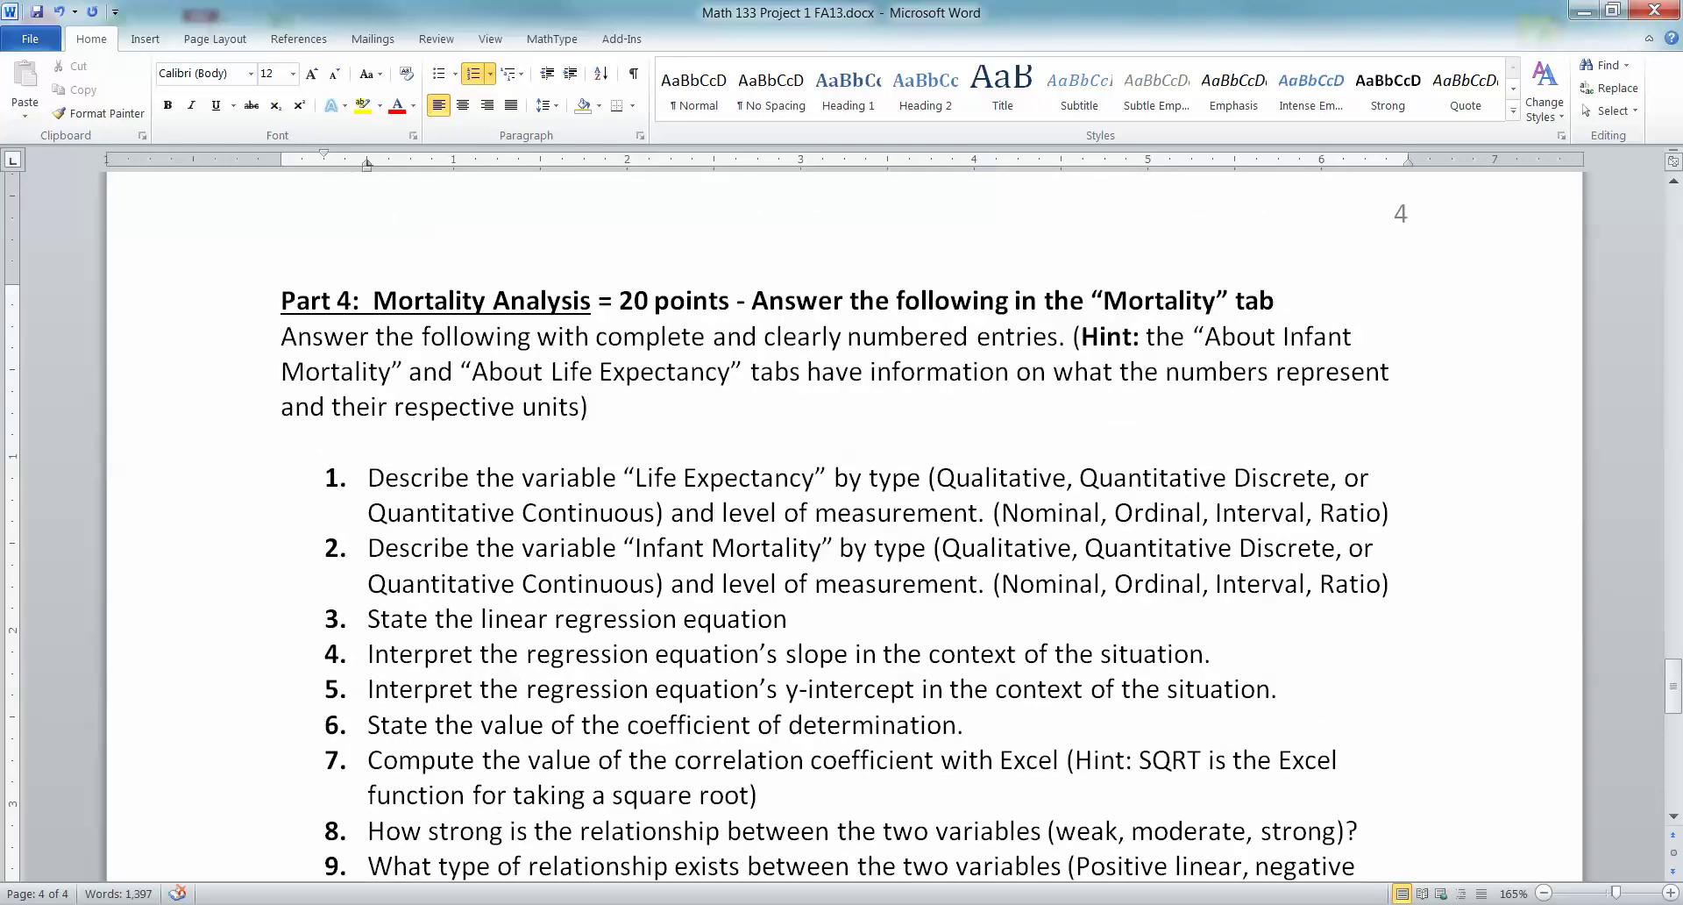